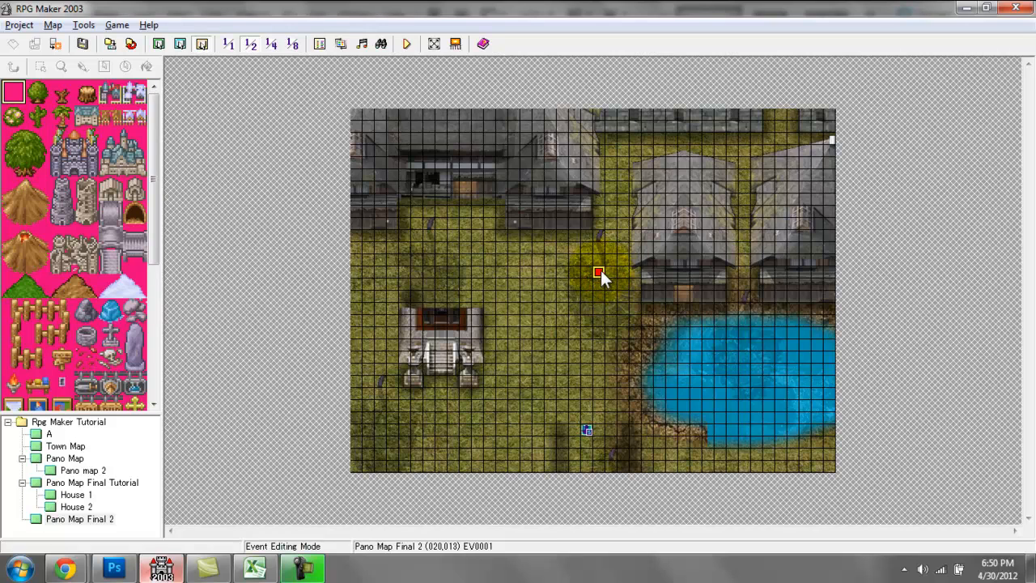
- Save the map and start a test play, walking the hero up from the gate towards the houses
left_click(406, 43)
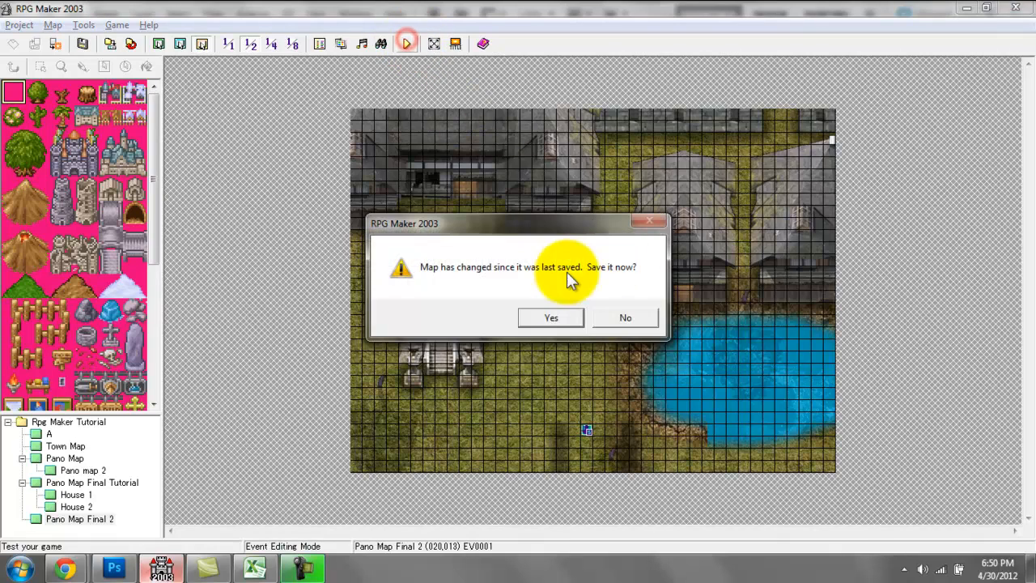
left_click(525, 318)
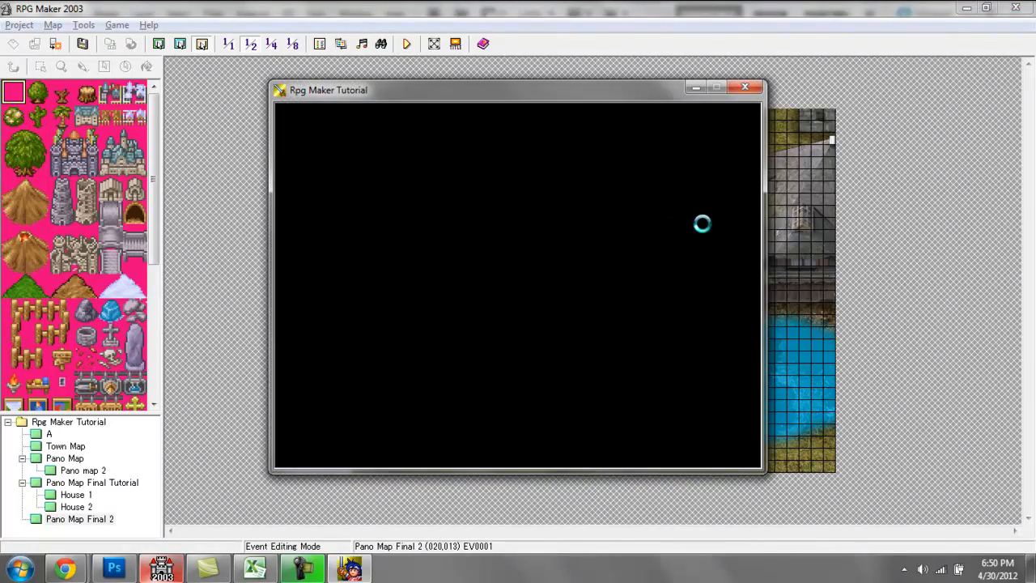
key("Return")
key("Up")
key("Up")
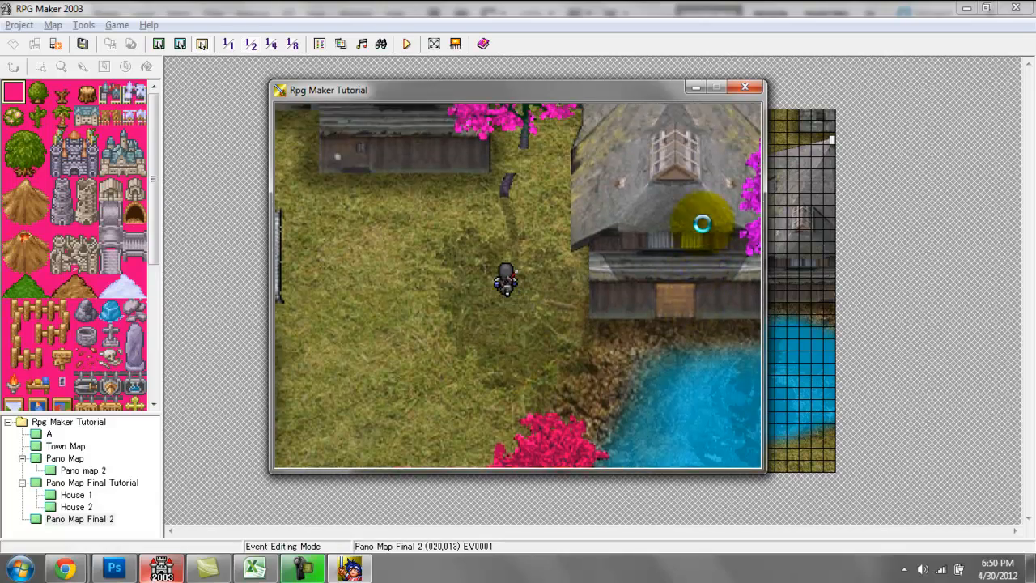
key("Left")
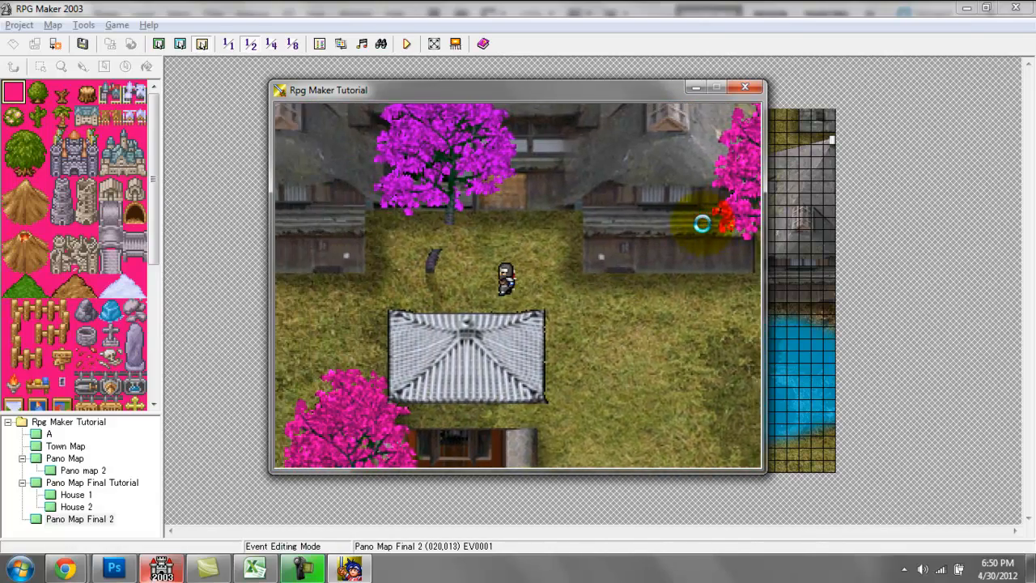
- Walk the hero around the shrine, houses and pond to check the overlay's alignment, and end the test play
key("Down")
key("Right")
key("Down")
key("Left")
key("Up")
key("Right")
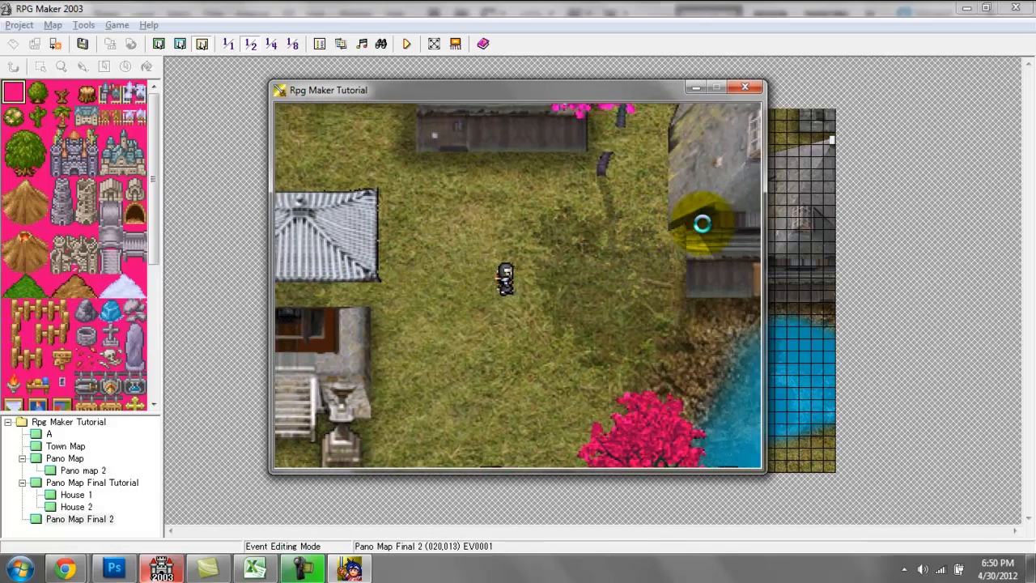
key("Up")
key("Right")
key("Down")
key("Down")
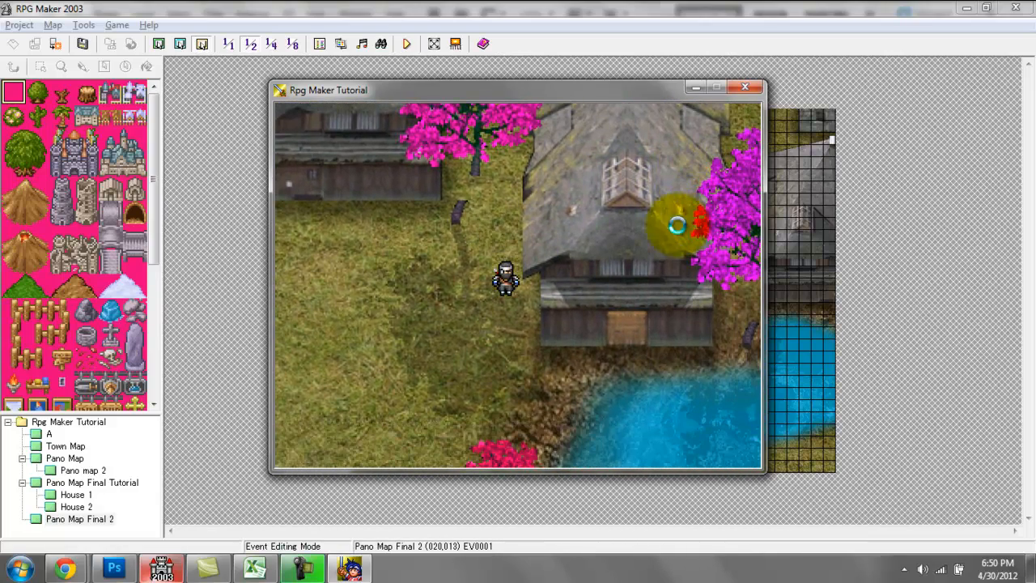
left_click(759, 91)
- Compare specific coordinates with variable reference in EV0001's Show Picture command, leaving variable reference selected
double_click(600, 271)
double_click(530, 178)
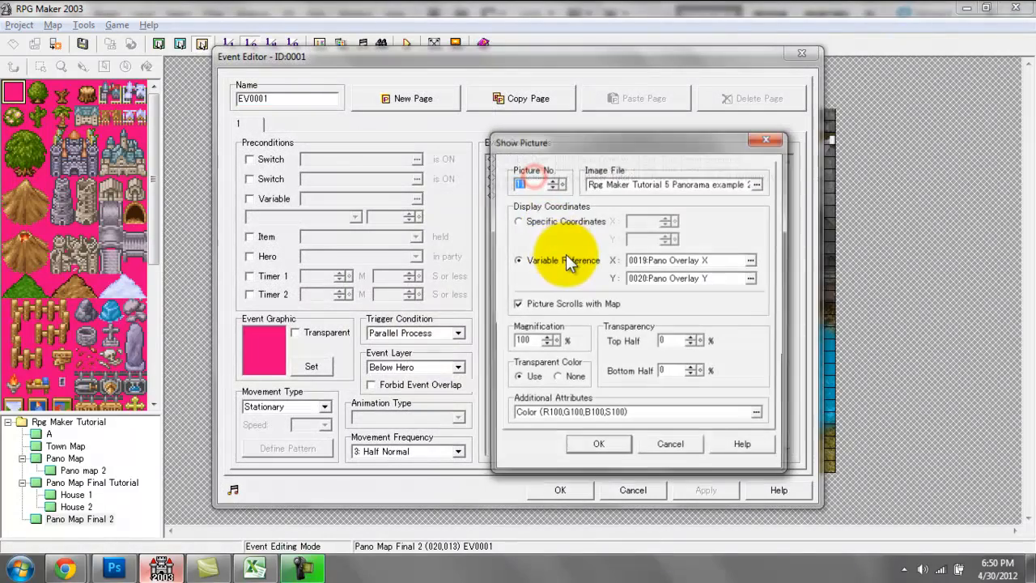
left_click(546, 223)
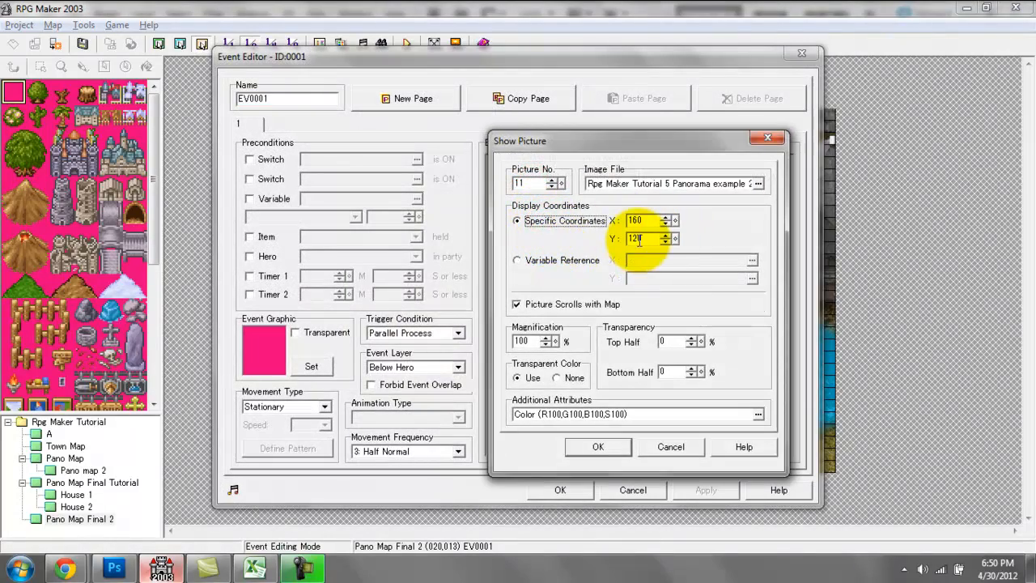
left_click(567, 261)
left_click(609, 450)
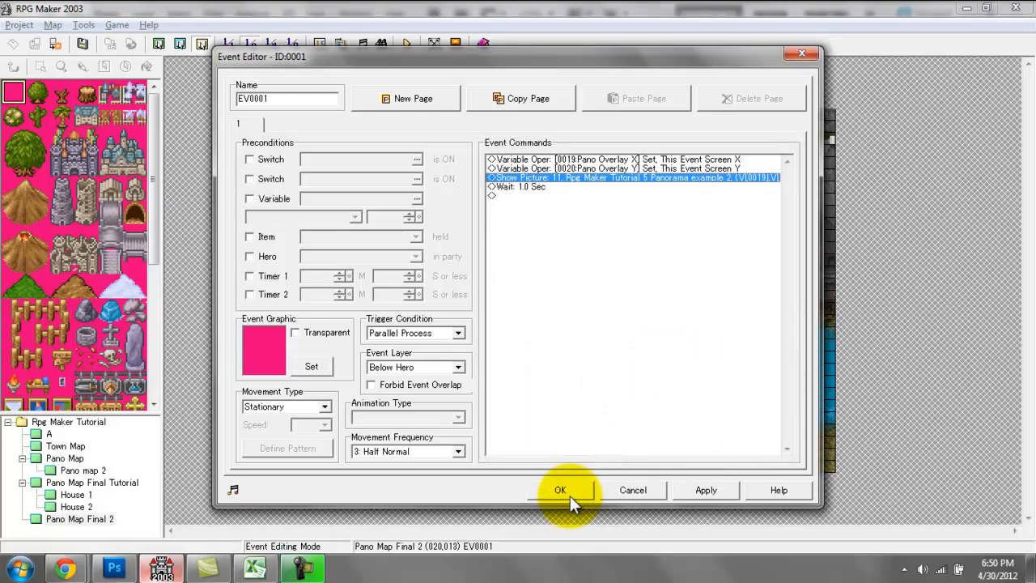
left_click(581, 485)
- Run a test play to check the gate and tree overlay around the hero, and close it
left_click(408, 47)
key("Return")
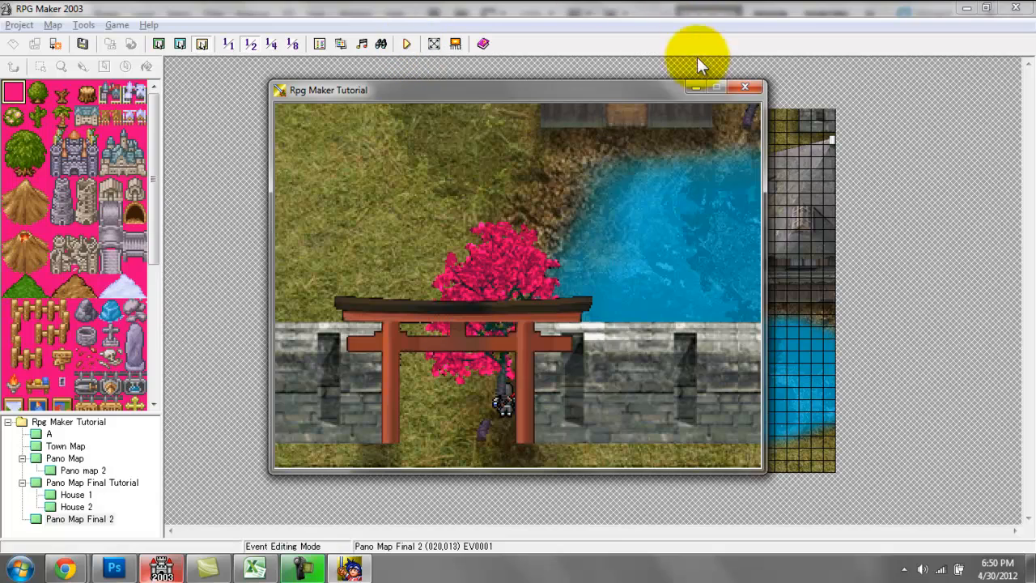
left_click(745, 88)
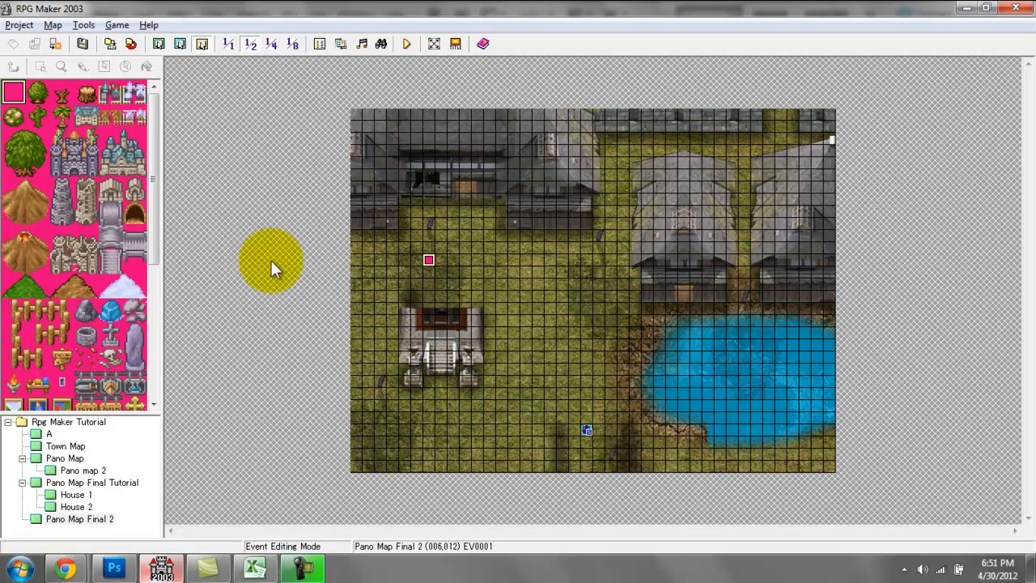
- Move event EV0001 to tile (020,014), and launch a test play with the map saved
left_click(430, 260)
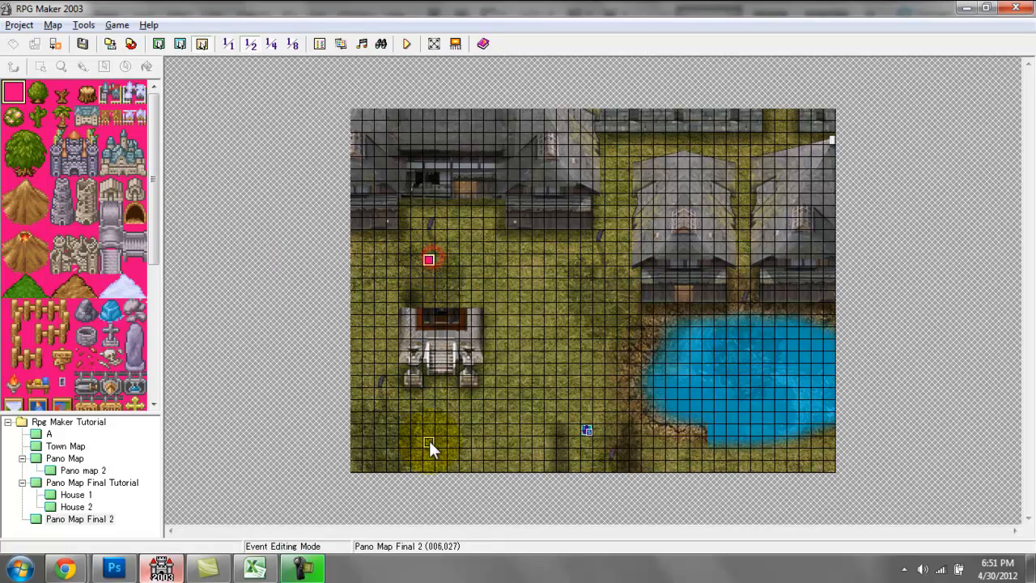
left_click(493, 411)
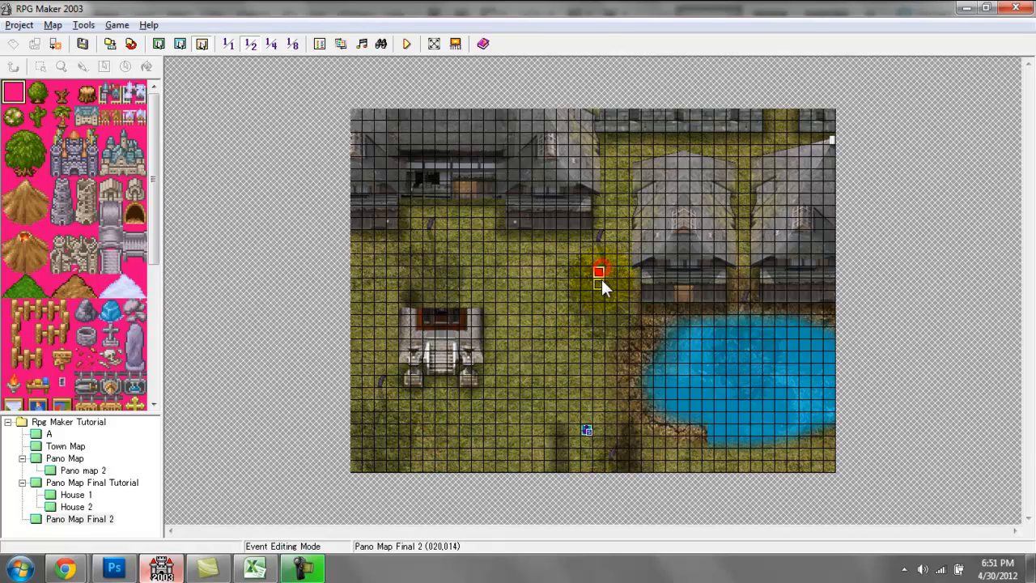
left_click(406, 44)
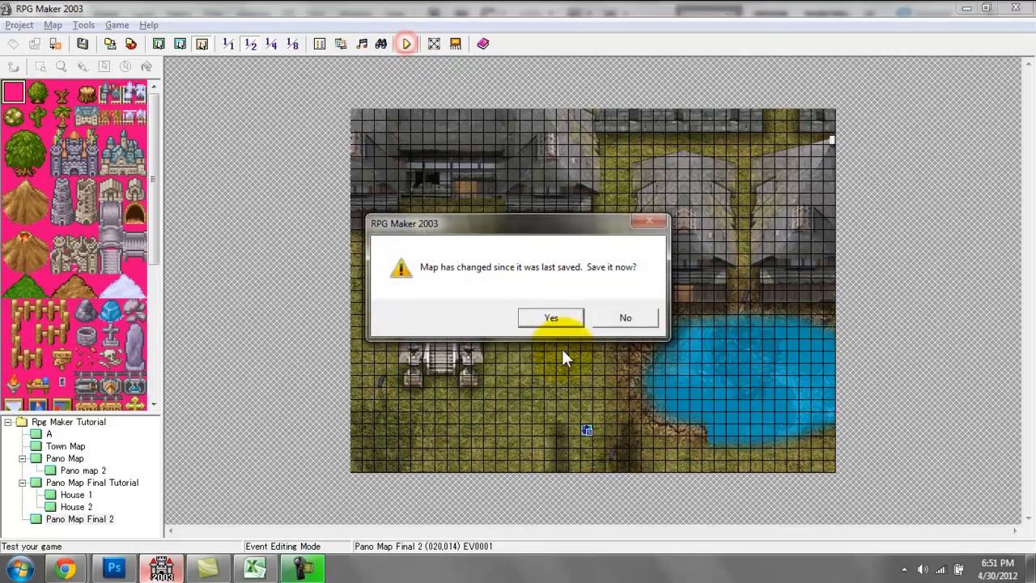
left_click(558, 317)
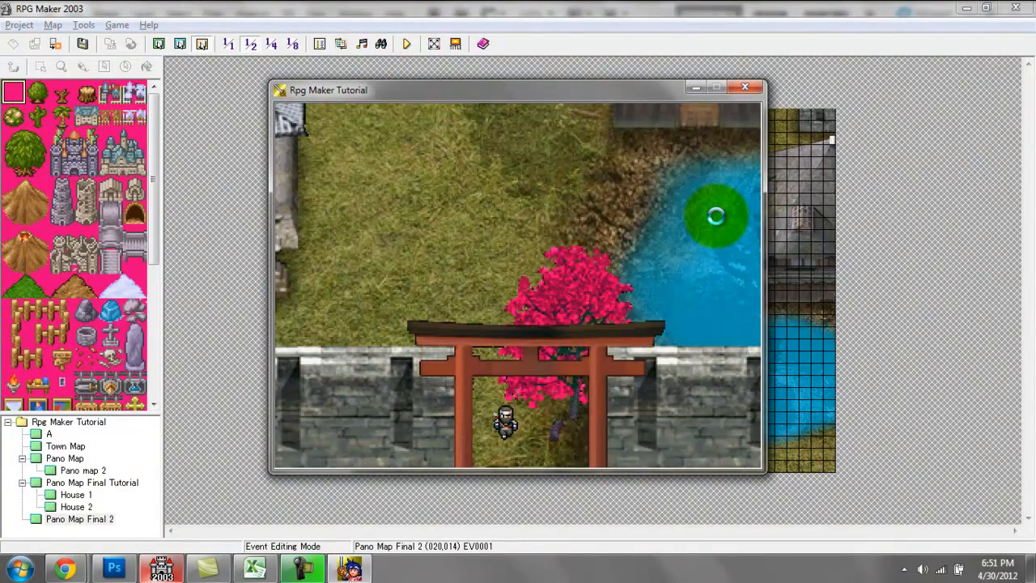
- Walk the hero around the torii gate, tree and pond to examine the overlay's alignment, and end the test play
key("Left")
key("Left")
key("Left")
key("Left")
key("Right")
key("Right")
key("Right")
key("Right")
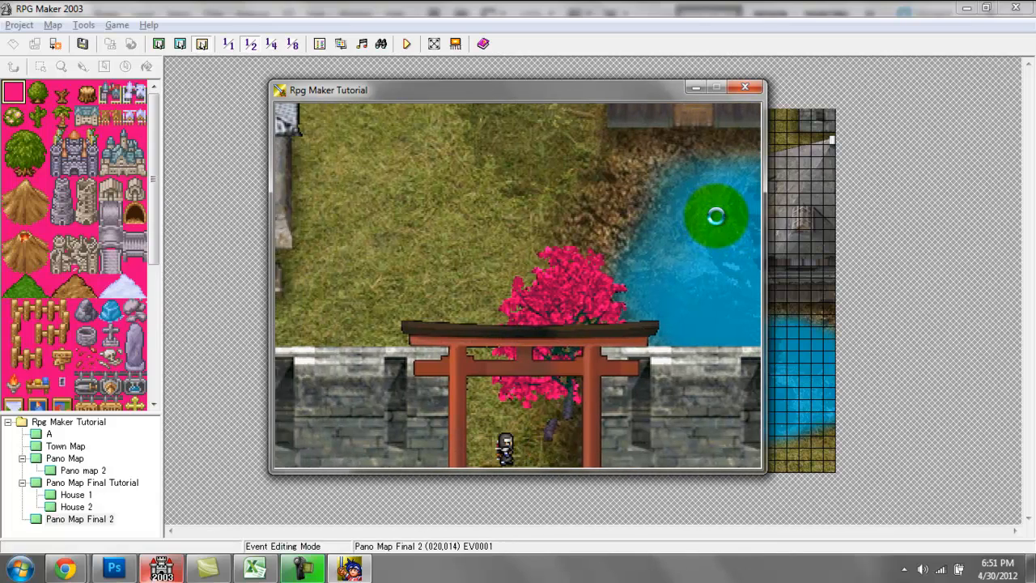
key("Up")
key("Up")
key("Up")
key("Up")
key("Up")
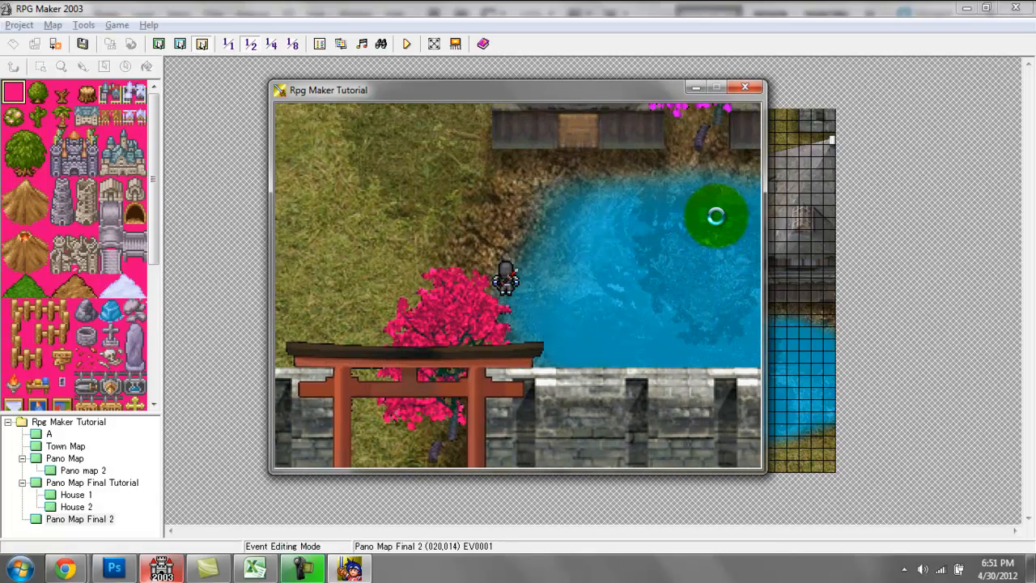
key("Down")
key("Down")
key("Left")
key("Left")
key("Left")
key("Down")
key("Right")
key("Right")
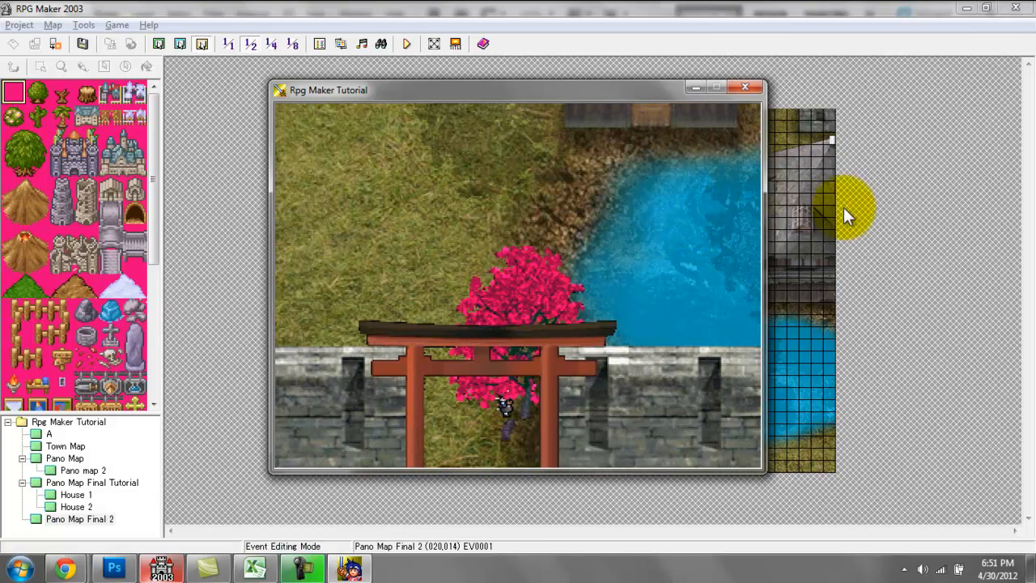
left_click(749, 95)
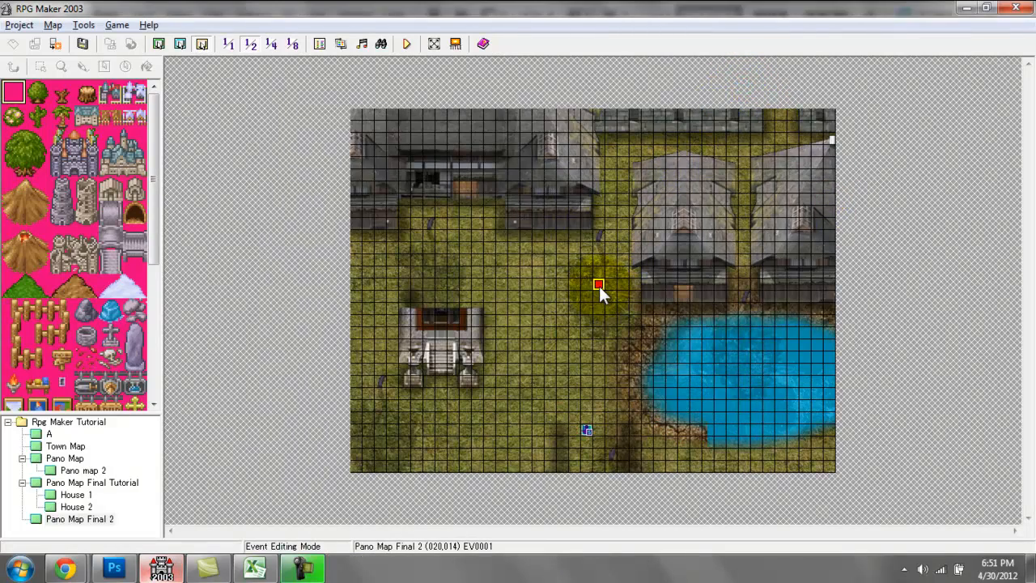
- Paste the subtract 9 variable operation above Show Picture in EV0001 and set its variable to 0019:Pano Overlay X
double_click(599, 286)
left_click(591, 179)
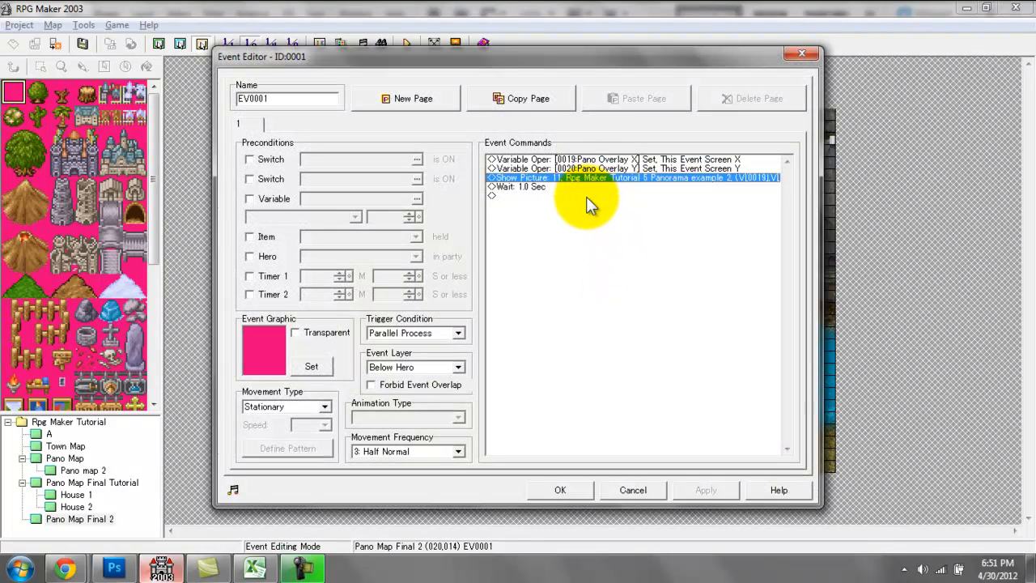
key("ctrl+v")
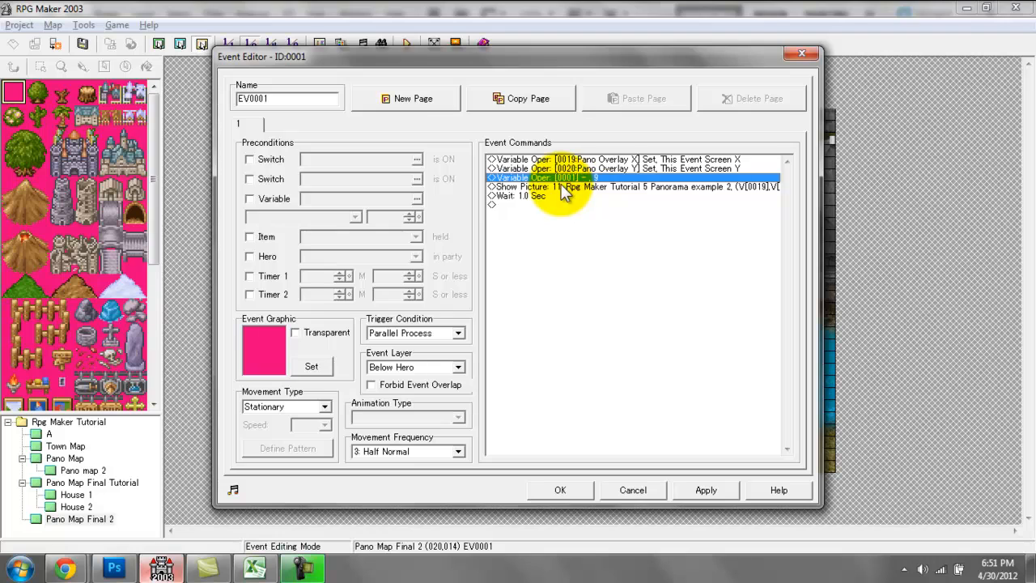
double_click(560, 178)
left_click(623, 167)
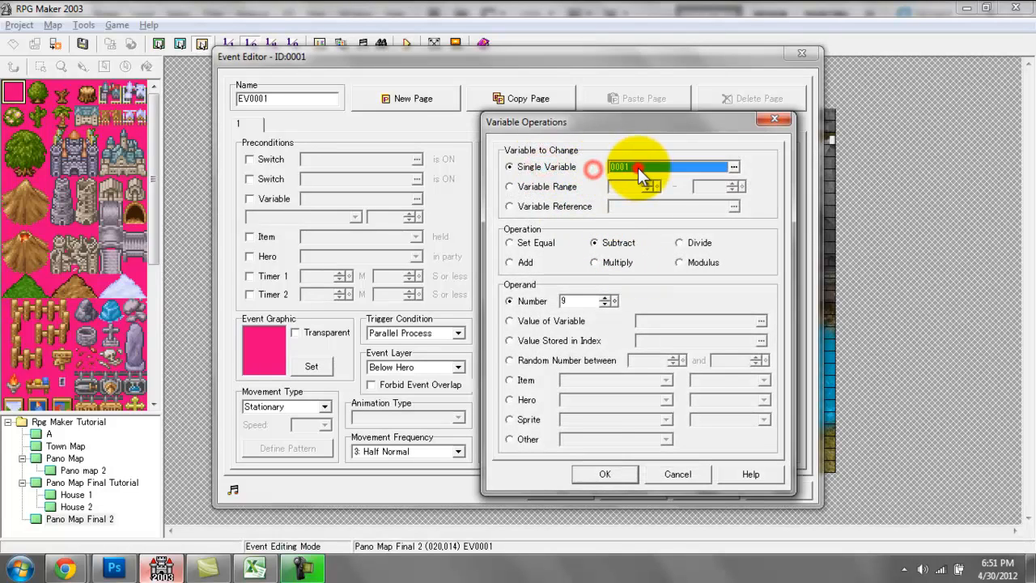
left_click(639, 168)
left_click(712, 360)
double_click(700, 356)
left_click(604, 474)
left_click(559, 494)
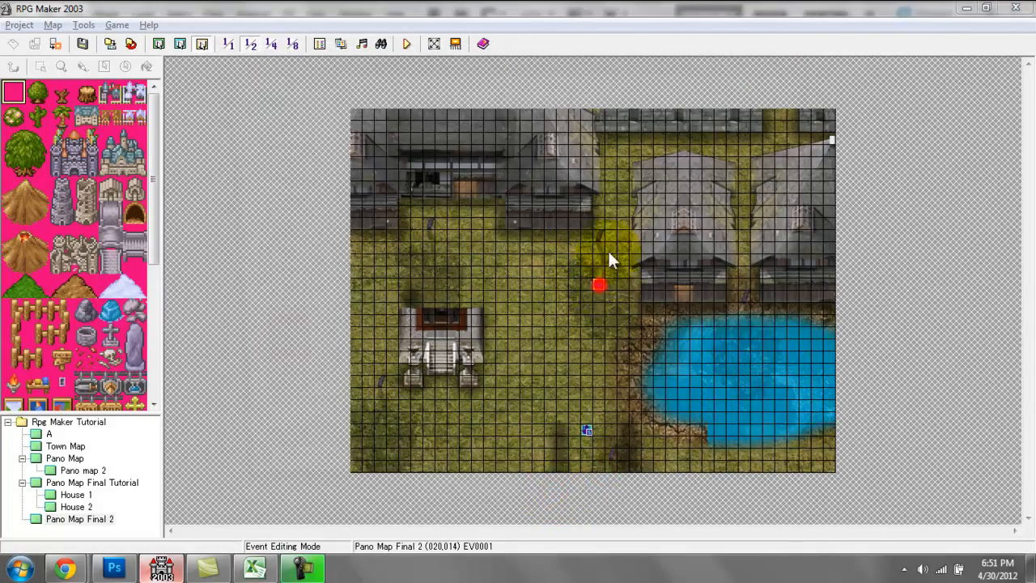
- Remove the Pano Overlay X subtraction from EV0001 and launch a test play with the map saved
double_click(599, 282)
left_click(570, 500)
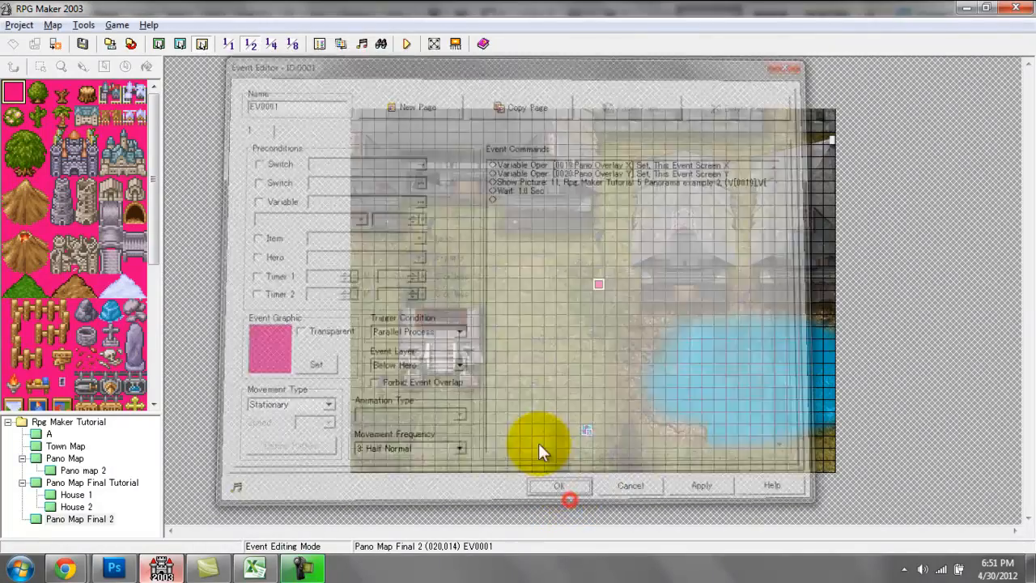
left_click(404, 46)
key("Return")
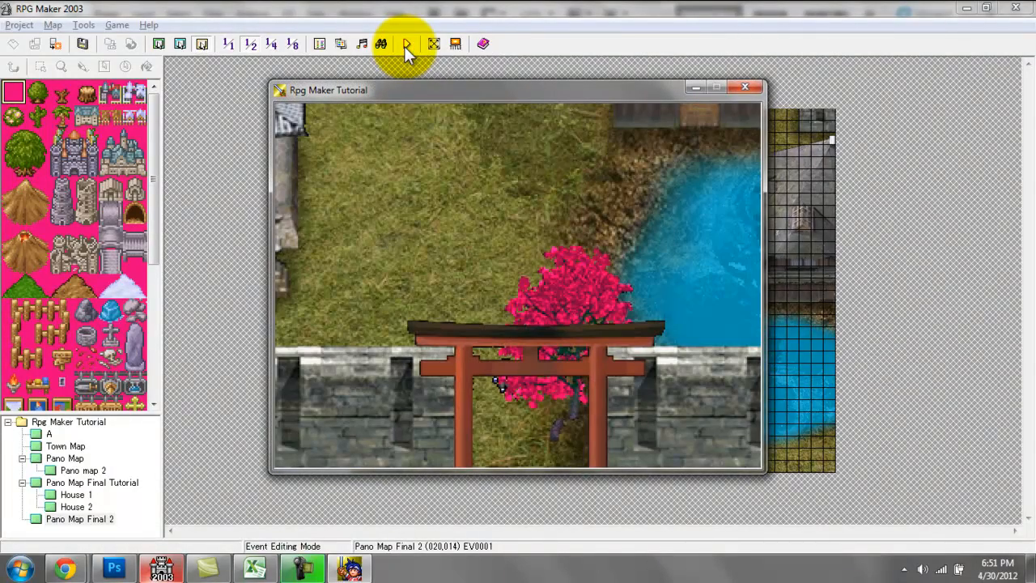
- Walk the hero under the torii gate to check the overlay without the subtraction, and end the test play
key("Down")
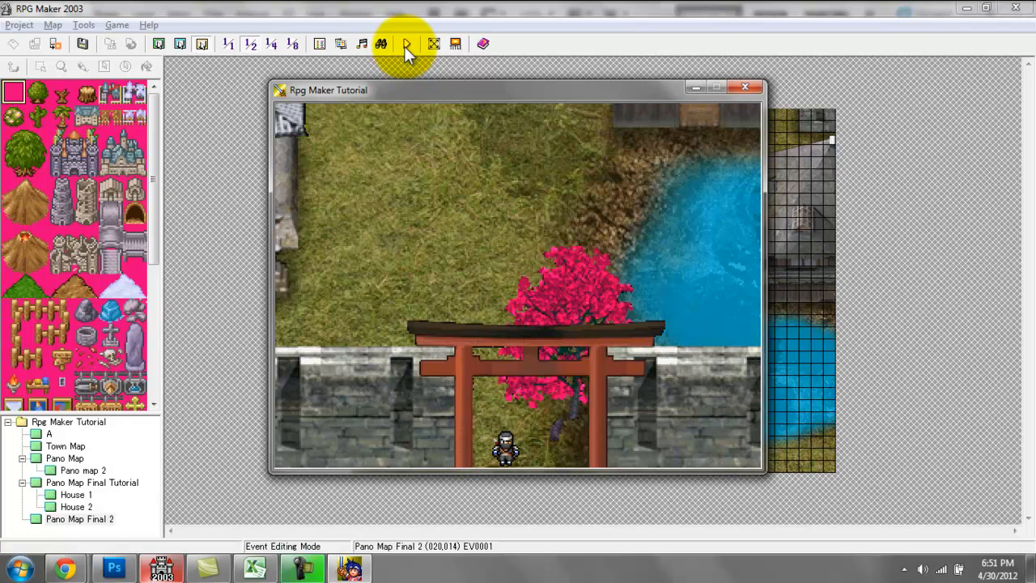
key("Up")
key("Right")
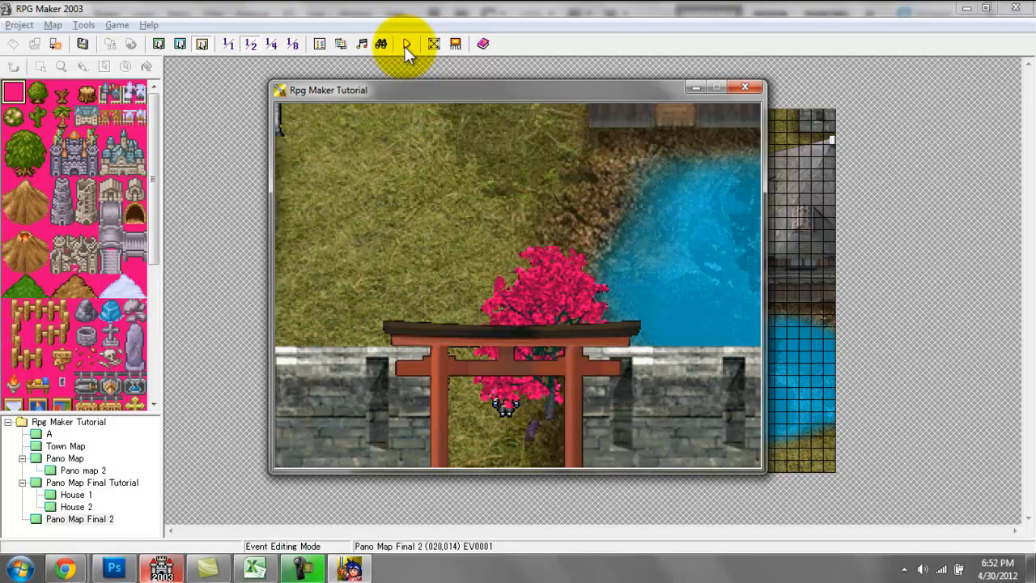
left_click(744, 87)
- Paste the variable operation subtracting 9 from 0019:Pano Overlay X above Show Picture in EV0001
double_click(601, 284)
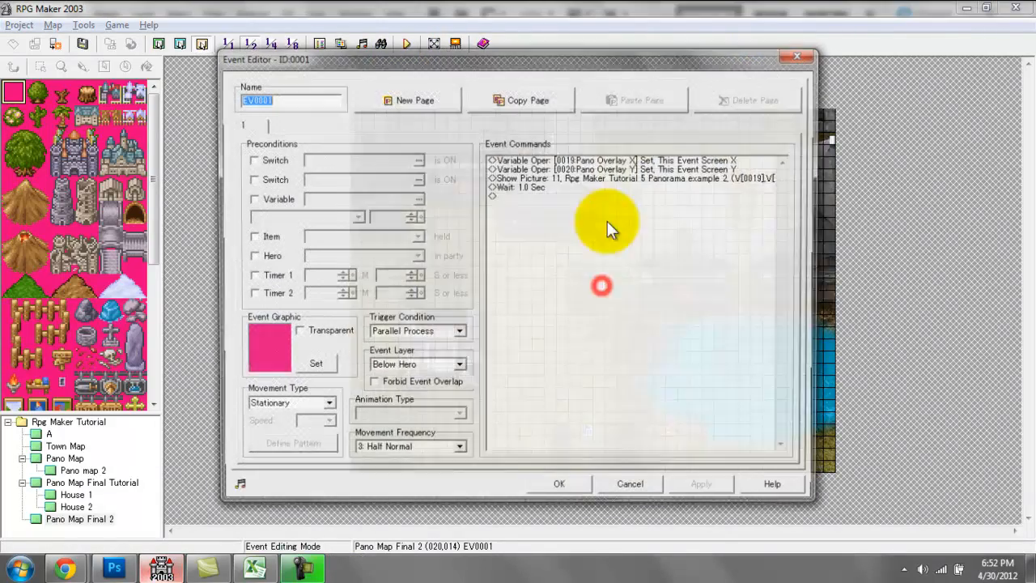
left_click(594, 178)
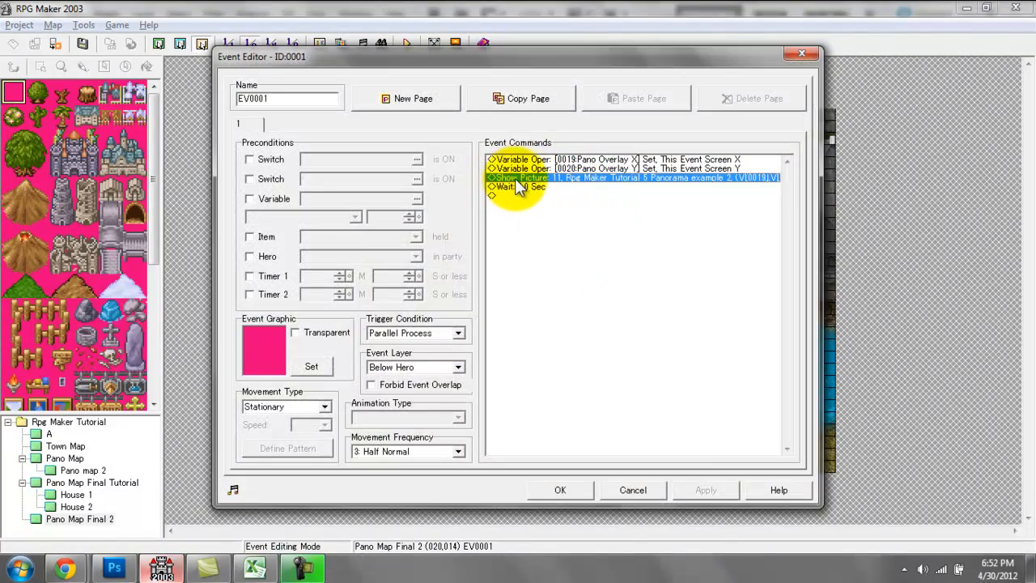
key("ctrl+v")
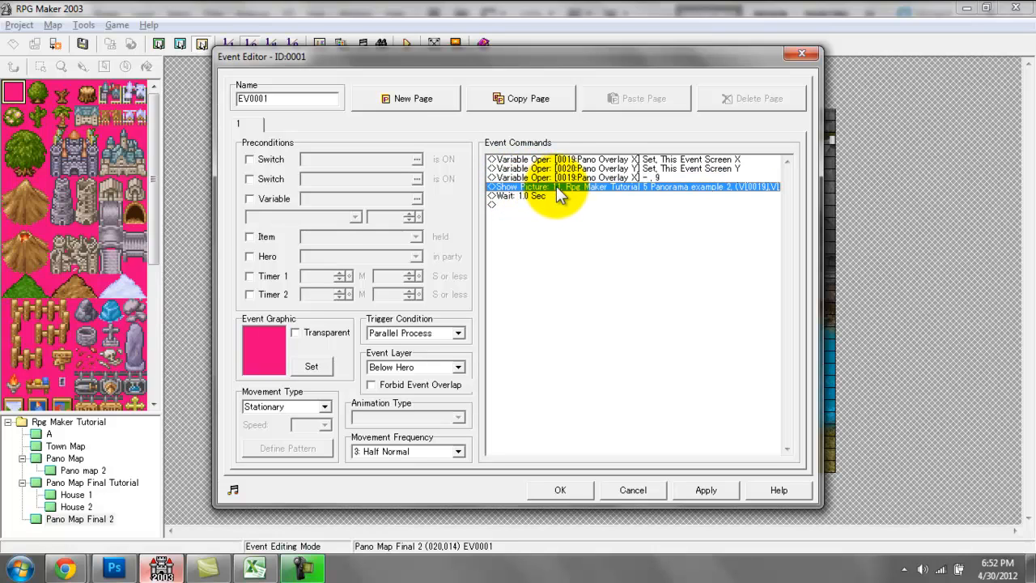
- Review the variable, Subtract operation and number operand in the 0019:Pano Overlay X subtraction
double_click(535, 177)
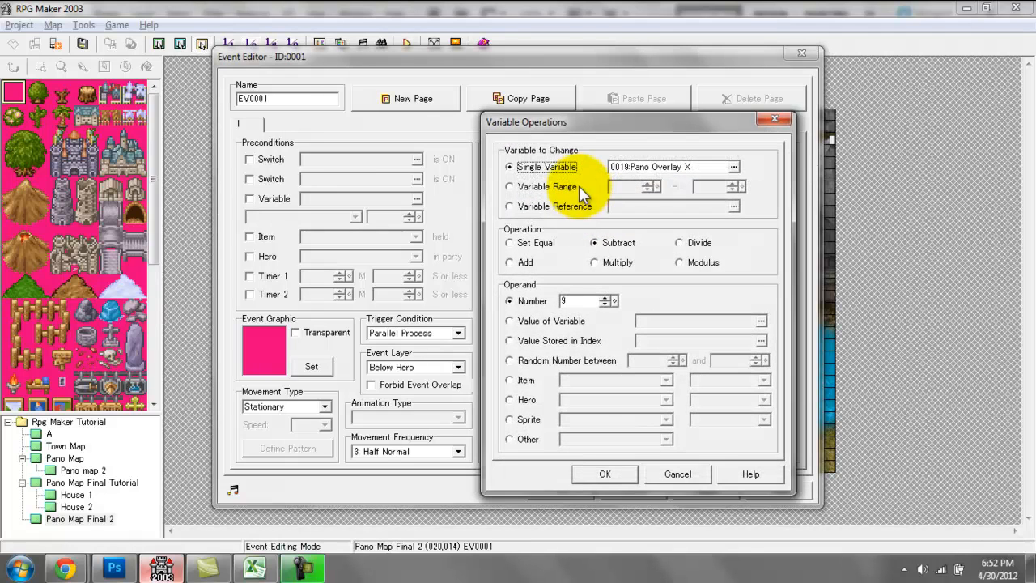
left_click(619, 167)
left_click(697, 360)
left_click(584, 432)
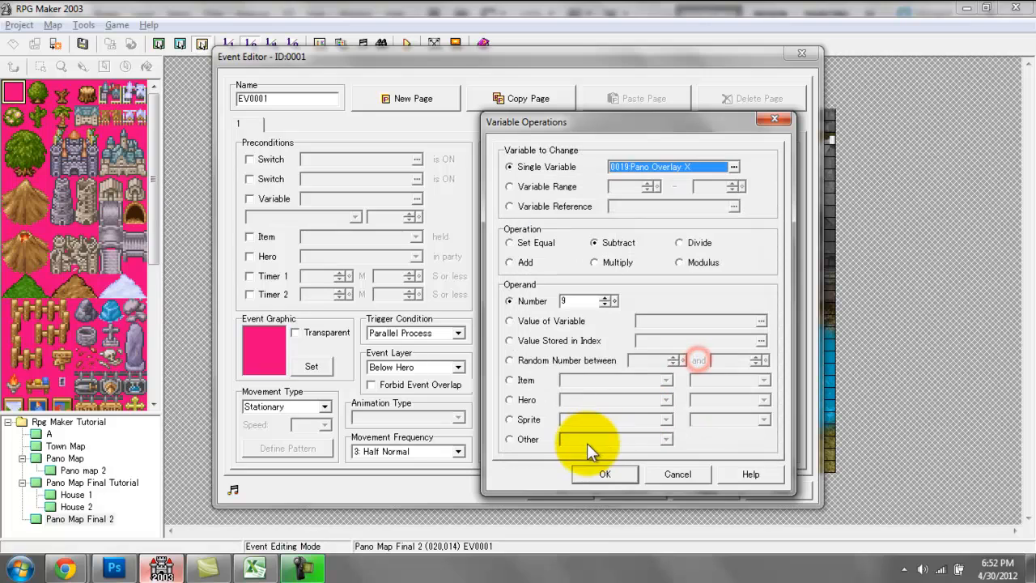
left_click(623, 250)
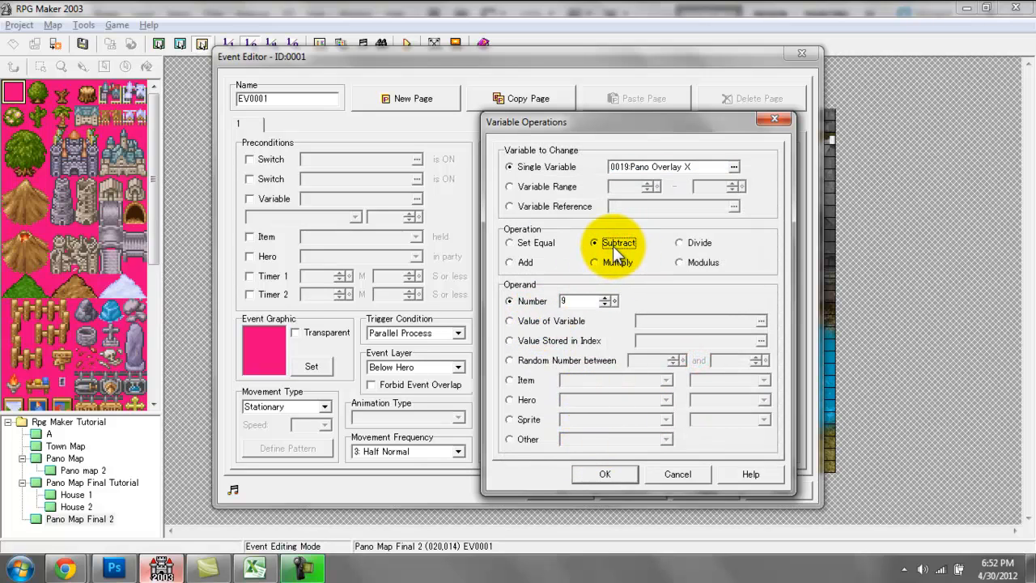
left_click(516, 262)
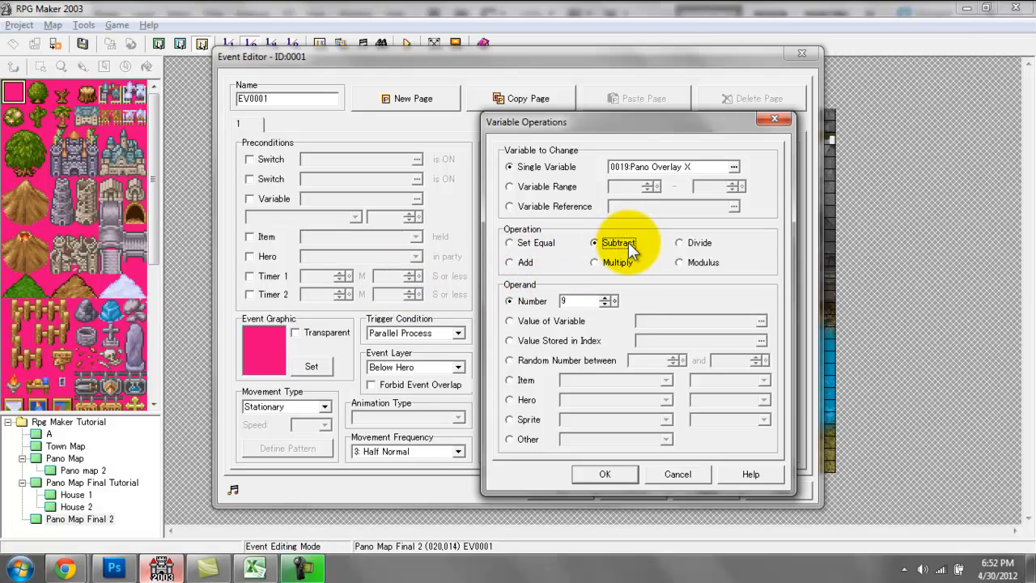
double_click(575, 303)
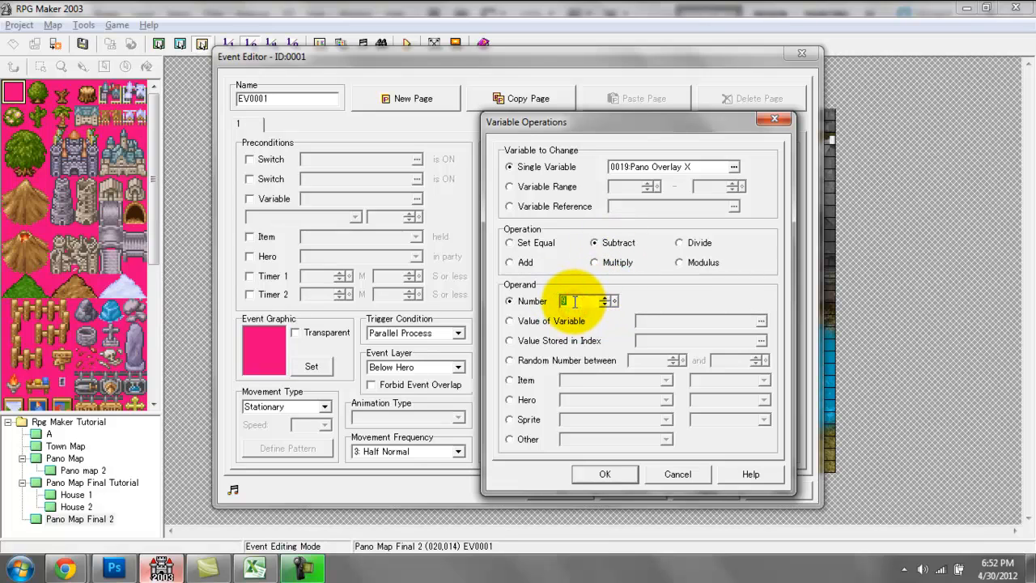
- Accept the subtraction and the EV0001 edits, and launch a test play with the map saved
left_click(604, 473)
left_click(559, 490)
left_click(410, 44)
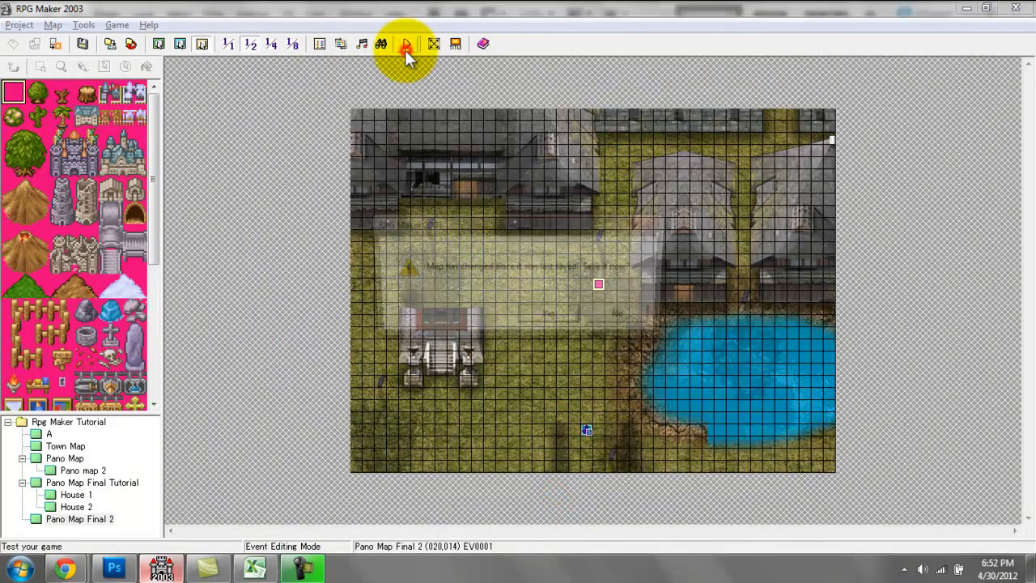
key("Return")
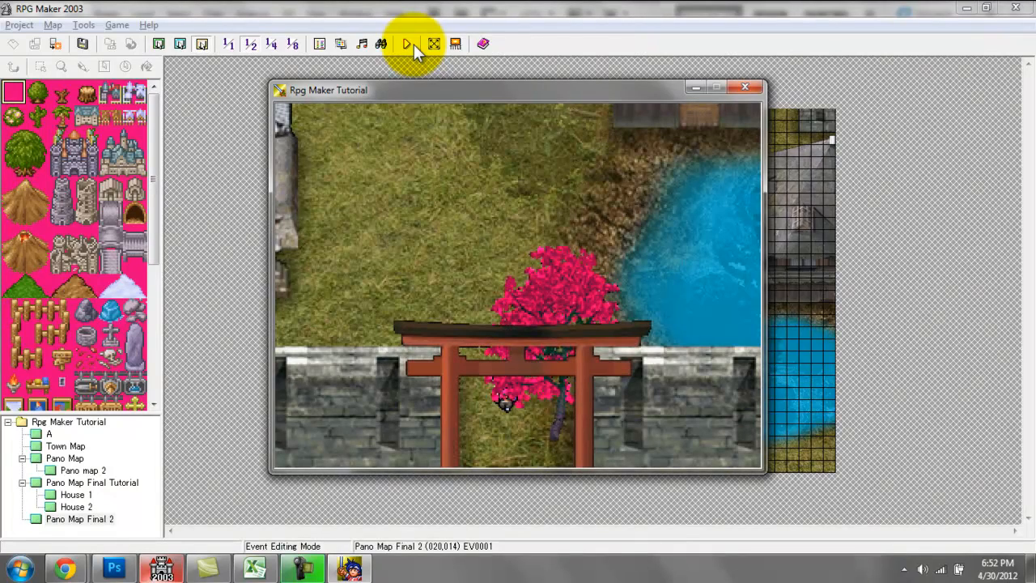
- Walk the hero from the torii gate up past the houses to check the overlay alignment, and end the test play
key("Down")
key("Right")
key("Up")
key("Right")
key("Right")
key("Left")
key("Right")
key("Left")
key("Up")
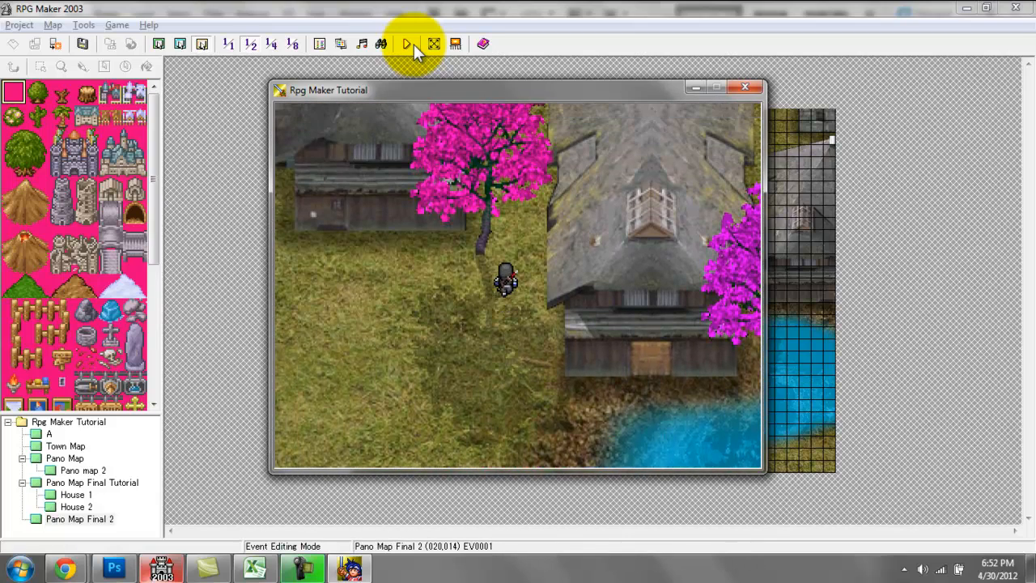
key("Up")
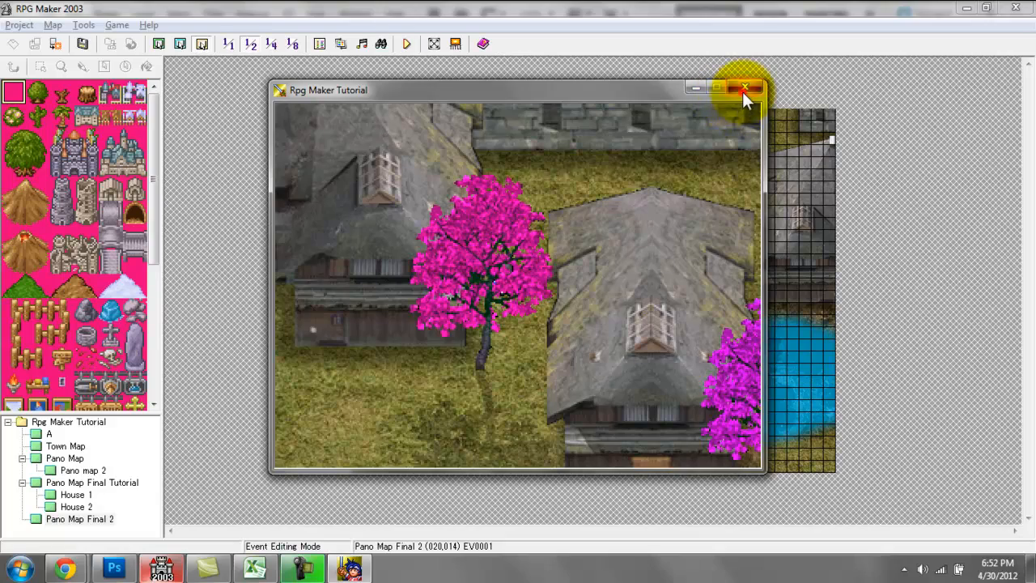
left_click(743, 89)
- Turn off Picture Scrolls with Map in EV0001's Show Picture command and launch a test play with the map saved
double_click(601, 284)
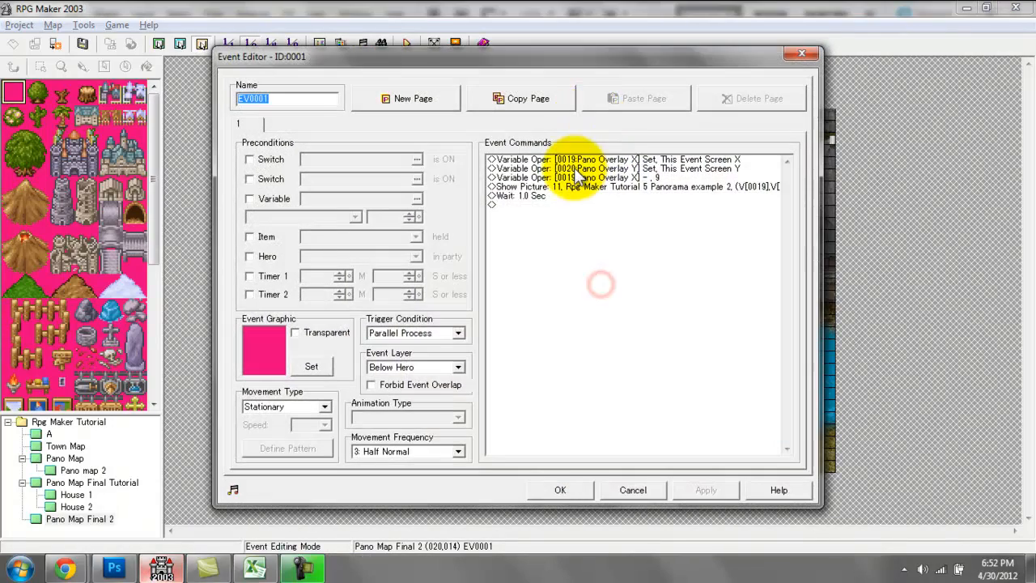
left_click(573, 189)
double_click(573, 189)
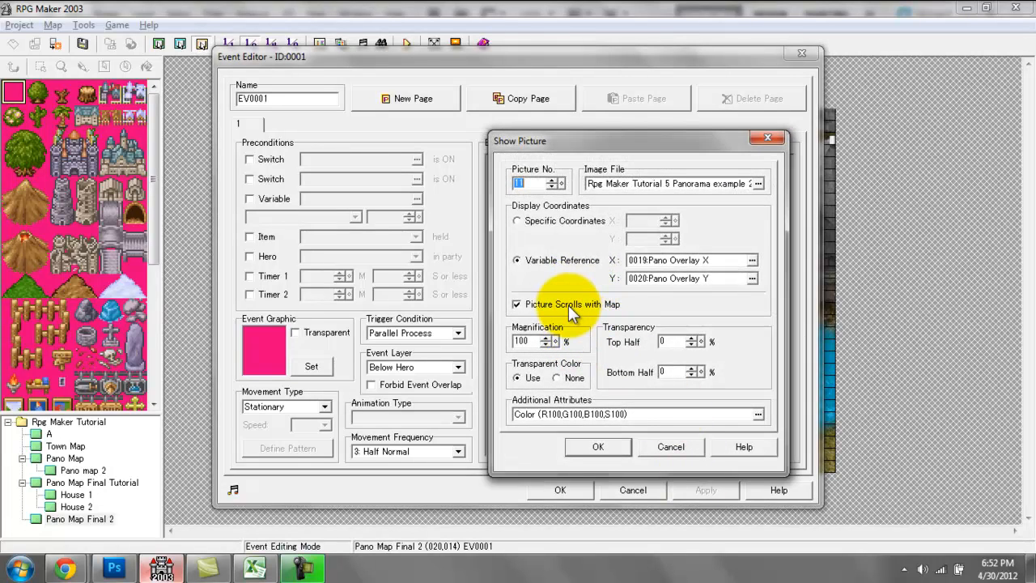
left_click(557, 304)
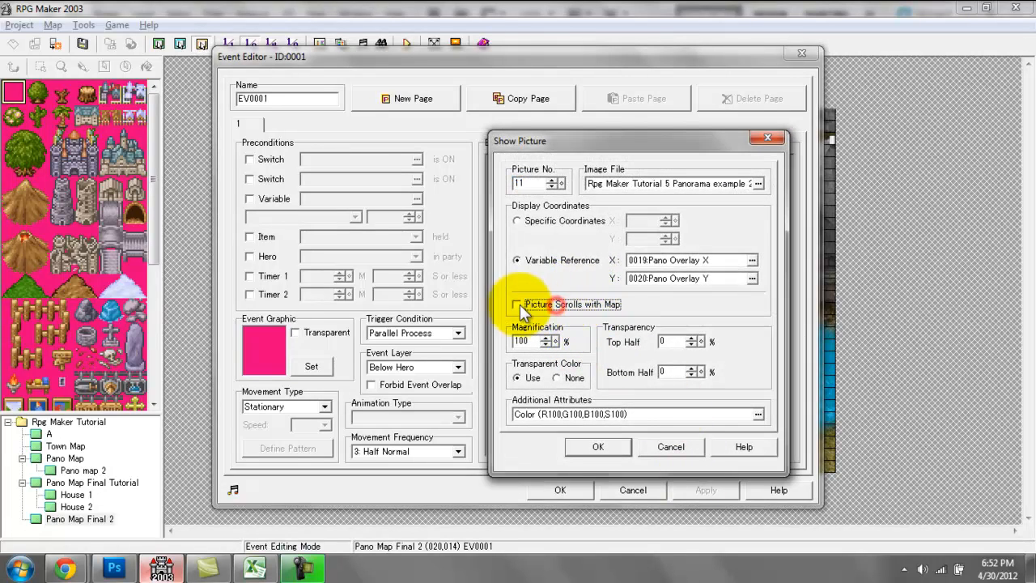
left_click(597, 446)
left_click(562, 494)
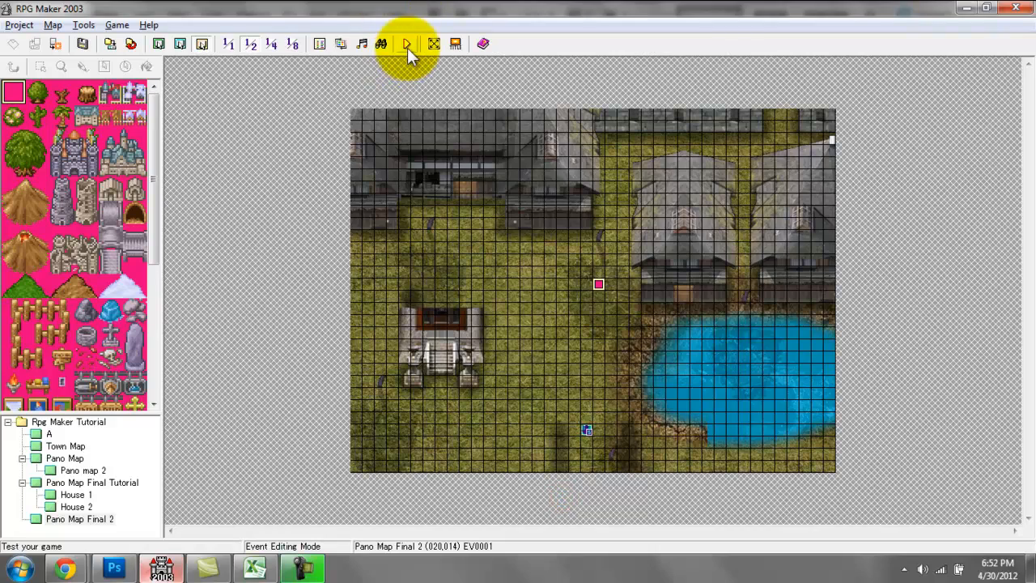
left_click(405, 45)
key("Return")
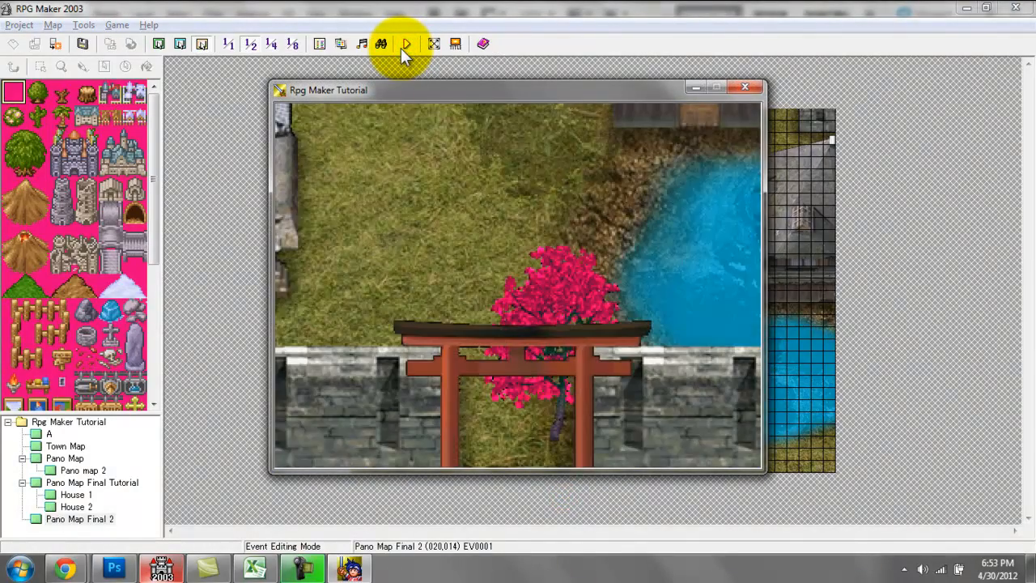
- Walk the hero around the gate and houses to check how the overlay follows without map scrolling, and end the test play
key("Left")
key("Up")
key("Right")
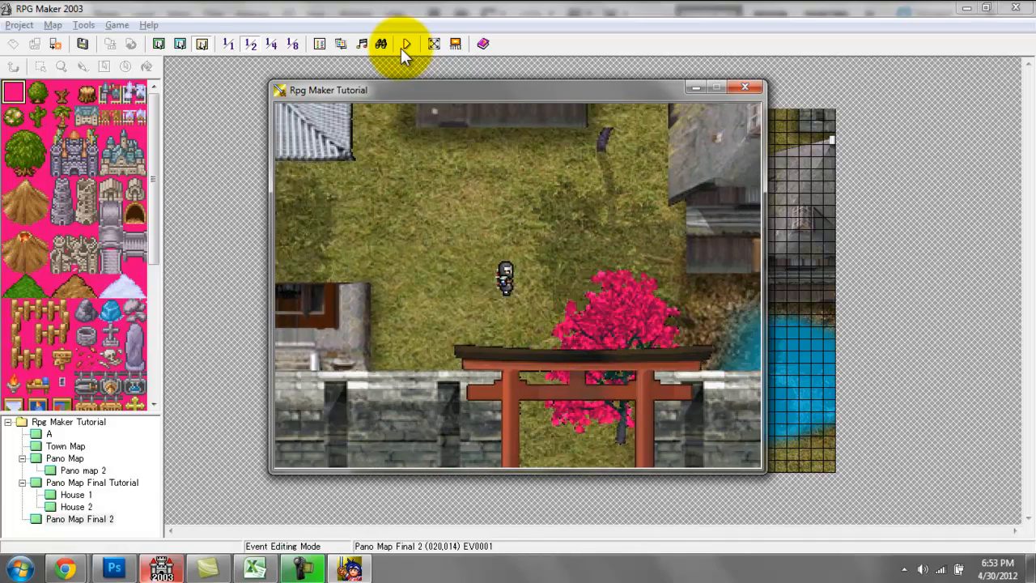
key("Up")
key("Left")
key("Up")
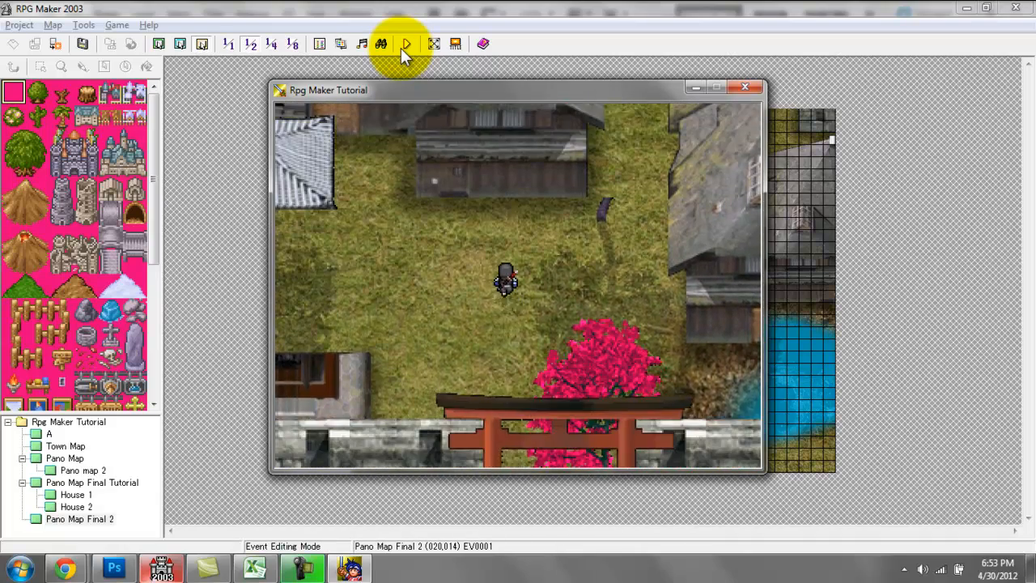
key("Right")
key("Up")
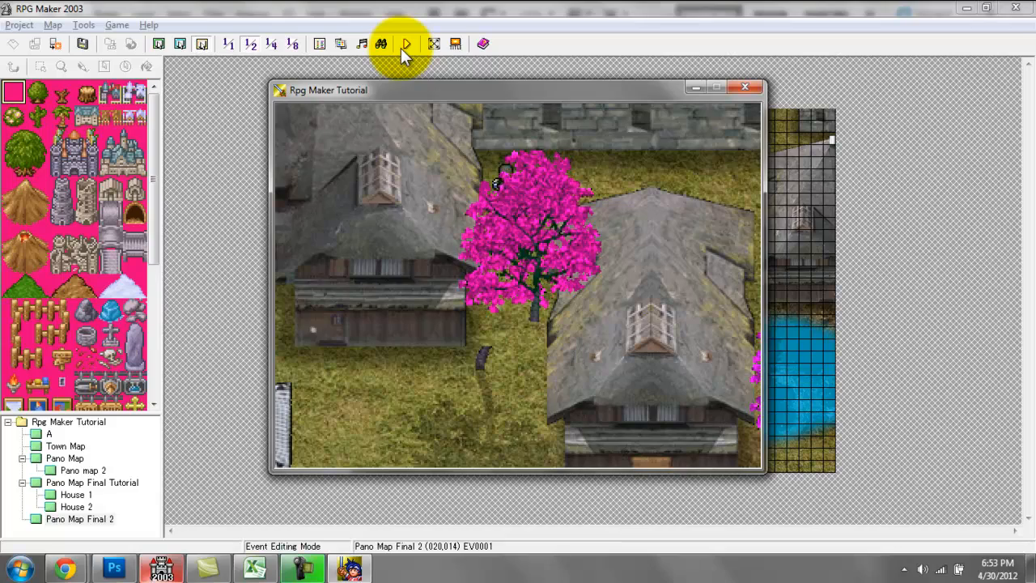
key("Down")
key("Down")
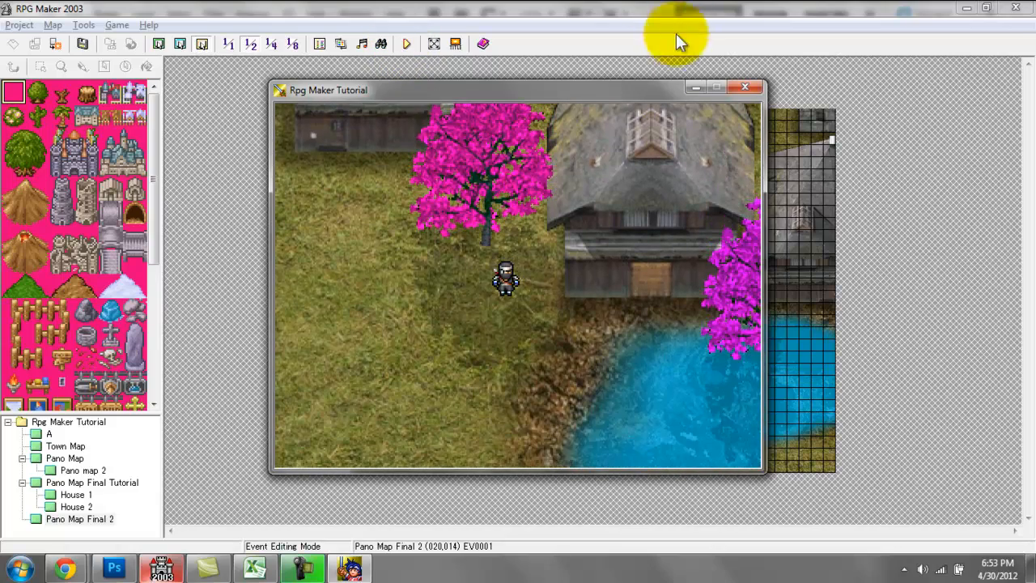
left_click(745, 88)
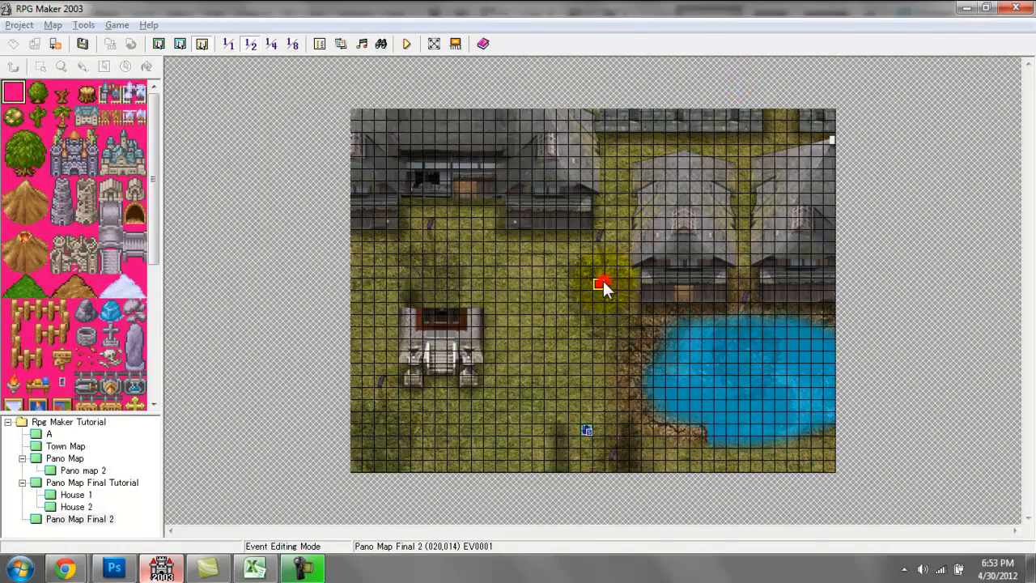
- Turn Picture Scrolls with Map back on in EV0001's Show Picture command
double_click(602, 279)
left_click(579, 191)
double_click(579, 194)
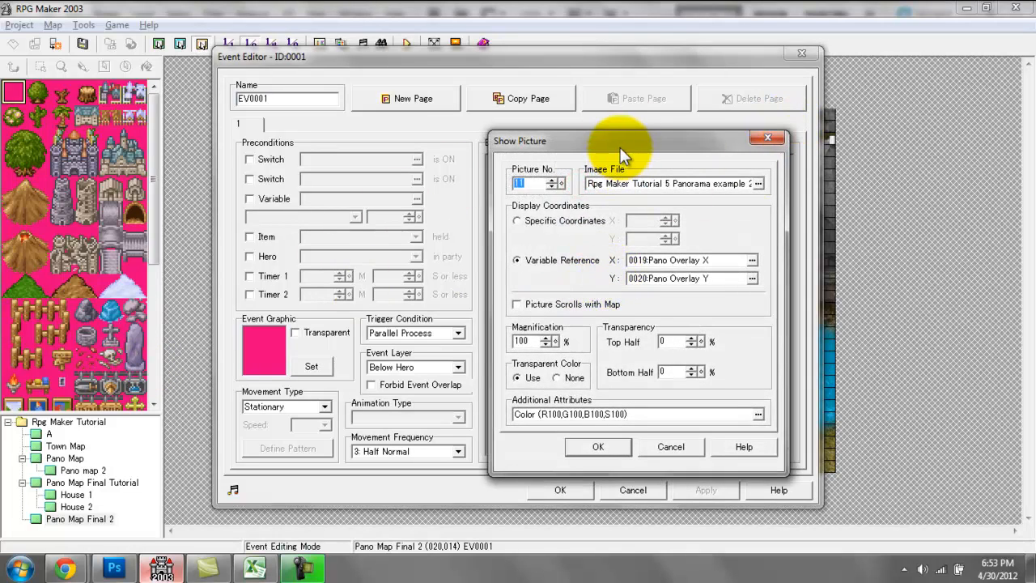
left_click_drag(543, 142, 831, 228)
left_click_drag(900, 230, 748, 79)
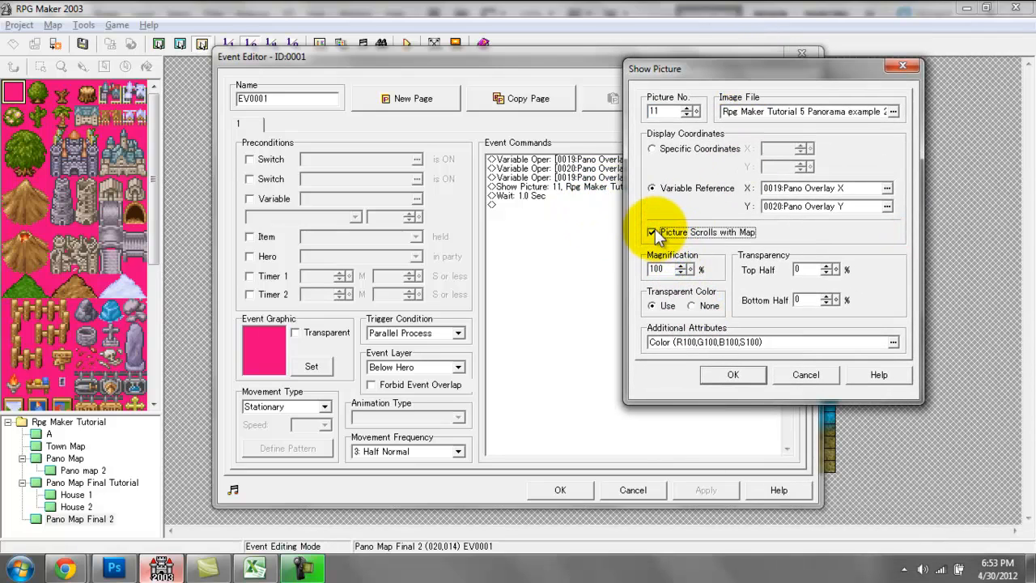
left_click(733, 373)
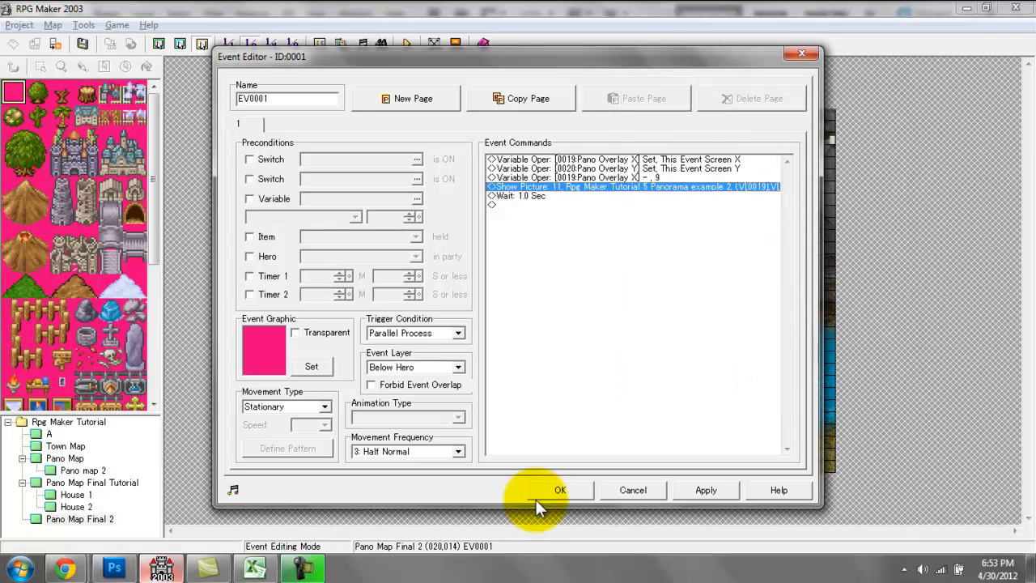
- Examine the transparency, magnification and additional picture attributes of EV0001's Show Picture command
double_click(554, 187)
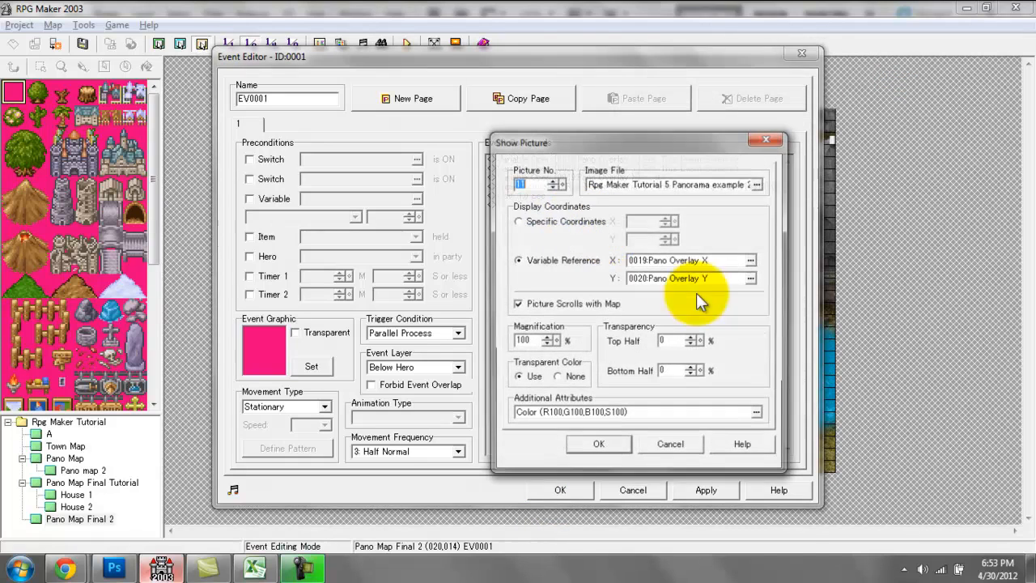
left_click(667, 344)
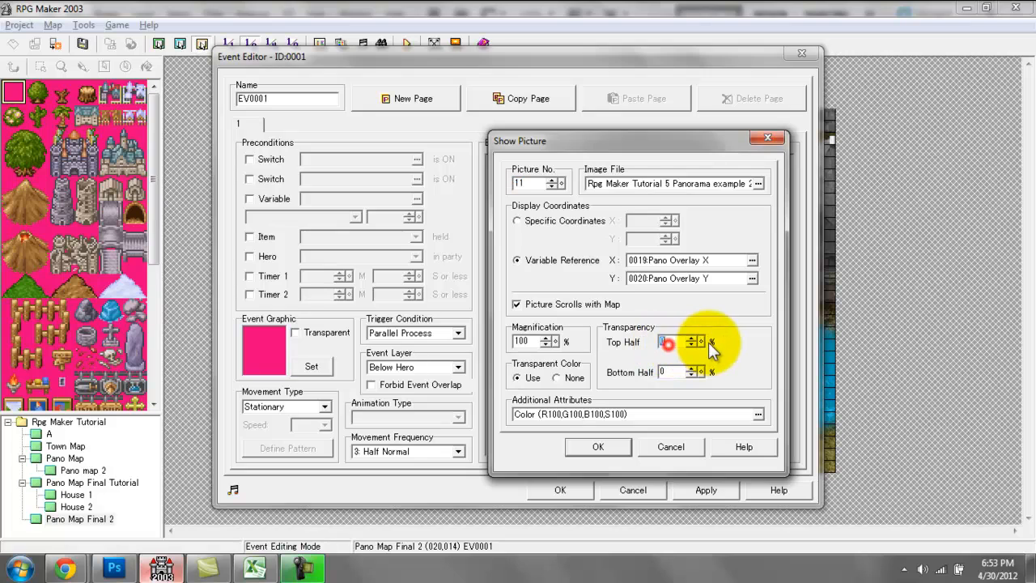
left_click(530, 341)
double_click(550, 413)
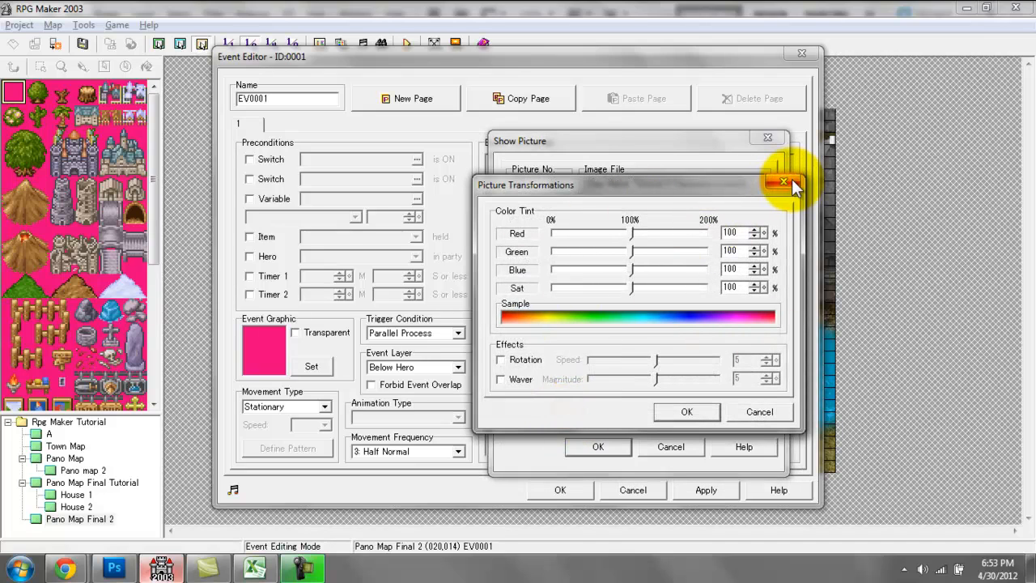
left_click_drag(590, 194, 632, 186)
left_click(836, 174)
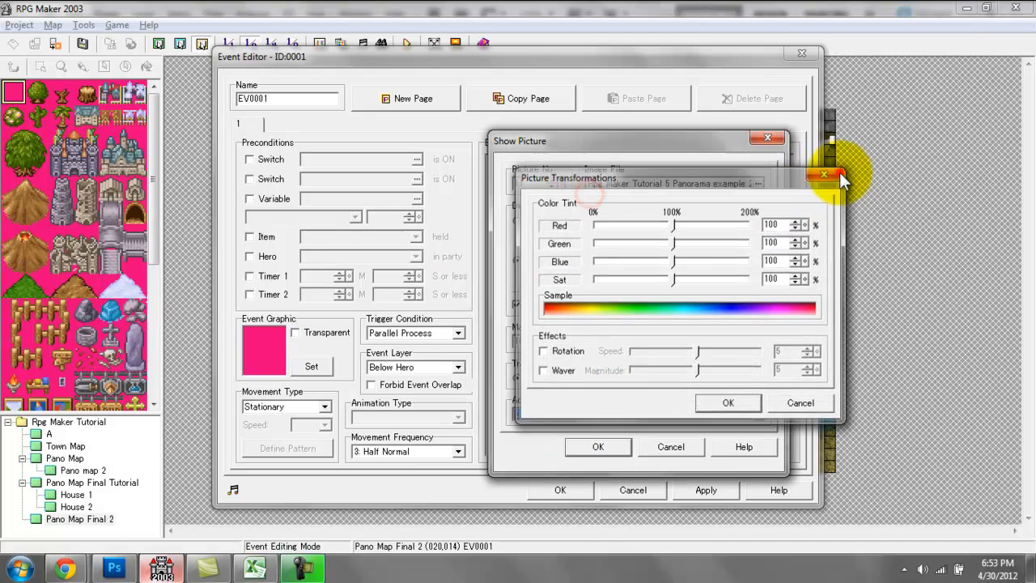
- Enable the Rotation effect in the overlay's picture transformations, trying speed 1 and settling on speed 5
left_click(590, 417)
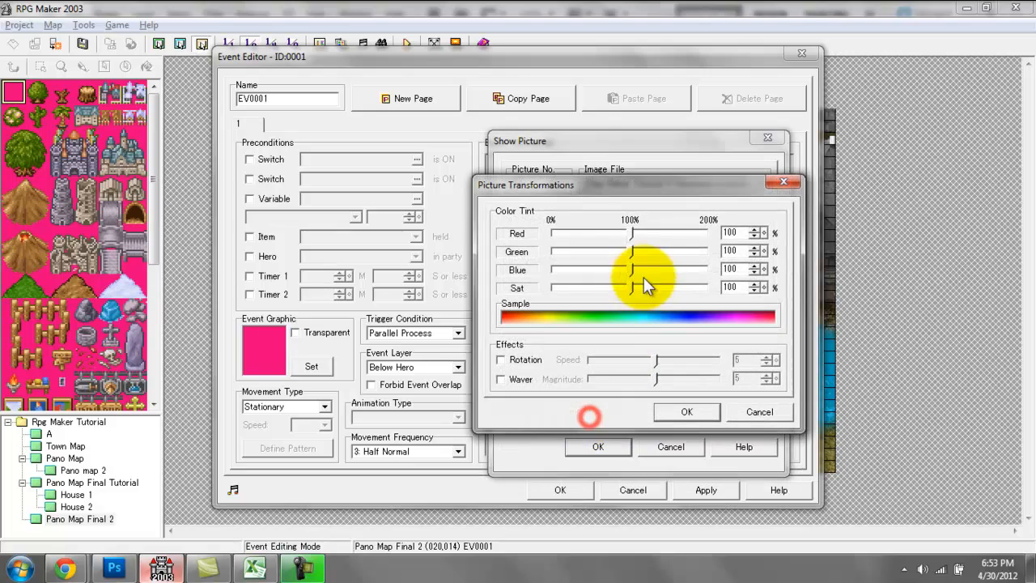
left_click(522, 361)
left_click_drag(656, 360, 594, 368)
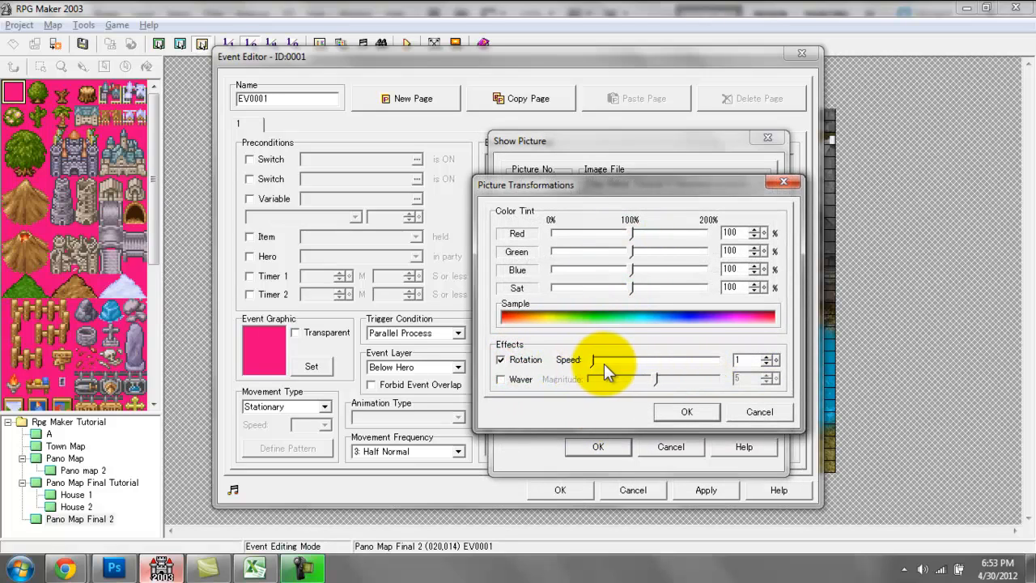
left_click_drag(679, 361, 651, 362)
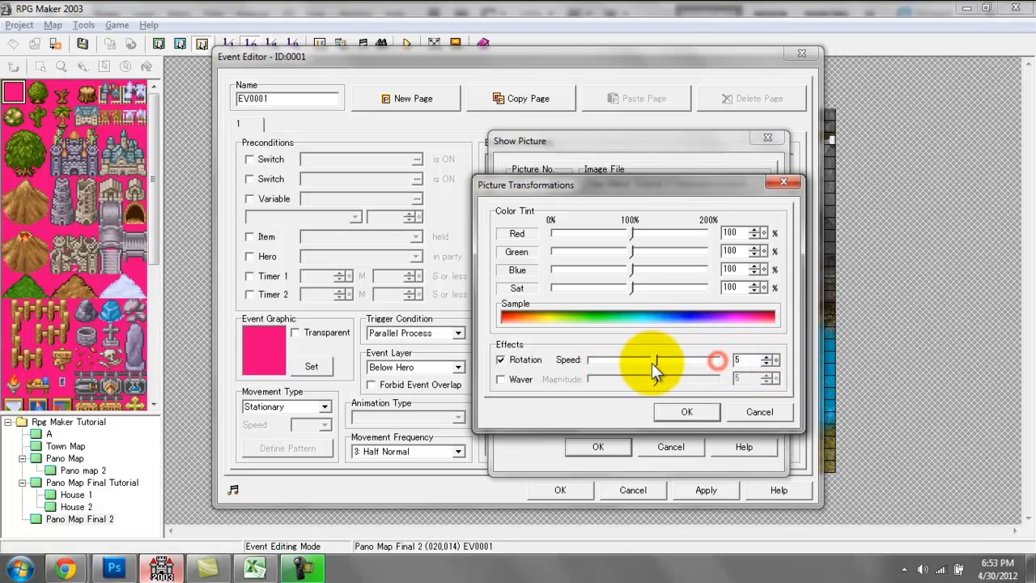
- Apply the Waver effect at magnitude 5 to the overlay picture instead of Rotation, and accept the EV0001 edits
left_click(504, 380)
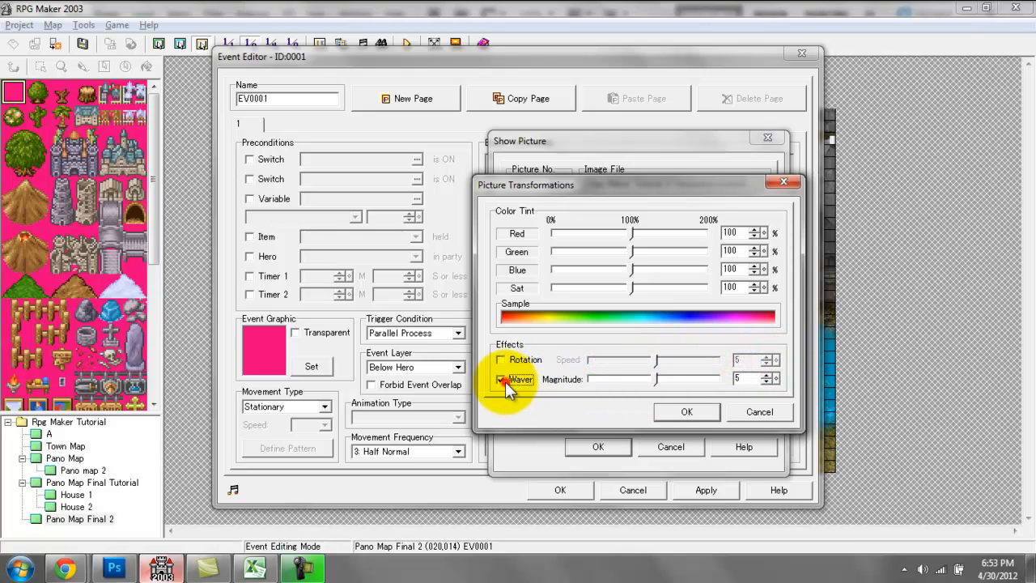
left_click(680, 413)
left_click(589, 449)
left_click(579, 488)
- Run a test play with the map saved to view the wavering overlay, and end it
left_click(406, 43)
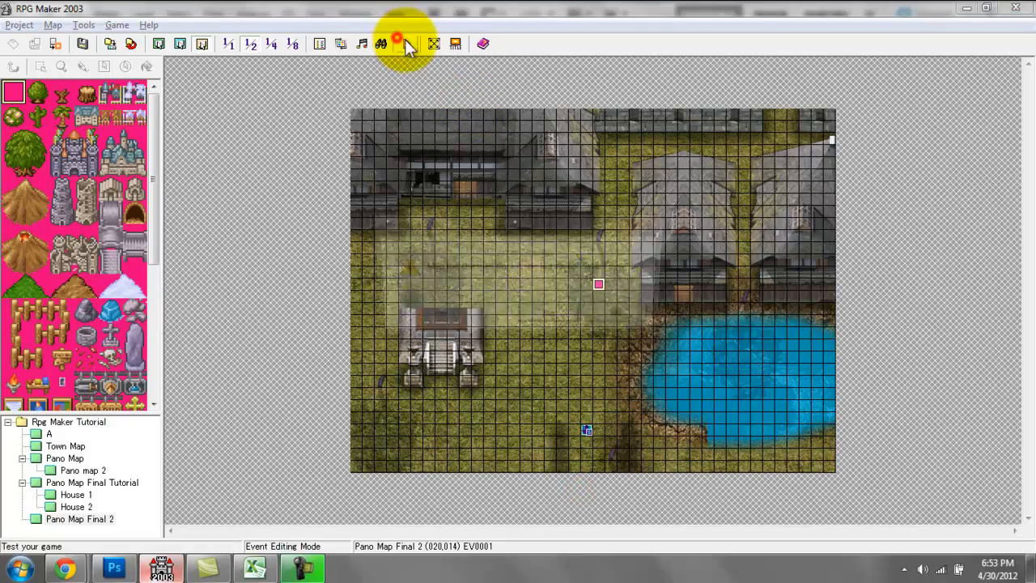
key("Return")
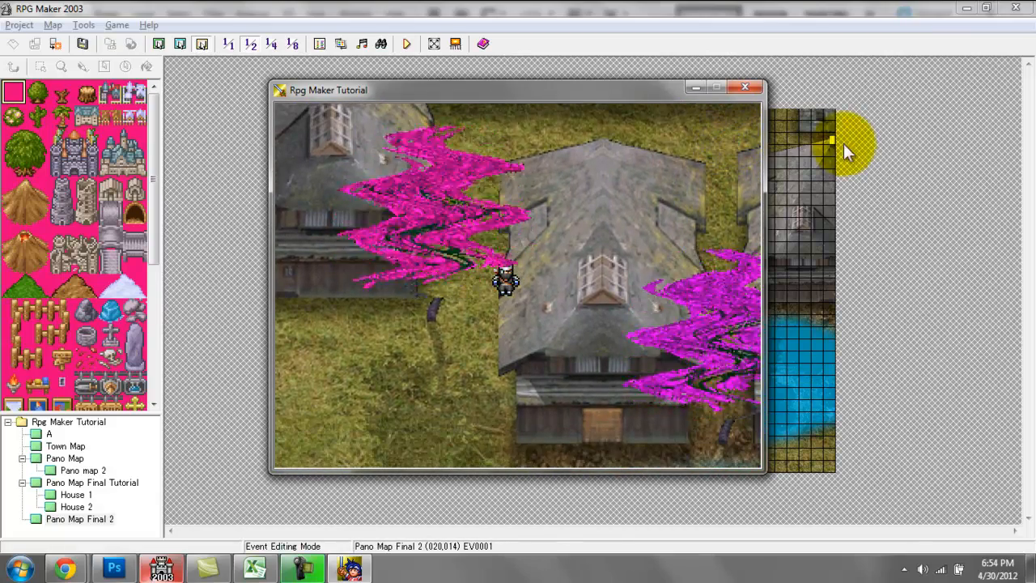
left_click(741, 84)
- Lower the overlay picture's Waver magnitude to the minimum in EV0001 and launch a test play with the map saved
double_click(597, 285)
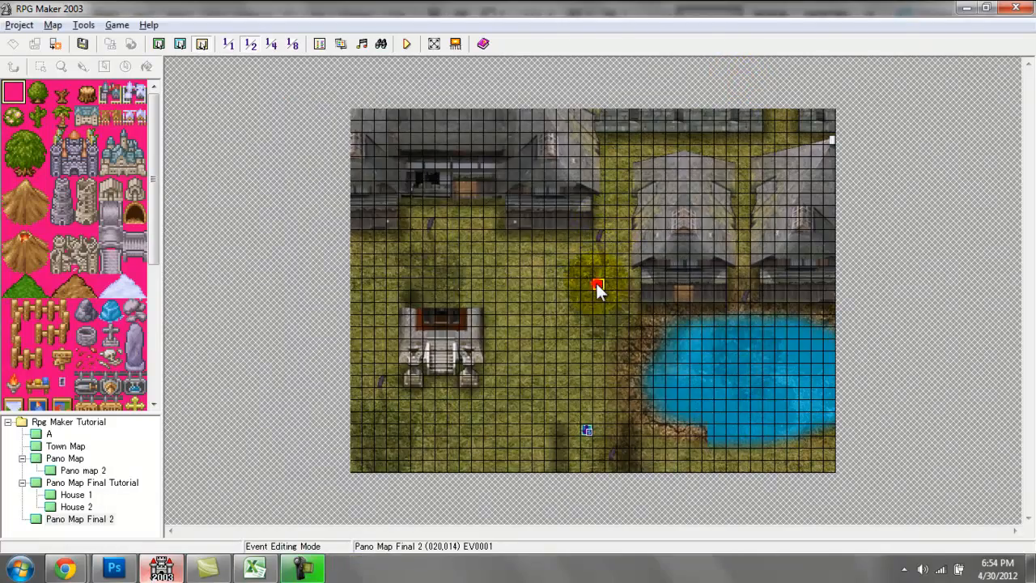
left_click(663, 187)
left_click(620, 417)
left_click_drag(650, 378, 574, 383)
left_click(665, 412)
left_click(693, 411)
left_click(602, 443)
left_click(560, 489)
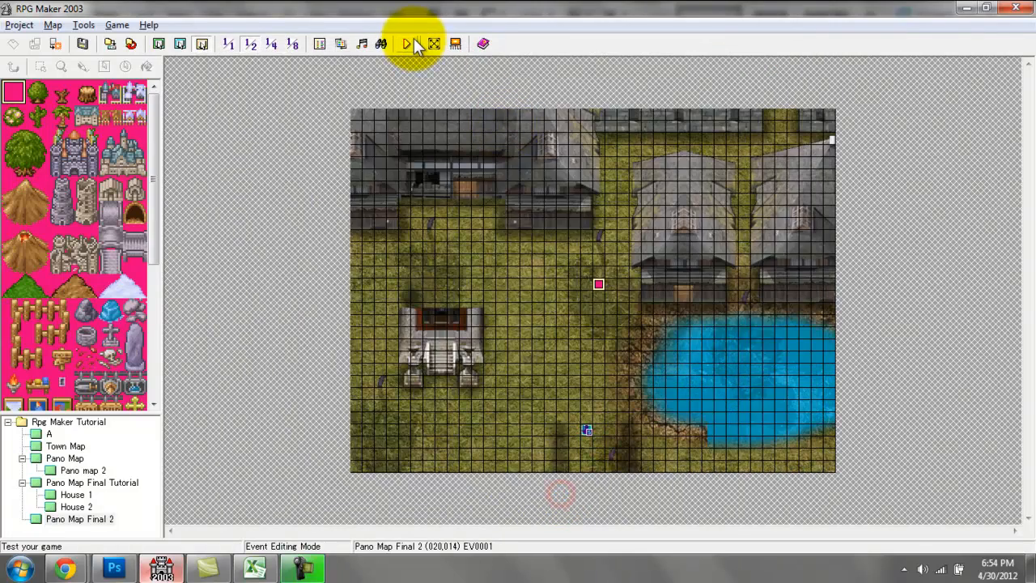
left_click(406, 43)
key("Return")
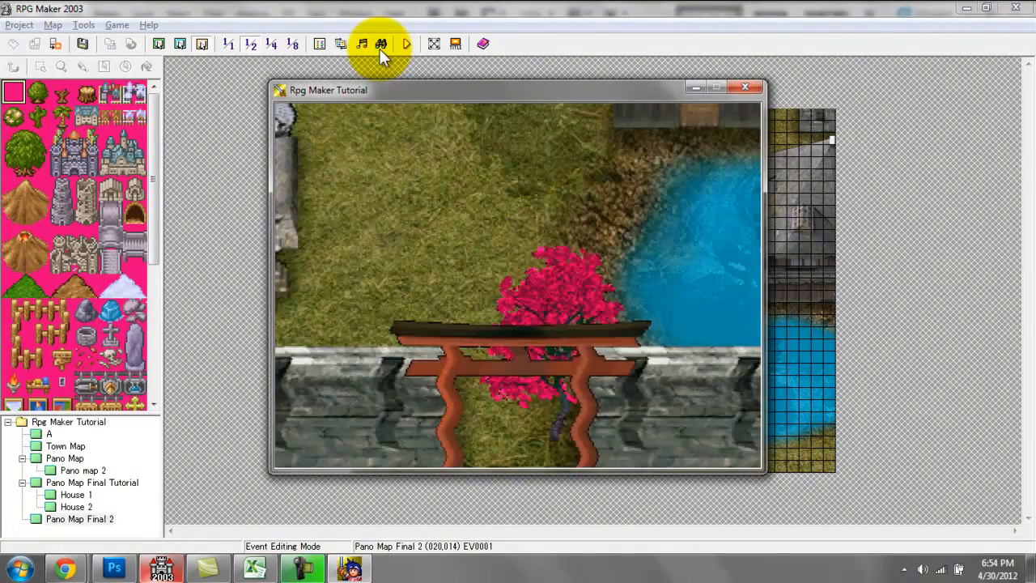
- Walk the hero around Pano Map Final 2 in the test play to view the wavering overlay, and end the test
key("Up")
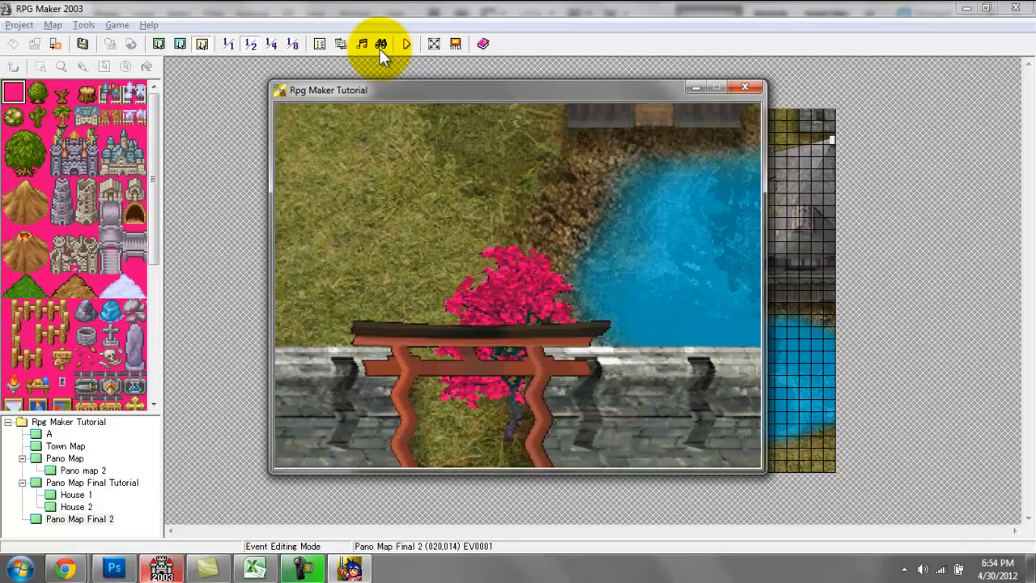
key("Up")
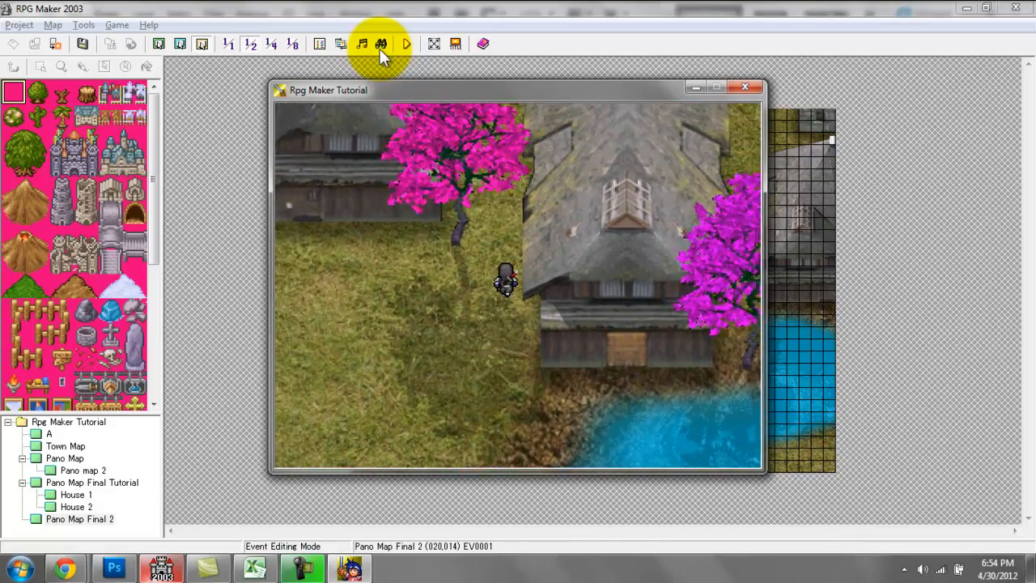
key("Left")
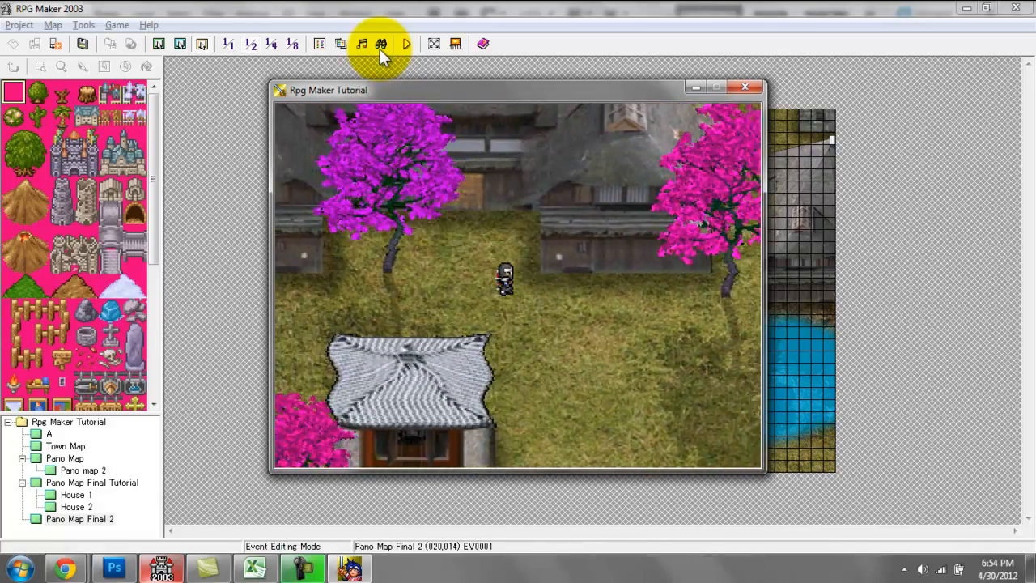
key("Down")
key("Up")
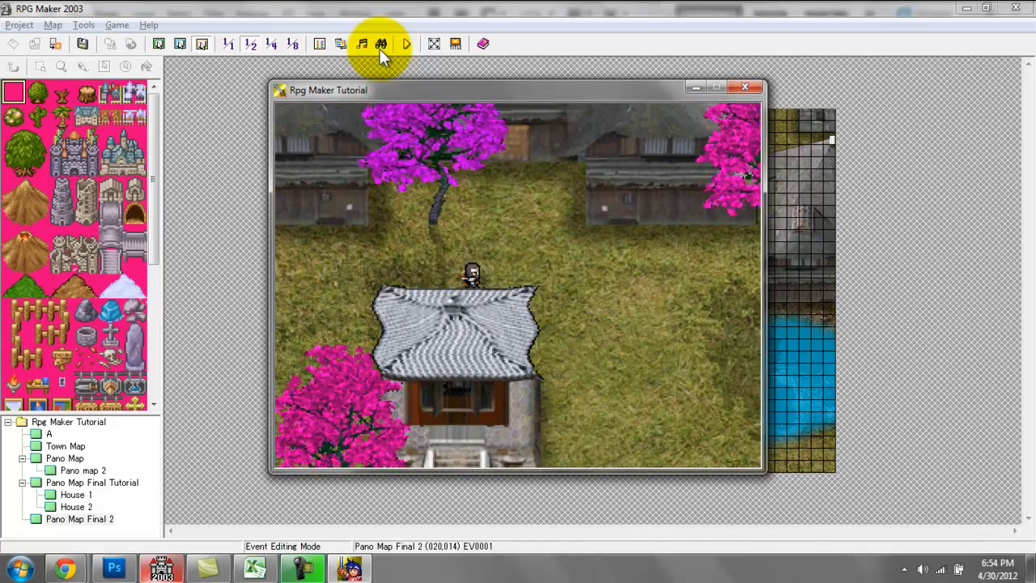
left_click(762, 93)
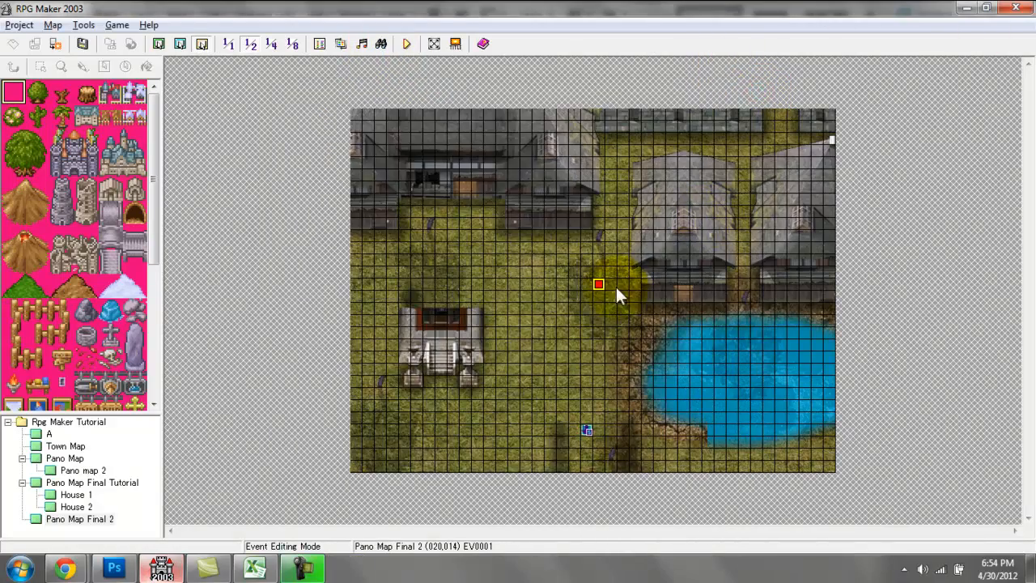
- Disable the Waver effect in the overlay's Show Picture command of EV0001 and accept the event edits
double_click(597, 285)
double_click(605, 186)
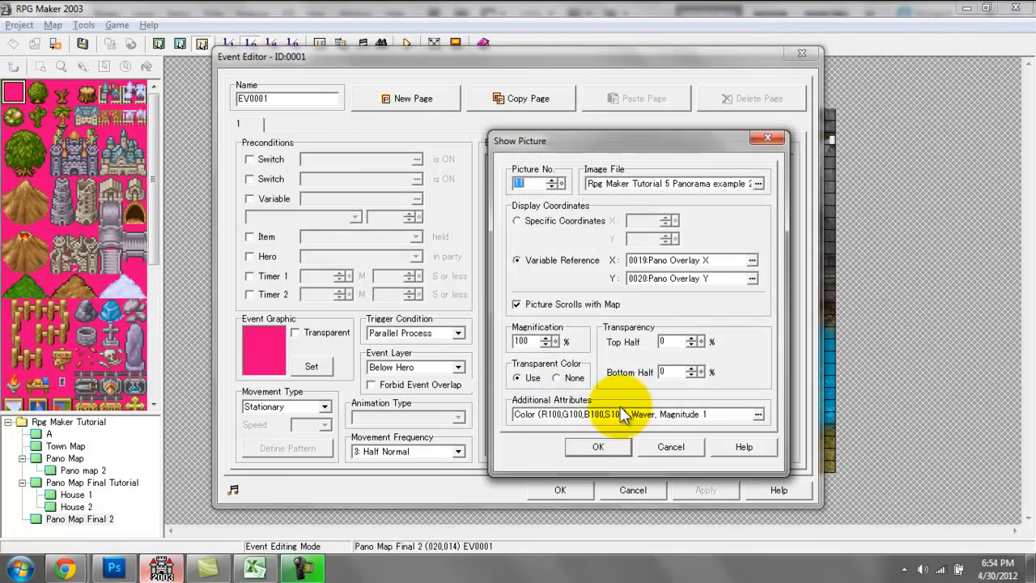
left_click(620, 414)
left_click(503, 380)
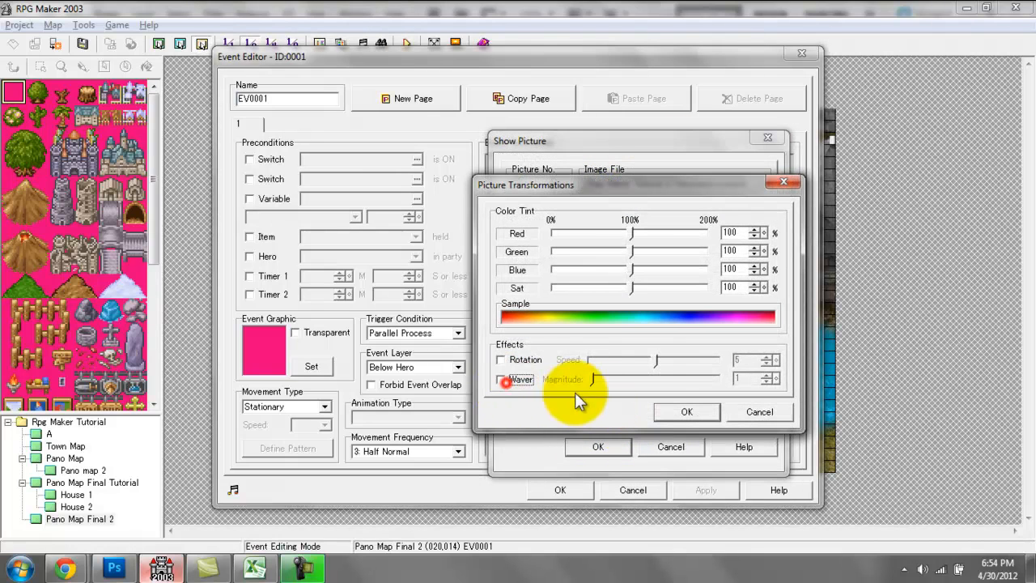
left_click(686, 411)
left_click(597, 446)
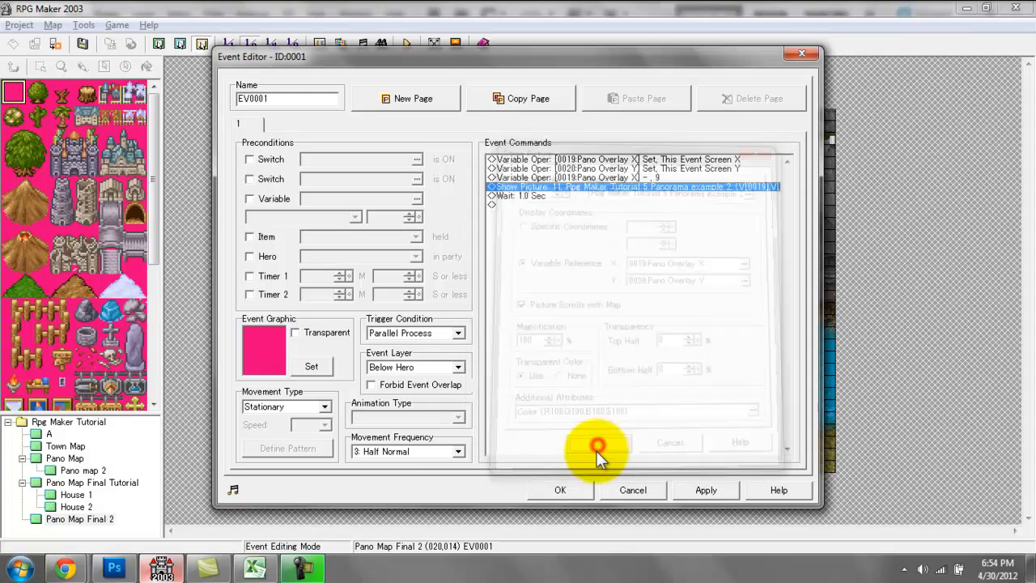
left_click(706, 490)
left_click(566, 488)
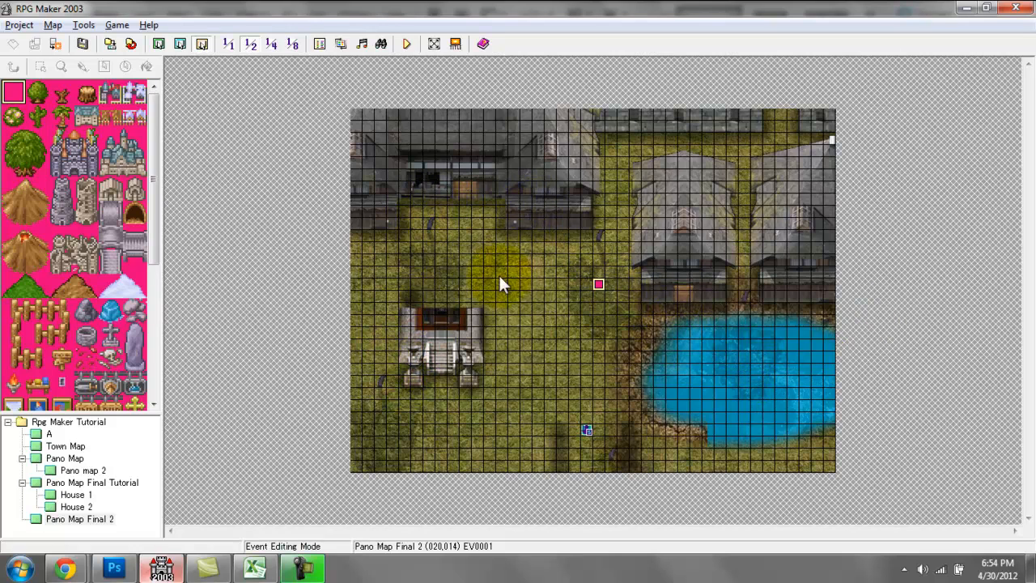
- Switch to Photoshop, undo the indexed colour conversion of Panorama example 2 and hide the black Layer 29
left_click(340, 498)
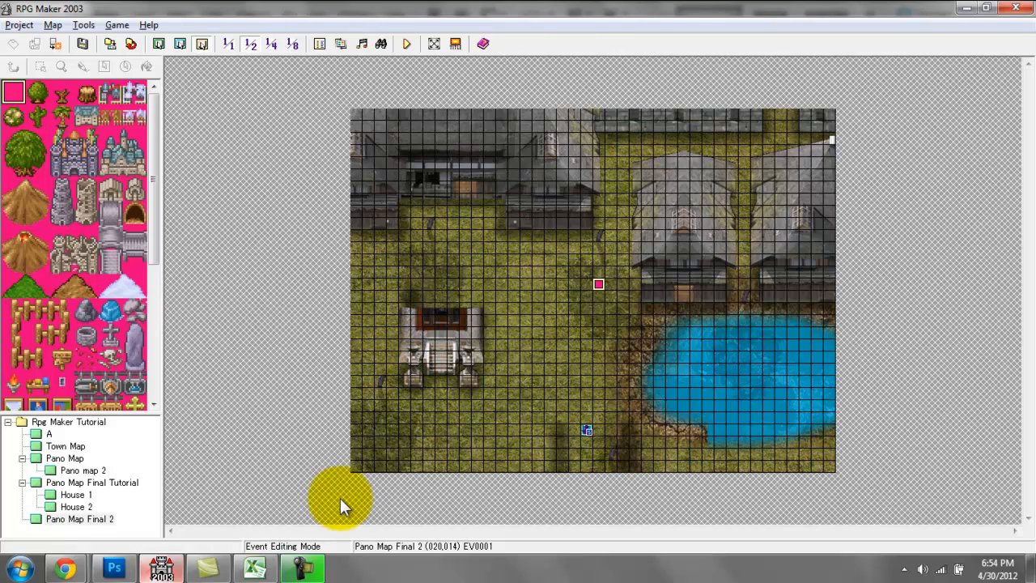
left_click(114, 569)
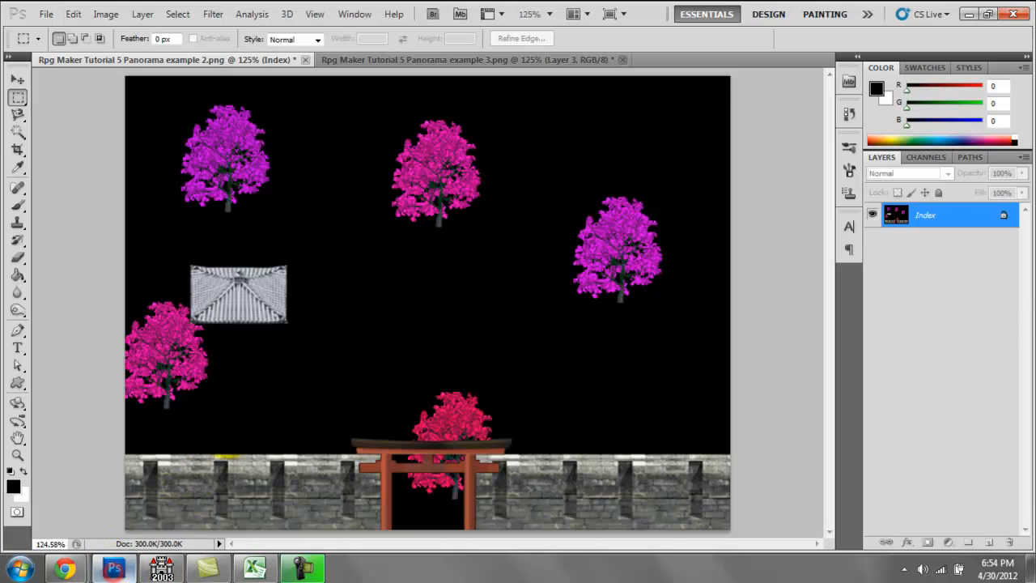
key("ctrl+z")
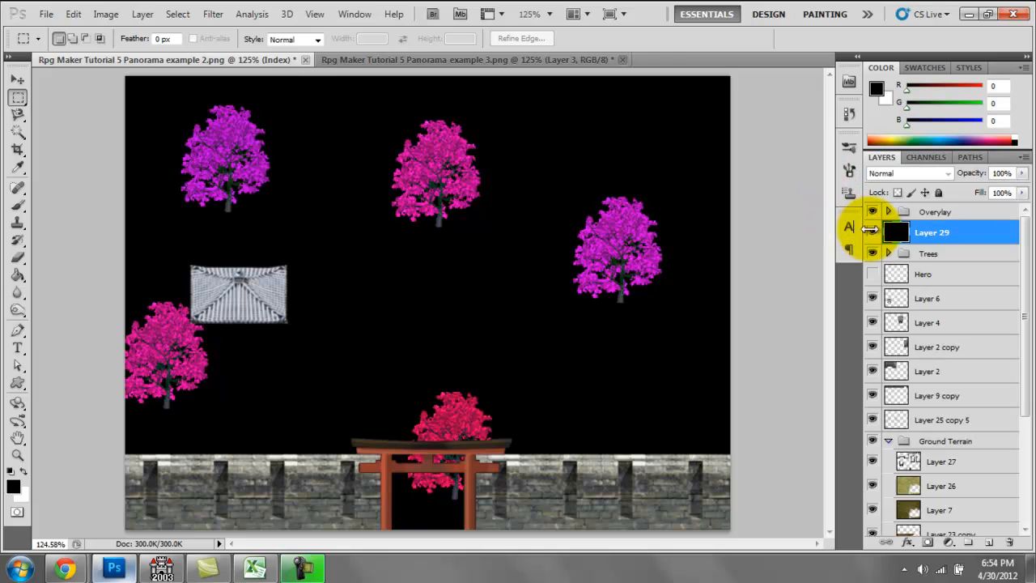
left_click(872, 232)
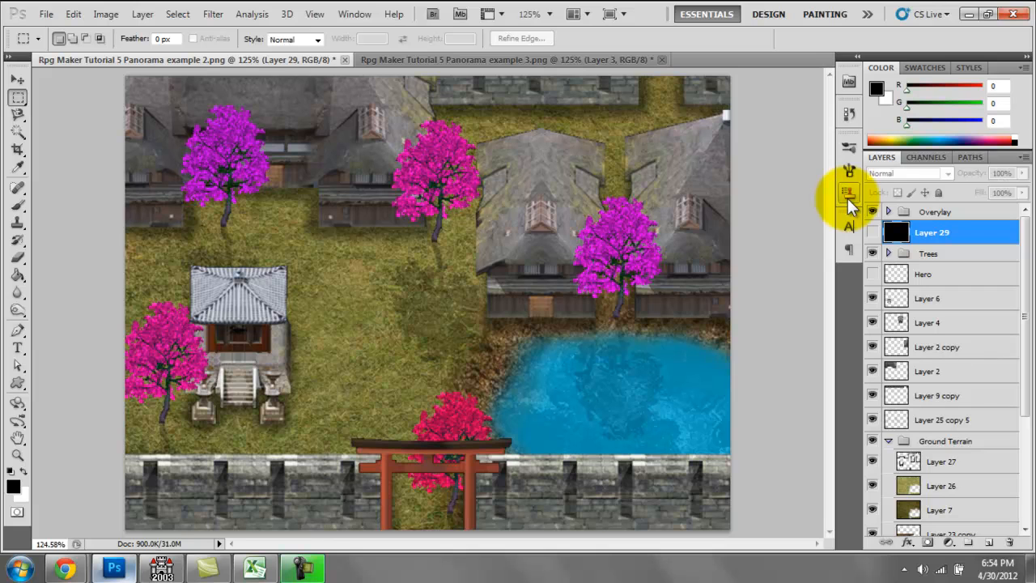
- Display the grid over the panorama image and open the Guides, Grid & Slices preferences
key("ctrl+apostrophe")
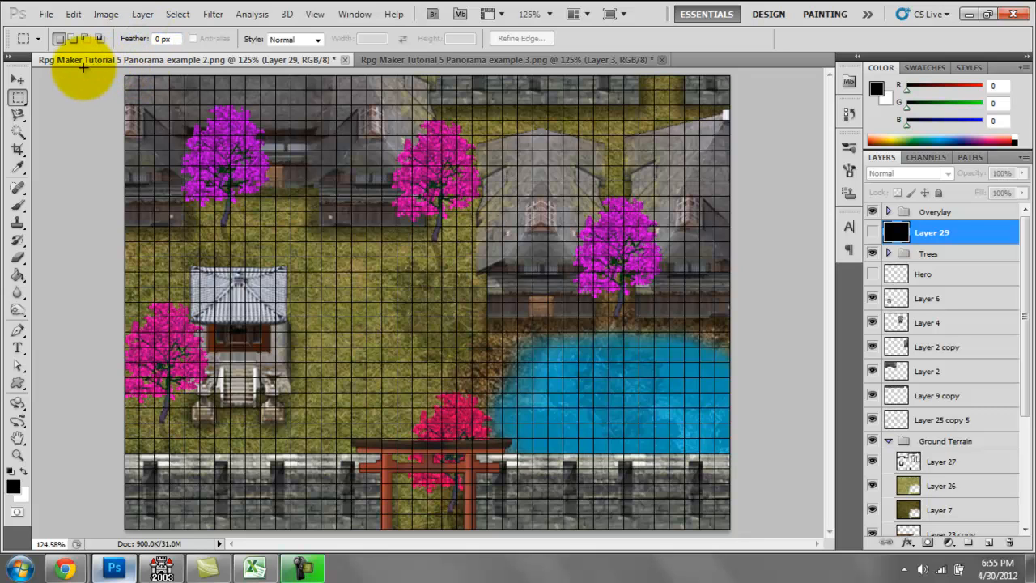
left_click(46, 15)
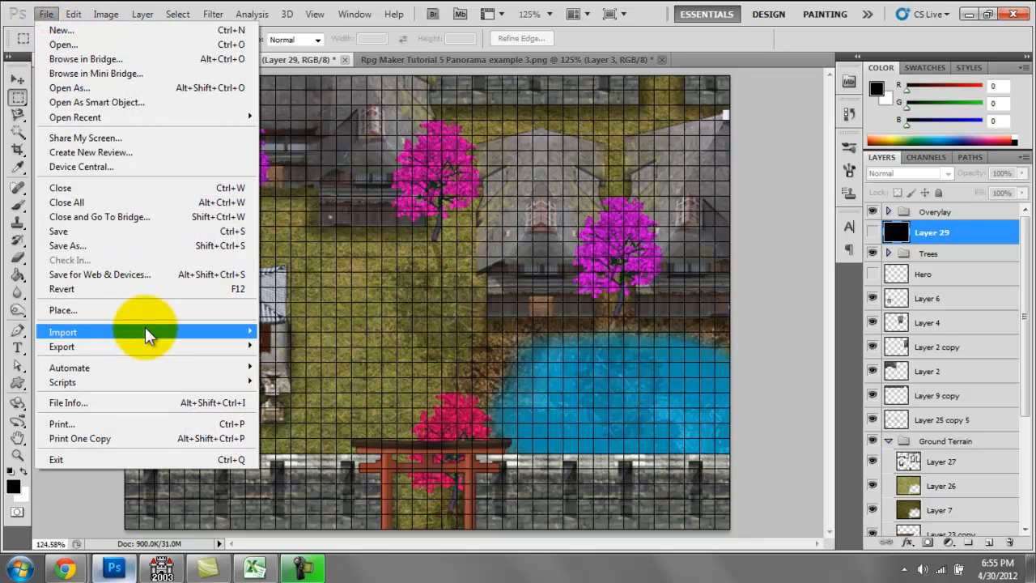
mouse_move(135, 346)
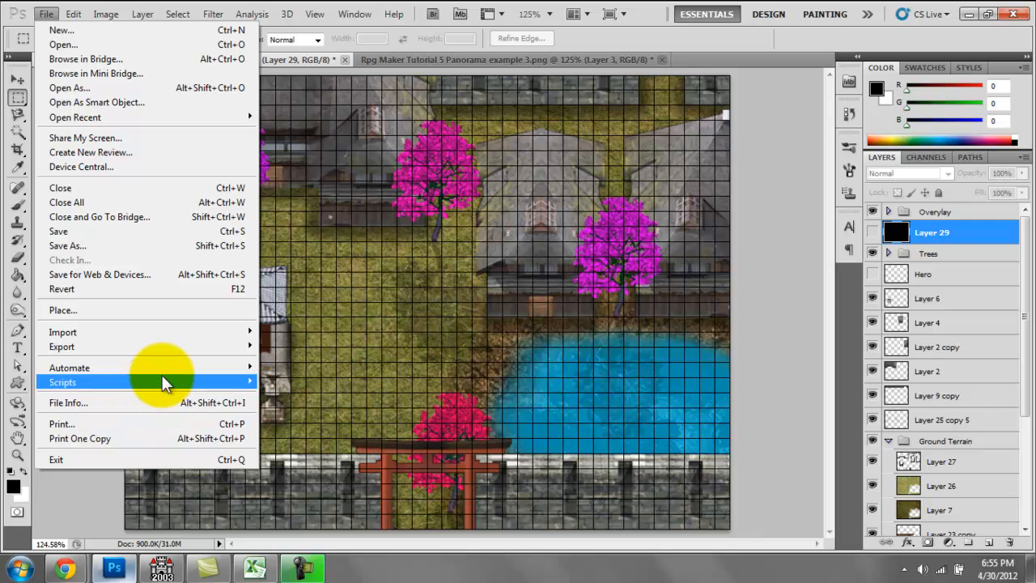
mouse_move(163, 382)
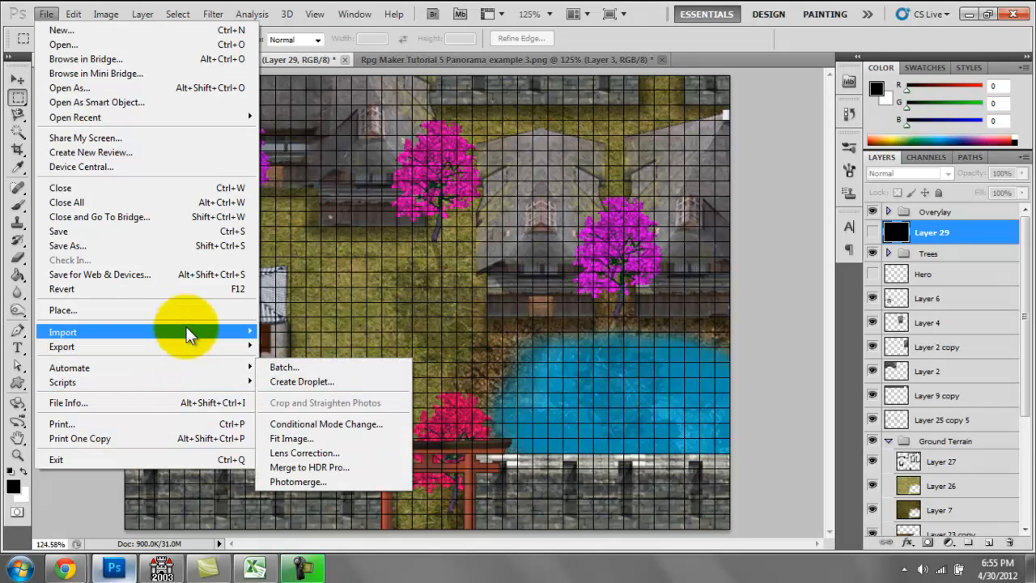
mouse_move(203, 385)
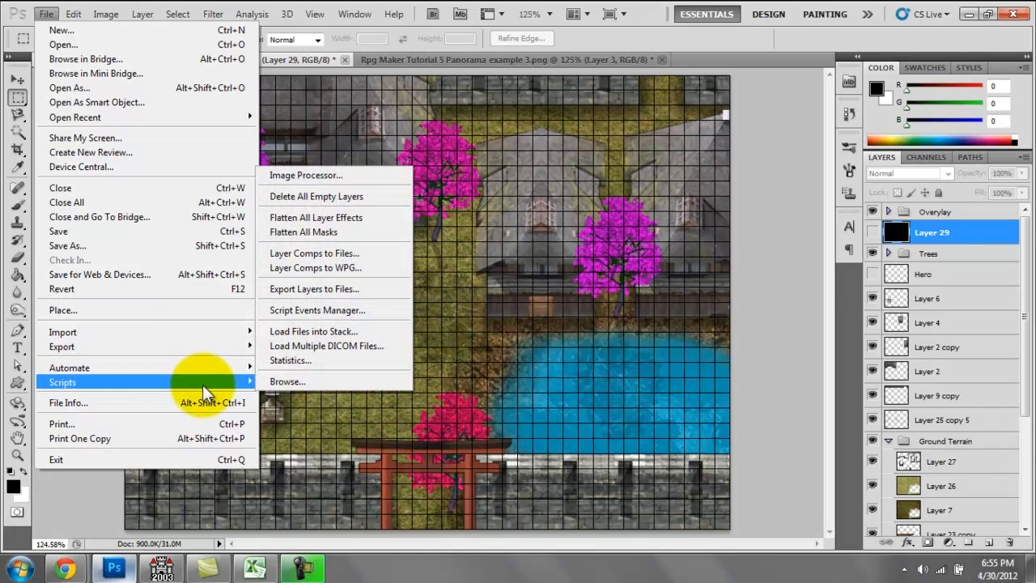
mouse_move(72, 13)
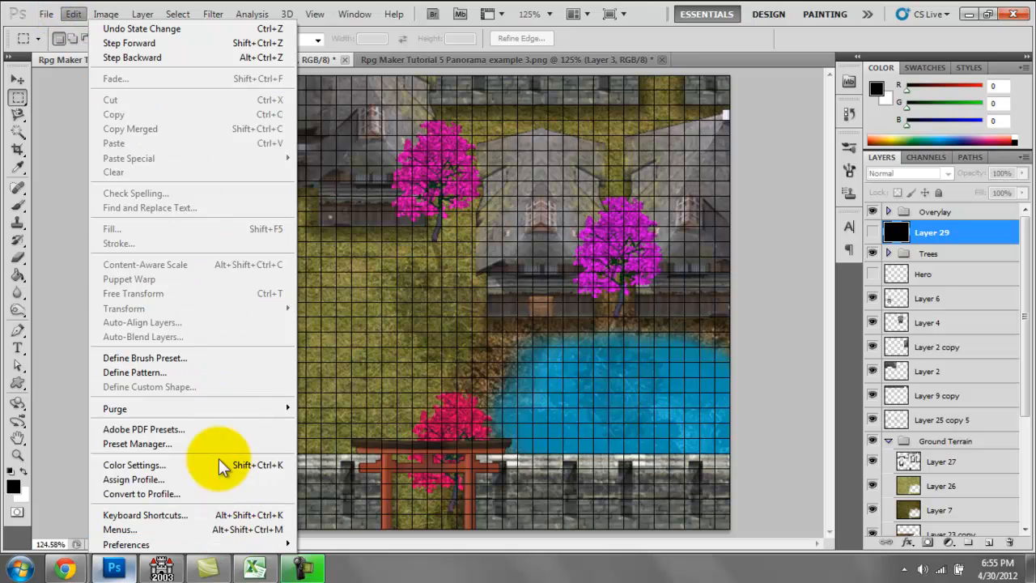
left_click(83, 15)
left_click(70, 15)
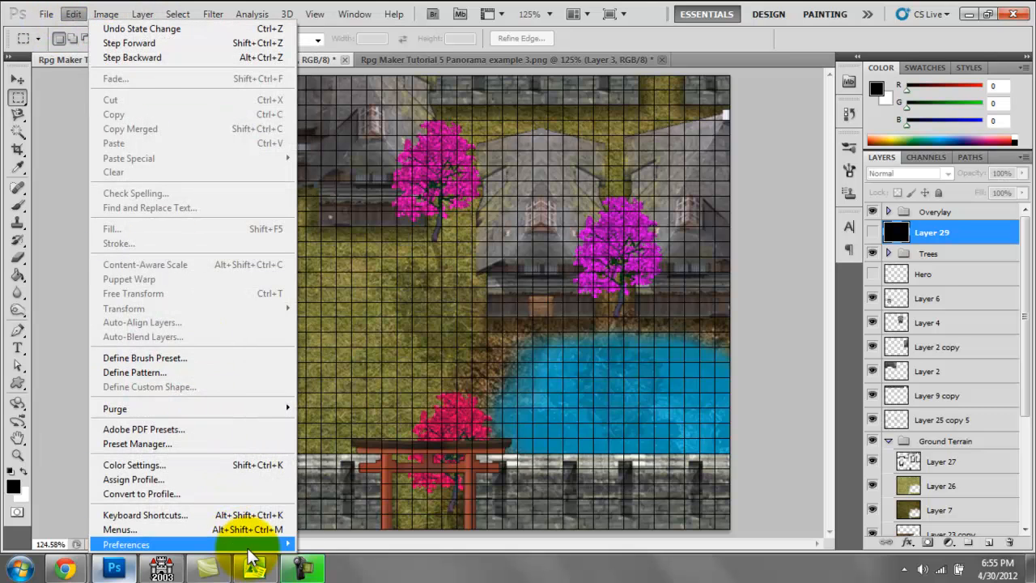
mouse_move(259, 545)
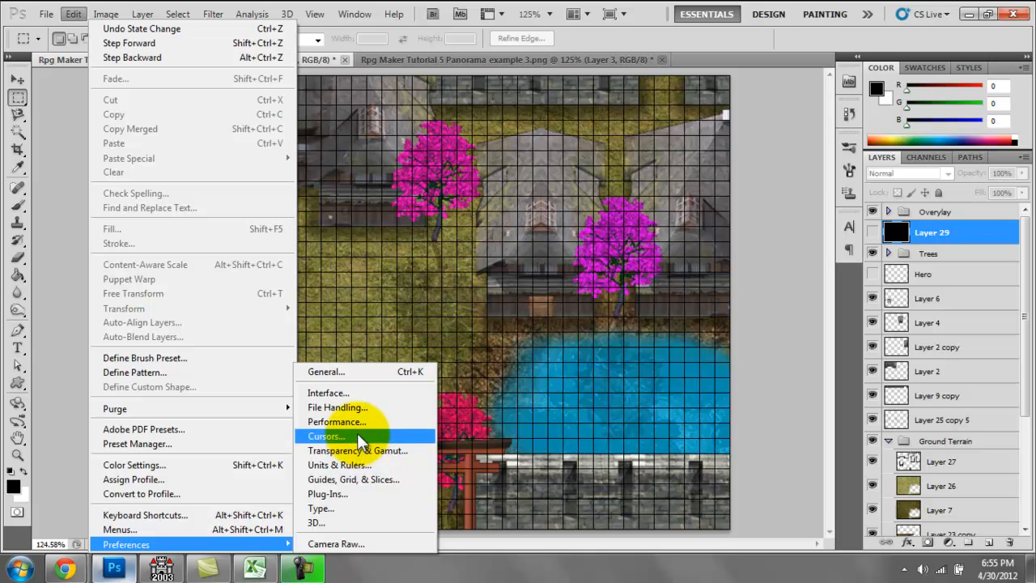
left_click(353, 480)
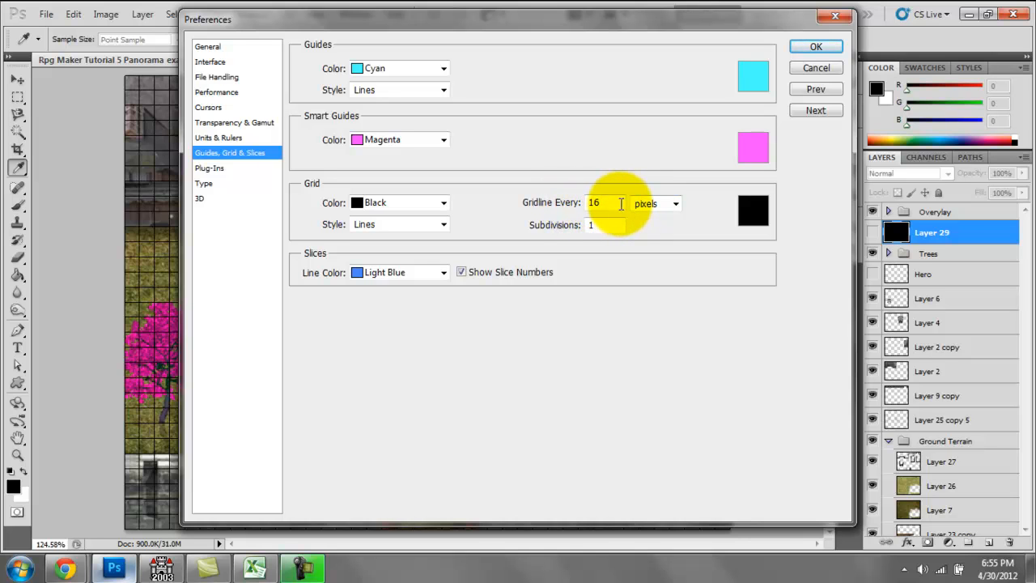
- View the Pano Map Final 2 tile grid at 1/1 scale in RPG Maker 2003, return to Photoshop and accept the grid preferences
left_click(143, 569)
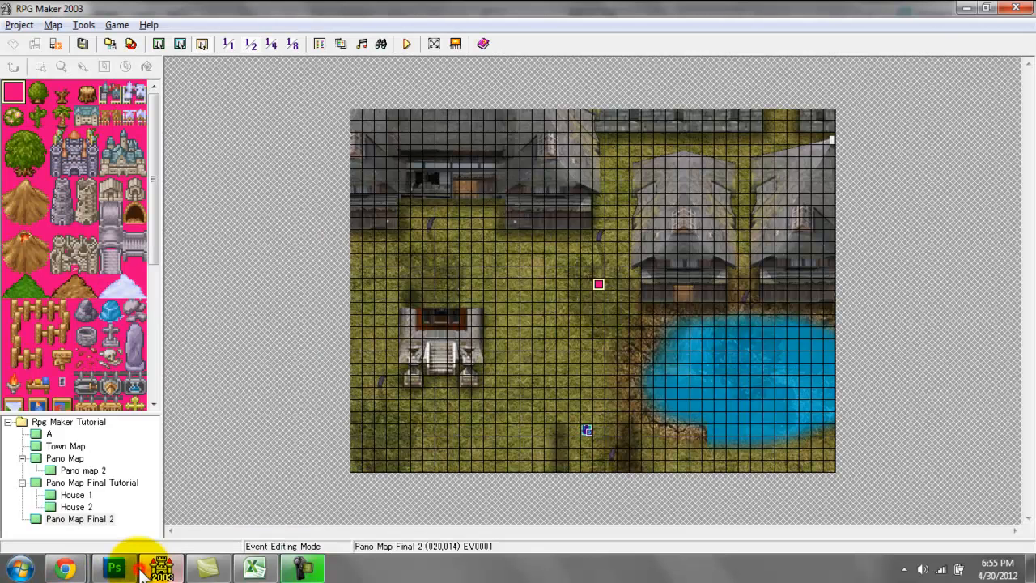
left_click(230, 44)
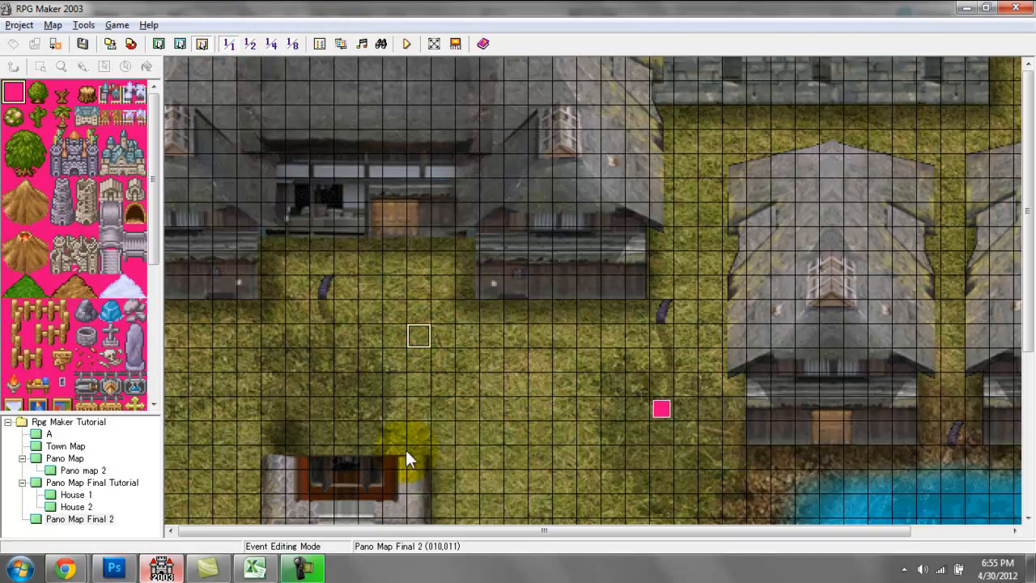
left_click(114, 569)
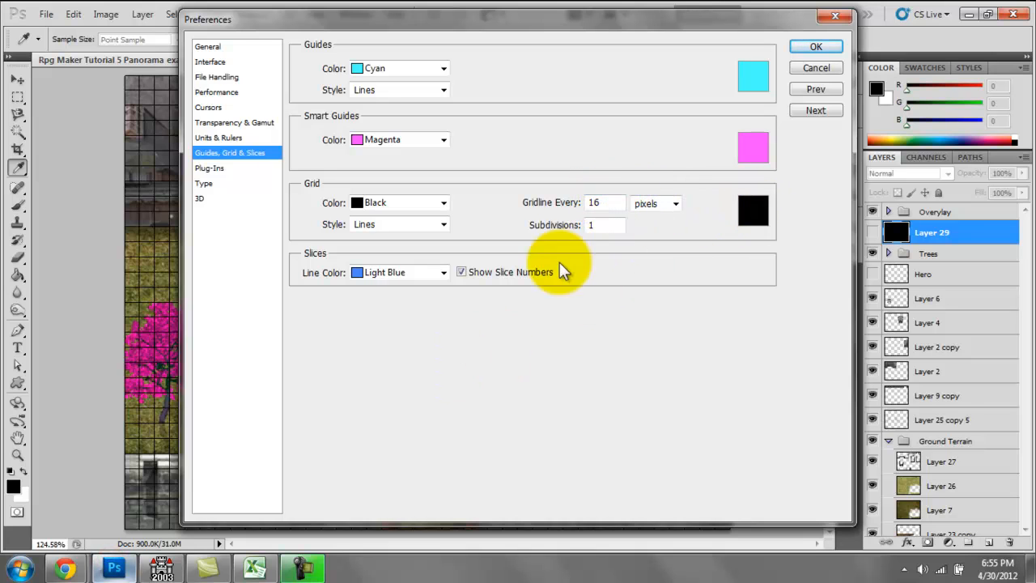
left_click(815, 46)
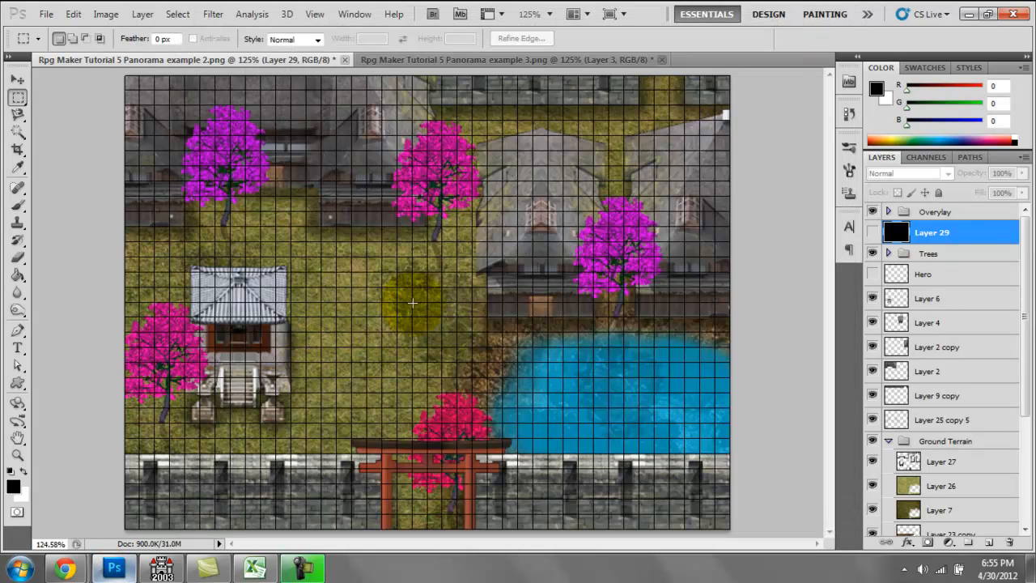
- Select a single grid square on the shaded grass between the shrine and the pond with the Rectangular Marquee tool
scroll(413, 307, "up", 3, "alt")
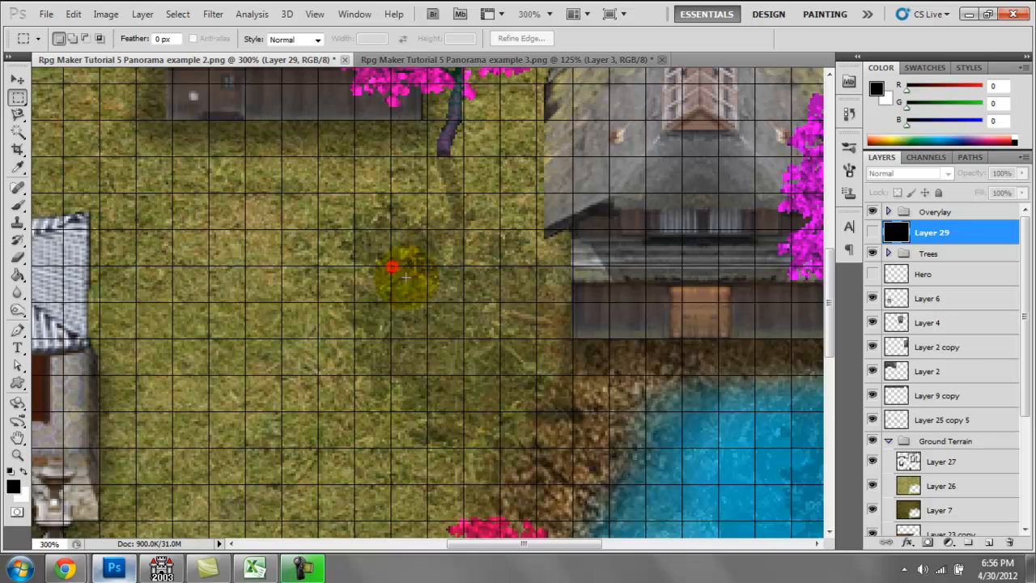
left_click_drag(426, 300, 427, 301)
right_click(426, 300)
left_click(422, 304)
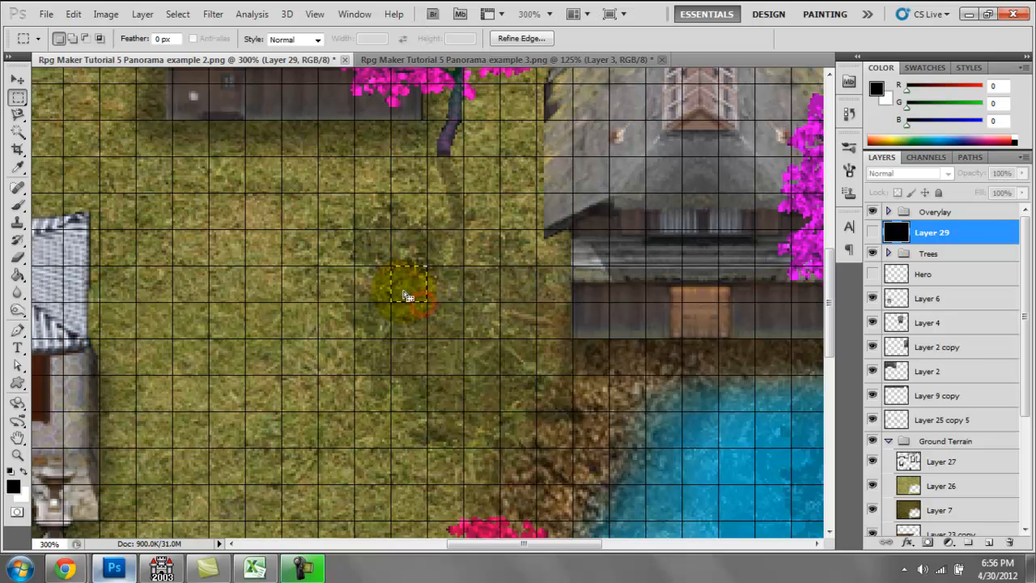
- Glance at the map's tile grid in RPG Maker 2003, return to Photoshop and clear the marquee selection
left_click(161, 568)
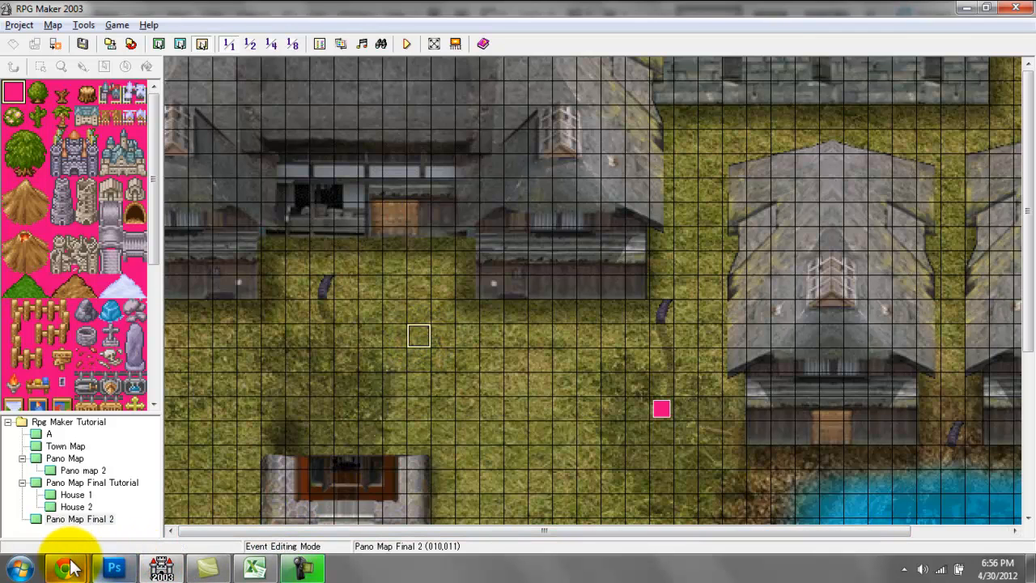
left_click(114, 568)
left_click(432, 241)
- Examine how the shrine's roof, walls and steps line up with the grid squares at 400% magnification
key("ctrl+0")
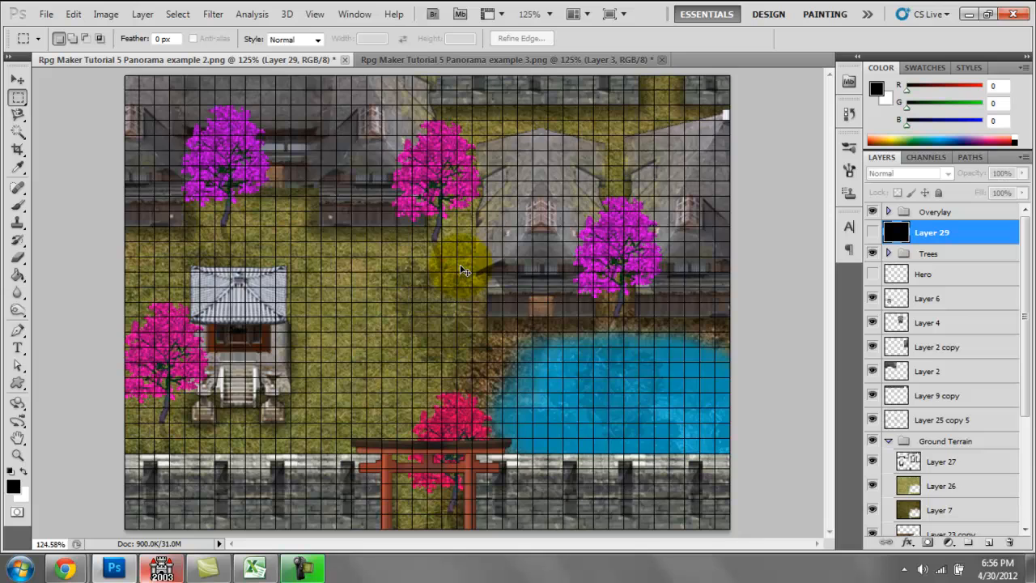
key("ctrl+apostrophe")
key("ctrl+apostrophe")
key("ctrl+plus")
key("ctrl+plus")
key("ctrl+plus")
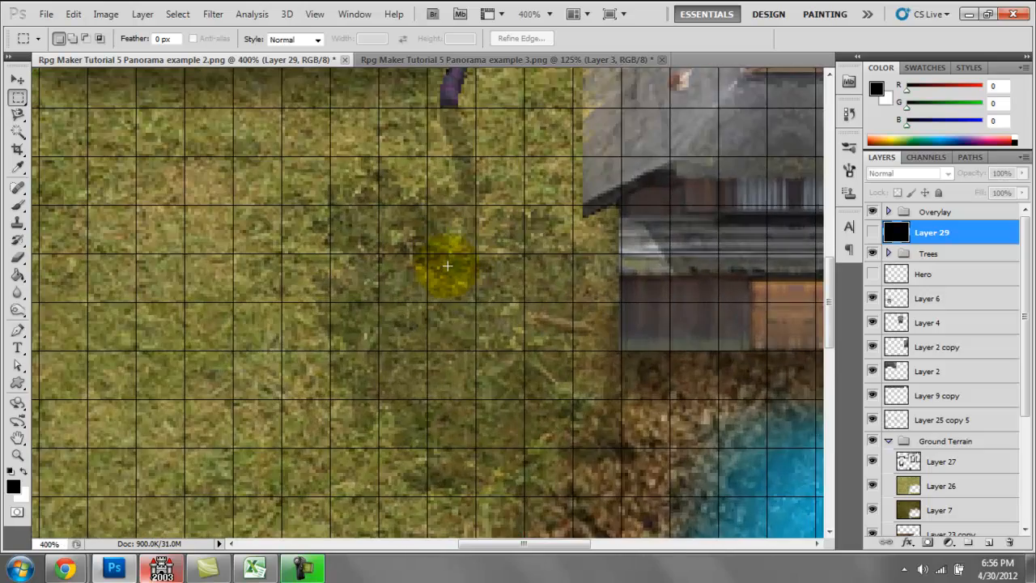
left_click_drag(574, 548, 478, 556)
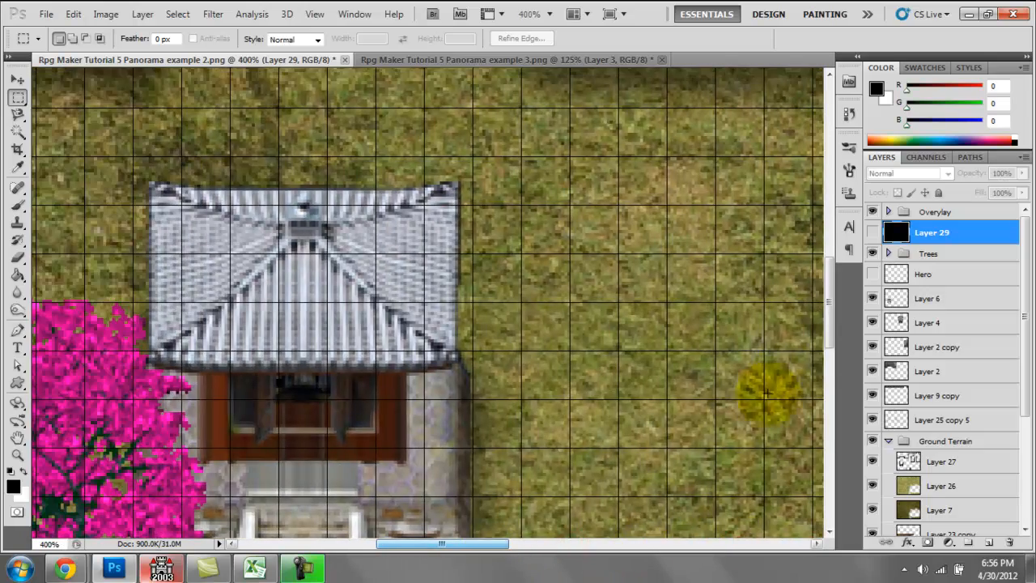
left_click_drag(829, 340, 830, 370)
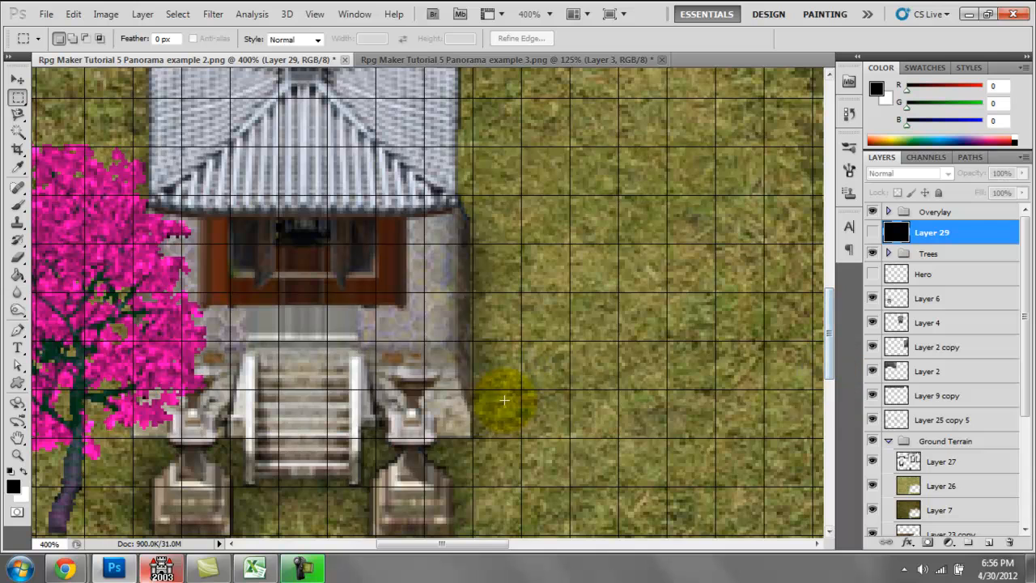
scroll(522, 403, "down", 2)
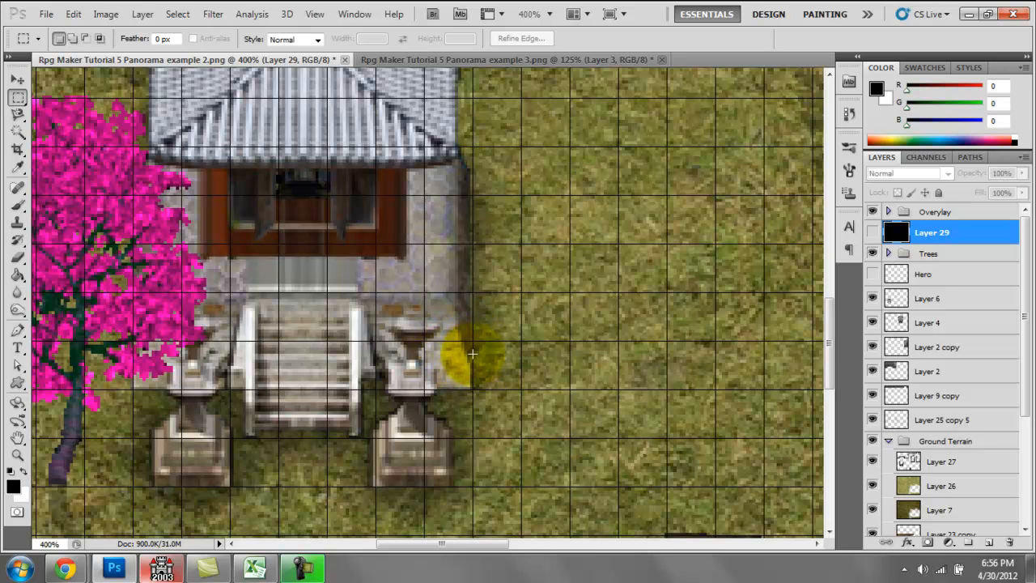
scroll(428, 358, "up", 4)
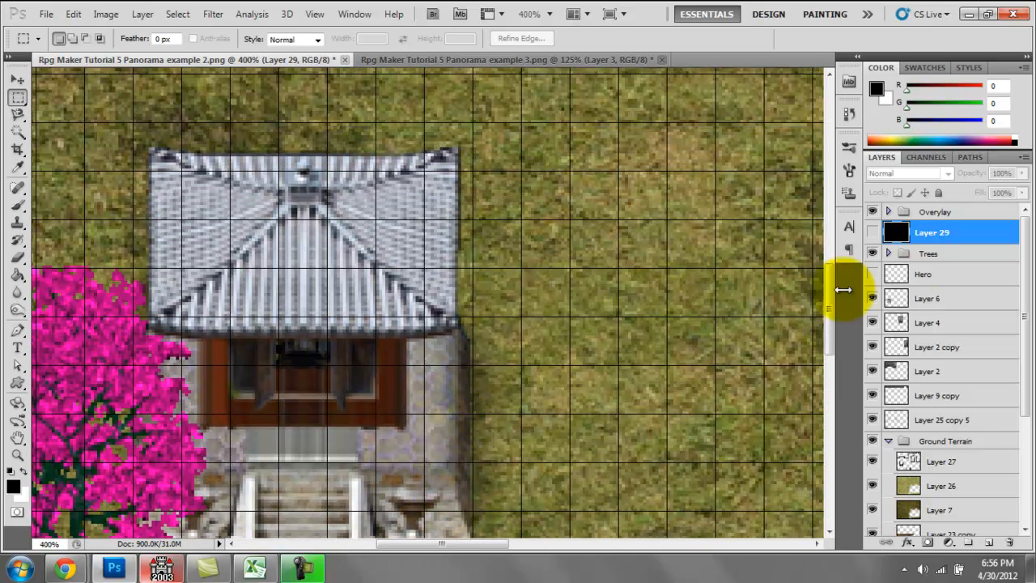
- Mark partly covered grid squares at the house edges with the Rectangular Marquee tool and clear the selection
left_click_drag(829, 289, 822, 202)
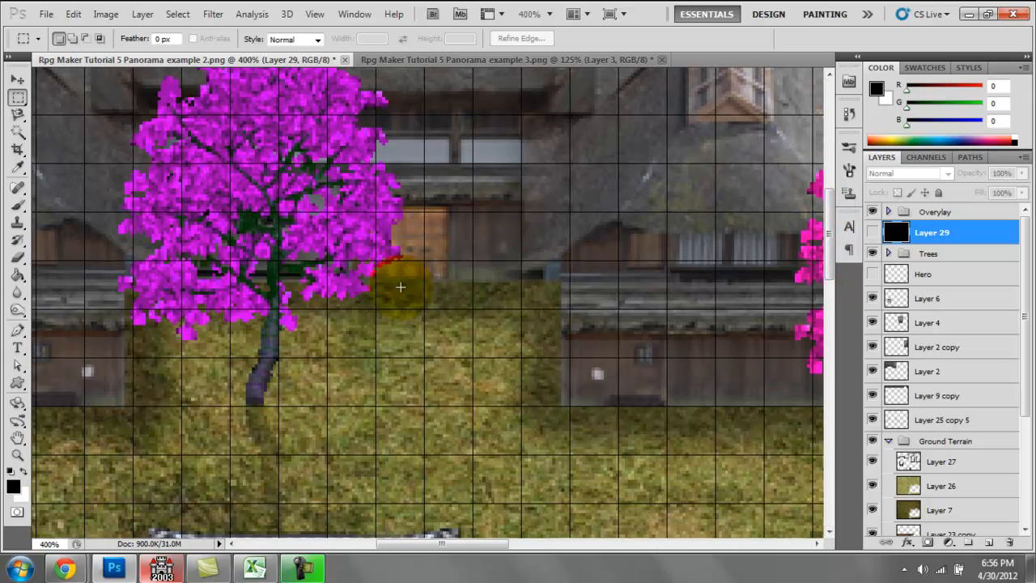
left_click_drag(377, 278, 420, 301)
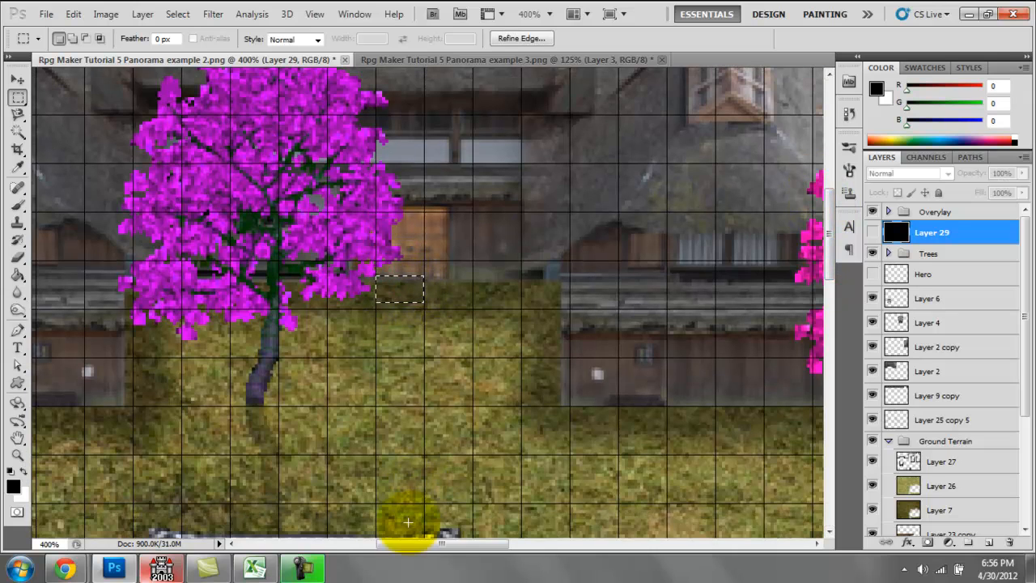
left_click_drag(412, 543, 474, 543)
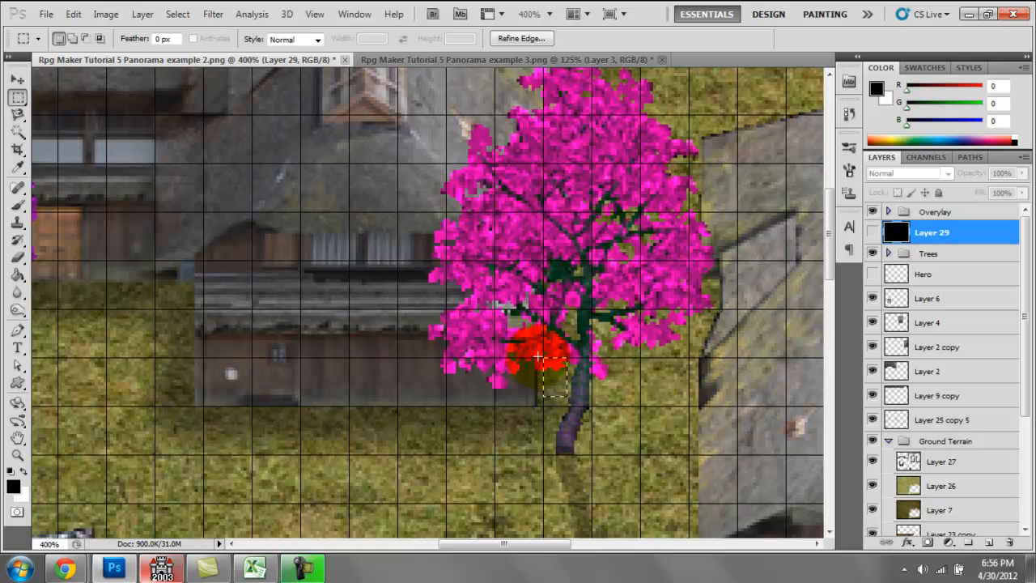
scroll(586, 420, "down", 3)
left_click(591, 405)
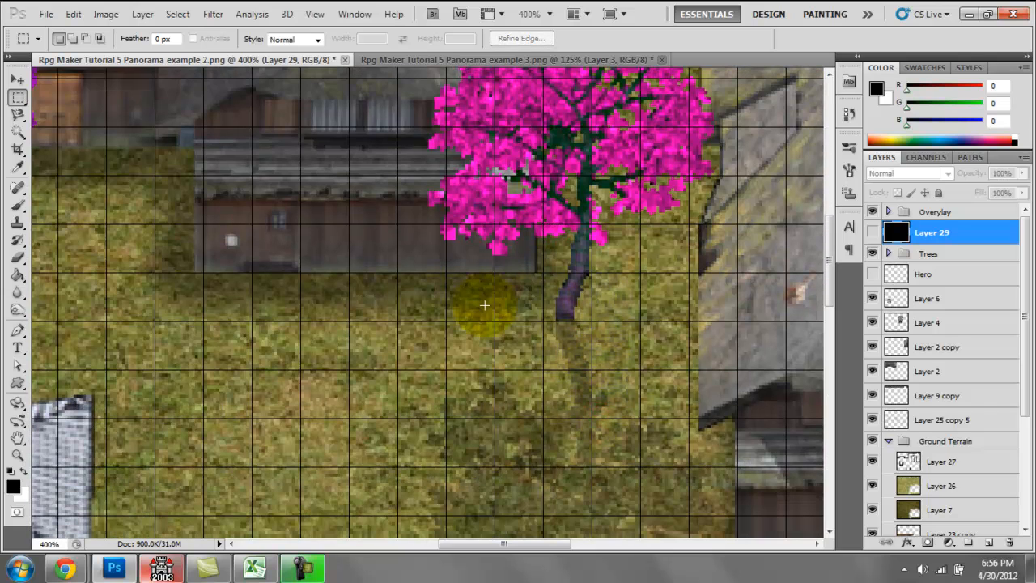
- Switch to RPG Maker 2003 and create an event on the shrine's right wall with its layer set to Same Layer as Hero
key("alt+Tab")
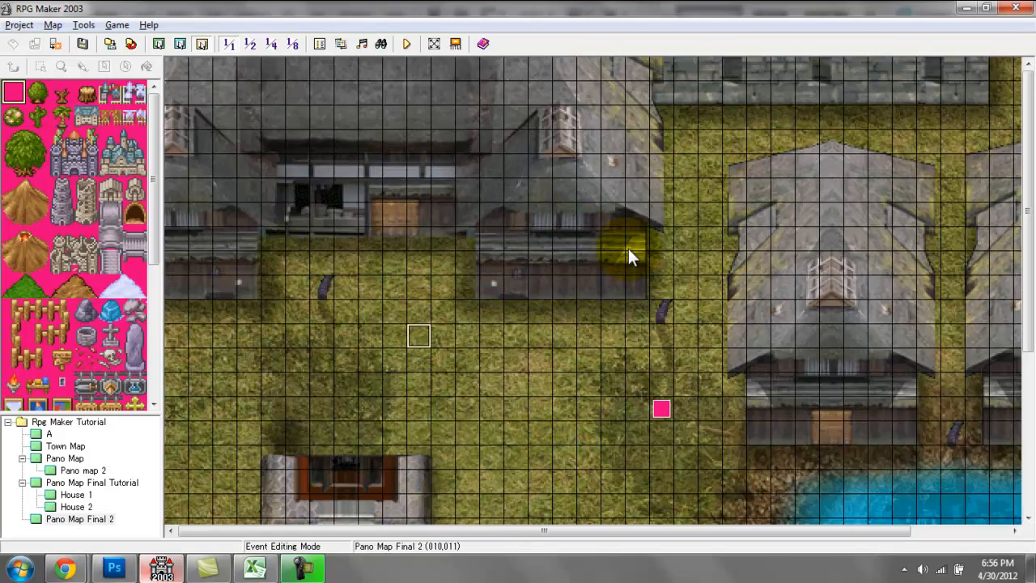
left_click_drag(1026, 324, 1025, 466)
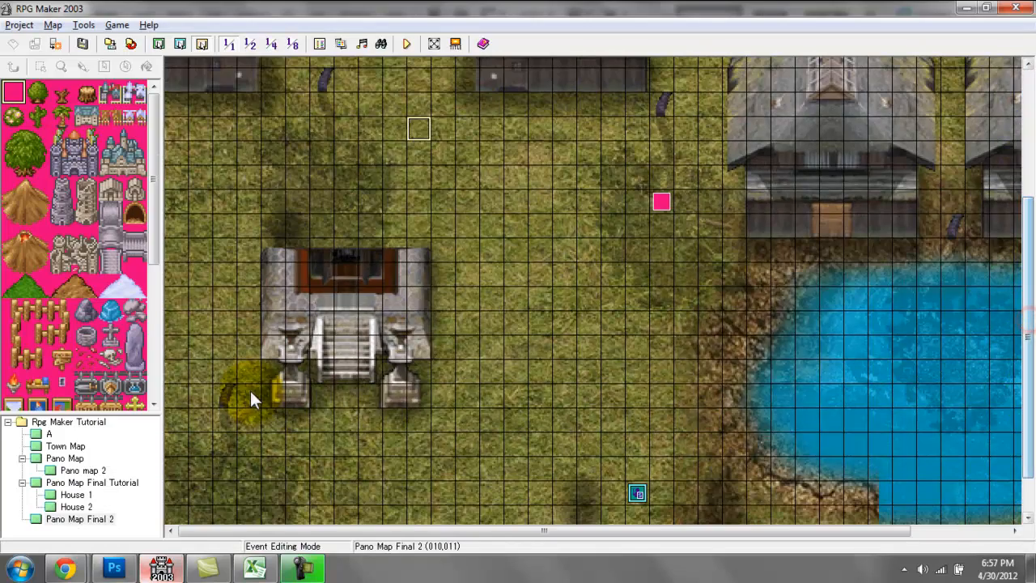
double_click(424, 350)
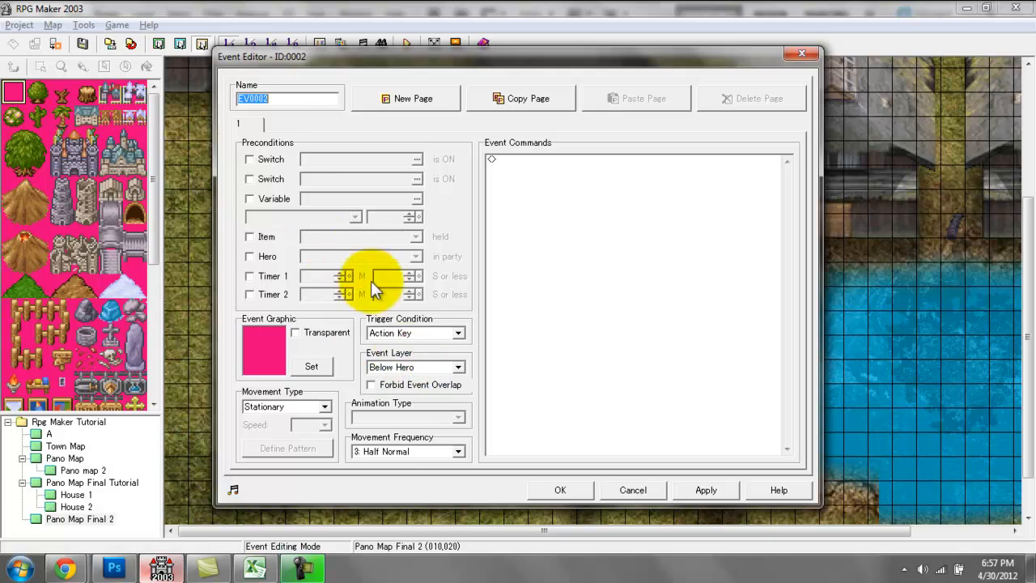
left_click(411, 367)
left_click(408, 389)
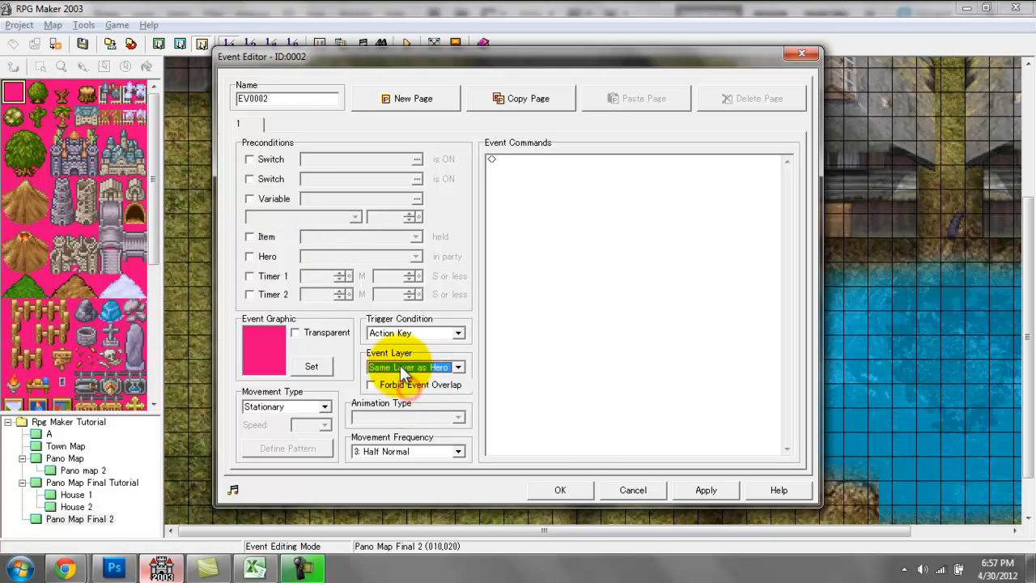
left_click(538, 491)
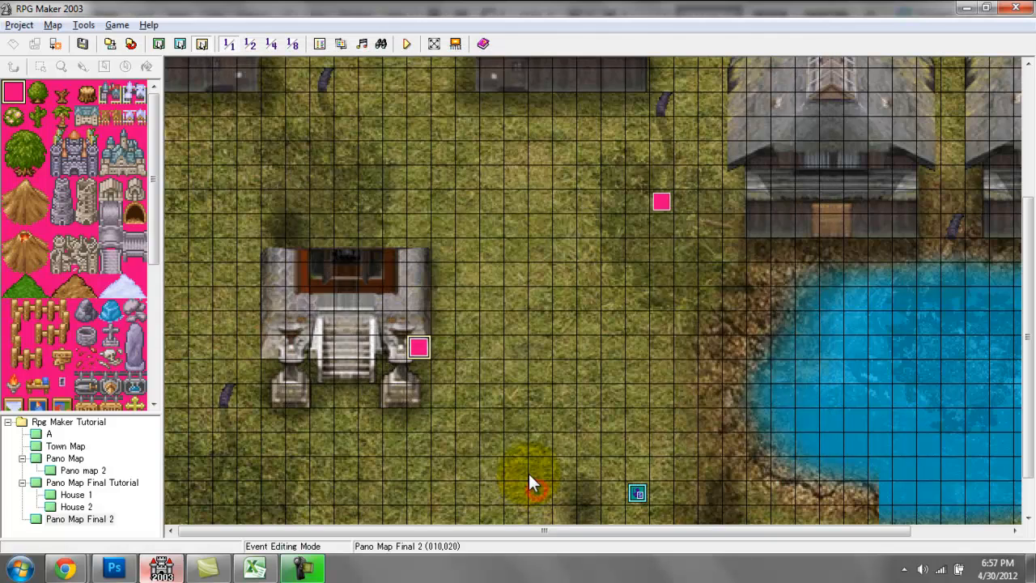
- Paste copies of the blocking event up the shrine's right wall and across its entire back row
key("Up")
key("ctrl+v")
key("Up")
key("ctrl+v")
key("Up")
key("ctrl+v")
key("Up")
key("ctrl+v")
key("Left")
key("ctrl+v")
key("Left")
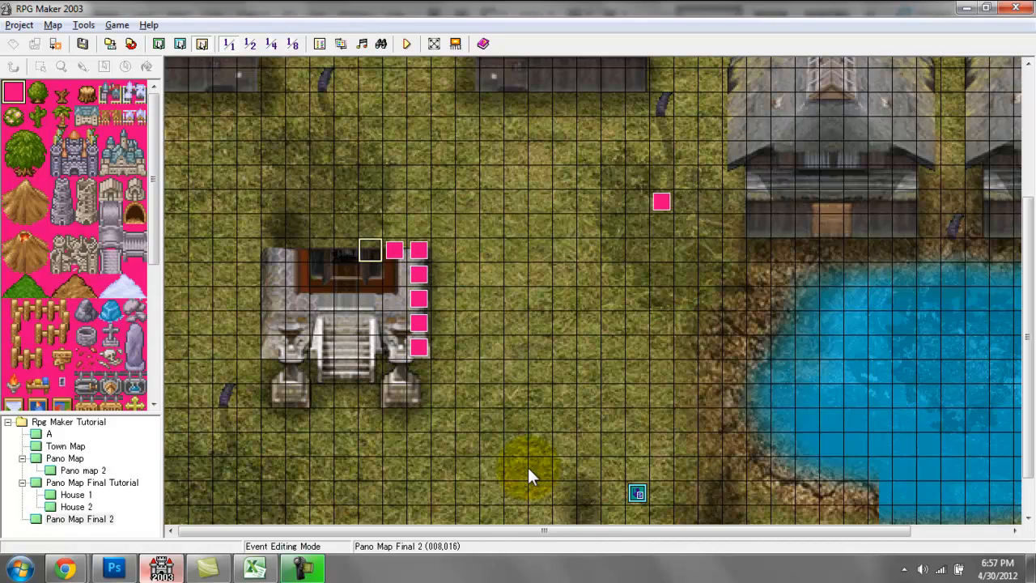
key("ctrl+v")
key("Left")
key("ctrl+v")
key("Left")
key("ctrl+v")
key("Left")
key("ctrl+v")
key("Left")
key("ctrl+v")
- Paste blocking events down the shrine's left wall and over the left lantern's tiles beside the steps
key("Down")
key("ctrl+v")
key("Down")
key("ctrl+v")
key("Down")
key("ctrl+v")
key("Down")
key("ctrl+v")
key("Down")
key("Left")
key("ctrl+v")
key("Down")
key("ctrl+v")
key("Right")
key("ctrl+v")
key("Up")
key("ctrl+v")
key("Up")
key("ctrl+v")
key("Up")
key("ctrl+v")
- Paste blocking events along the shrine's front wall on both sides of the entrance and one inside the doorway
key("Right")
key("Left")
key("Up")
key("ctrl+v")
key("Up")
key("Right")
key("Down")
key("ctrl+v")
key("Up")
key("Right")
key("ctrl+v")
key("Down")
key("Right")
key("ctrl+v")
- Paste blocking events over the right lantern and the remaining wall tiles to the right of the shrine's steps
key("Right")
key("ctrl+v")
key("Down")
key("ctrl+v")
key("Down")
key("ctrl+v")
key("Down")
key("ctrl+v")
key("Down")
key("ctrl+v")
key("Down")
key("Right")
key("Up")
key("Up")
key("ctrl+v")
key("Up")
key("Down")
key("Down")
key("ctrl+v")
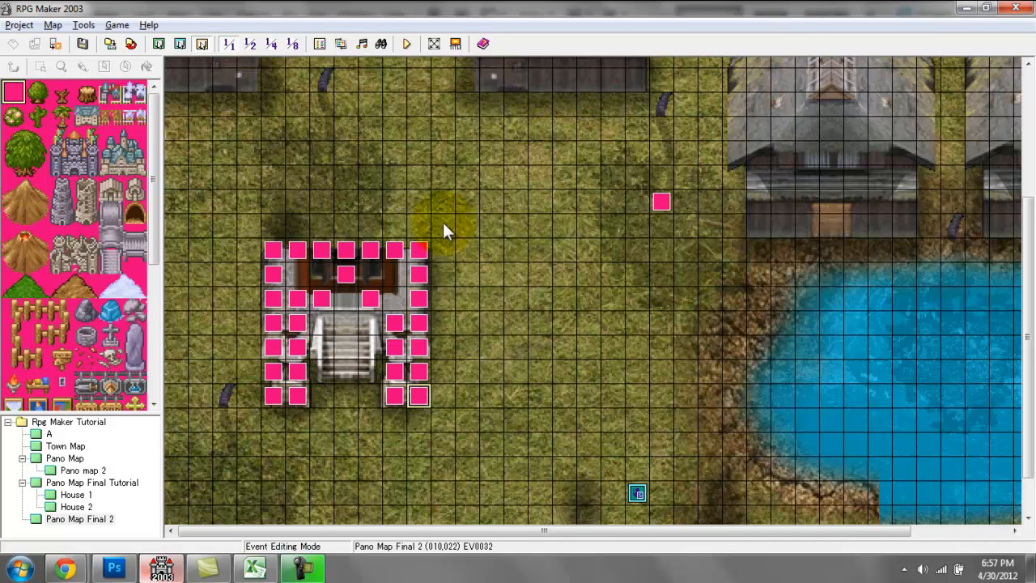
- Start a playtest and walk the hero down and up along the shrine's right side to check the collision
left_click(404, 45)
key("Return")
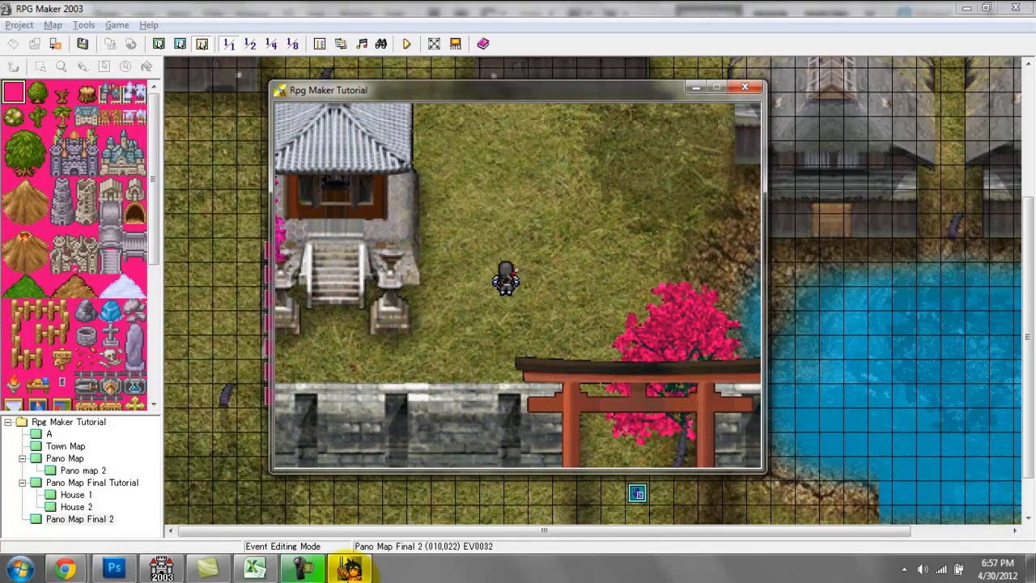
key("Down")
key("Down")
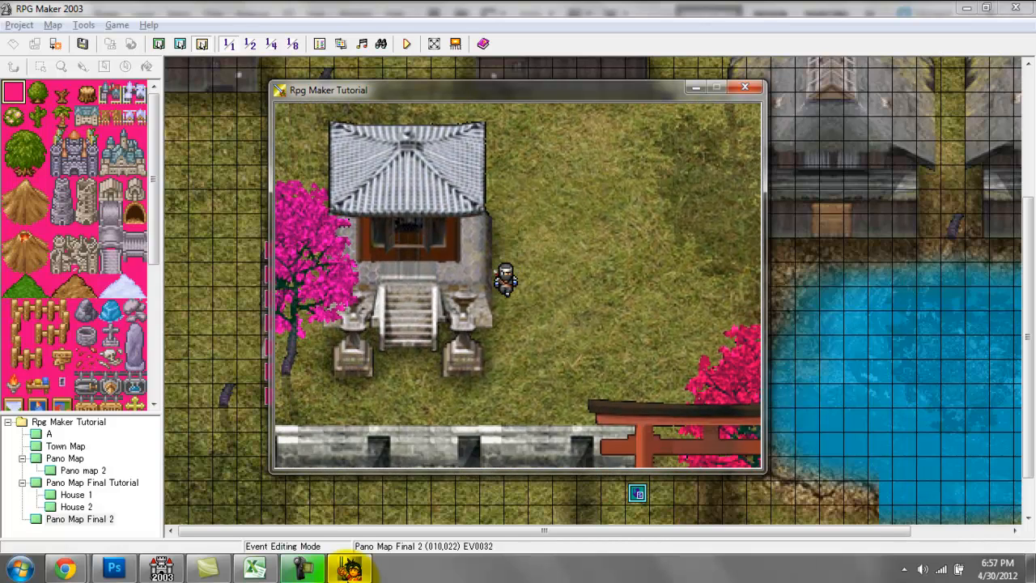
key("Up")
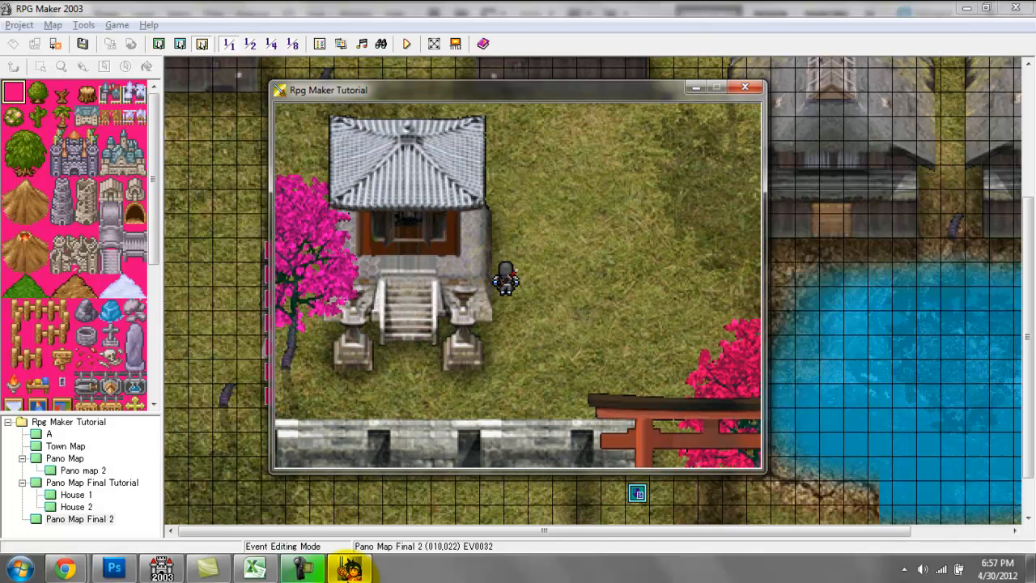
key("Up")
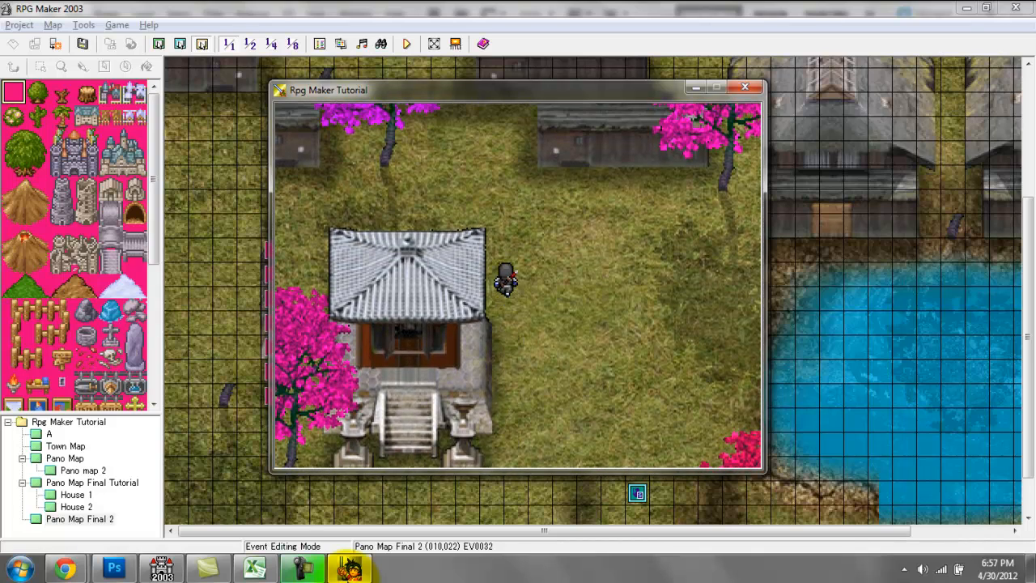
- Walk the hero behind the shrine and around its front lanterns and steps, and close the playtest
key("Left")
key("Right")
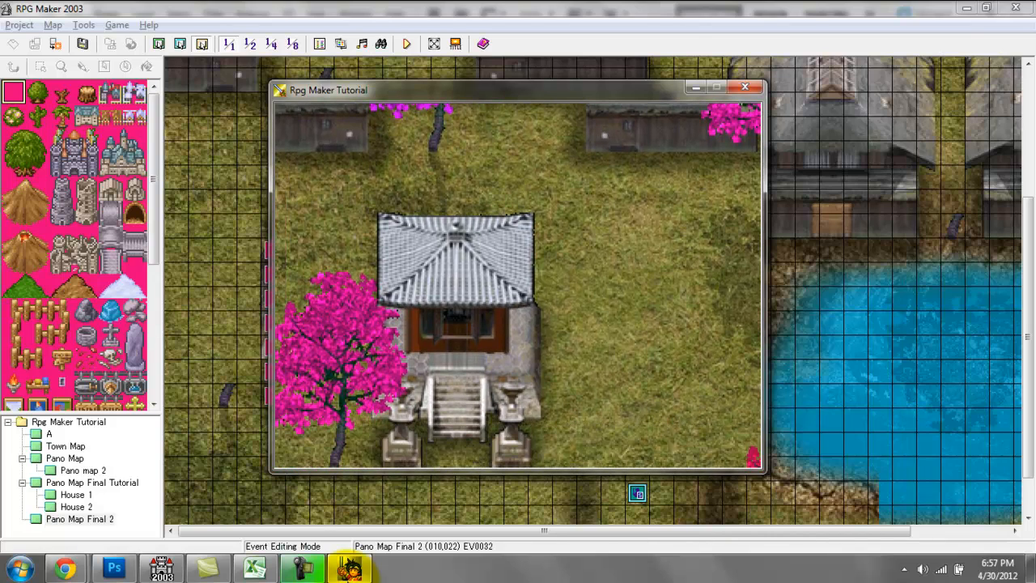
key("Down")
key("Left")
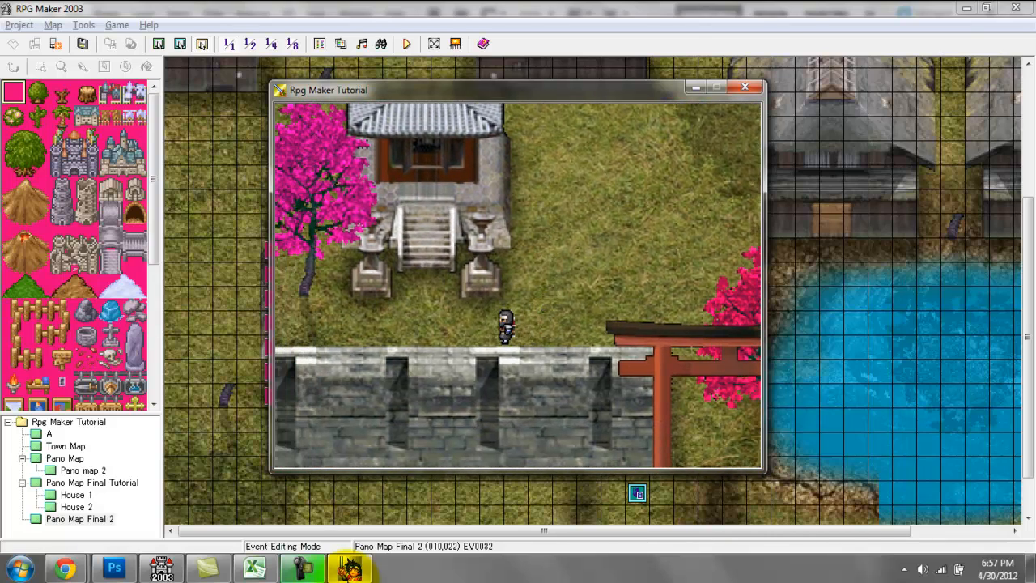
key("Up")
key("Down")
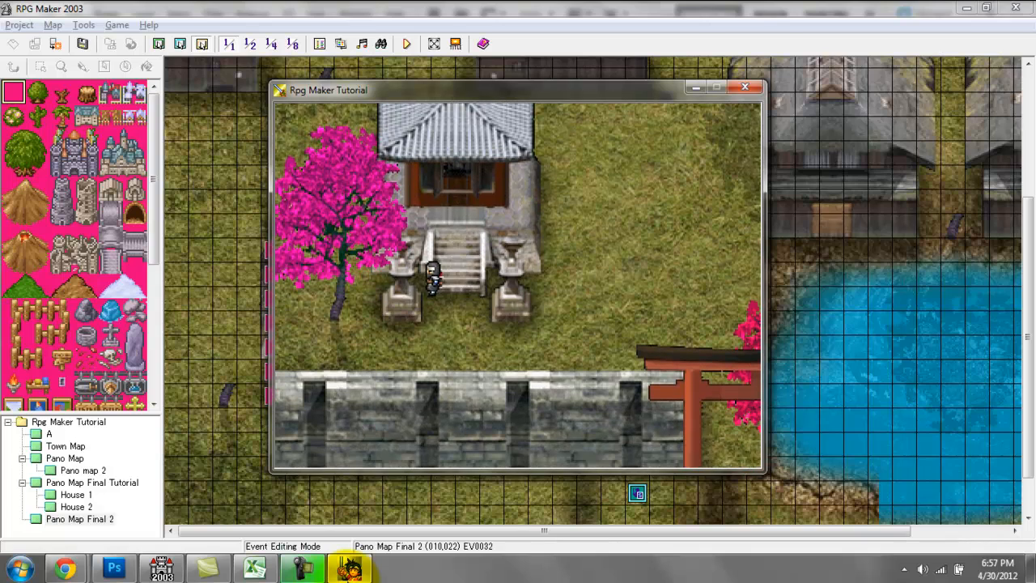
key("Right")
key("Right")
key("Up")
key("Up")
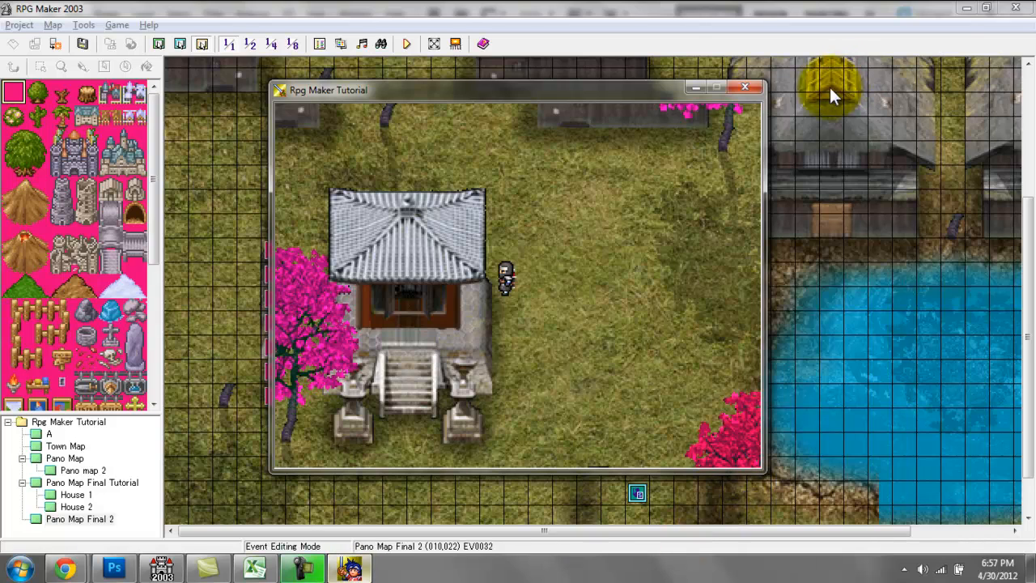
left_click(744, 88)
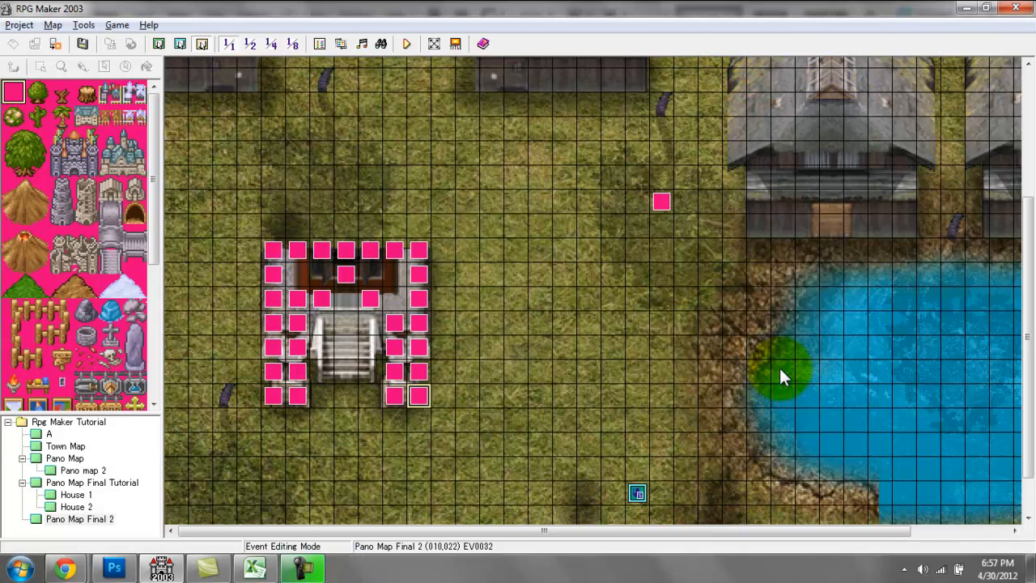
- Create an event on the grass just below the lone pink event and begin a Change Parallax Background command in it
left_click_drag(743, 530, 874, 531)
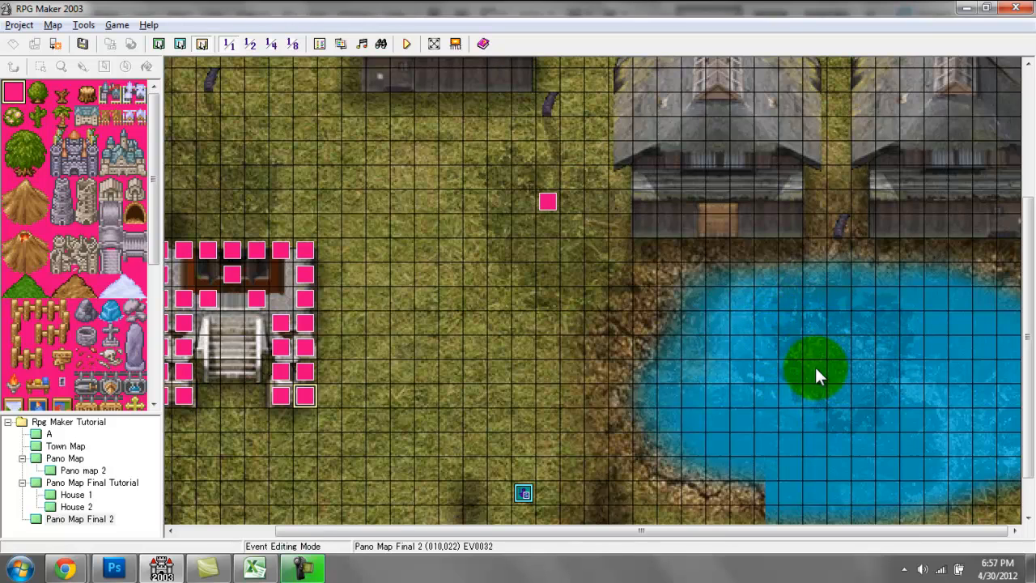
double_click(548, 228)
double_click(561, 192)
left_click_drag(550, 151, 728, 174)
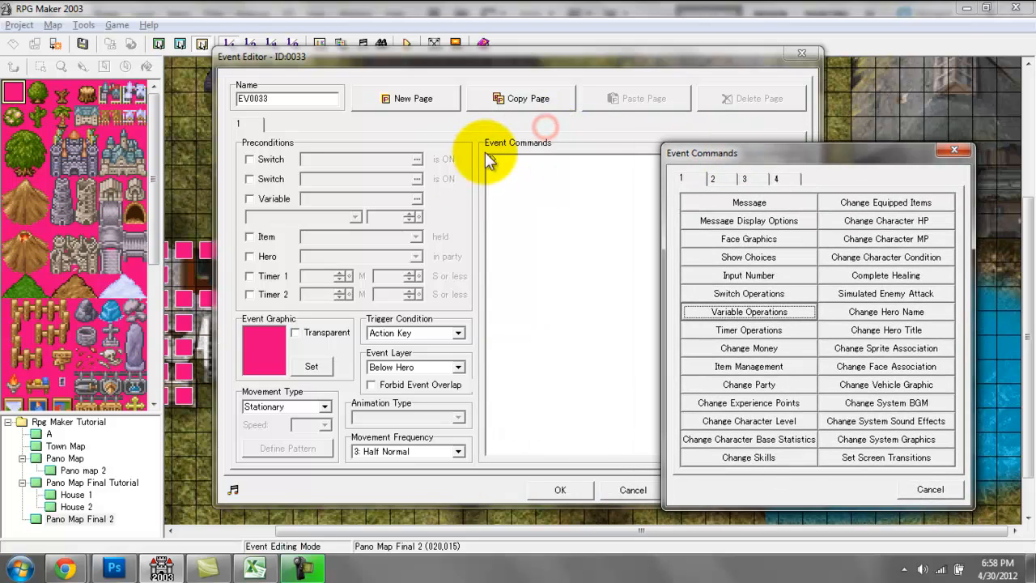
left_click(743, 177)
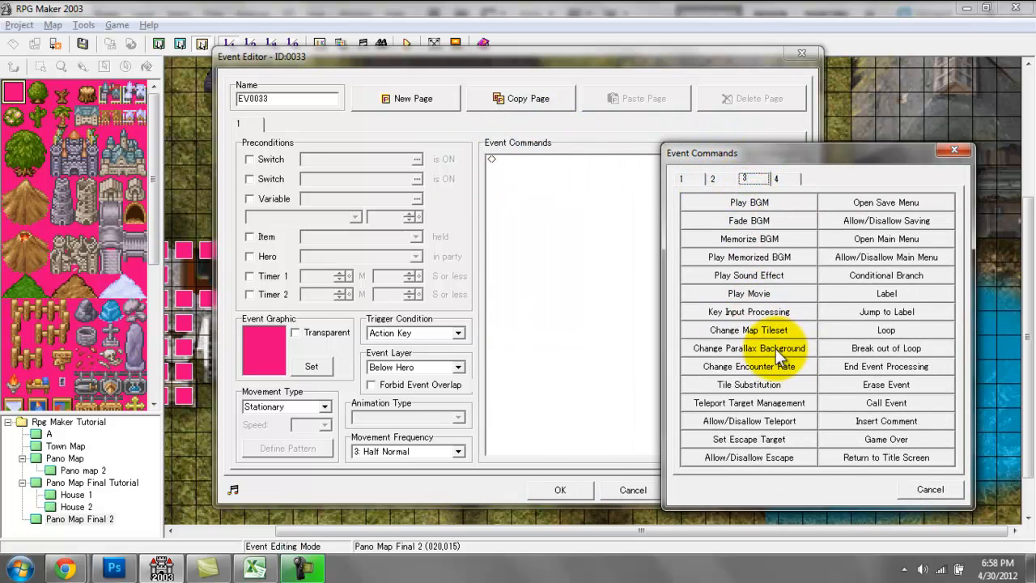
left_click(688, 349)
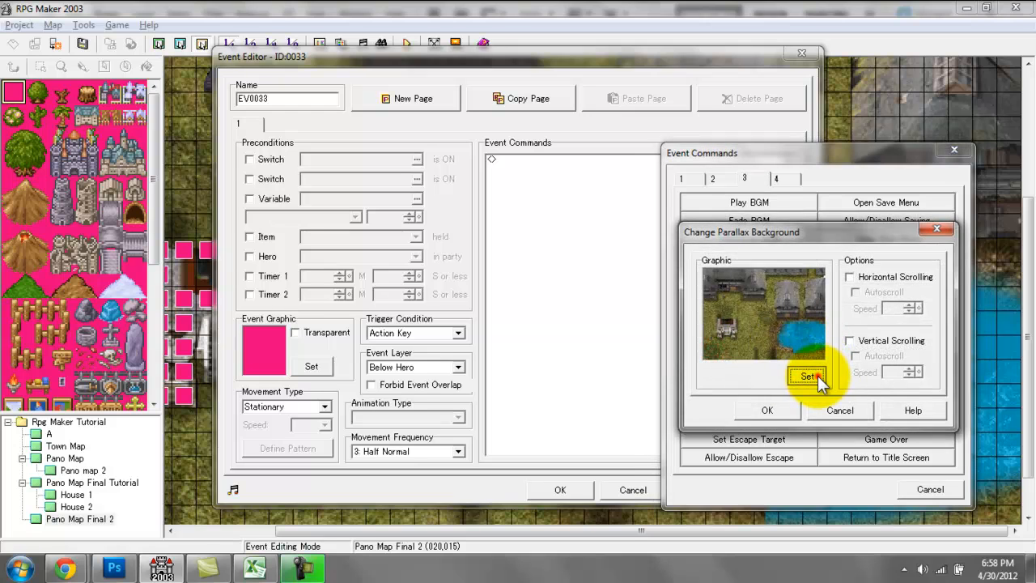
- Browse the parallax graphics and set the command's background to Rpg Maker Tutorial 5 Panorama example B
left_click(809, 377)
left_click(716, 251)
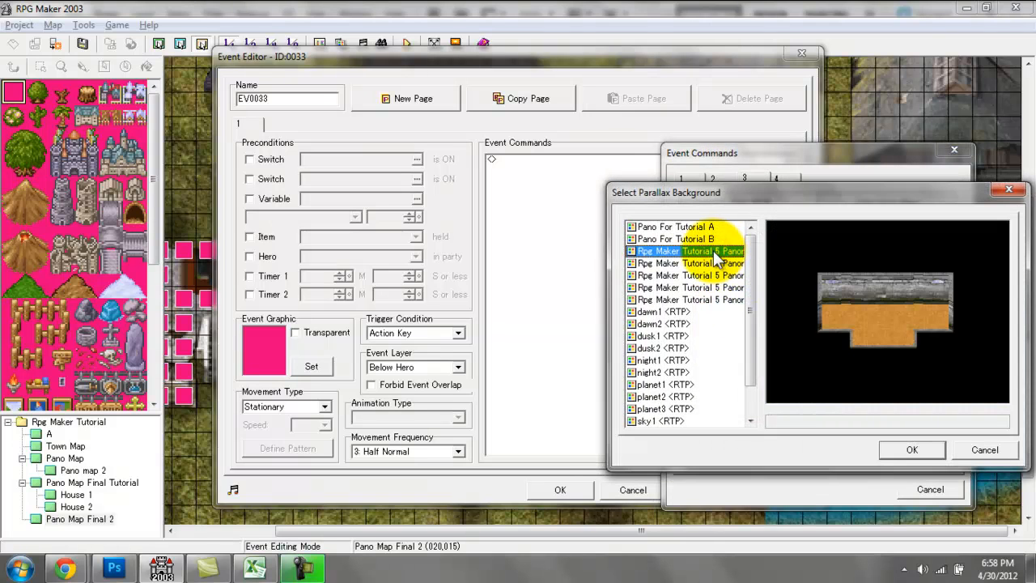
key("Down")
key("Down")
key("Down")
key("Down")
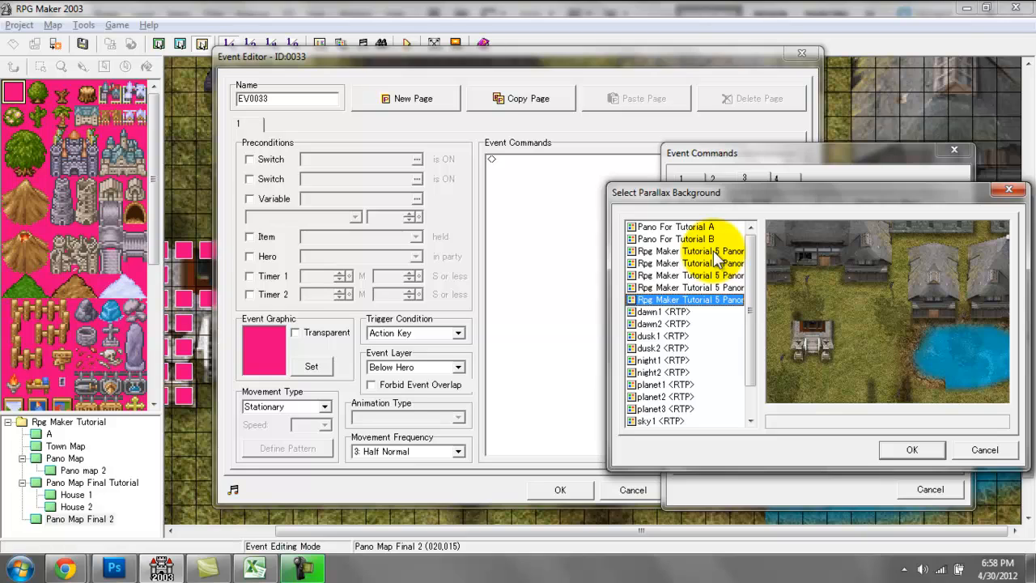
key("Up")
key("Up")
key("Up")
key("Down")
key("Down")
key("Up")
key("Up")
key("Up")
key("Down")
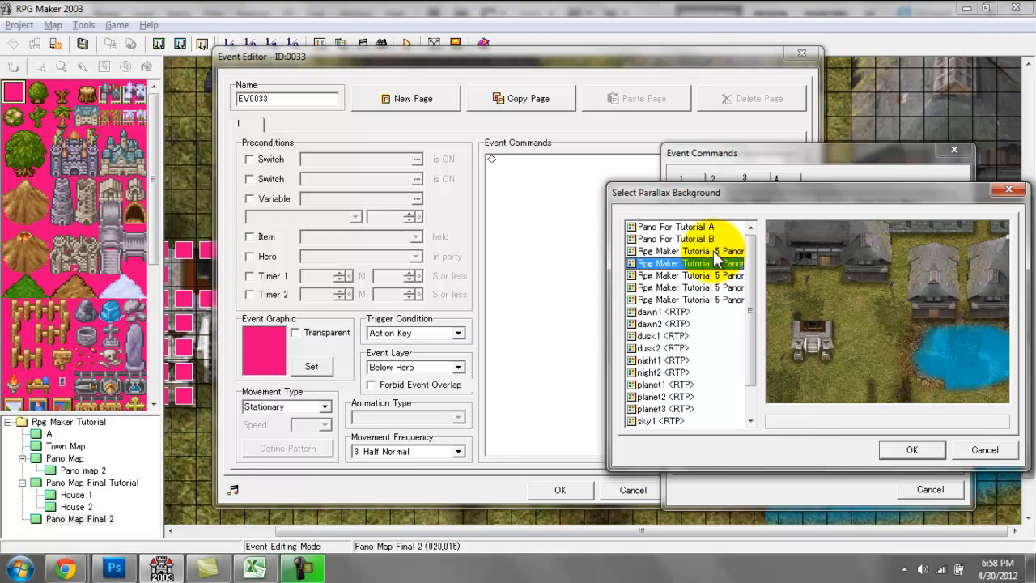
key("Return")
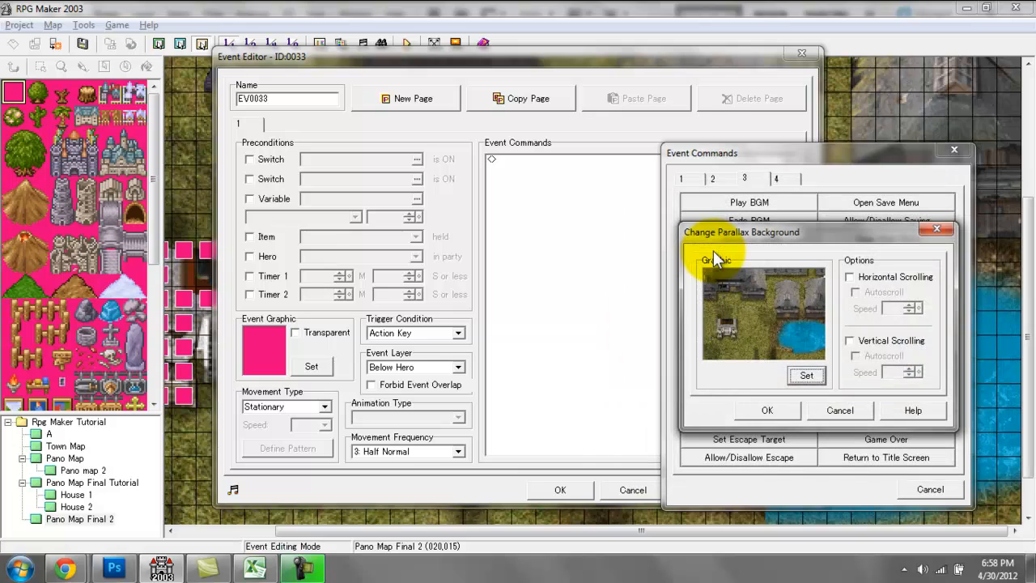
left_click(807, 377)
double_click(739, 282)
left_click(770, 409)
- Duplicate the parallax background command twice, setting the copies to Rpg Maker Tutorial 5 Panorama example C and example D
left_click(629, 159)
key("Return")
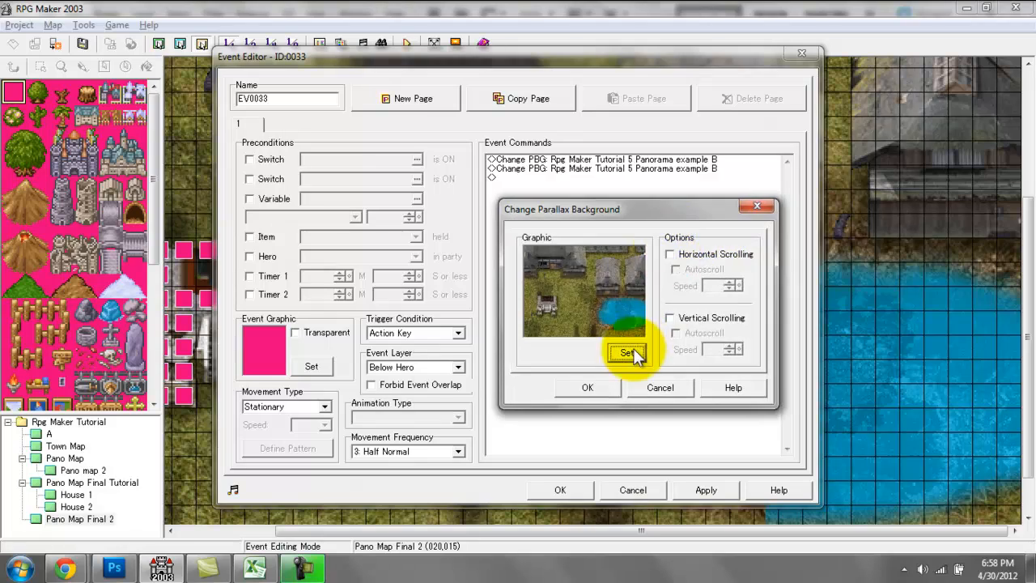
left_click(627, 351)
double_click(542, 266)
left_click(588, 386)
key("Return")
left_click(624, 351)
double_click(485, 280)
left_click(589, 386)
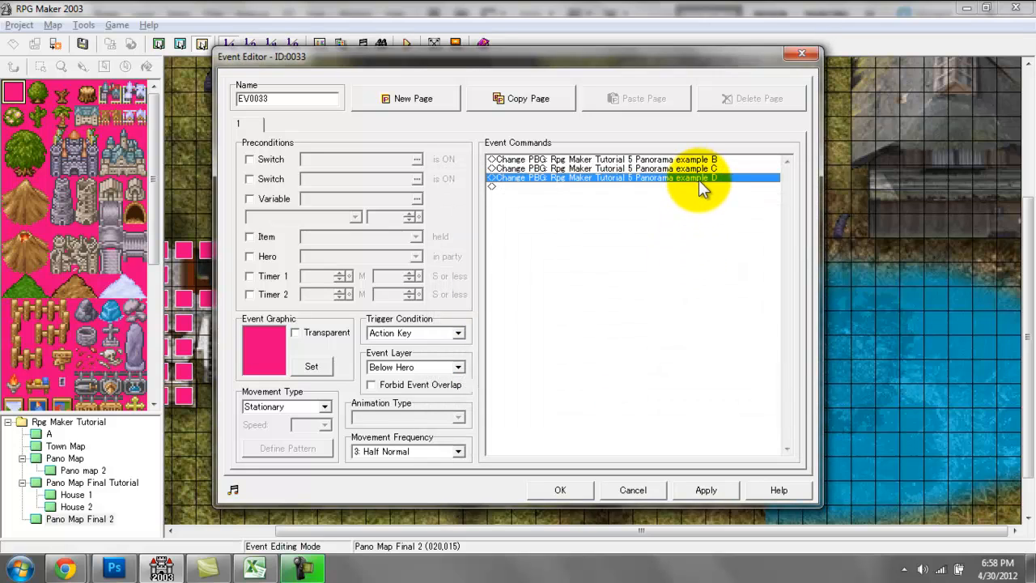
- Set a further copy of the parallax background command to Rpg Maker Tutorial 5 Panorama example A
double_click(701, 221)
left_click(623, 351)
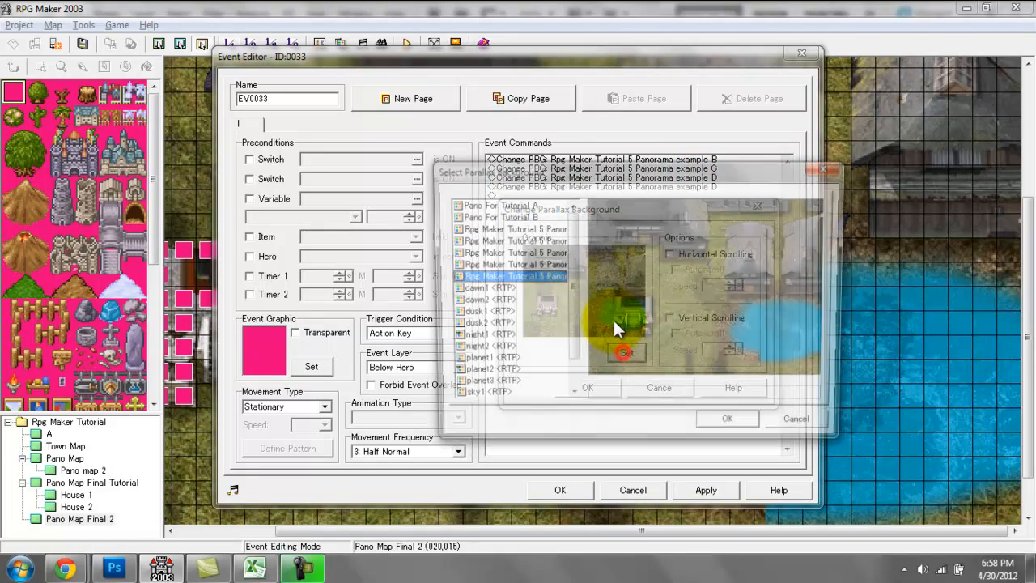
double_click(518, 229)
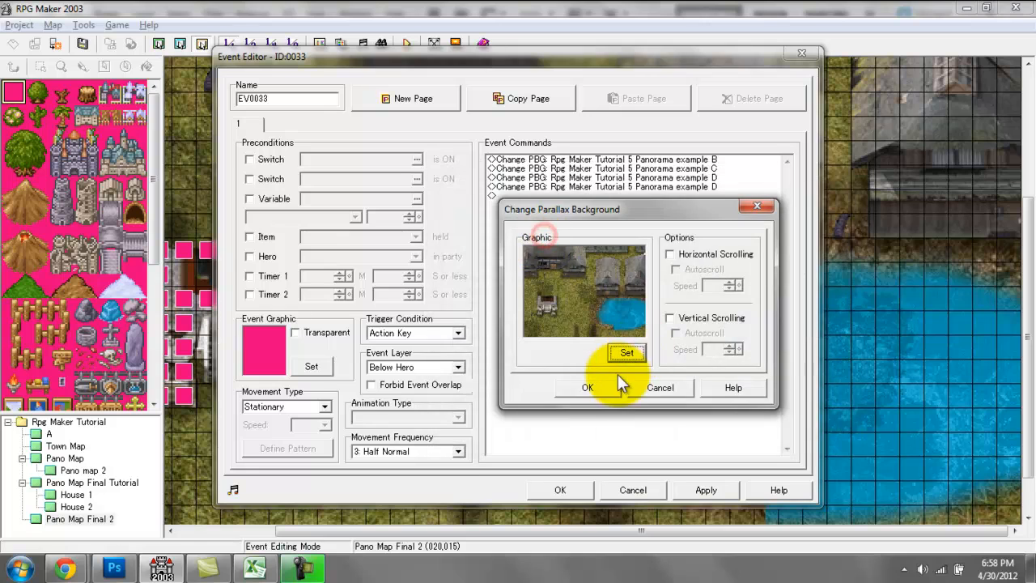
left_click(606, 386)
- Insert a 0.2-second Wait command between the example B and example C background changes
double_click(671, 164)
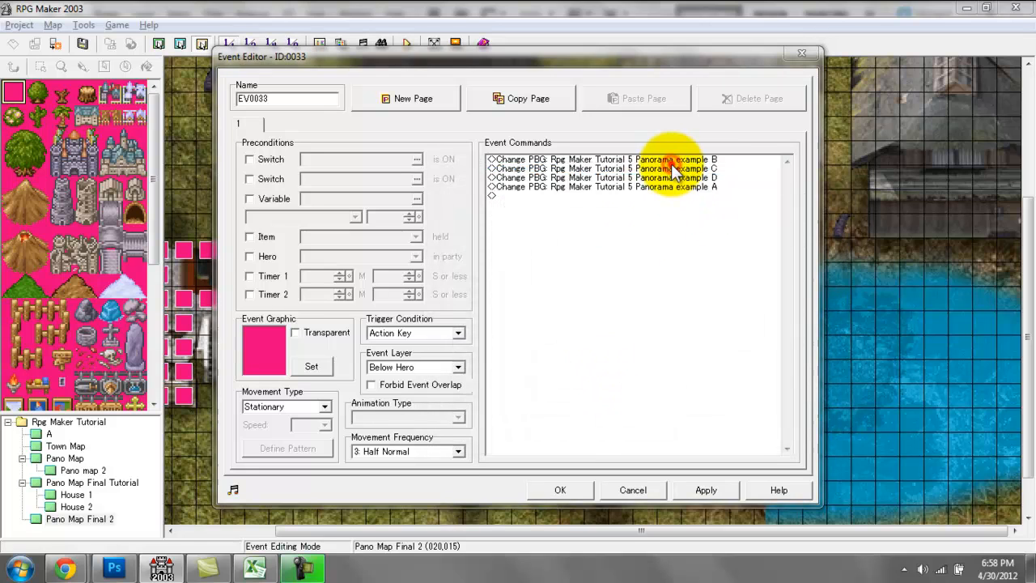
left_click(532, 156)
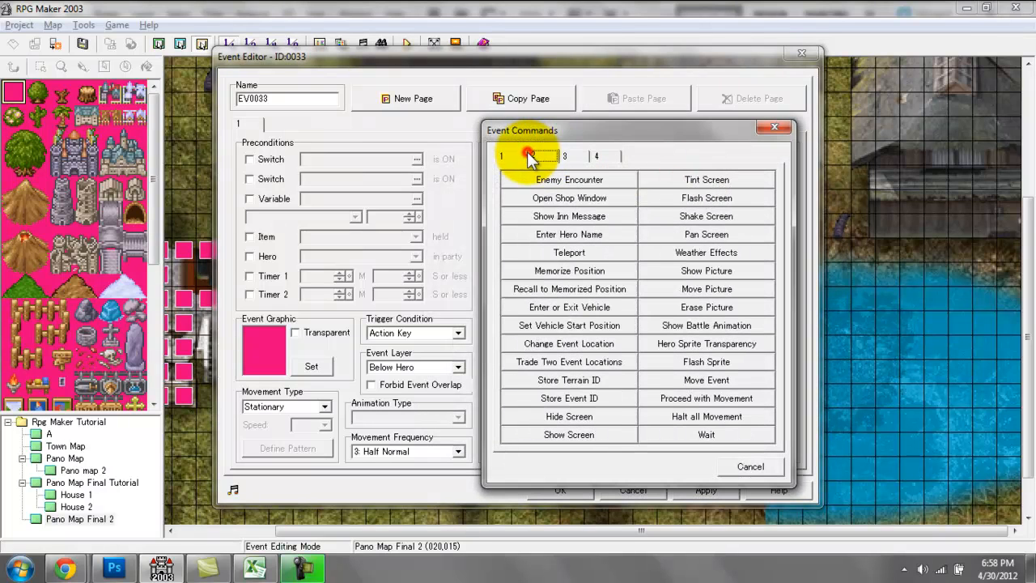
left_click(694, 435)
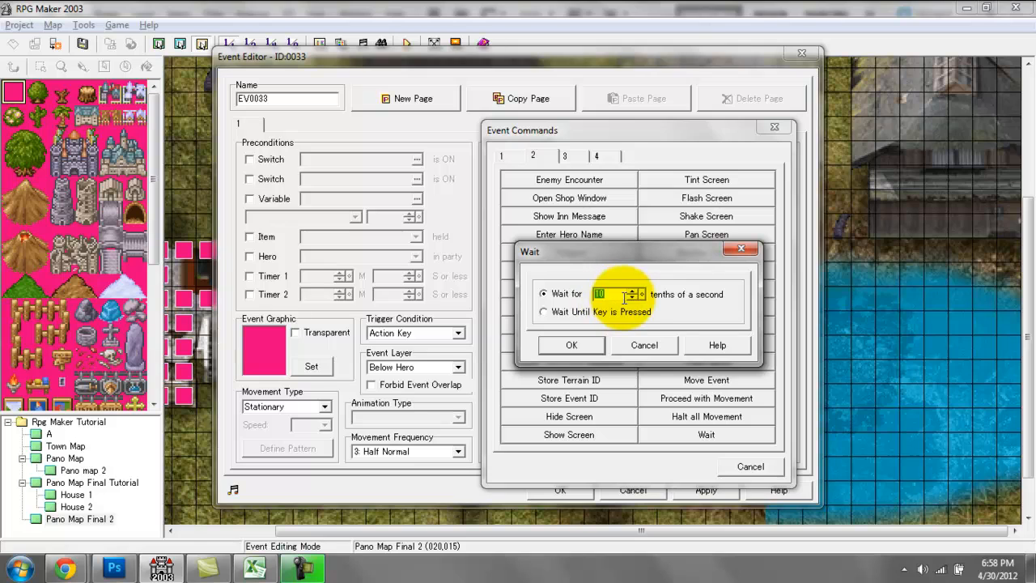
left_click(582, 346)
left_click(622, 169)
left_click(675, 175)
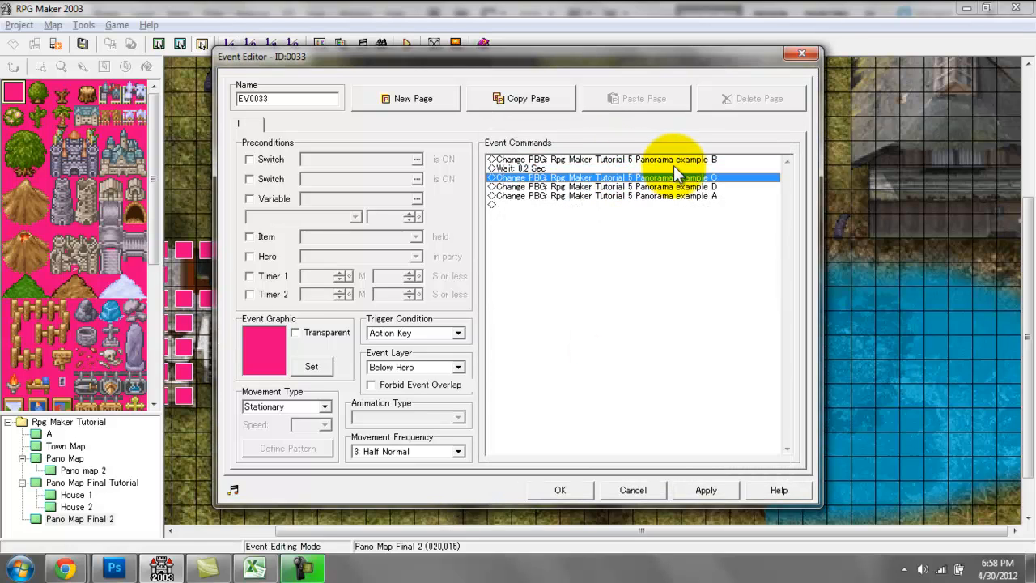
left_click(674, 168)
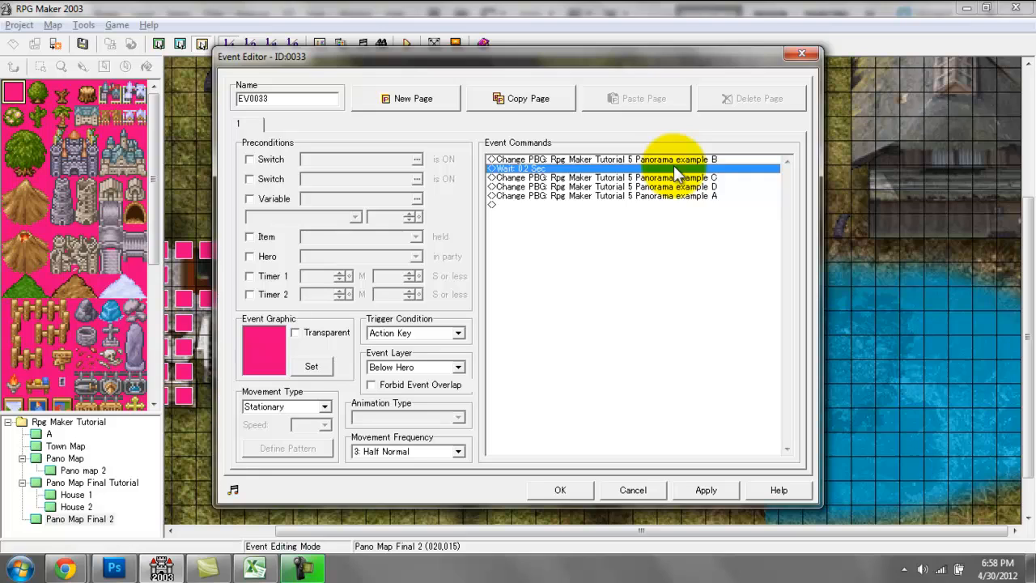
left_click(676, 177)
left_click(674, 168)
key("Down")
key("Down")
key("Up")
key("Up")
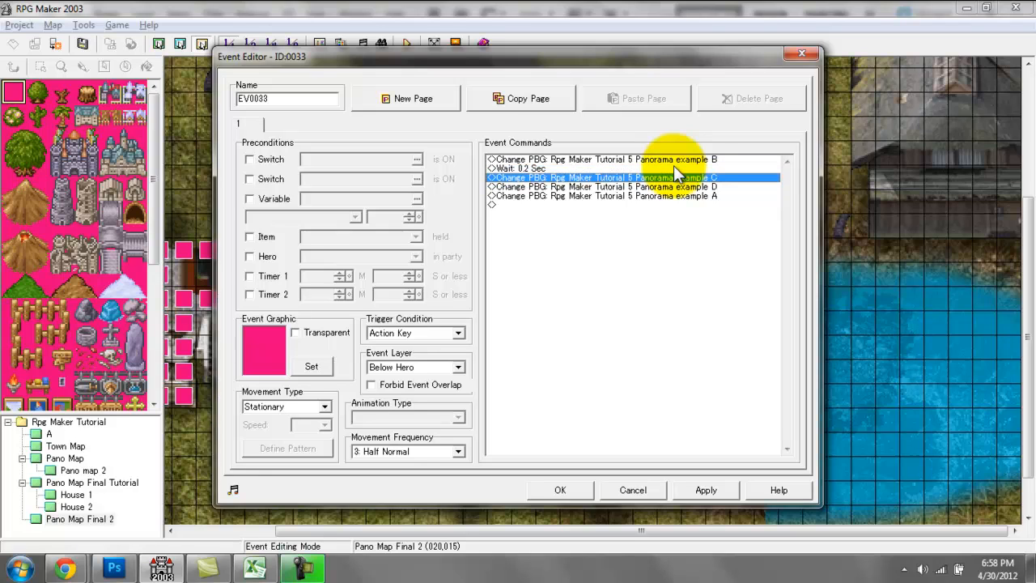
- Set the Wait command after example B to 0.0 seconds and paste several copies of it below
double_click(674, 169)
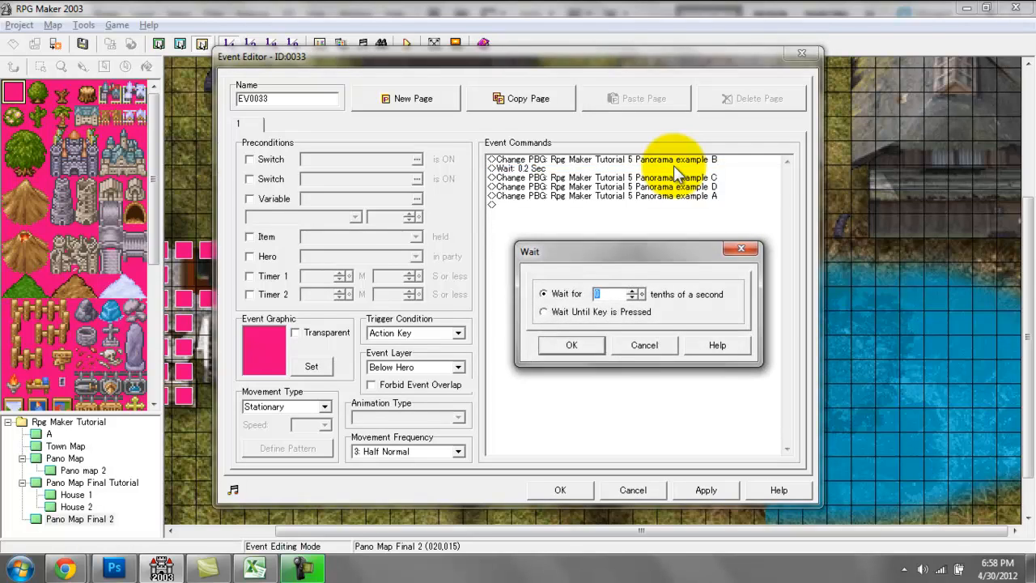
key("Return")
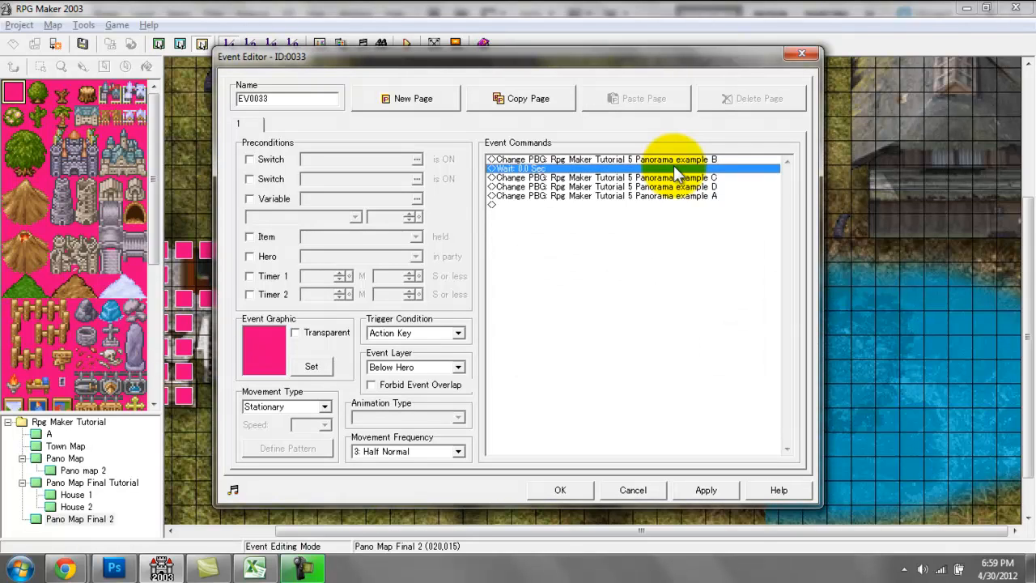
key("ctrl+v")
key("ctrl+v")
key("ctrl+v")
key("ctrl+v")
key("ctrl+v")
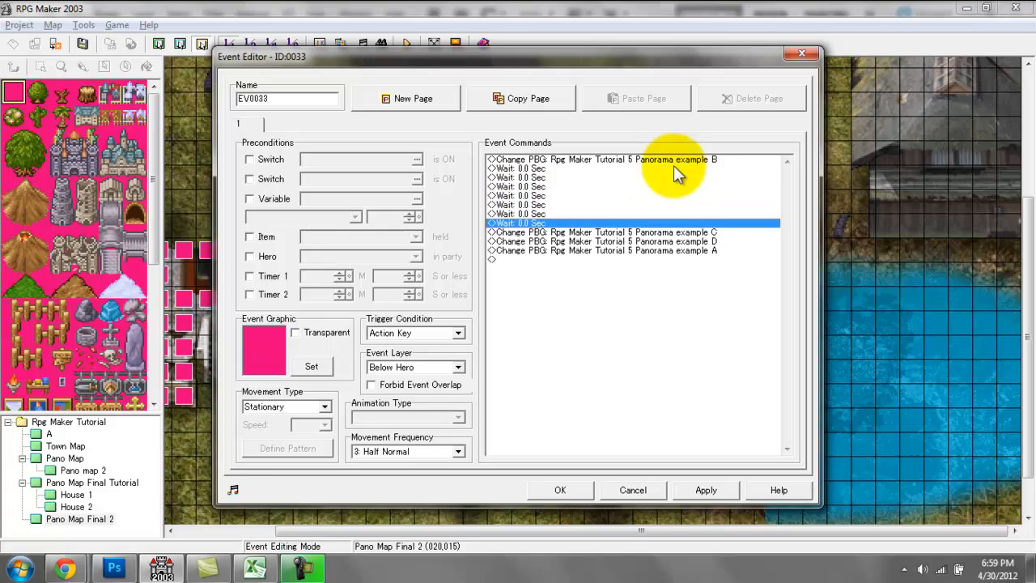
- Delete the extra 0.0-second Wait copies, leaving a single Wait after the example B background change
key("Up")
key("Up")
key("Up")
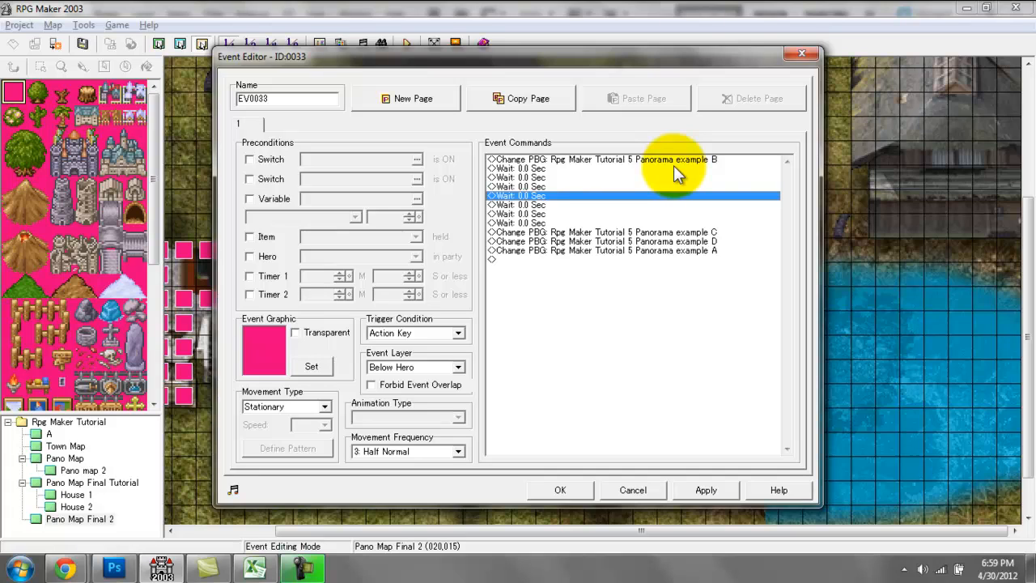
key("Up")
key("Up")
key("Up")
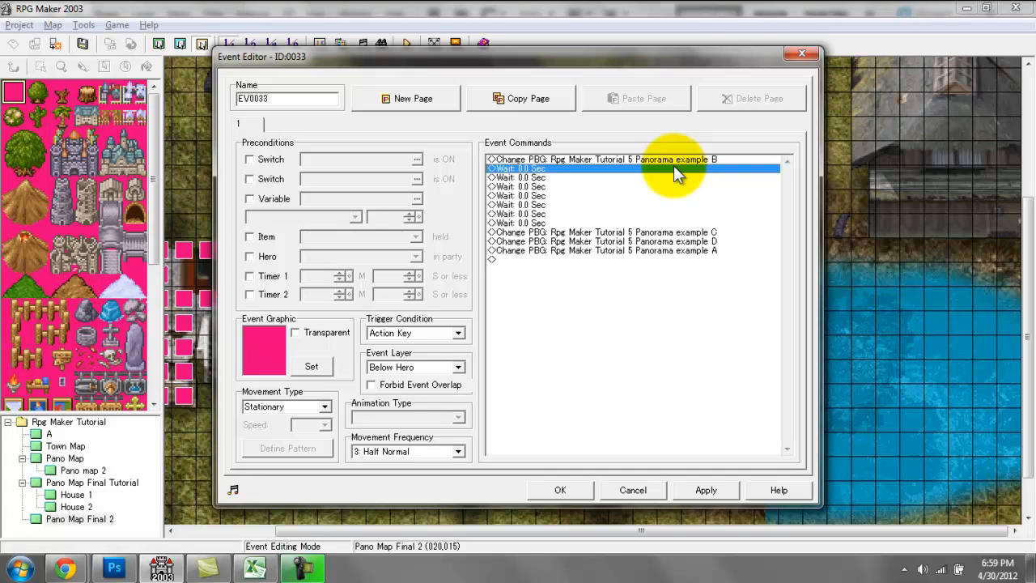
key("Delete")
key("Delete")
key("Delete")
key("Delete")
key("Delete")
key("Delete")
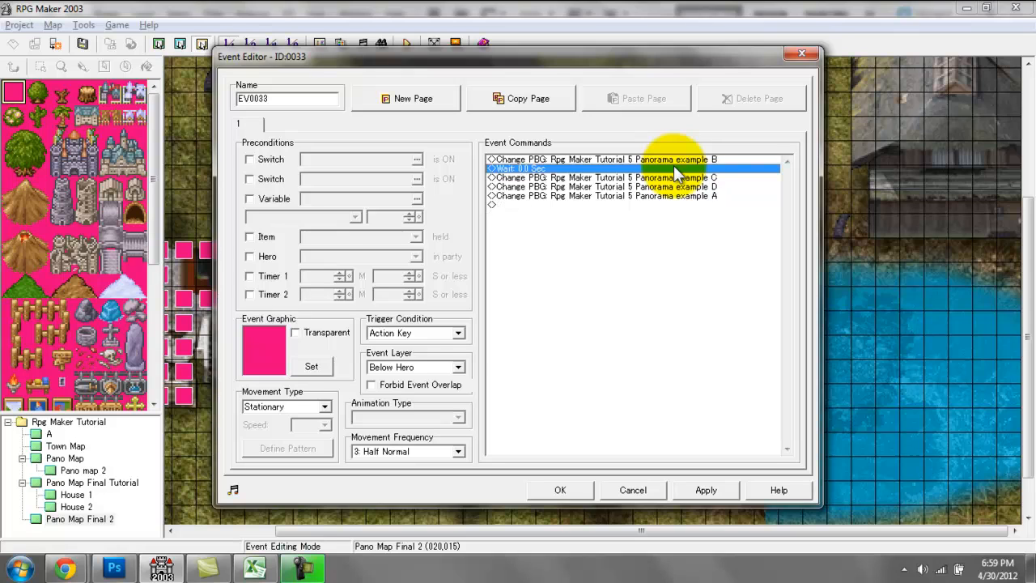
- Set the remaining Wait command to 0.2 seconds and copy it after the example C, D and A background changes
key("Return")
type("2")
key("Return")
key("Down")
key("Down")
type("Wait: 0.2 Sec")
key("Down")
key("Down")
type("Wait: 0.2 Sec")
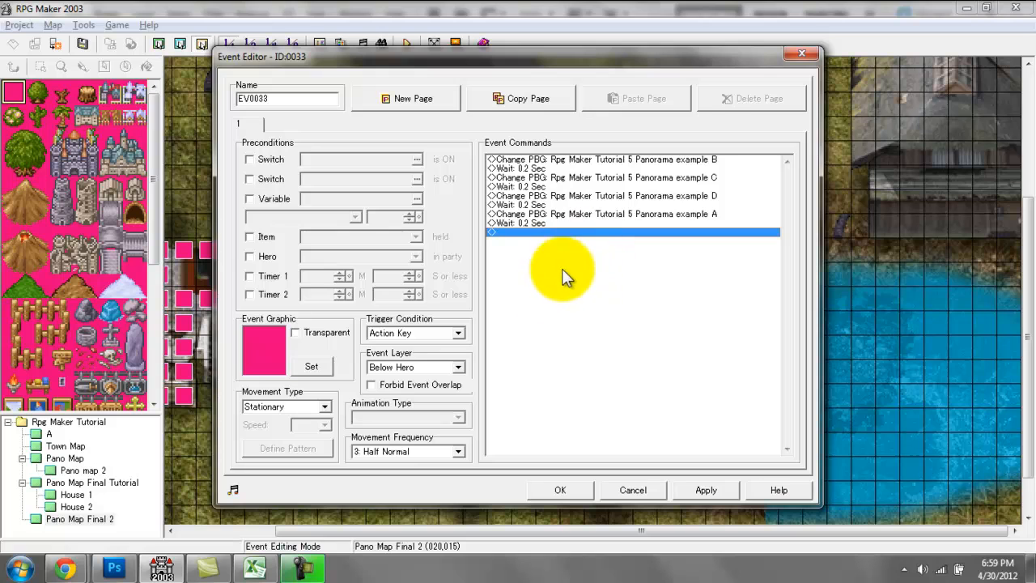
- Set the event's trigger condition to Parallel Process and apply the event
left_click(412, 332)
left_click(412, 391)
left_click(708, 491)
left_click(543, 495)
- Save the map and playtest it, walking the hero around and onto the pond to check the water animation
left_click(400, 50)
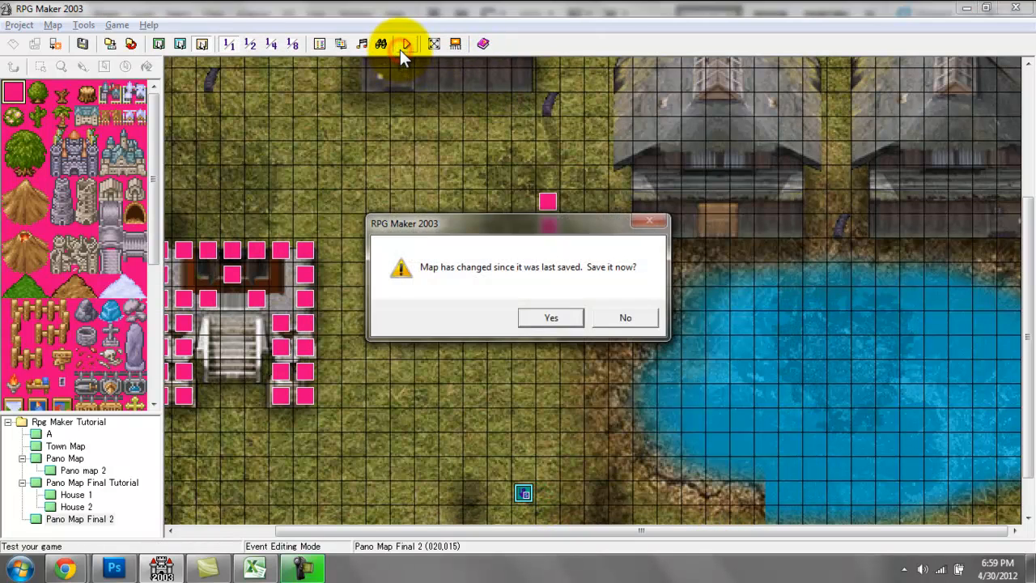
key("Return")
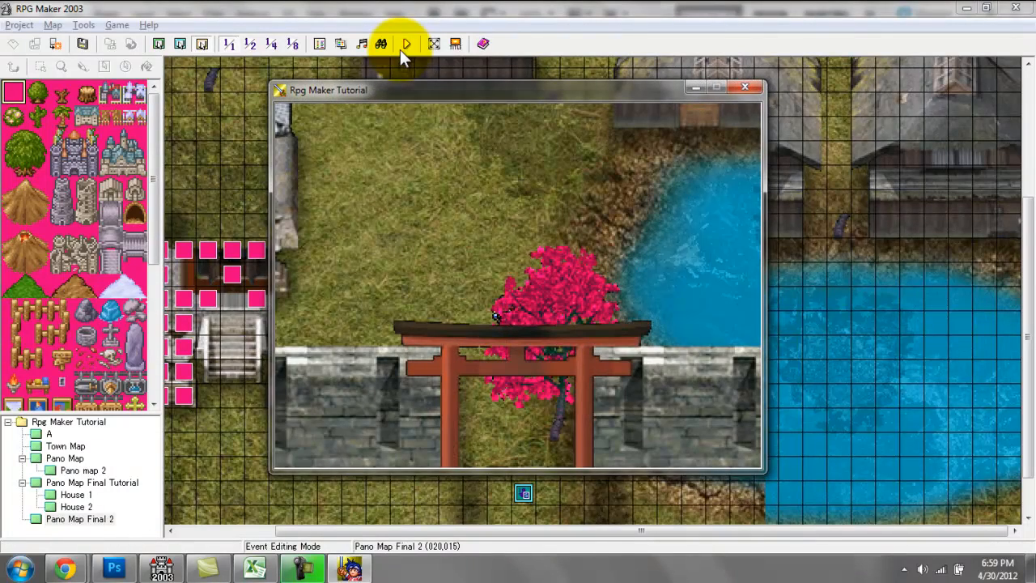
key("Right")
key("Left")
key("Up")
key("Right")
key("Down")
key("Left")
key("Down")
key("Right")
key("Up")
key("Left")
key("Up")
key("Right")
key("Down")
key("Right")
key("Left")
key("Right")
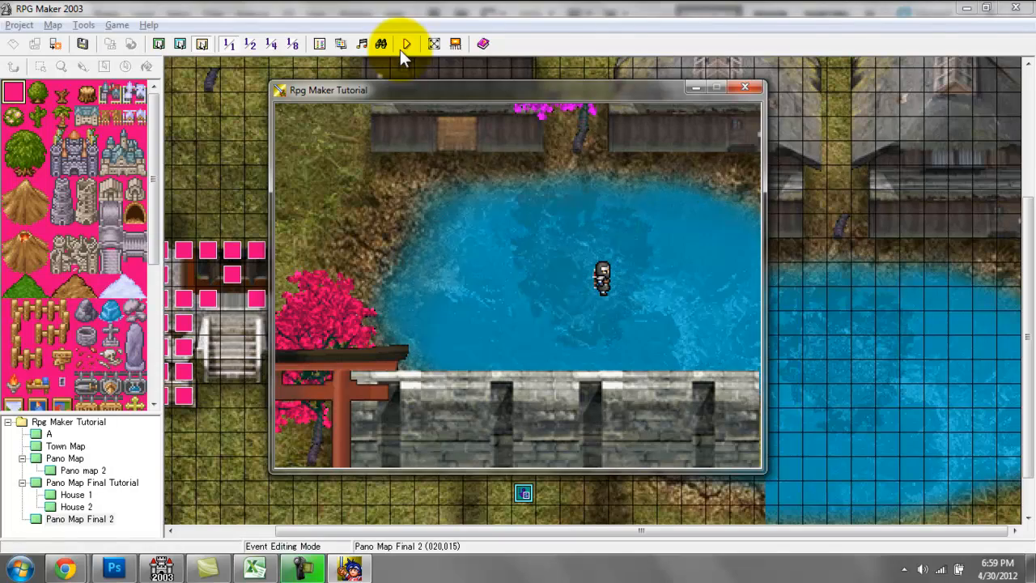
left_click(746, 87)
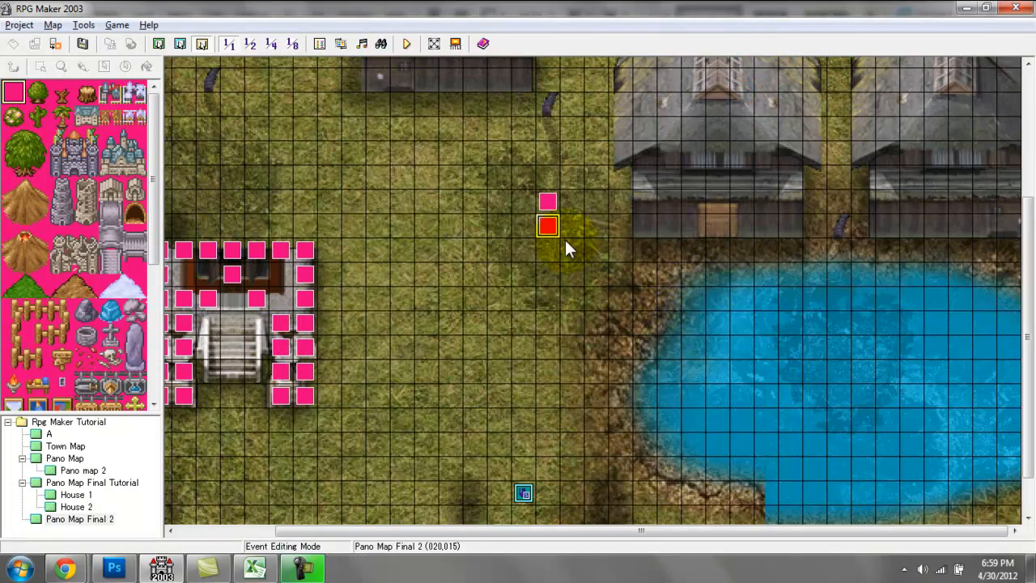
- In the background animation event, insert copies of the example C change and a 0.2-second Wait before the example A change
double_click(550, 225)
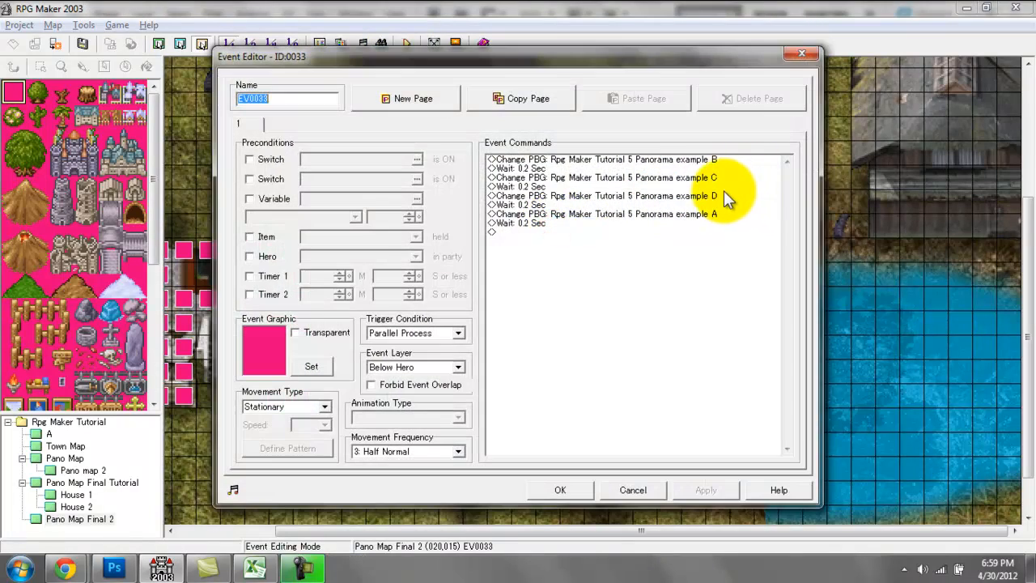
left_click(718, 200)
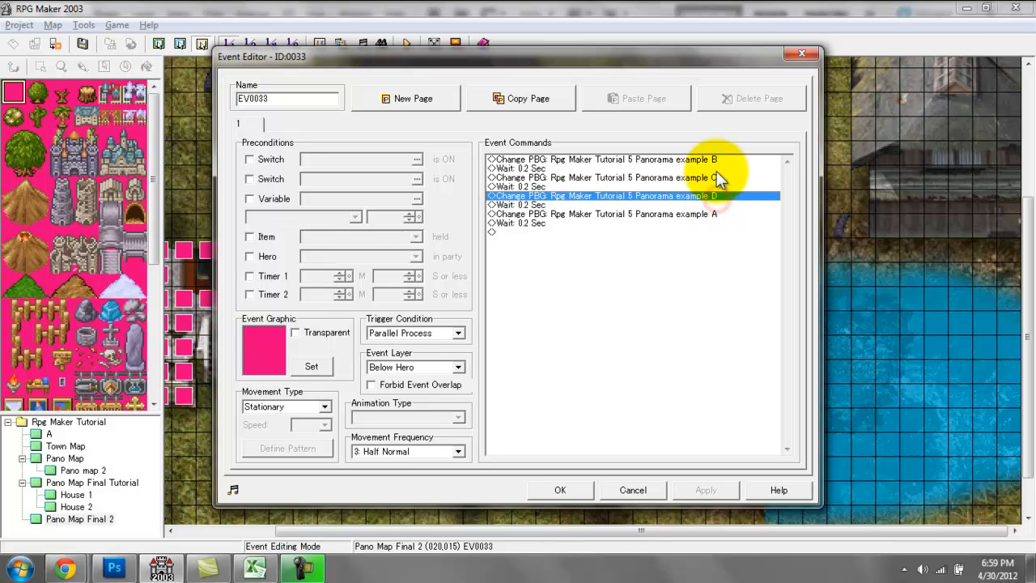
left_click(716, 171)
left_click(715, 177)
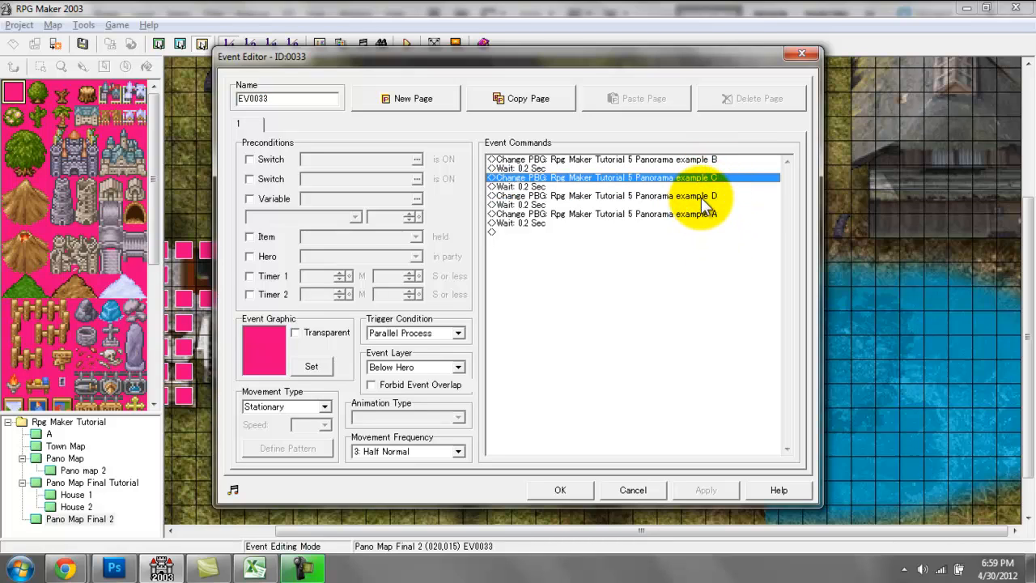
left_click(701, 214)
key("ctrl+v")
left_click(714, 195)
left_click(712, 205)
key("ctrl+c")
left_click(712, 223)
key("ctrl+v")
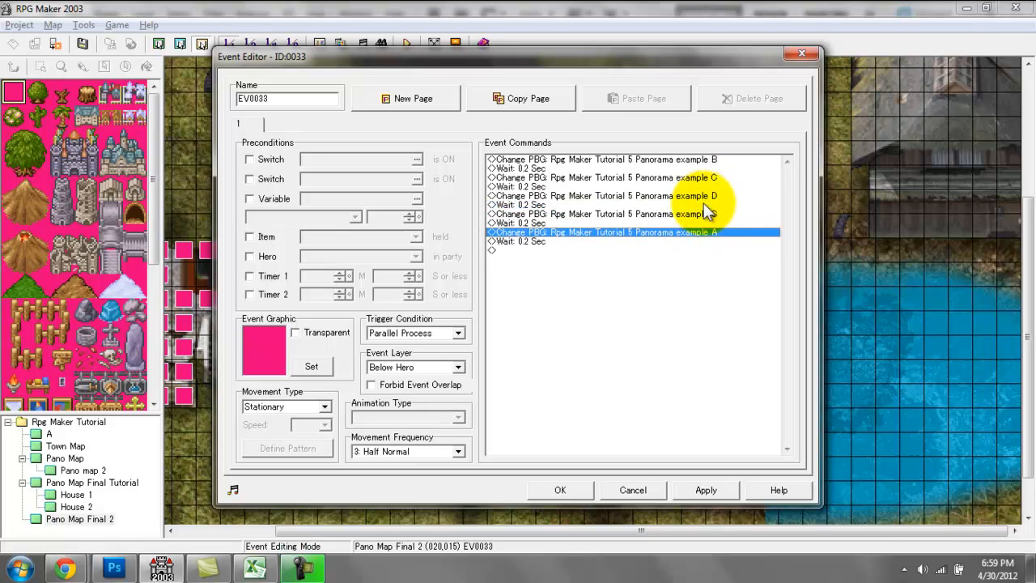
- Insert copies of the example B change and a 0.2-second Wait just before the example A change
left_click(717, 159)
key("ctrl+c")
left_click(717, 232)
key("ctrl+v")
left_click(716, 223)
key("ctrl+c")
left_click(718, 242)
key("ctrl+v")
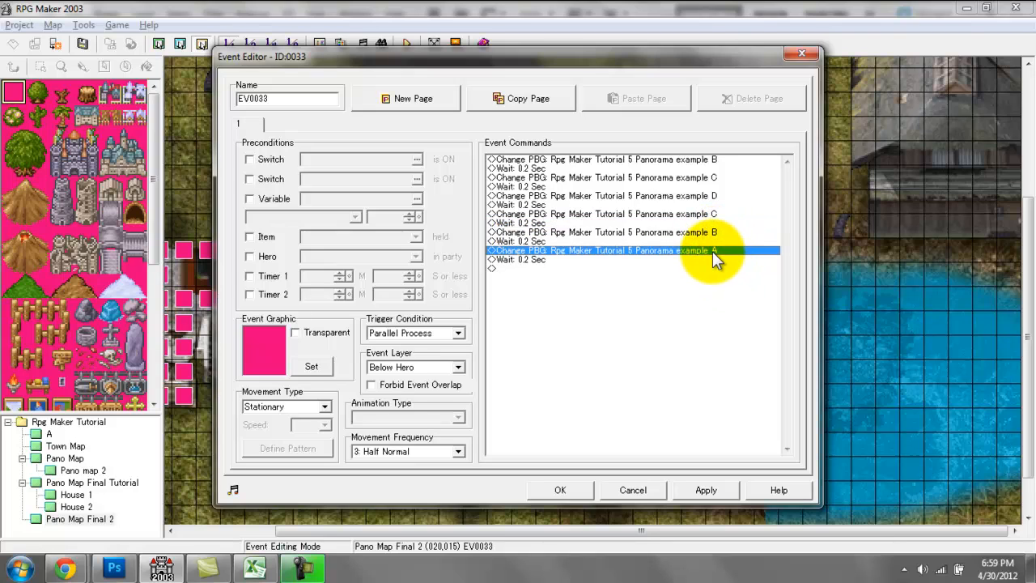
- Check the order of the background changes through B, C, D, C, B and A, and apply the event
left_click(701, 159)
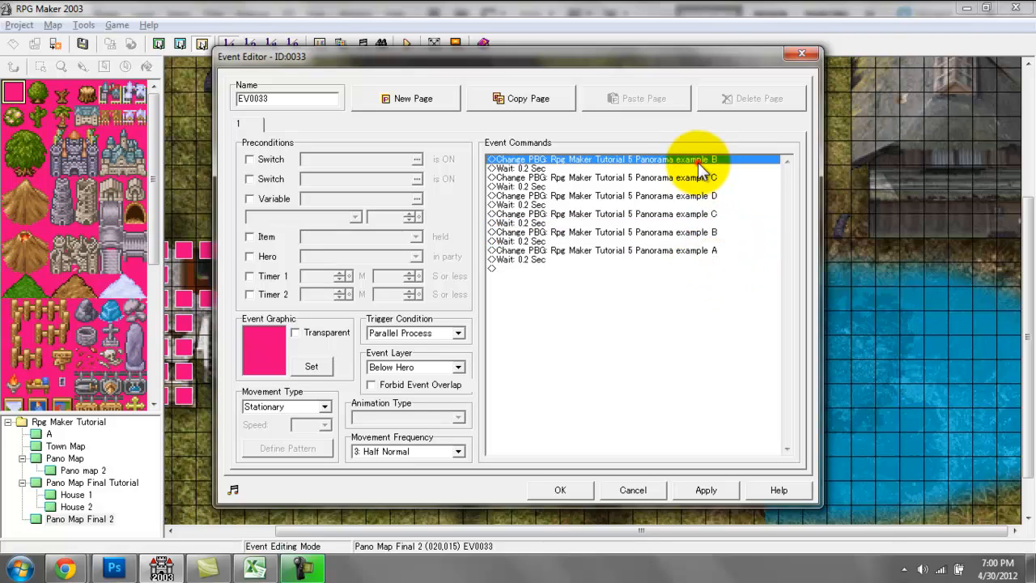
left_click(696, 177)
left_click(688, 196)
left_click(682, 215)
left_click(680, 250)
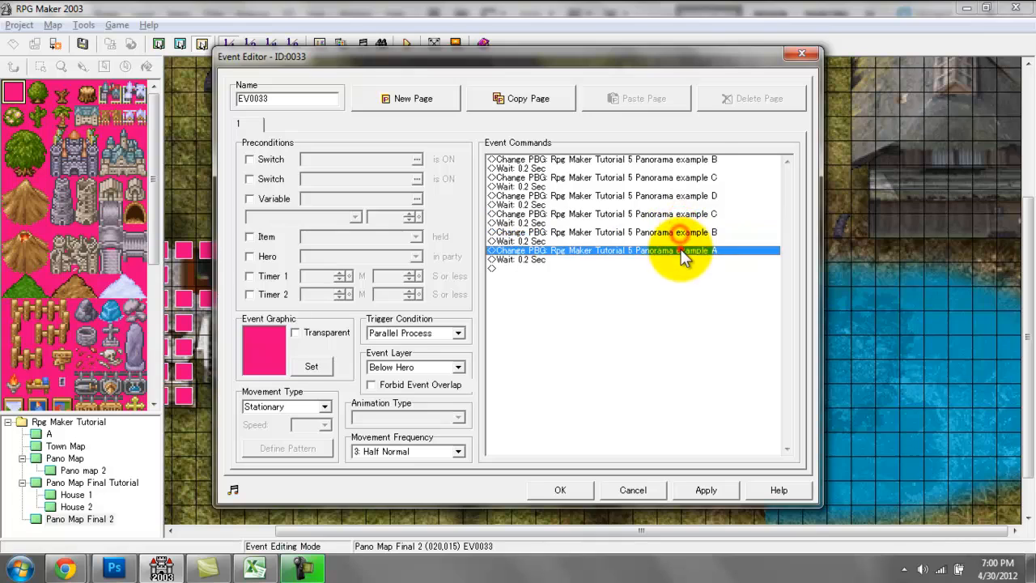
left_click(698, 160)
left_click(703, 177)
left_click(694, 195)
left_click(693, 214)
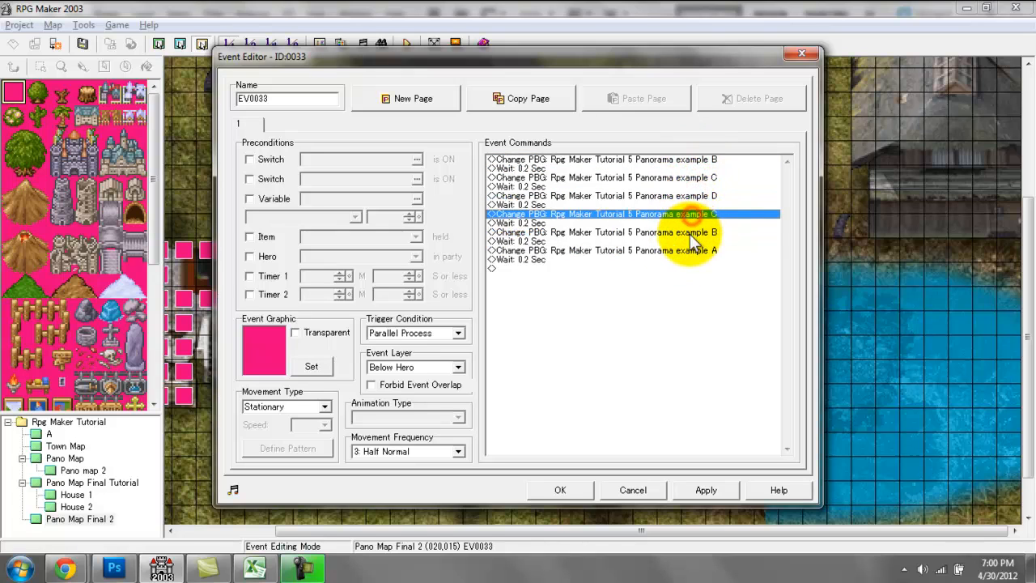
left_click(690, 232)
left_click(687, 251)
left_click(705, 490)
left_click(560, 489)
- Save and playtest the map again, walking the hero across the pond to check the back-and-forth water animation
left_click(407, 48)
key("Return")
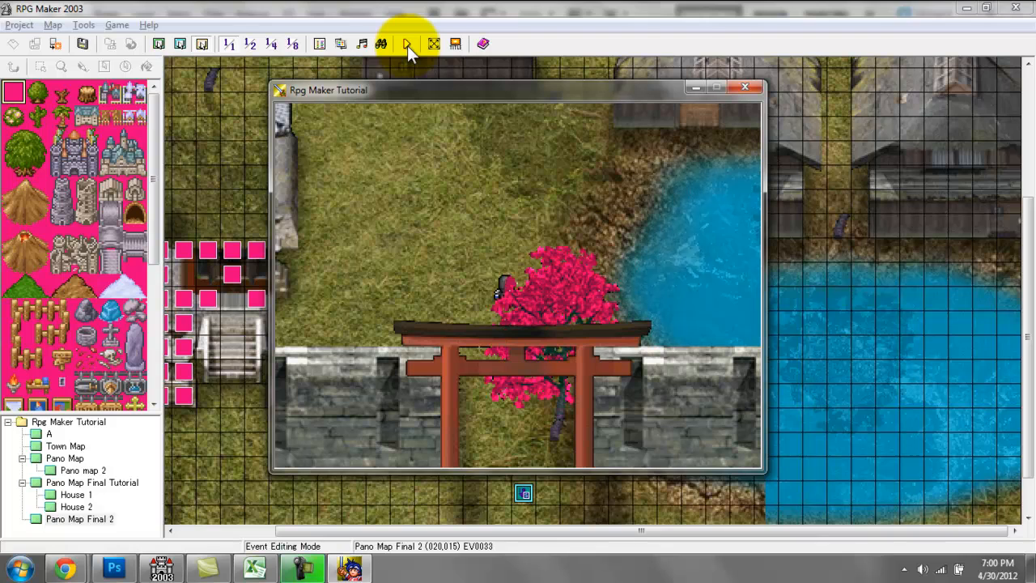
key("Right")
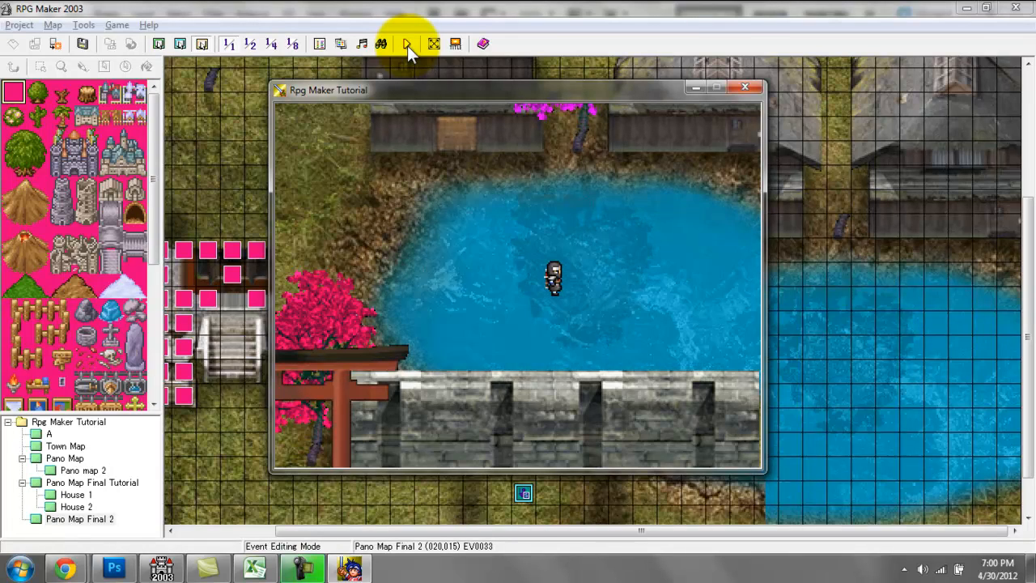
key("Up")
key("Right")
key("Right")
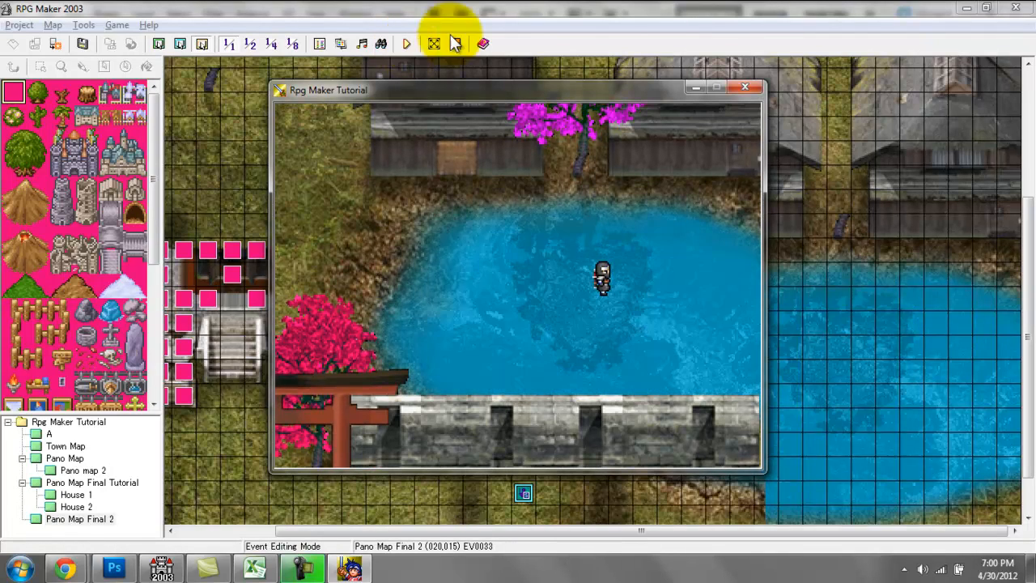
left_click(750, 89)
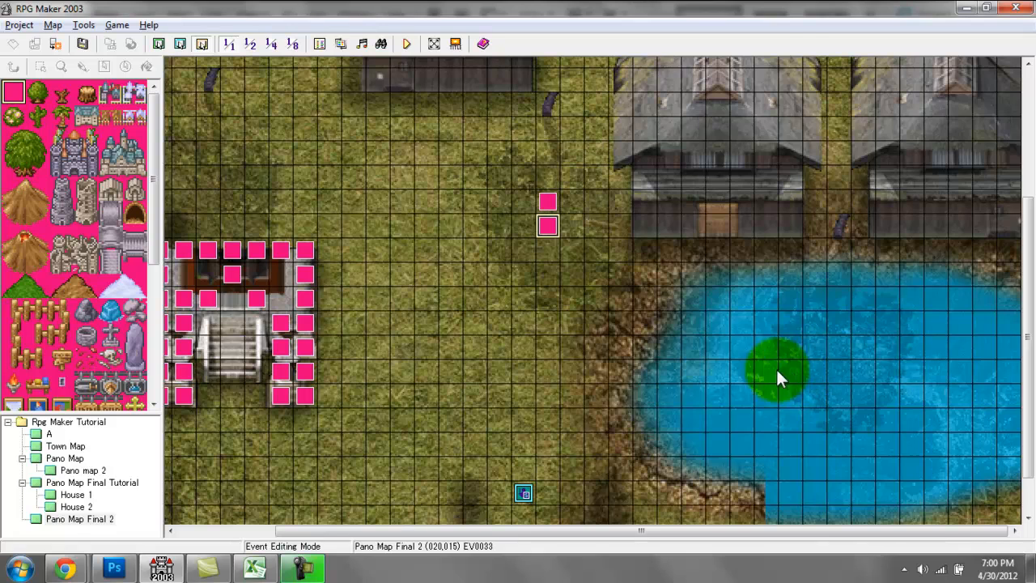
- Clear the Main Mod tileset entry in the database
left_click(81, 518)
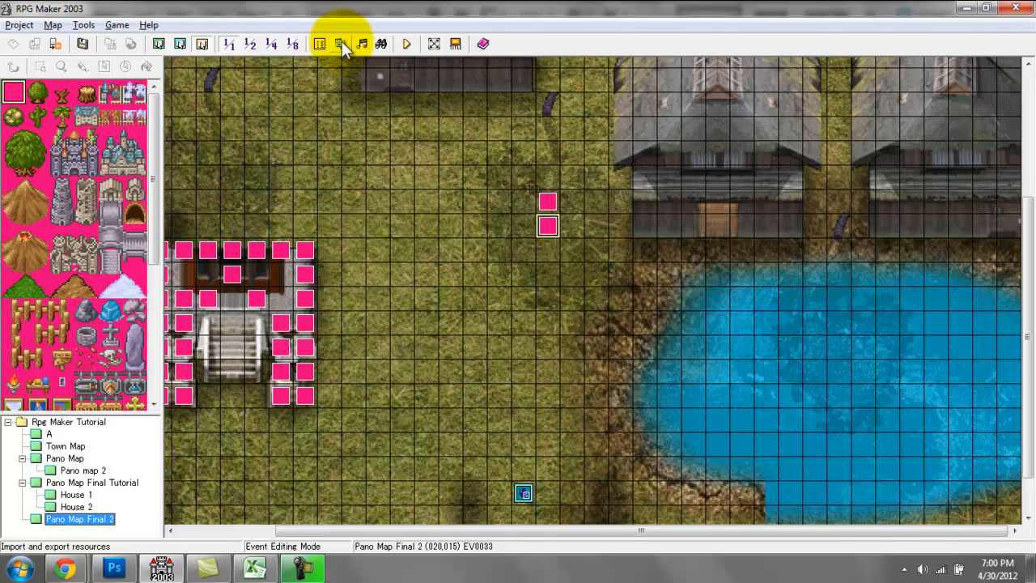
left_click(319, 45)
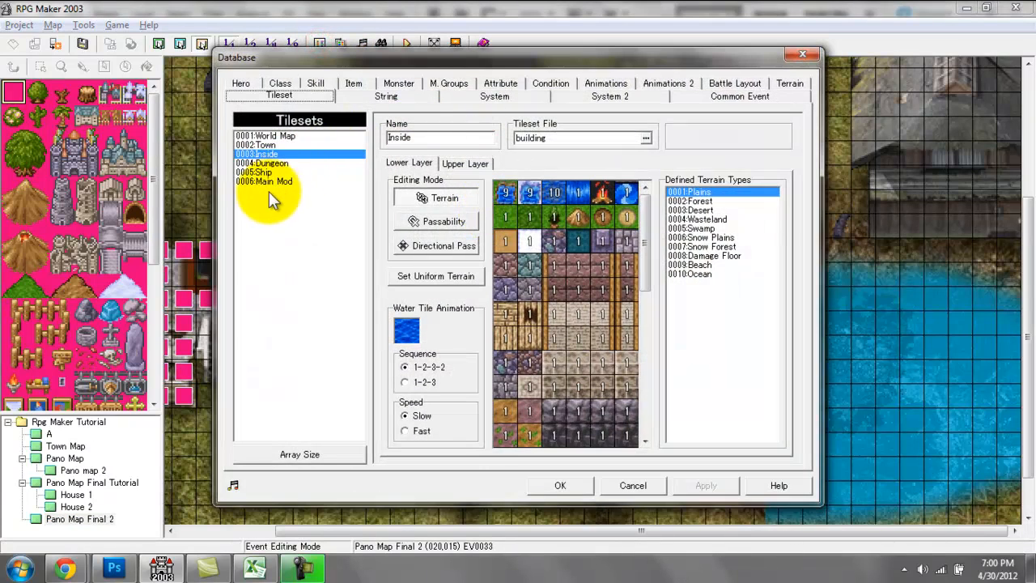
left_click(275, 179)
key("Delete")
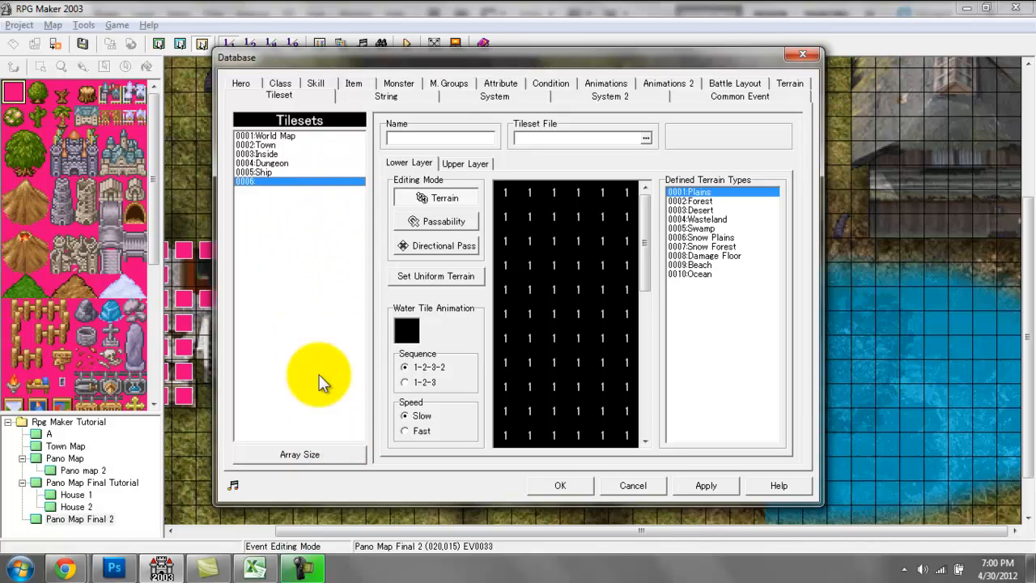
- Examine the World Map tileset's last lower-layer tiles and preview the main modified tileset file without assigning it
left_click(285, 137)
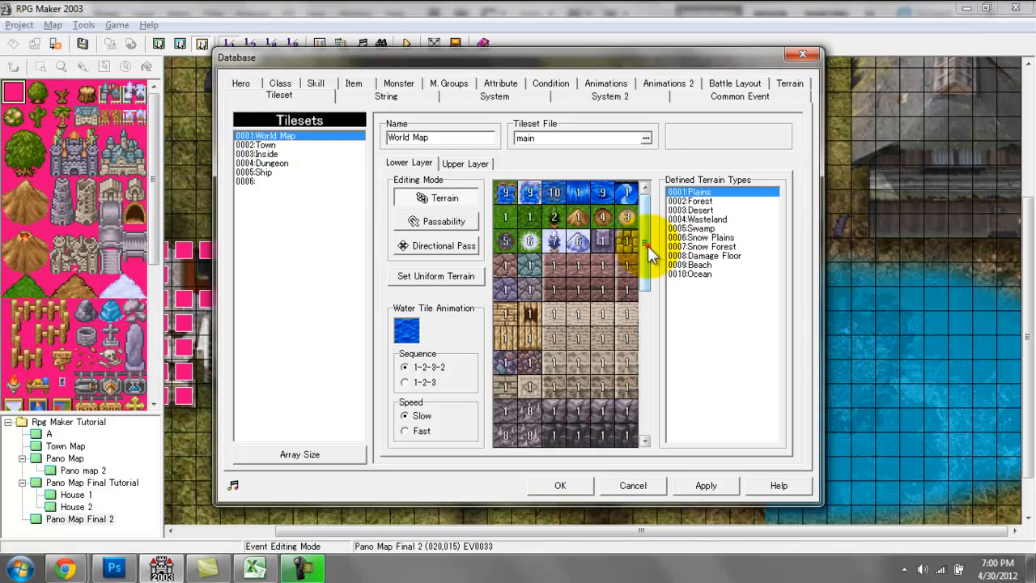
left_click_drag(647, 245, 646, 408)
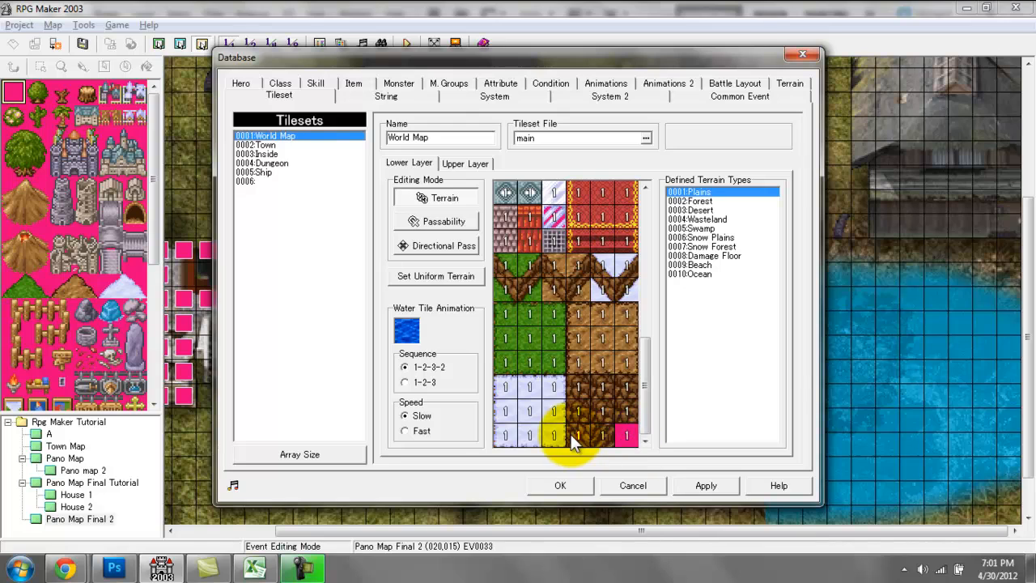
double_click(527, 138)
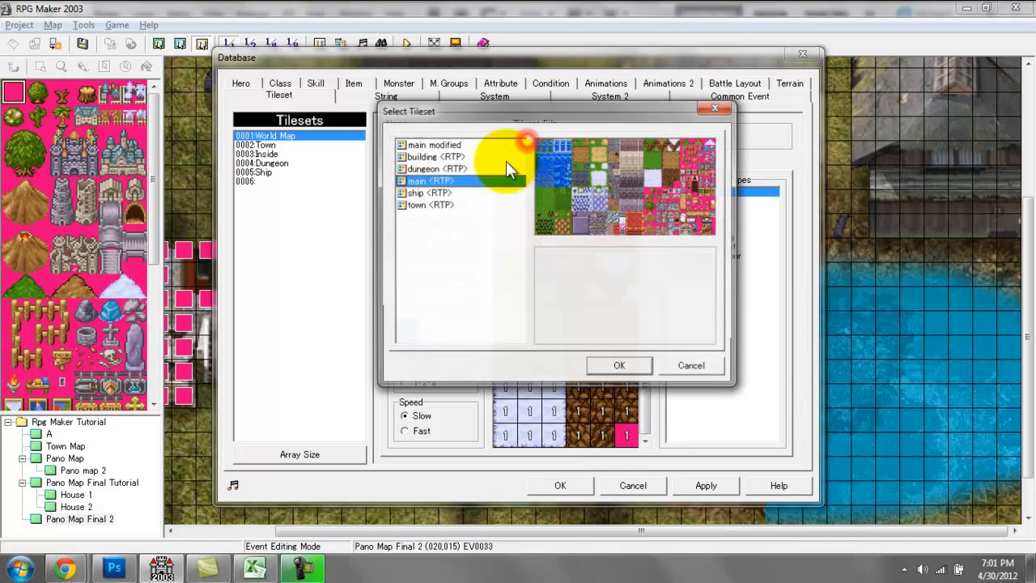
left_click_drag(551, 107, 617, 244)
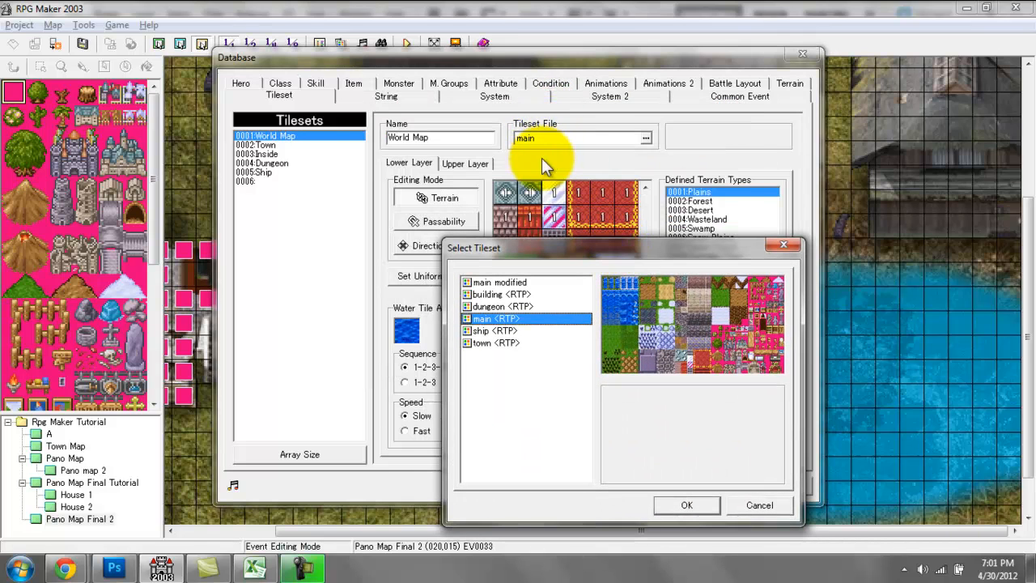
left_click(485, 282)
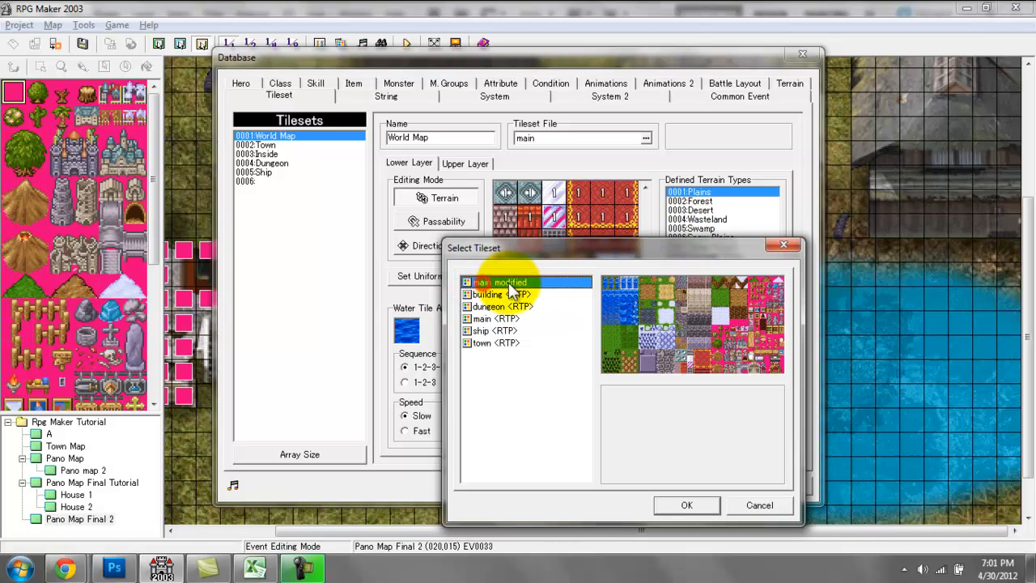
left_click(793, 246)
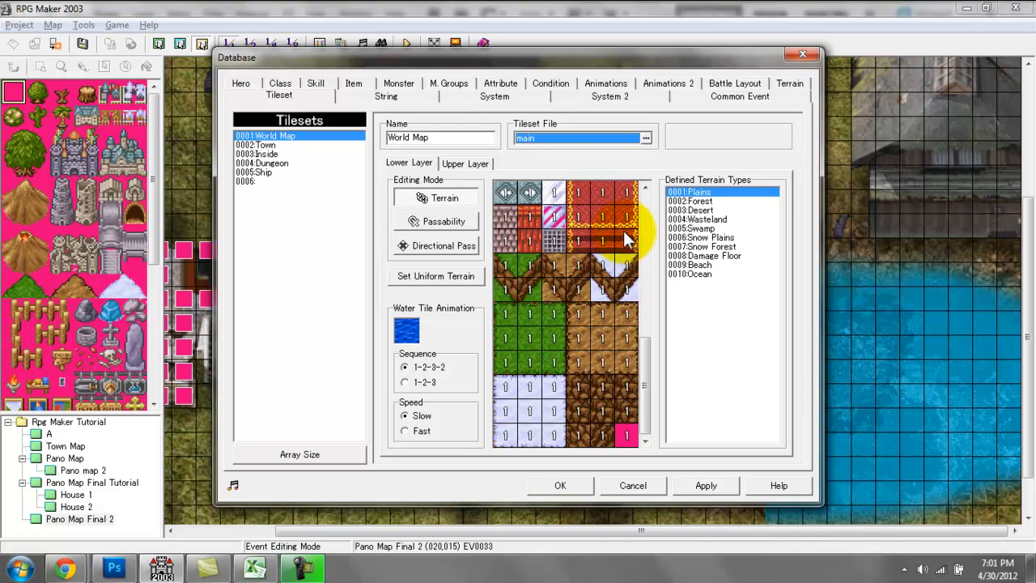
- Assign the main modified tileset file to the empty sixth tileset and compare its last tiles with those of World Map
left_click(268, 183)
double_click(581, 140)
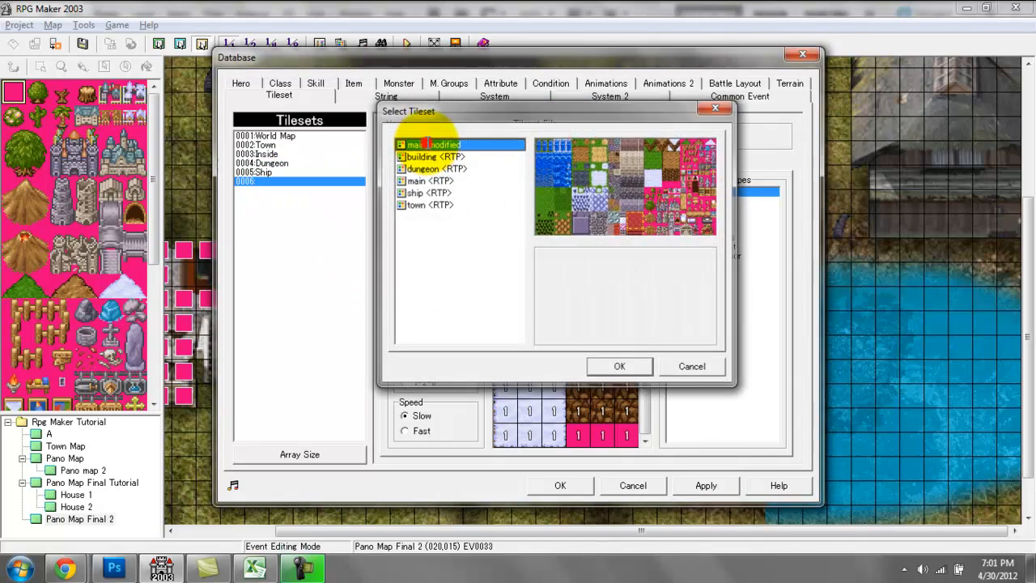
double_click(426, 144)
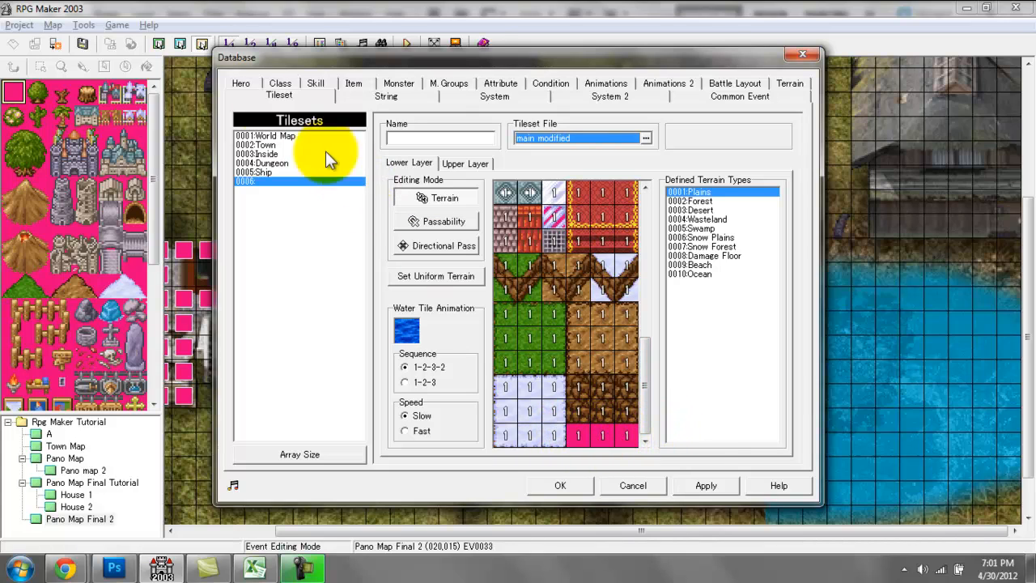
left_click(276, 135)
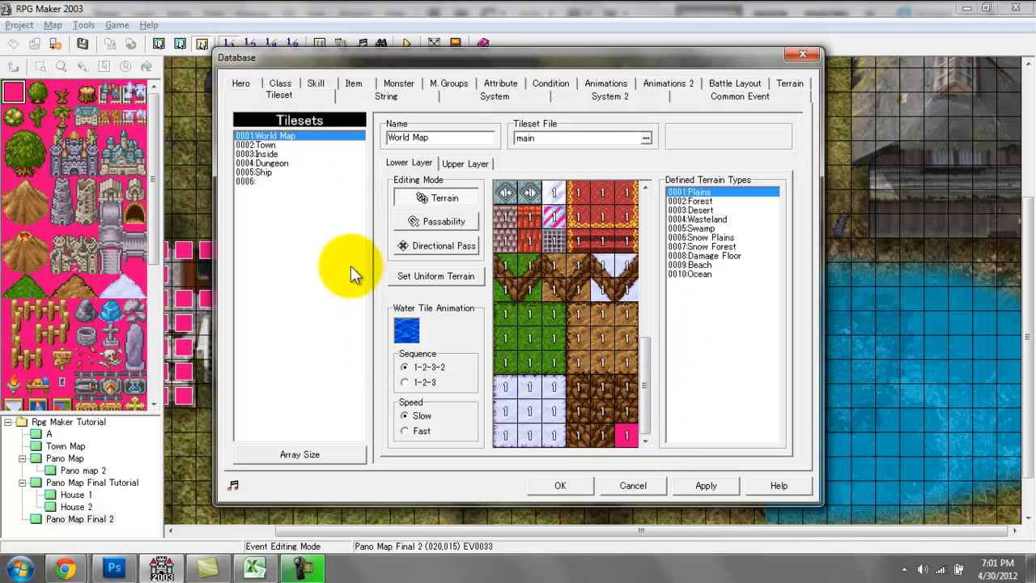
- Name the sixth tileset Map Mod
left_click(273, 182)
left_click(432, 137)
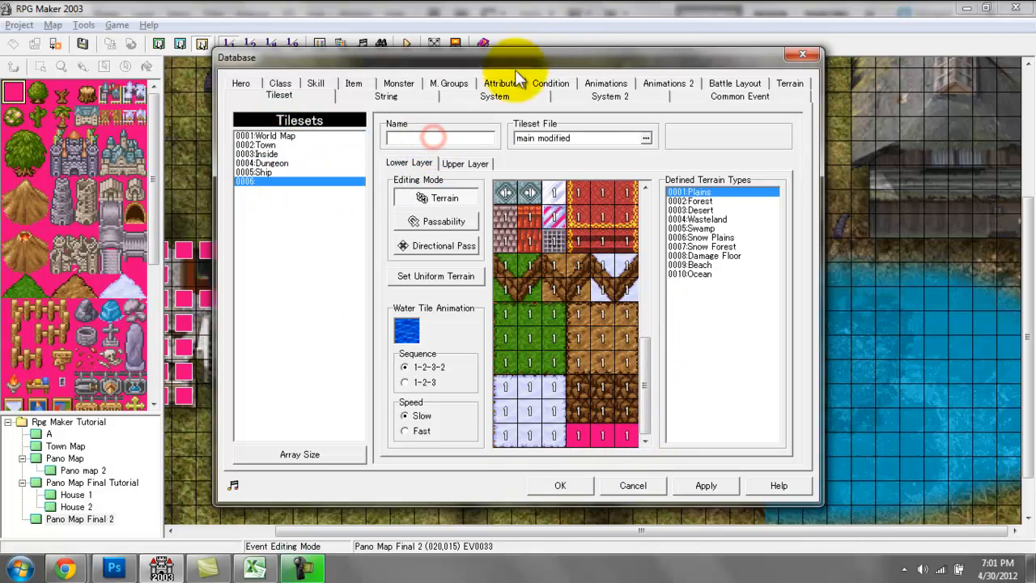
left_click(294, 180)
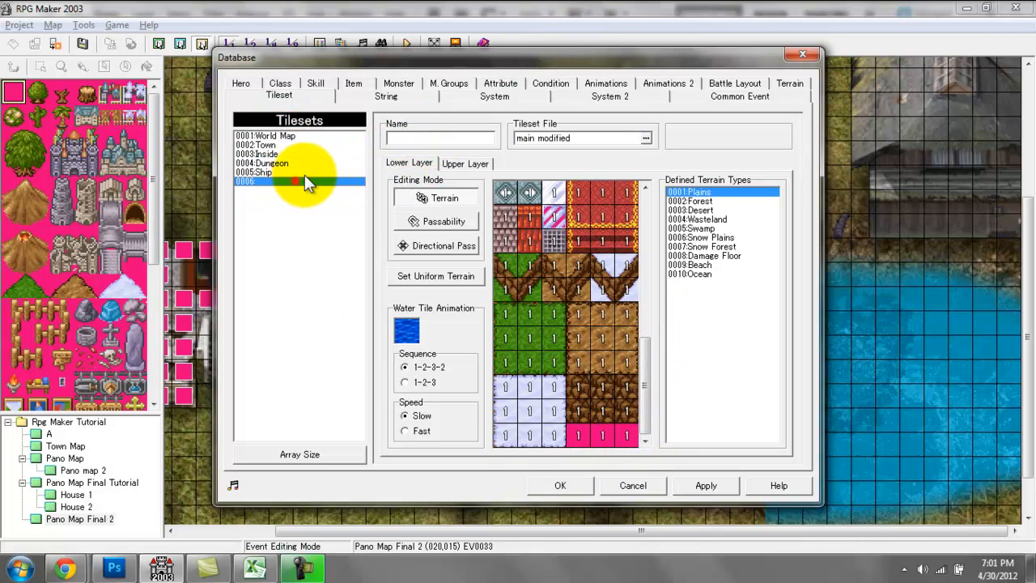
left_click(446, 135)
type("M")
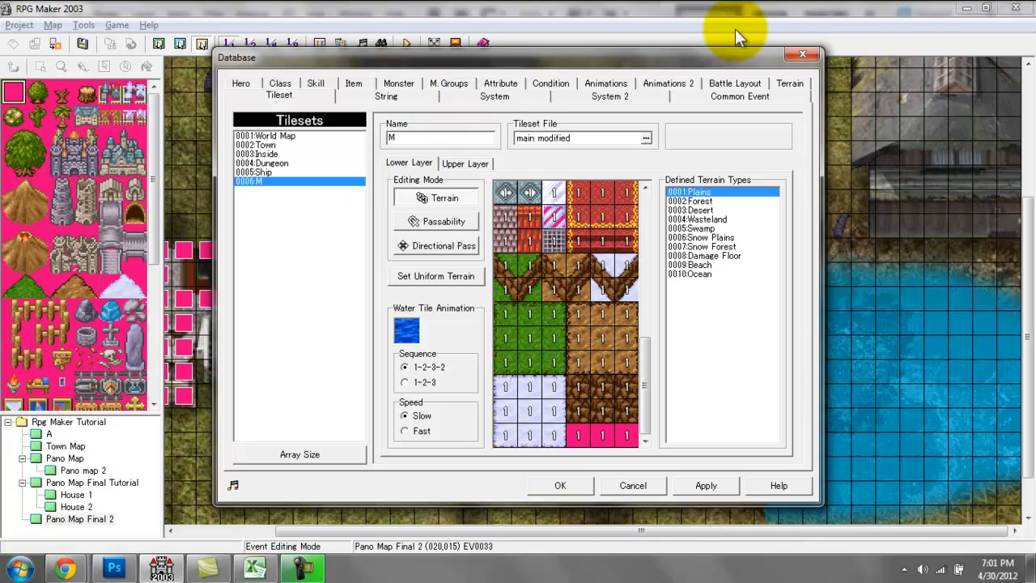
type("ap MoD")
key("BackSpace")
type("d")
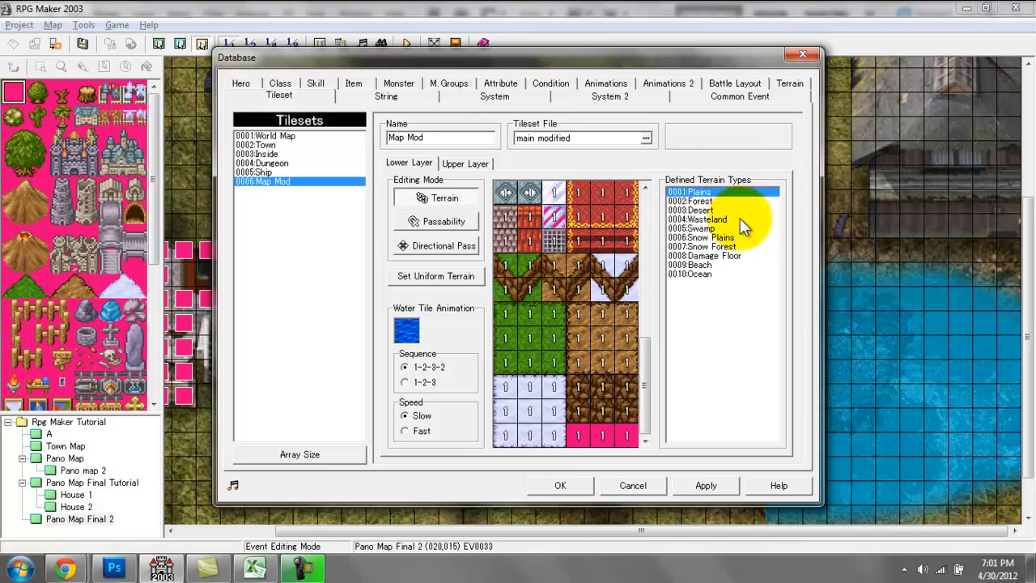
- Set the first two of Map Mod's three pink lower-layer tiles to Ocean terrain and apply the change
left_click(697, 275)
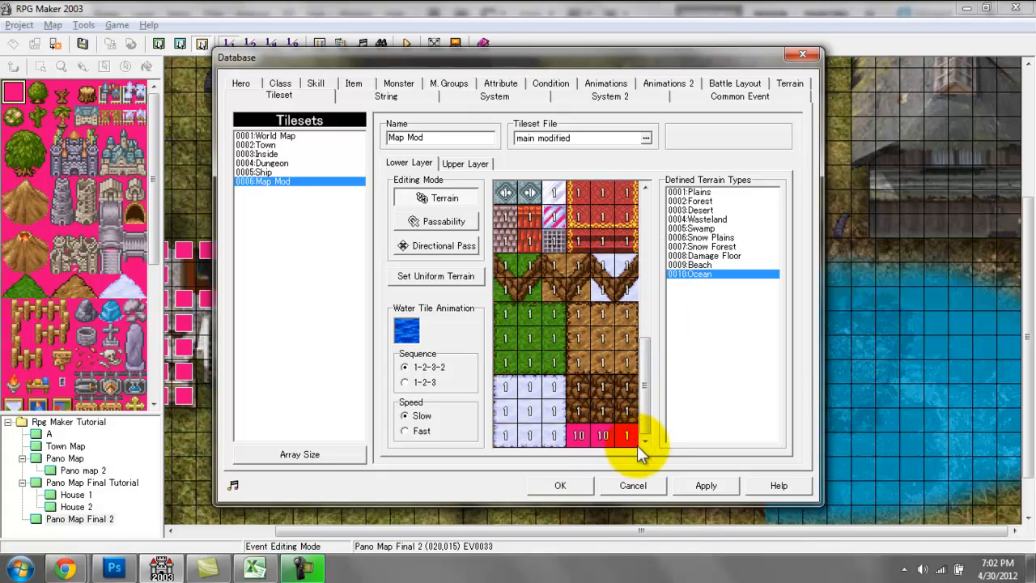
left_click(721, 486)
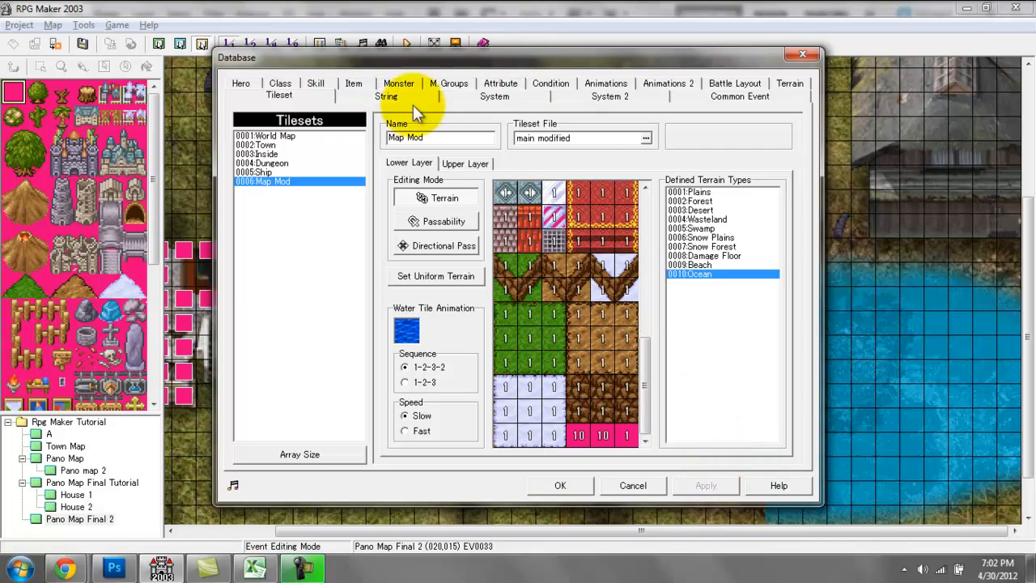
- Examine the database's Plains and Ocean terrain settings, including vehicle interaction and sprite display, and close the database
left_click(779, 87)
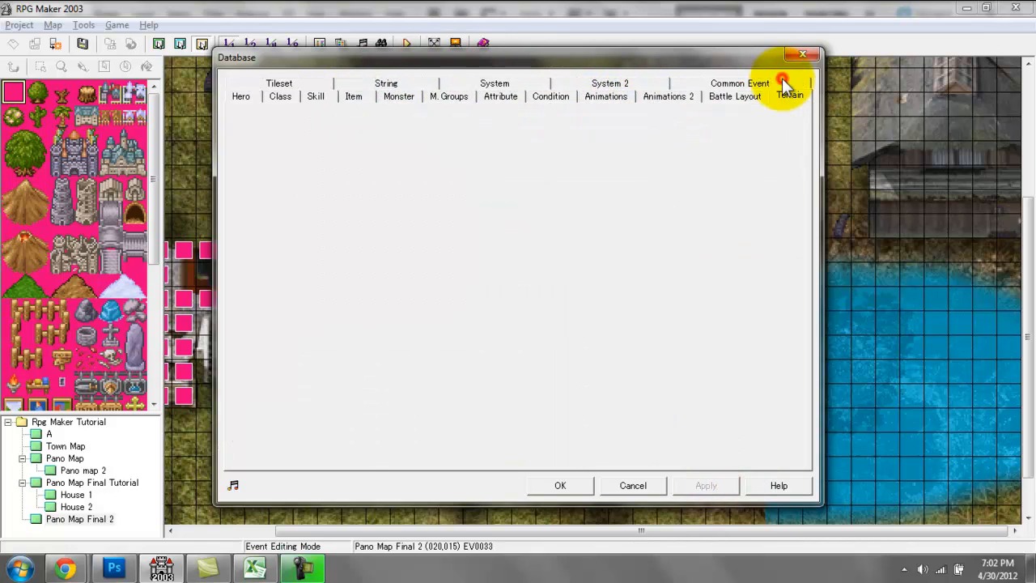
left_click(258, 136)
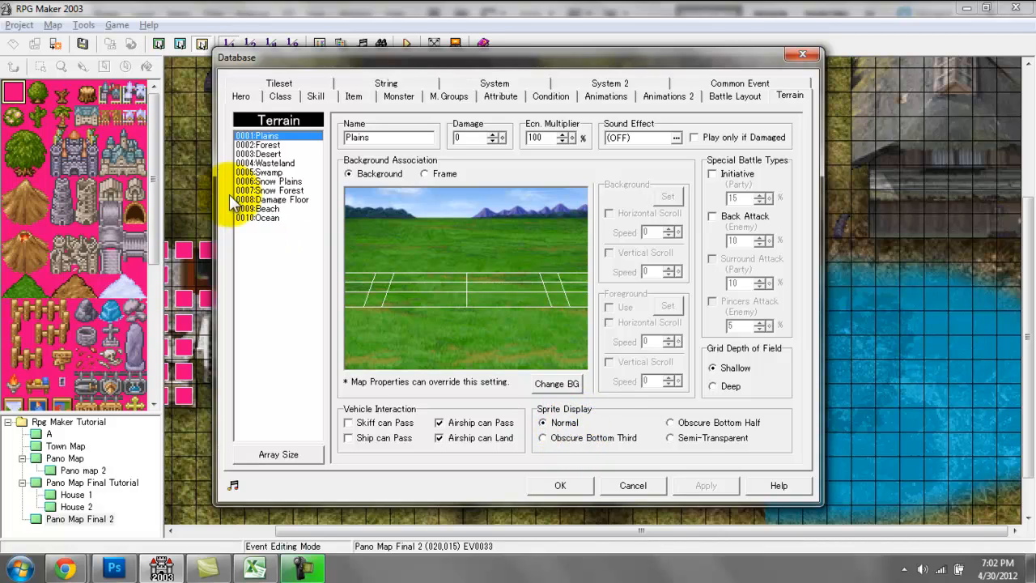
left_click(270, 219)
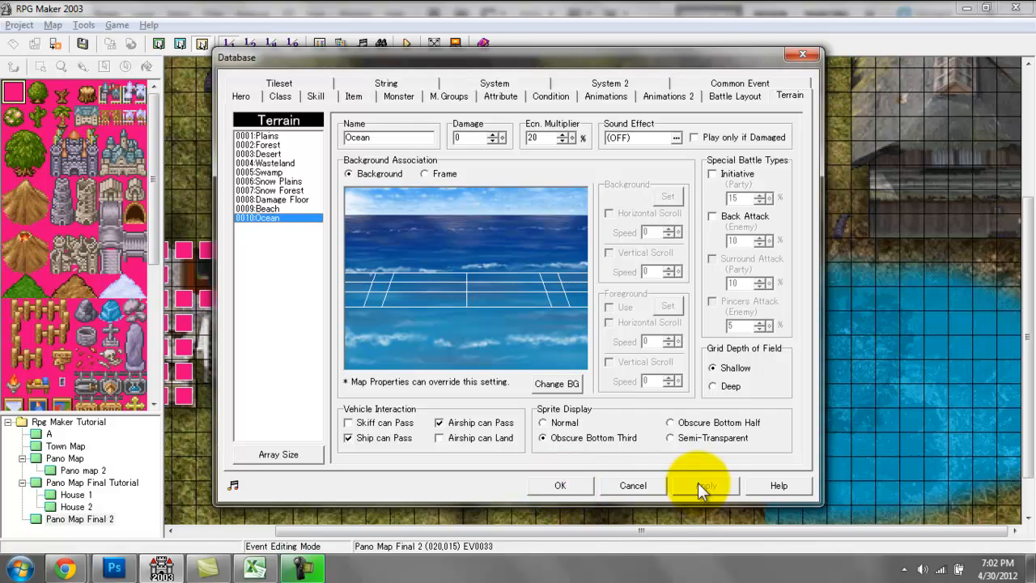
left_click(568, 485)
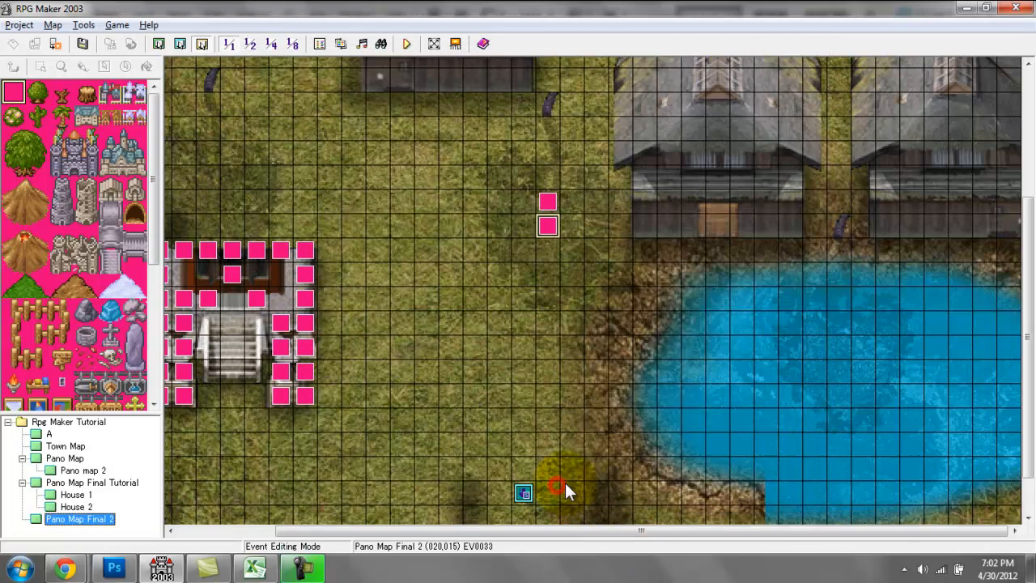
- Try the Map Mod tileset in Pano Map Final 2's properties, restore World Map, and confirm the properties
right_click(41, 526)
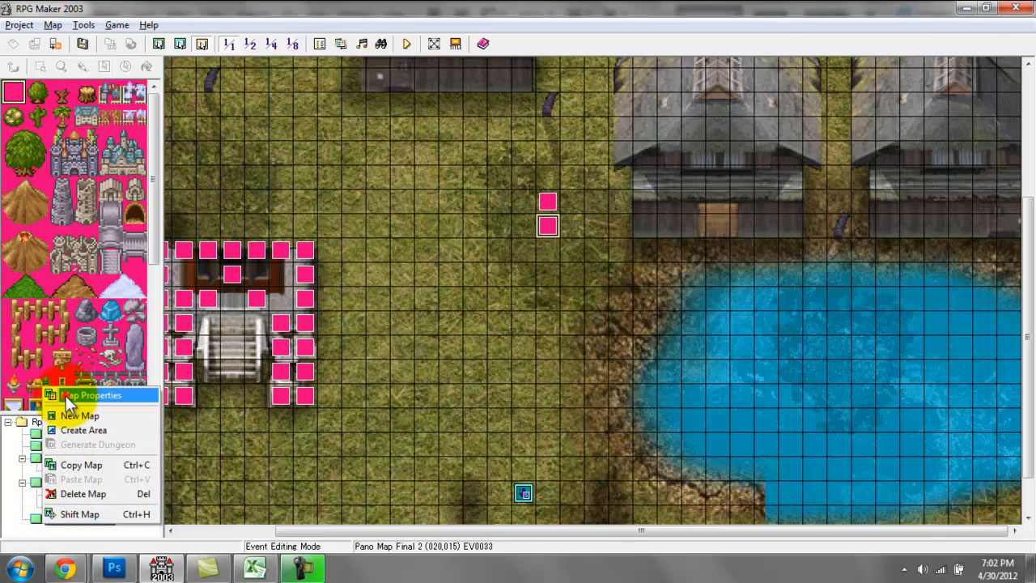
left_click(66, 396)
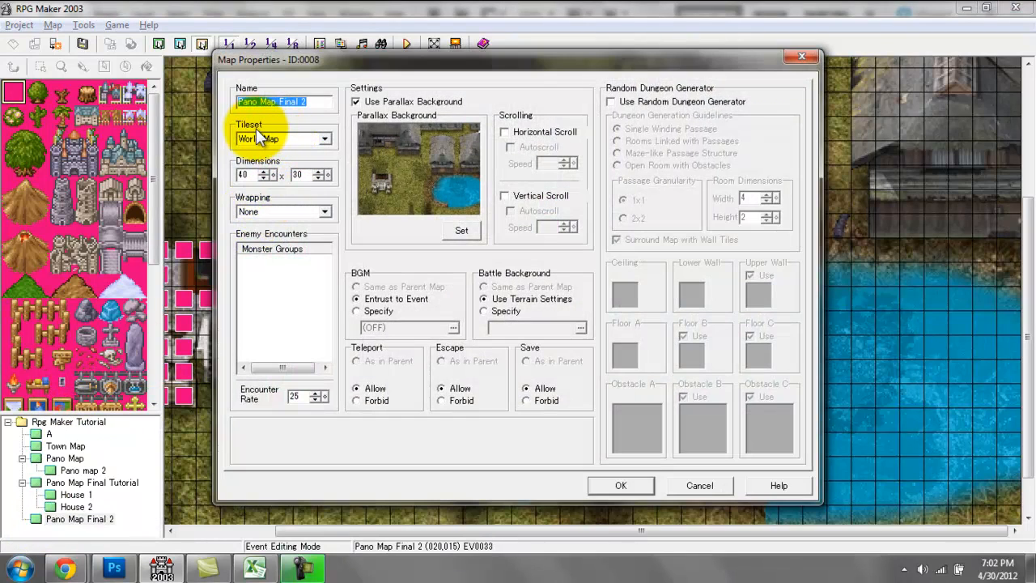
left_click(294, 139)
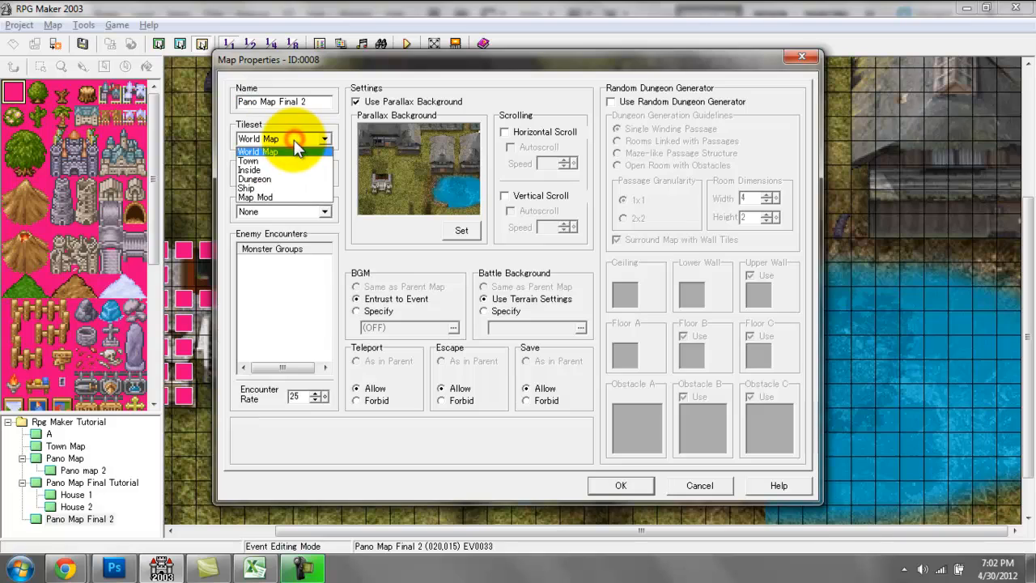
left_click(277, 202)
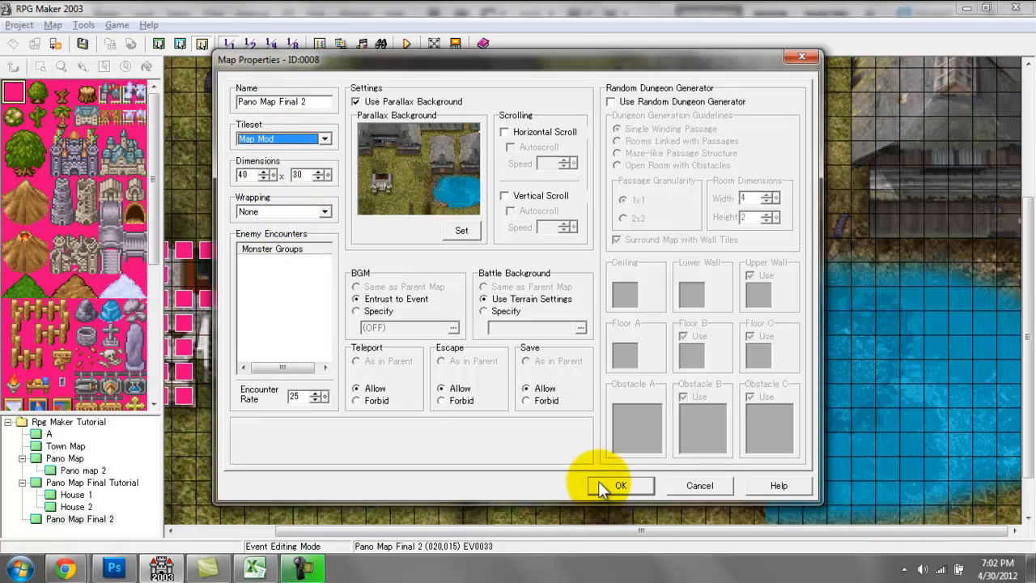
left_click(260, 138)
left_click(255, 149)
left_click(621, 481)
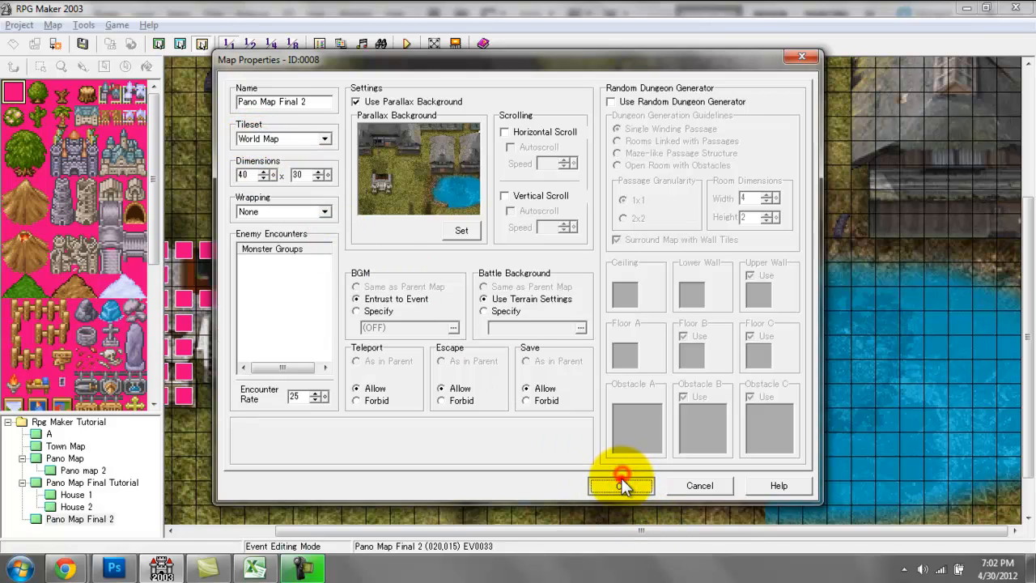
- Paint a one-tile-high strip of the dark brown rock tile along the pond's upper edge on the lower layer
left_click(159, 44)
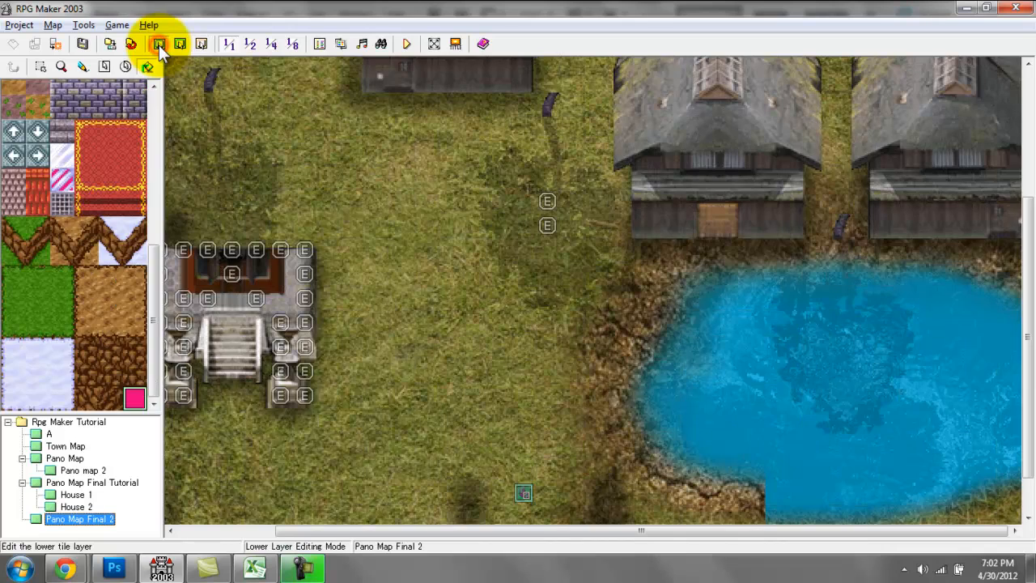
left_click(110, 397)
left_click(87, 398)
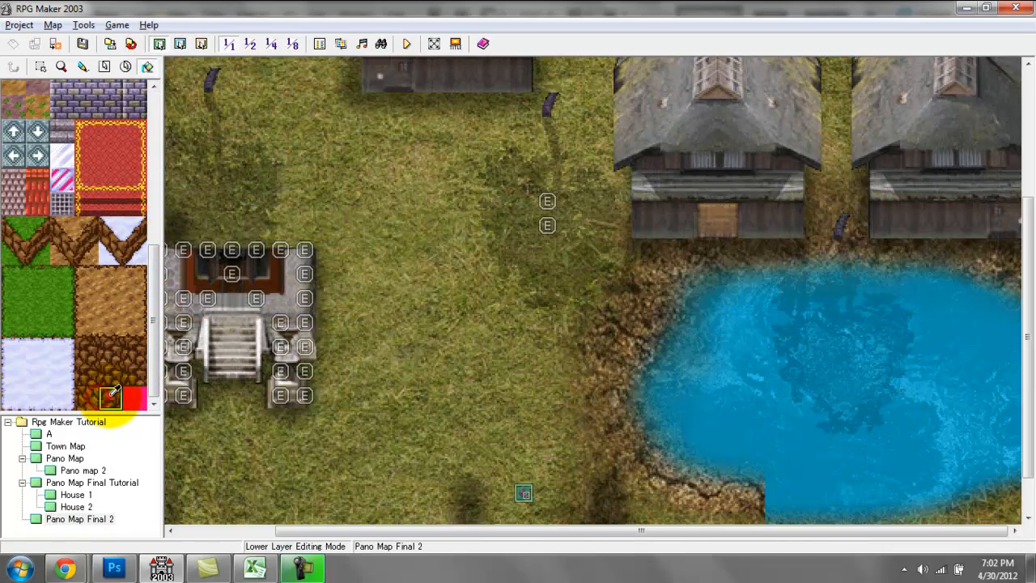
left_click(109, 396)
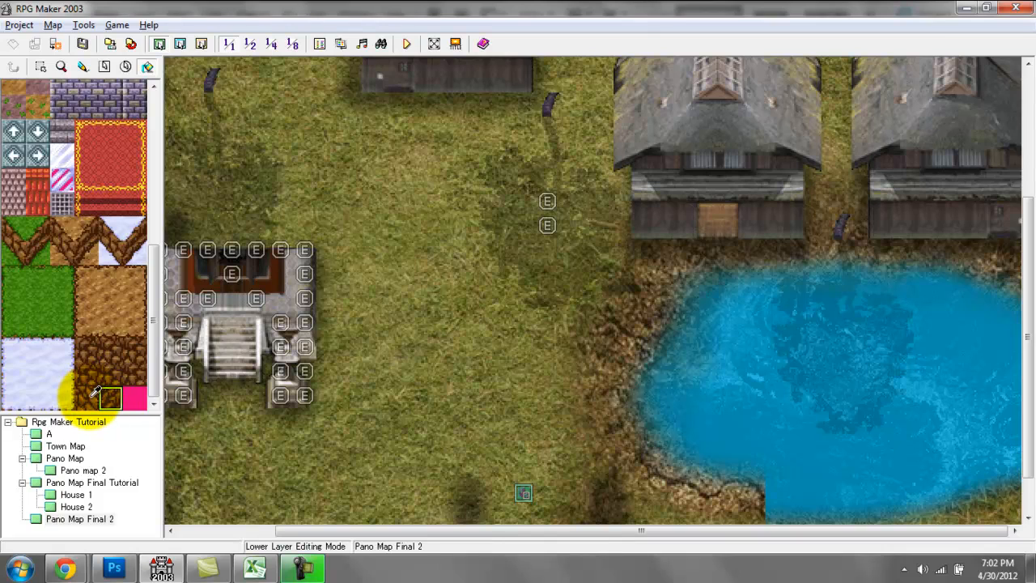
left_click(87, 398)
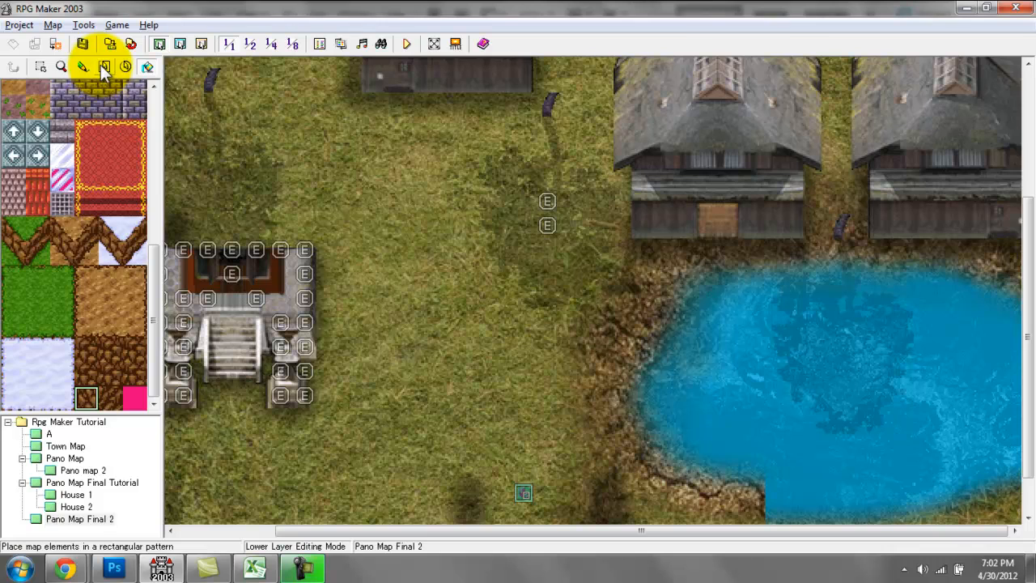
left_click(109, 400)
left_click(91, 400)
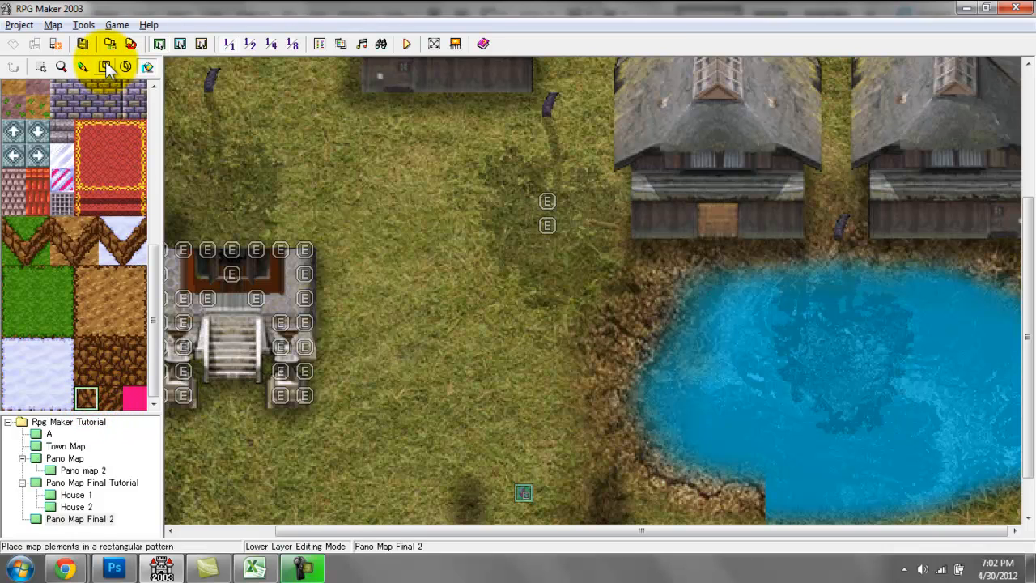
left_click(105, 68)
left_click_drag(721, 281, 1017, 273)
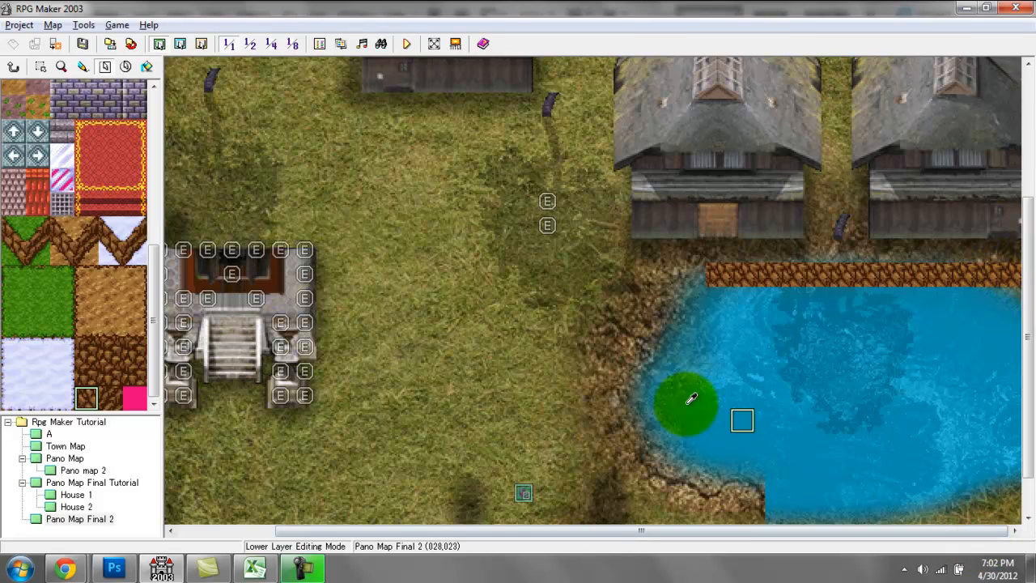
- Cover the rest of the pond with dark brown rock tiles using rectangular fills, following its stepped shoreline
left_click(86, 398)
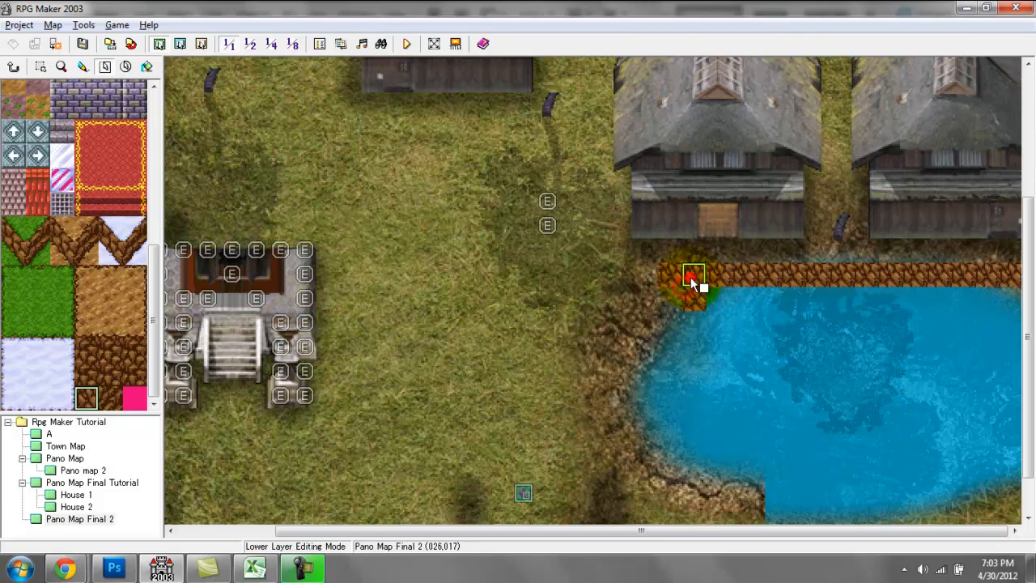
left_click(670, 279)
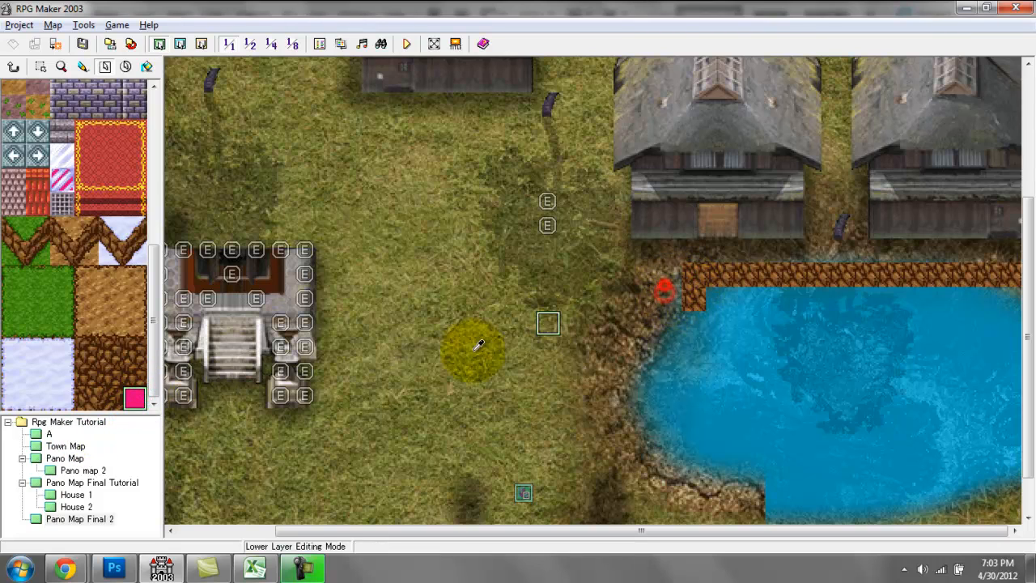
mouse_move(720, 308)
left_mouse_down()
mouse_move(1009, 319)
mouse_move(1017, 350)
mouse_move(895, 434)
mouse_move(738, 433)
mouse_move(706, 416)
mouse_move(695, 362)
mouse_move(678, 417)
mouse_move(717, 458)
mouse_move(739, 465)
mouse_move(909, 464)
mouse_move(857, 502)
mouse_move(817, 492)
mouse_move(996, 495)
left_mouse_up()
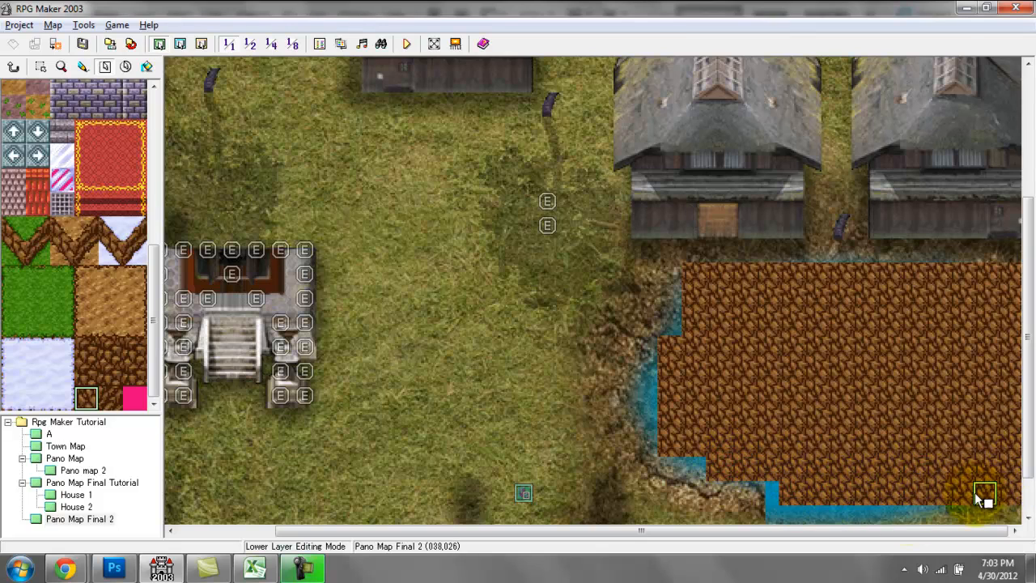
mouse_move(771, 488)
left_mouse_down()
mouse_move(847, 518)
mouse_move(832, 492)
mouse_move(700, 469)
left_mouse_up()
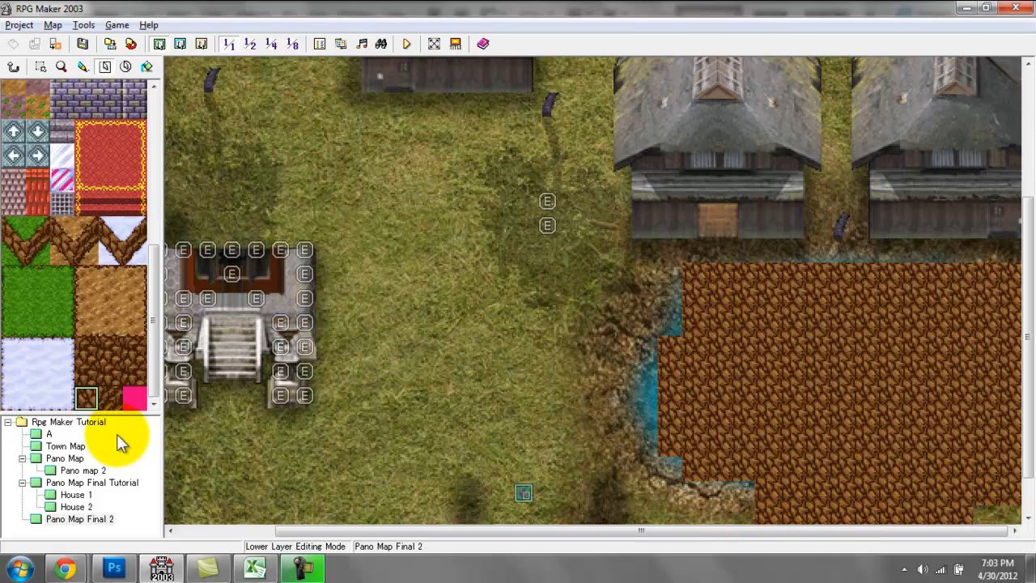
- Examine the World Map tileset's lower-layer terrain numbers in the database, including the dark brown rock tiles, and close the database
left_click(318, 45)
left_click(293, 87)
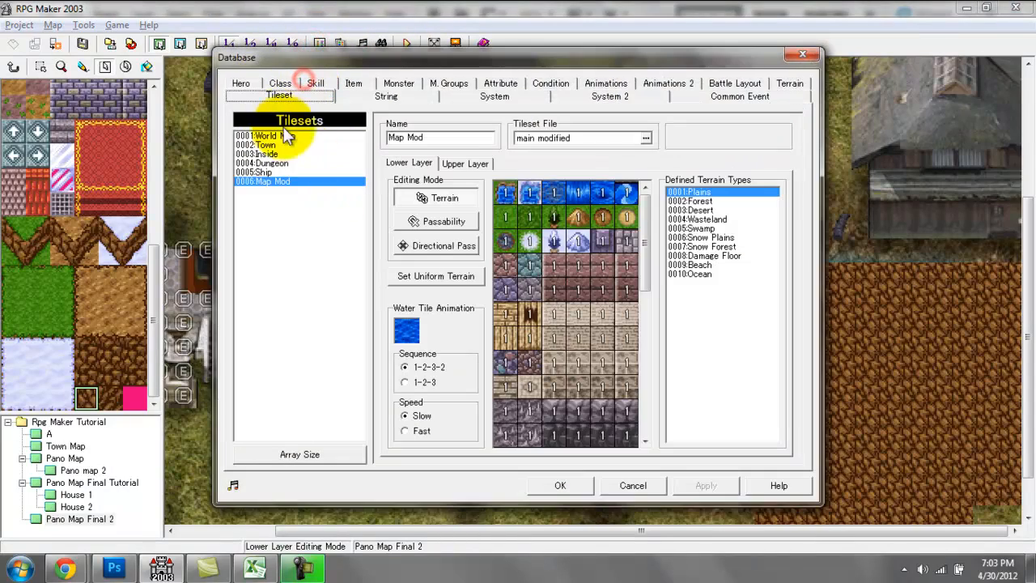
left_click(280, 138)
left_click_drag(646, 255, 631, 442)
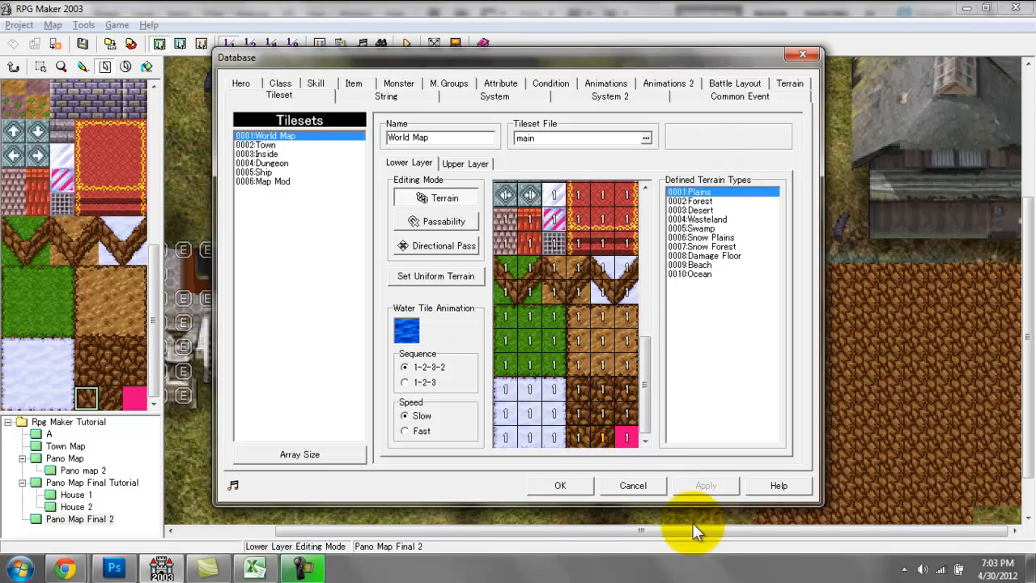
left_click(571, 491)
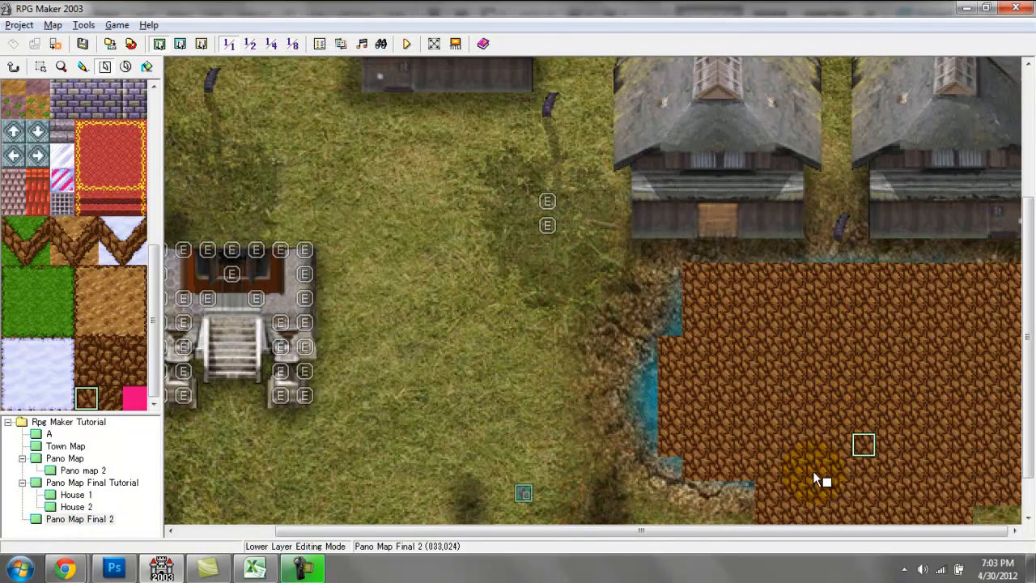
- Set Pano Map Final 2's tileset to Map Mod in its map properties and select the tile that replaces the dark brown rock
right_click(83, 518)
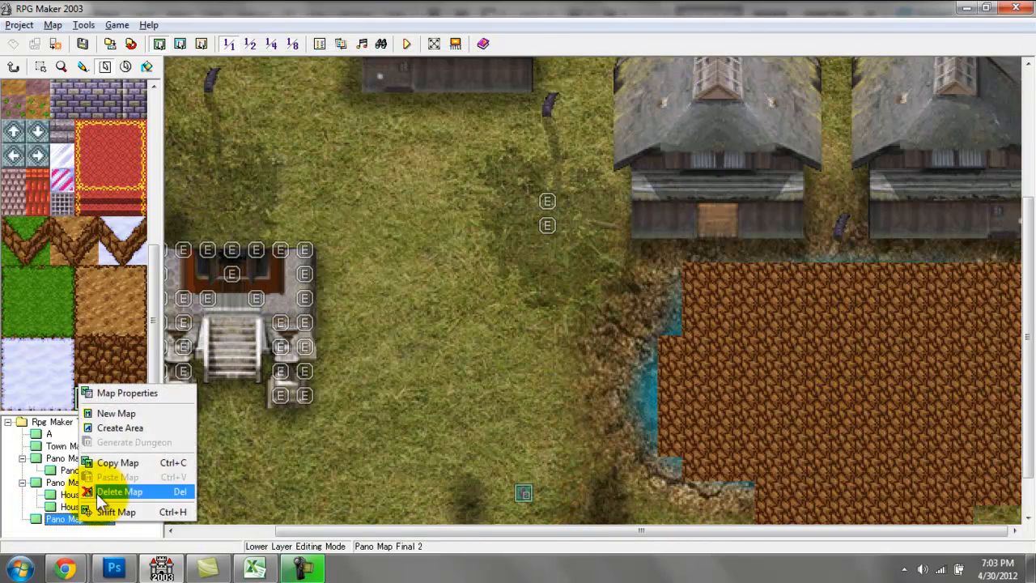
left_click(118, 388)
left_click(316, 140)
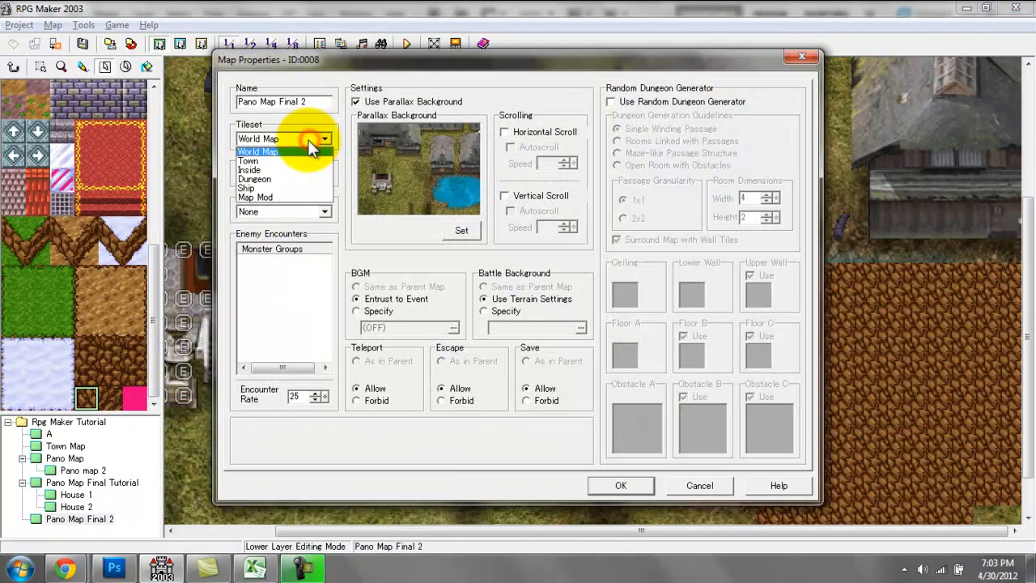
left_click(278, 198)
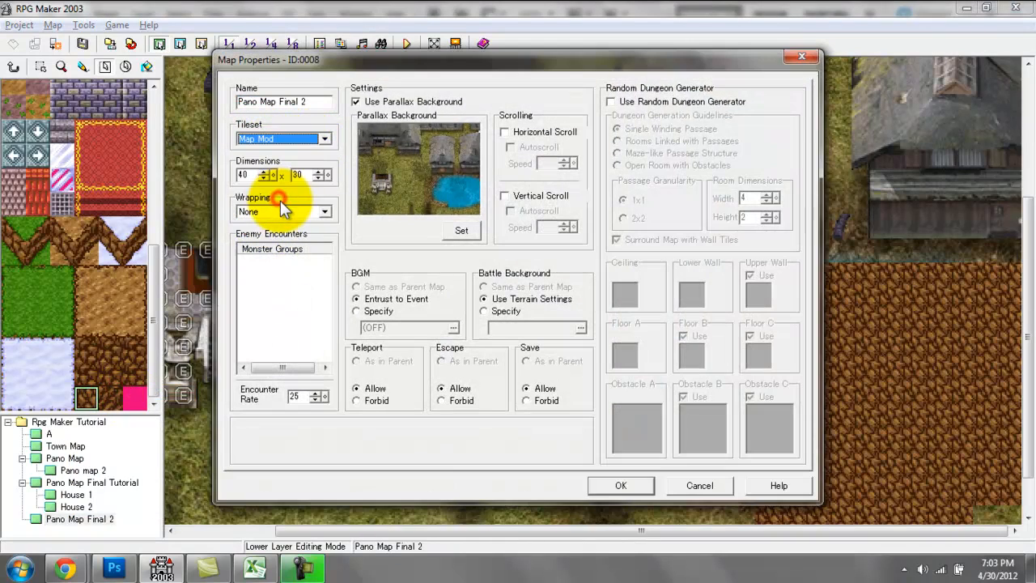
left_click(634, 487)
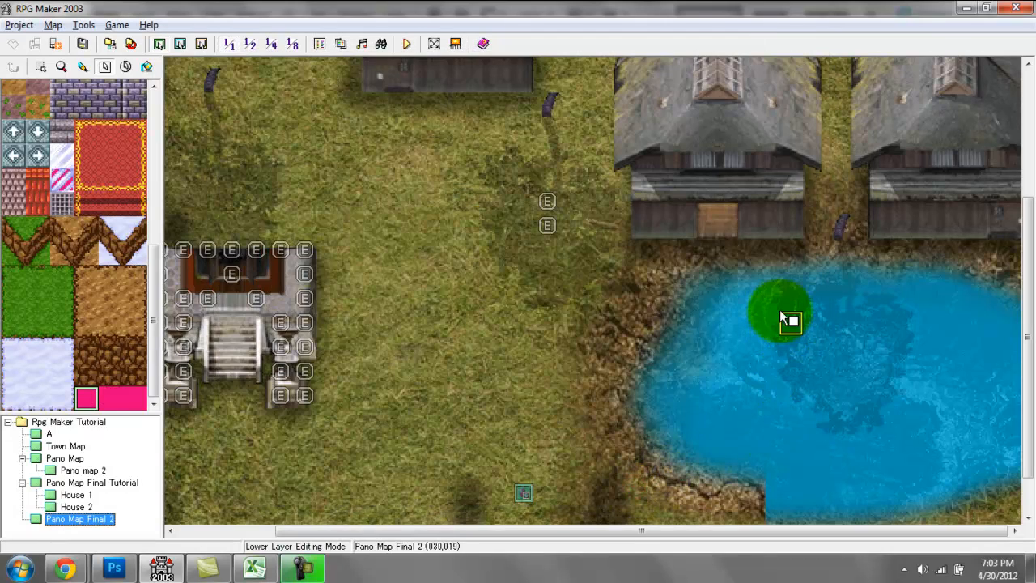
left_click(87, 396)
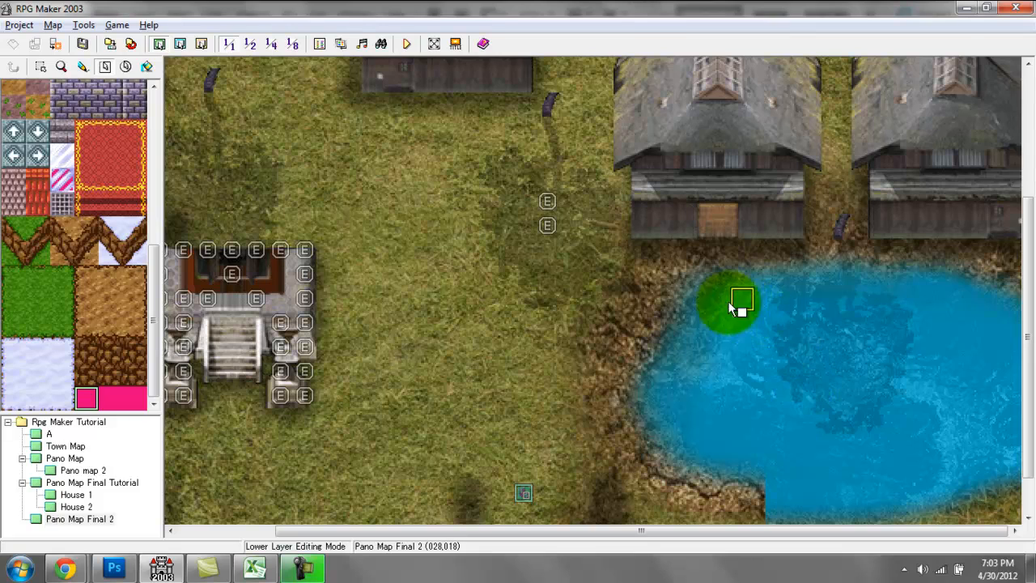
- Examine the Map Mod tileset's terrain assignments and the Ocean terrain's vehicle and sprite display settings, and close the database
left_click(319, 43)
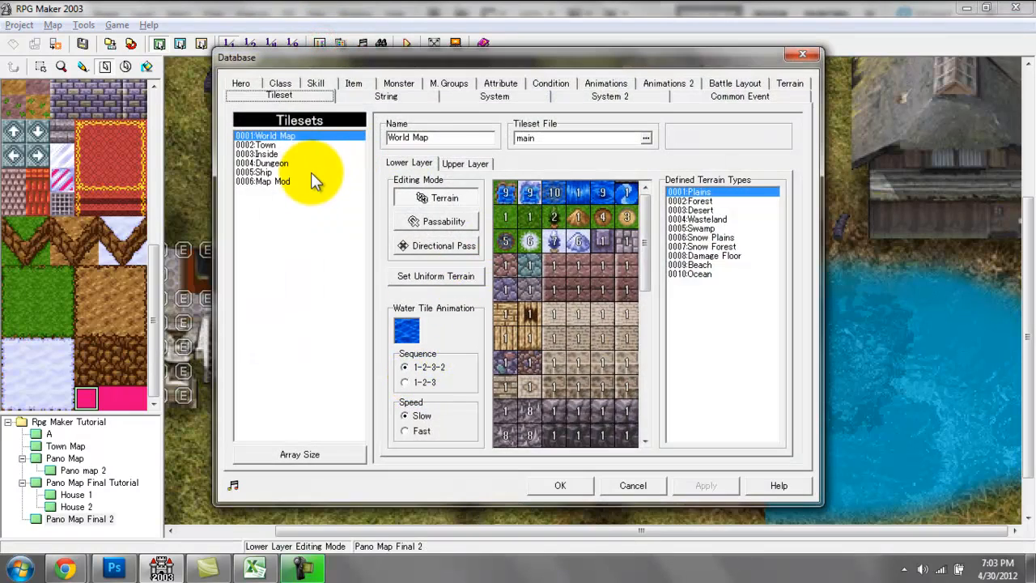
left_click(332, 181)
left_click_drag(646, 235, 588, 443)
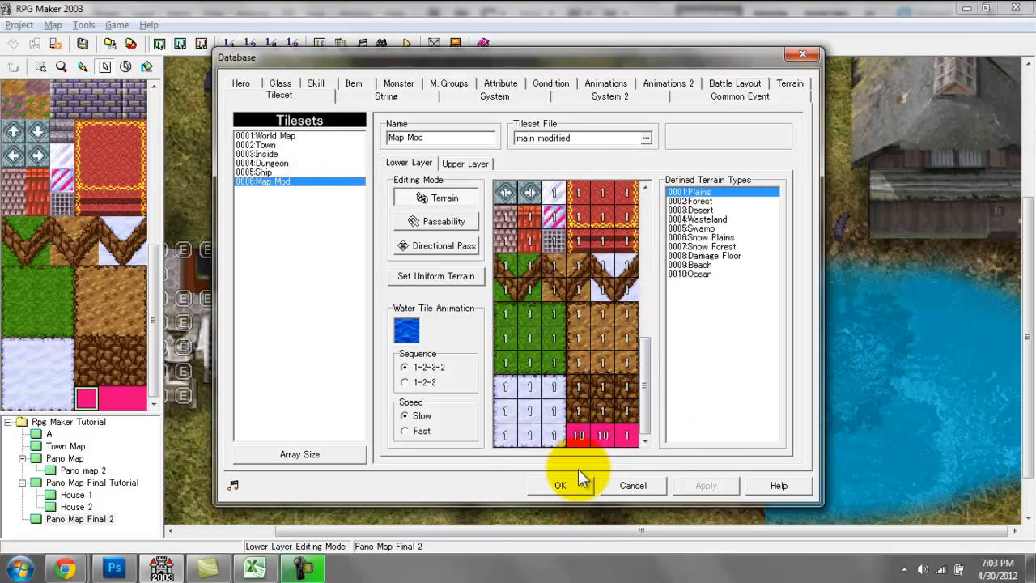
left_click(702, 274)
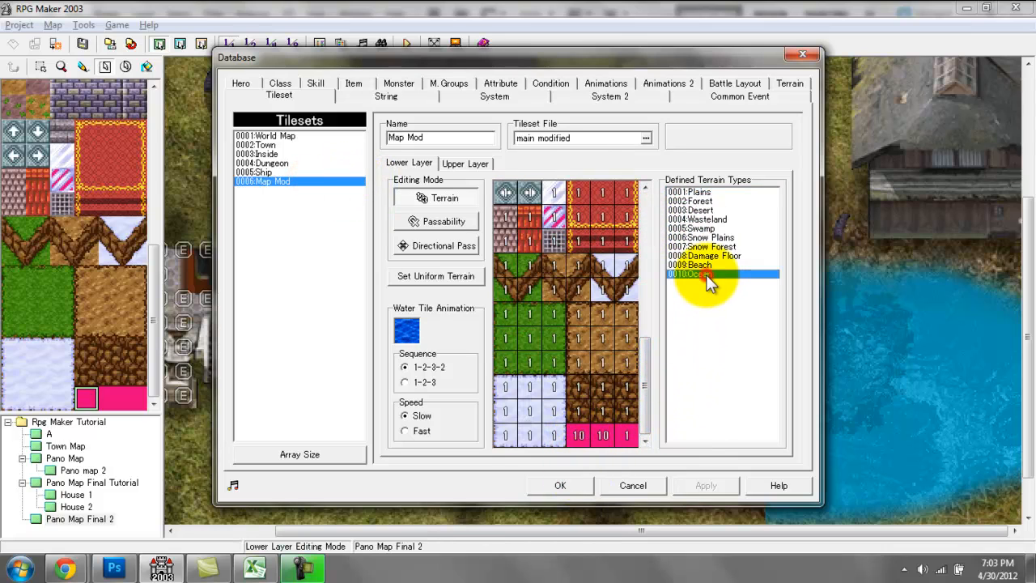
left_click(789, 83)
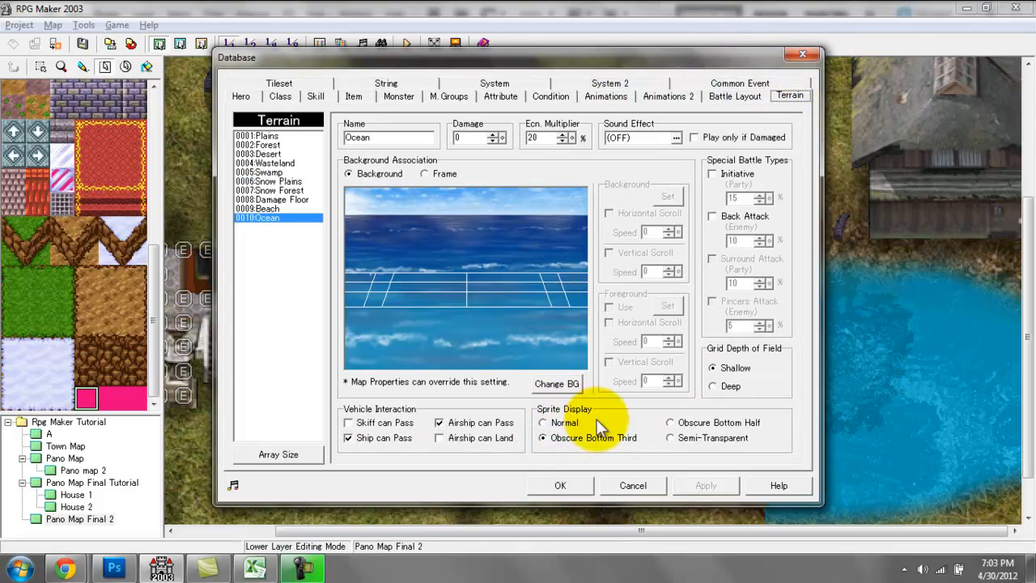
left_click(567, 485)
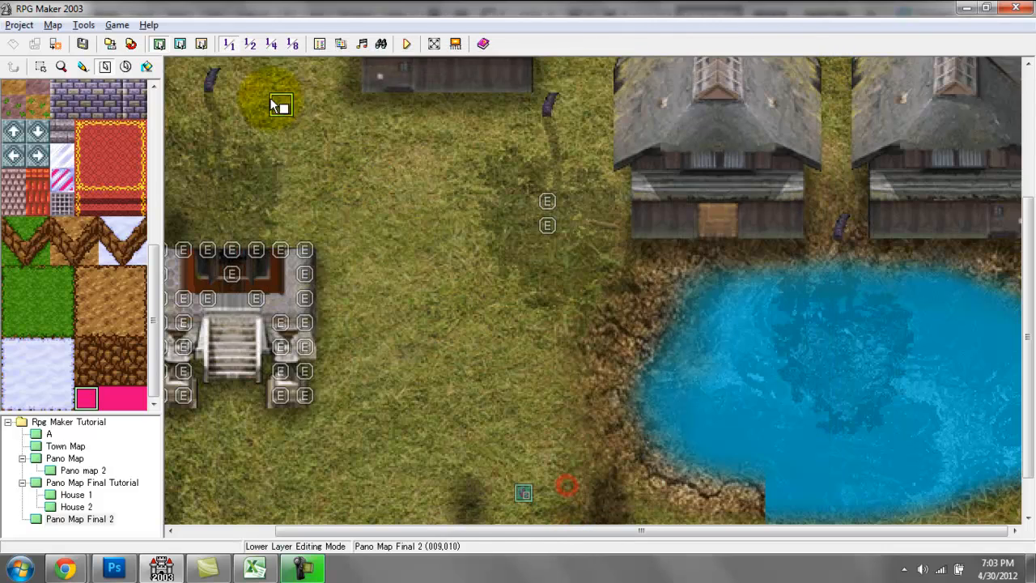
- Switch to event editing, test-play the game at the pond's shore, and close the test window
left_click(202, 46)
left_click(407, 44)
key("Return")
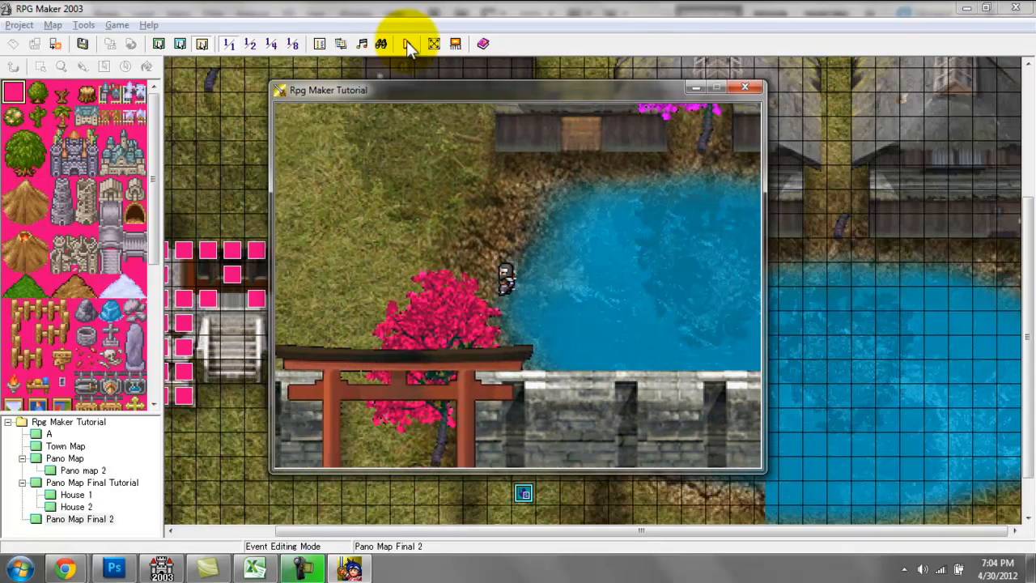
left_click(746, 89)
- Set Pano Map Final 2's tileset back to World Map in its map properties
right_click(66, 519)
left_click(161, 391)
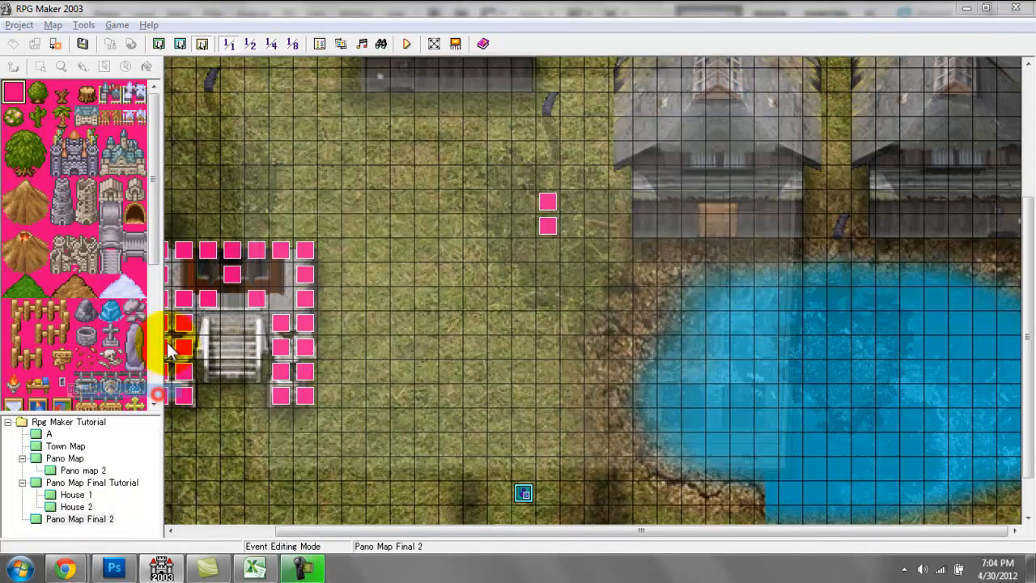
left_click(260, 144)
left_click(273, 152)
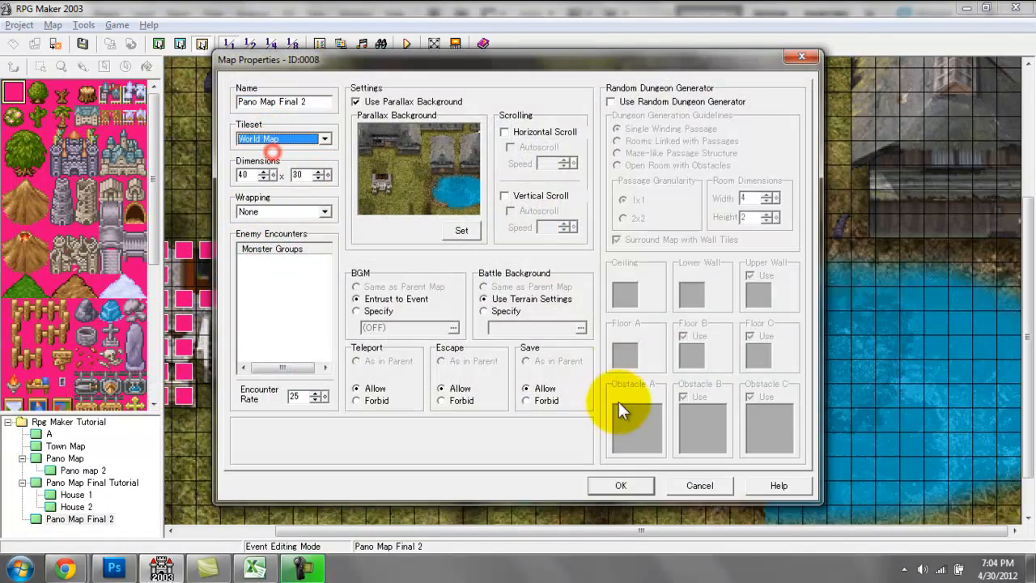
left_click(623, 483)
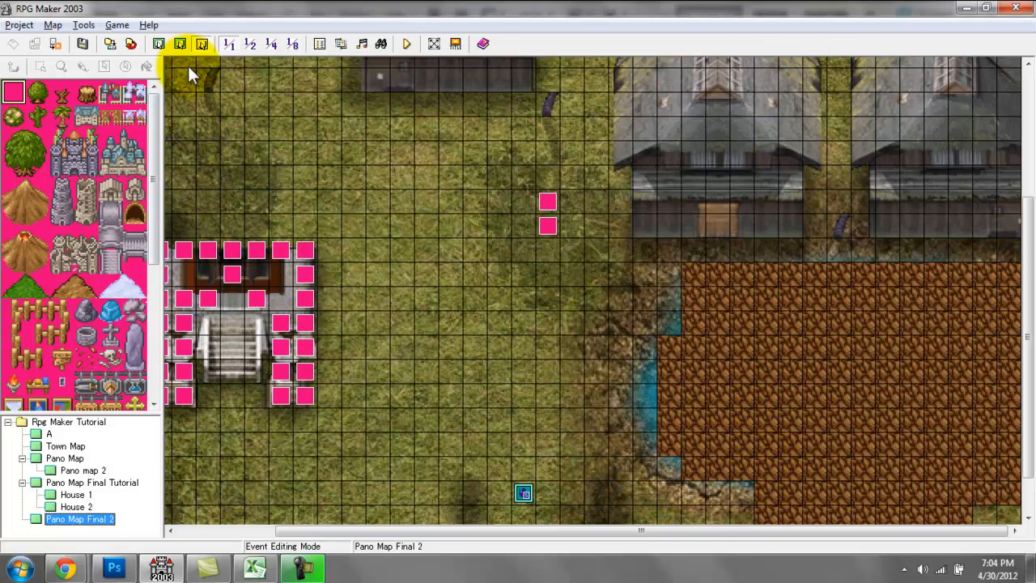
- Erase the stray rock tile at the pond's western edge with the transparent lower-layer tile and save the map
left_click(159, 43)
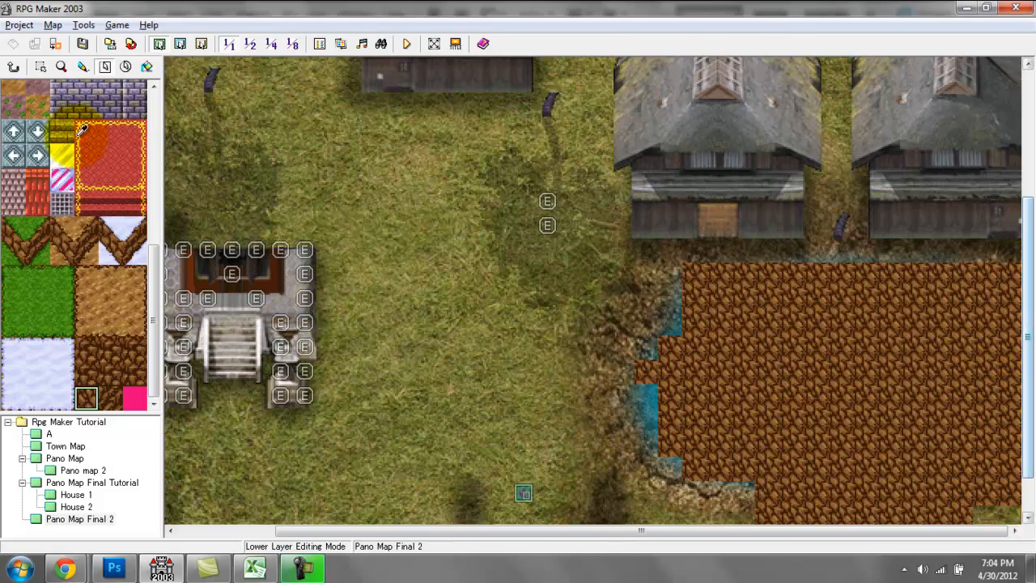
left_click(153, 105)
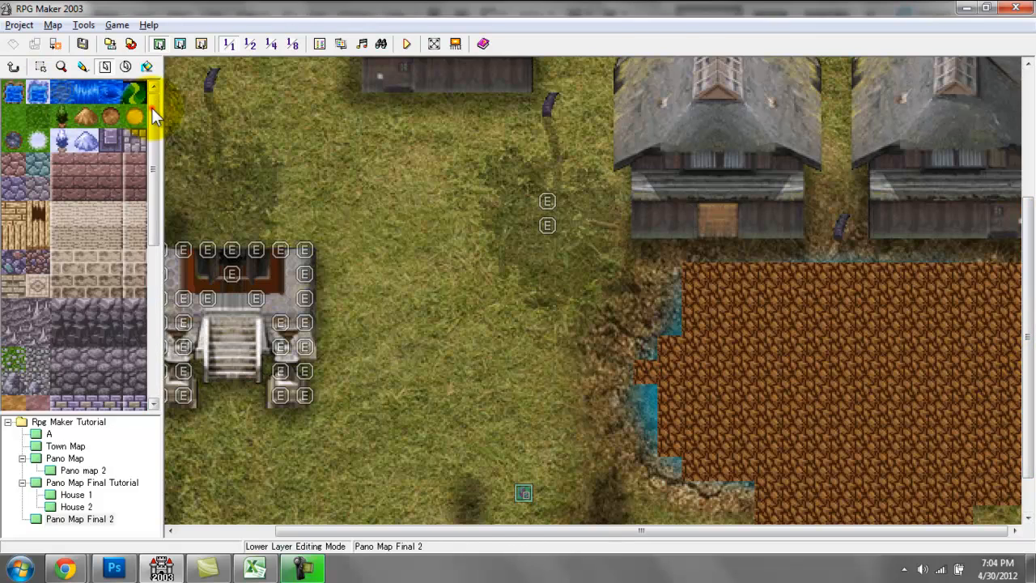
left_click(154, 348)
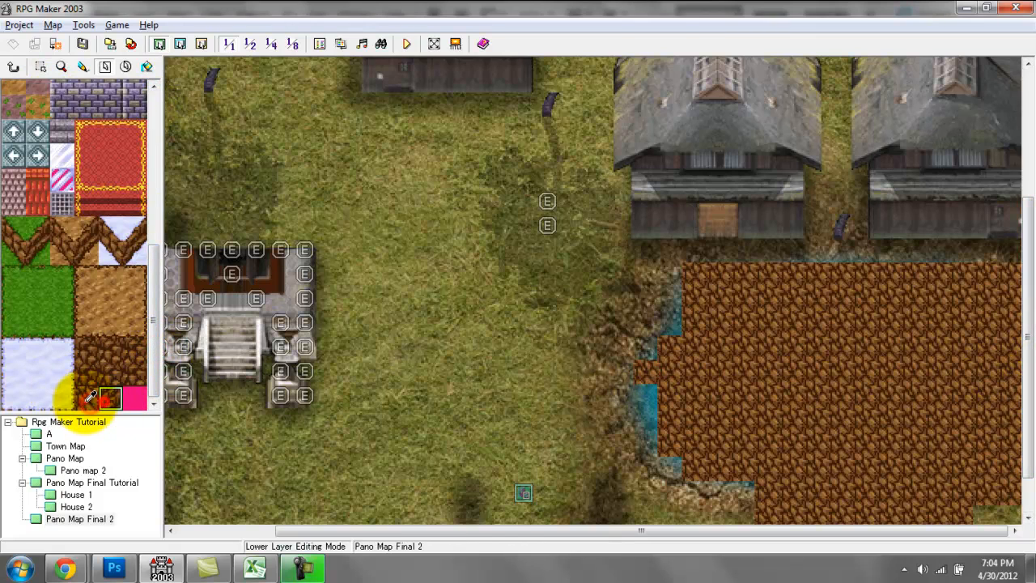
left_click(134, 398)
mouse_move(653, 365)
left_mouse_down()
mouse_move(643, 380)
mouse_move(658, 435)
left_mouse_up()
left_click(51, 25)
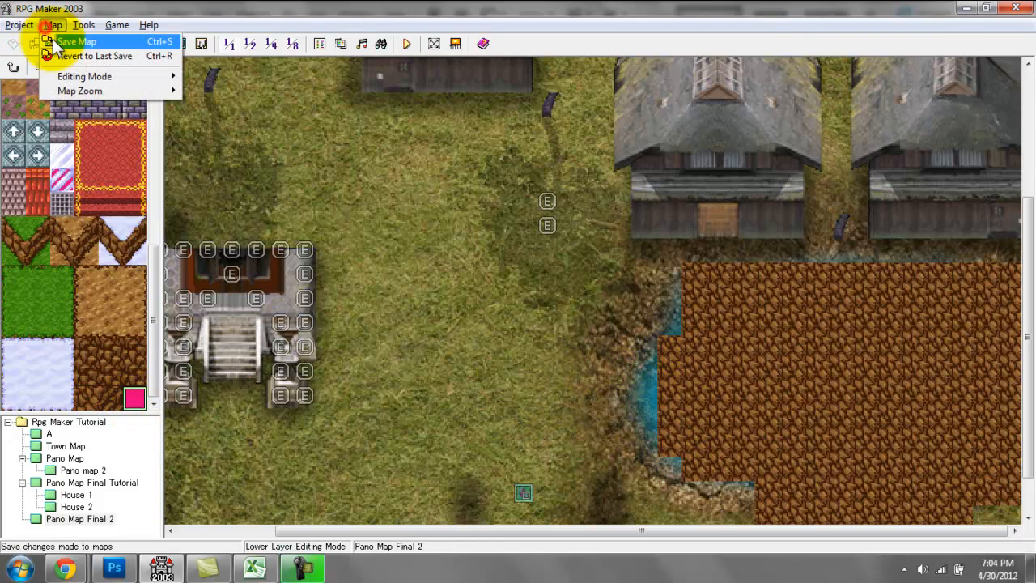
left_click(52, 41)
- Return to event editing and switch Pano Map Final 2's tileset to Map Mod in its map properties
left_click(200, 43)
right_click(60, 519)
left_click(146, 389)
left_click(275, 138)
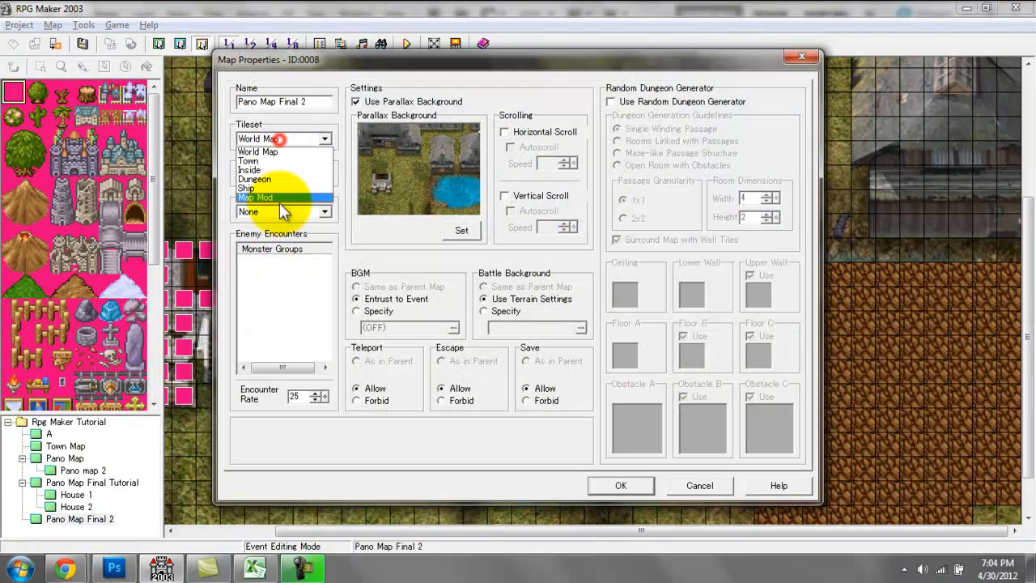
left_click(257, 197)
left_click(615, 484)
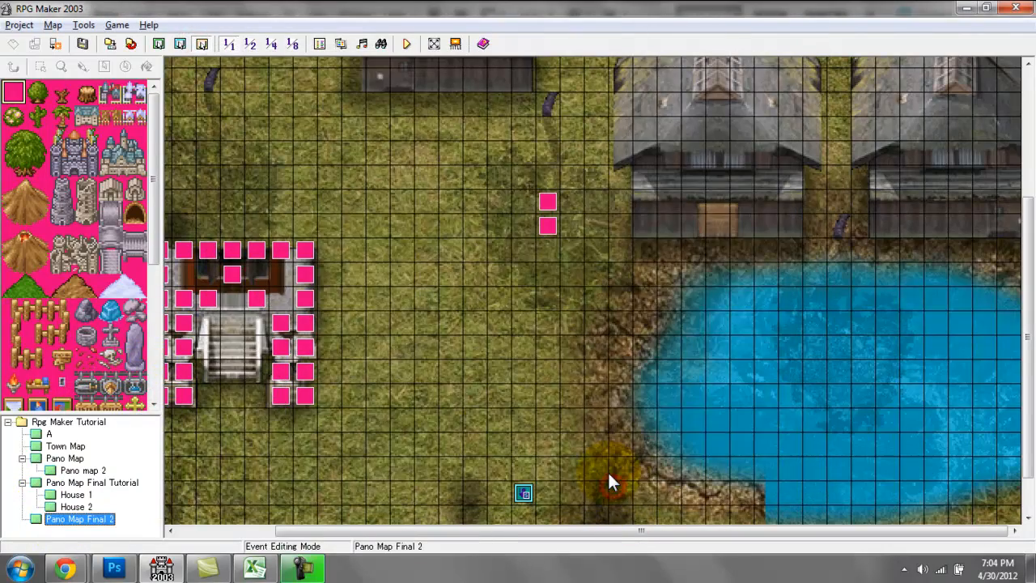
- Copy the tint and weather event at (020,016) from Pano Map Final Tutorial to the same tile in Pano Map Final 2
left_click_drag(1017, 416, 1017, 520)
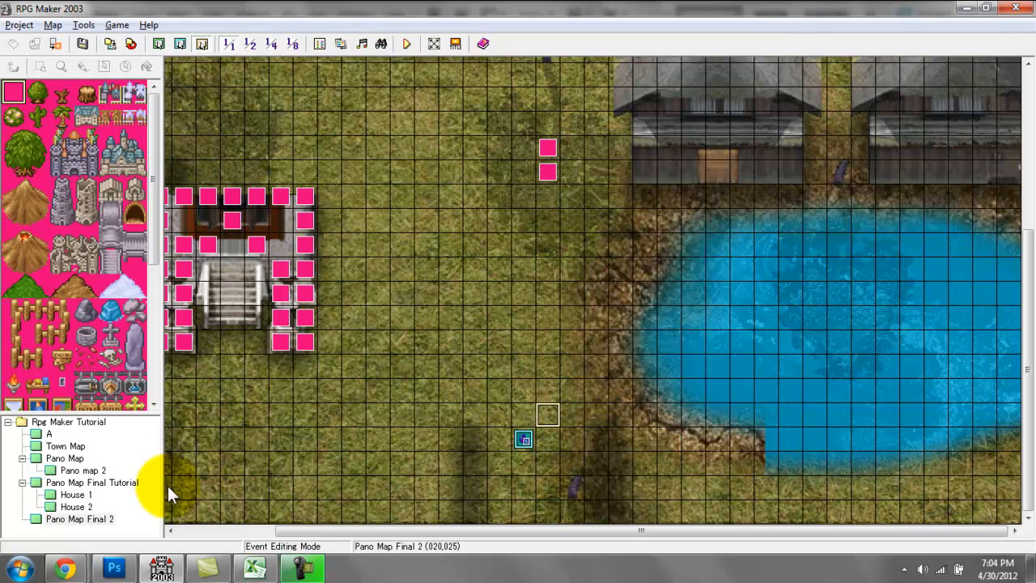
left_click(79, 483)
left_click_drag(1026, 365, 1025, 349)
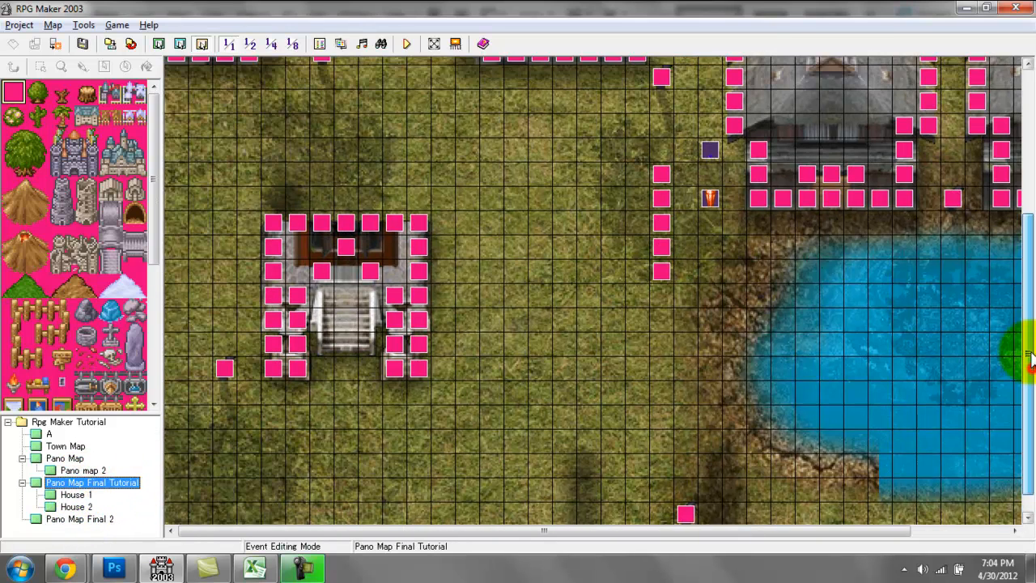
double_click(662, 224)
key("Escape")
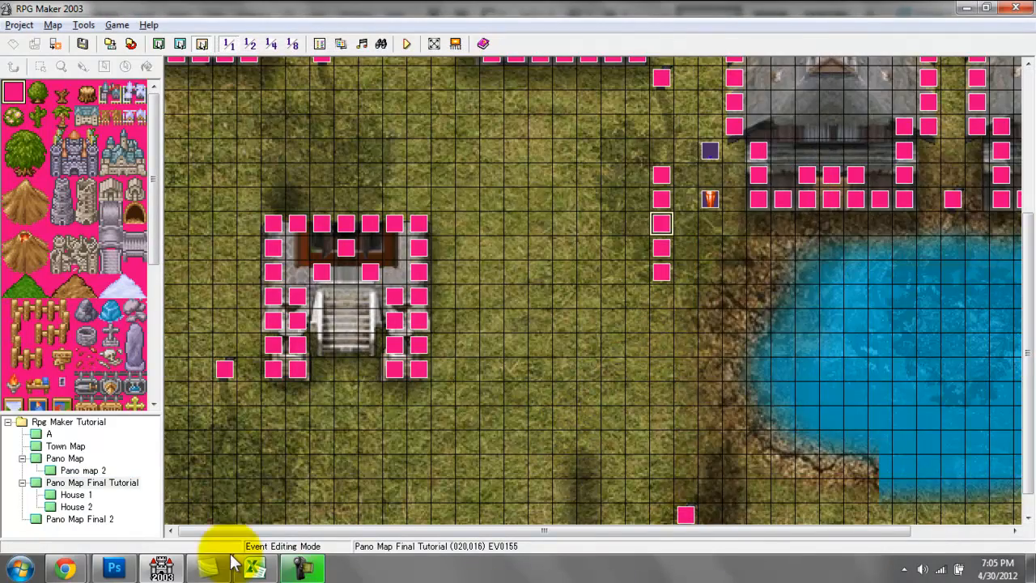
left_click(108, 518)
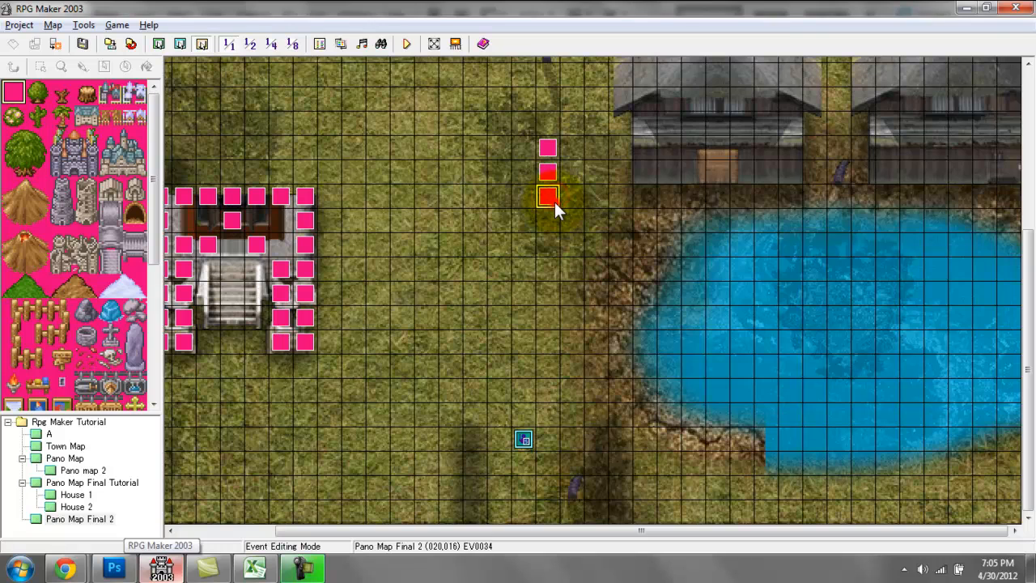
- Examine the Tint Screen and Weather Effects settings of the copied event at (020,016), and confirm the dialogs
double_click(554, 202)
double_click(570, 159)
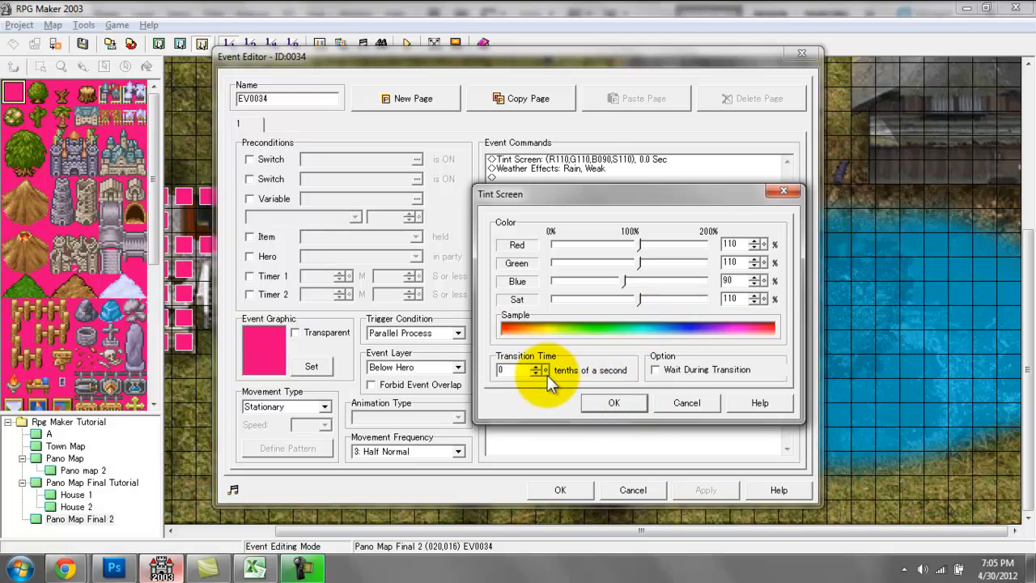
left_click(613, 402)
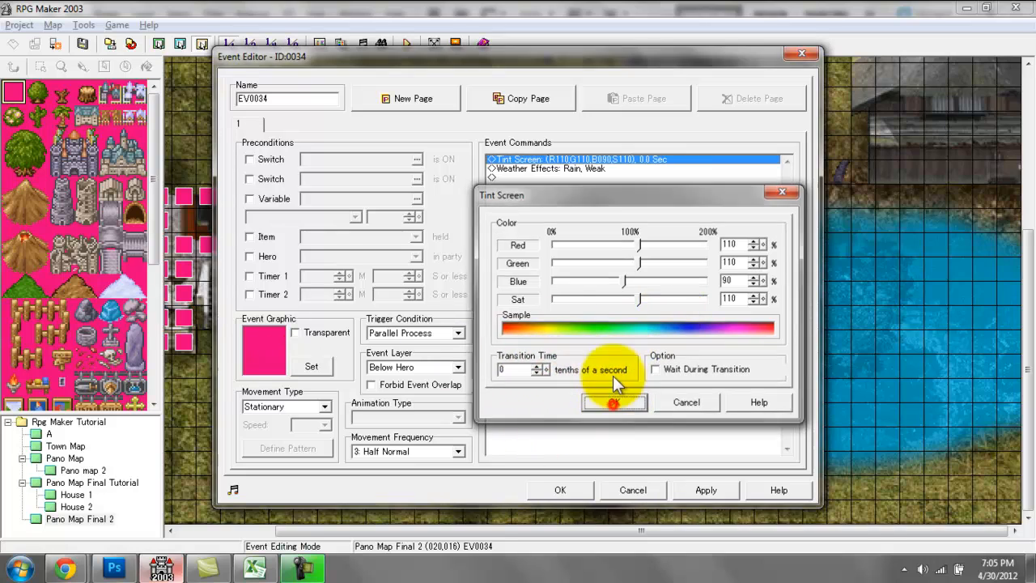
double_click(572, 170)
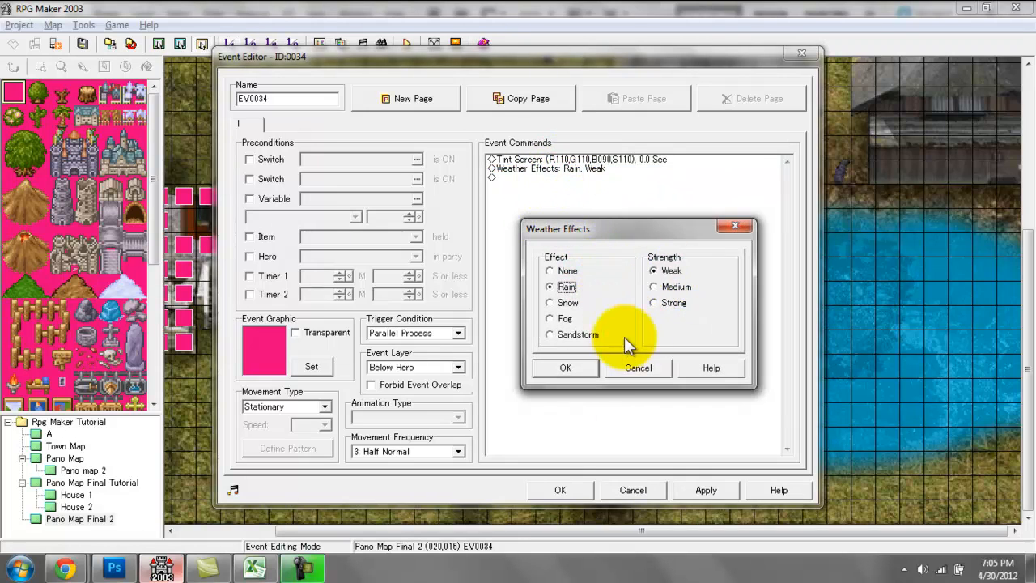
left_click(566, 368)
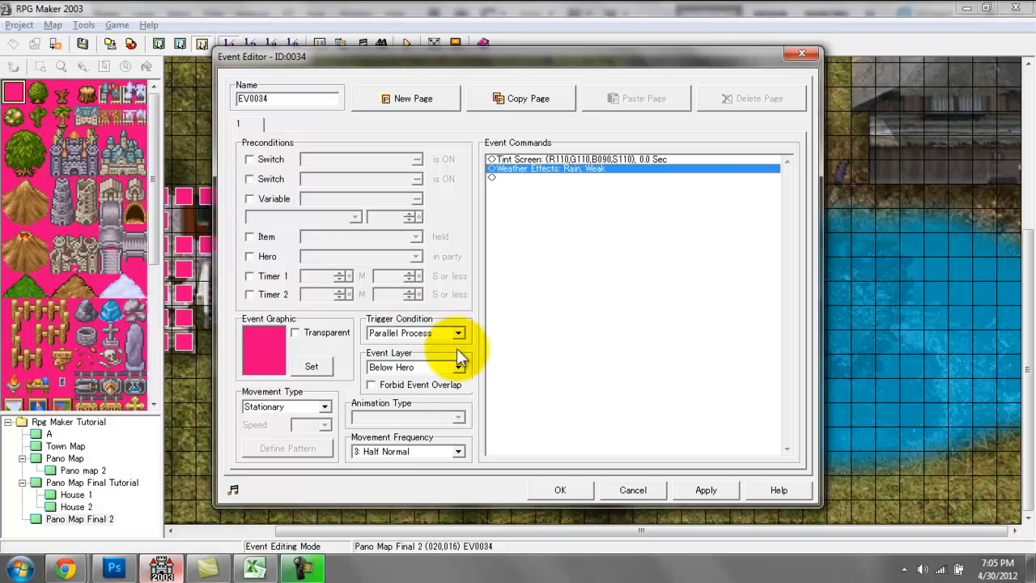
left_click(560, 491)
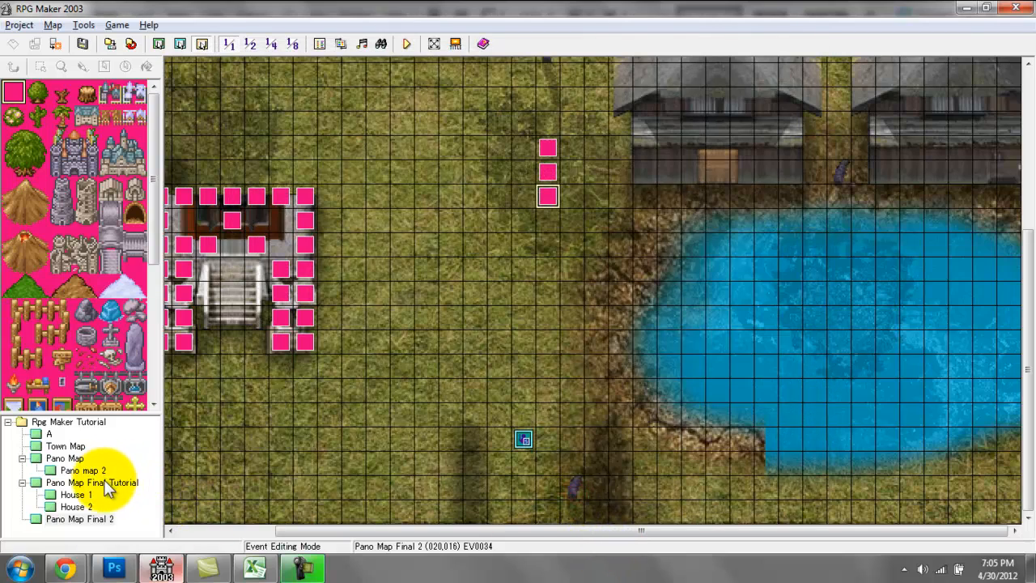
- Copy the picture overlay event below the weather event in Pano Map Final Tutorial to tile (020,017) in Pano Map Final 2
left_click(106, 483)
left_click(661, 249)
left_click(81, 518)
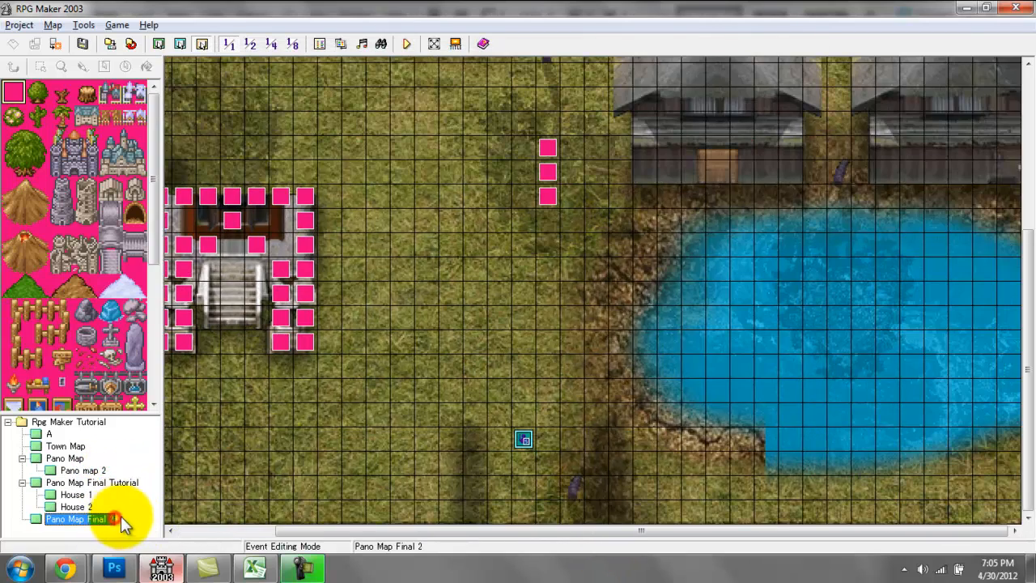
- Examine the FX-Shadow-Forest-02 picture and its image preview in the overlay event at (020,017)
double_click(550, 218)
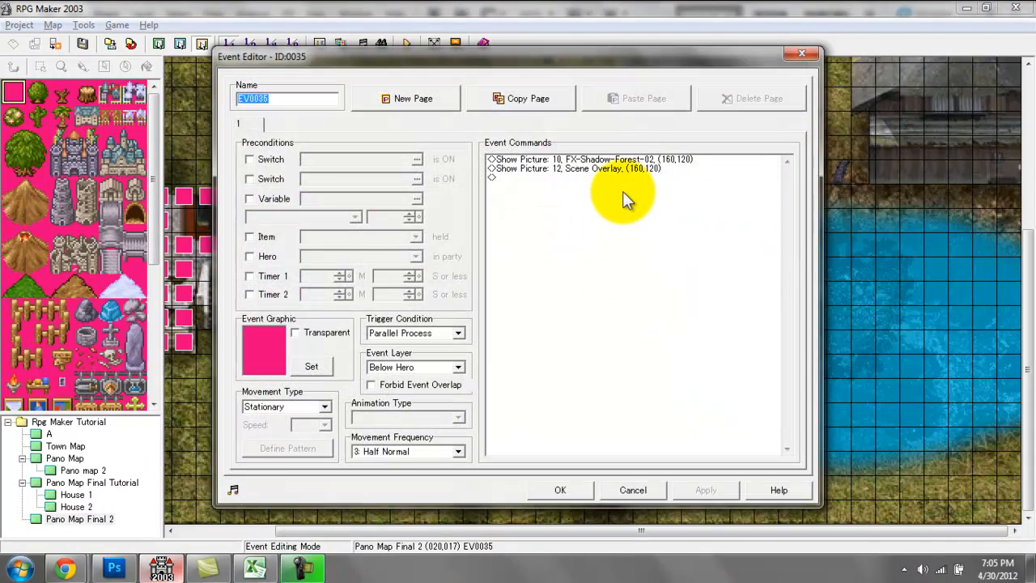
double_click(598, 159)
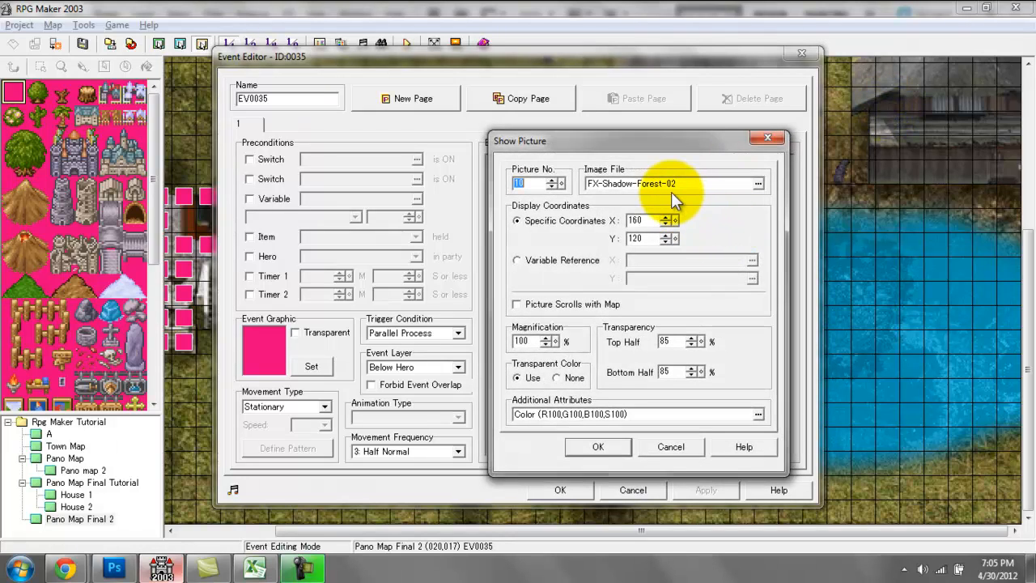
double_click(651, 183)
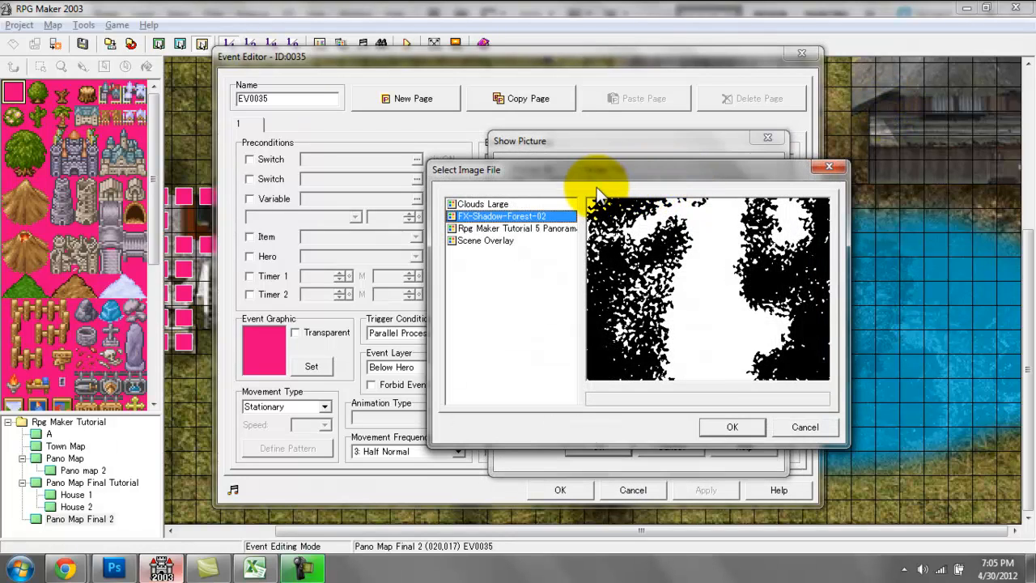
left_click_drag(605, 184, 678, 225)
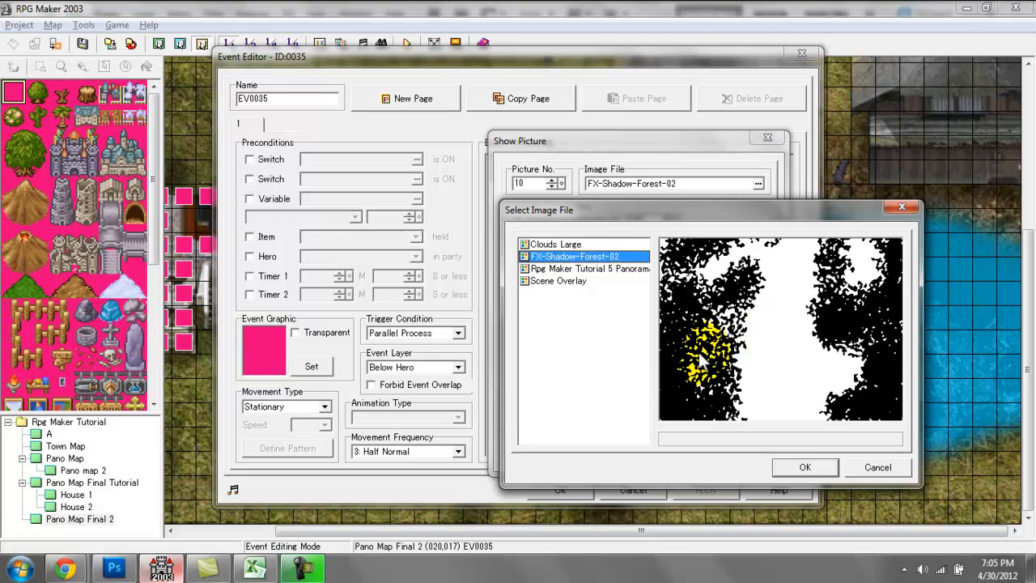
left_click(825, 468)
- Try a top-half transparency of 0% on the forest shadow picture, restore it to 85%, and confirm the picture and event
double_click(671, 342)
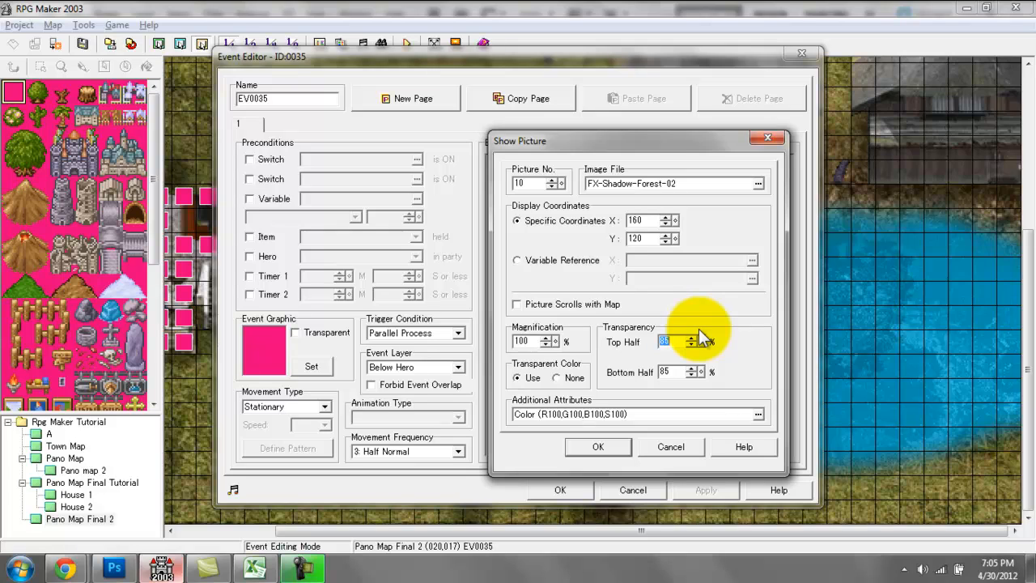
left_click(701, 340)
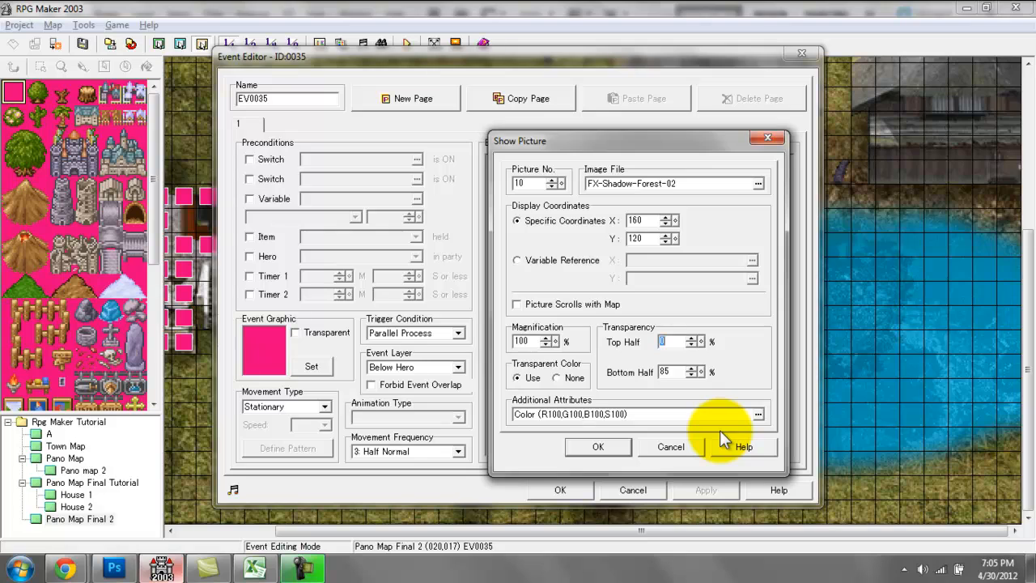
type("85")
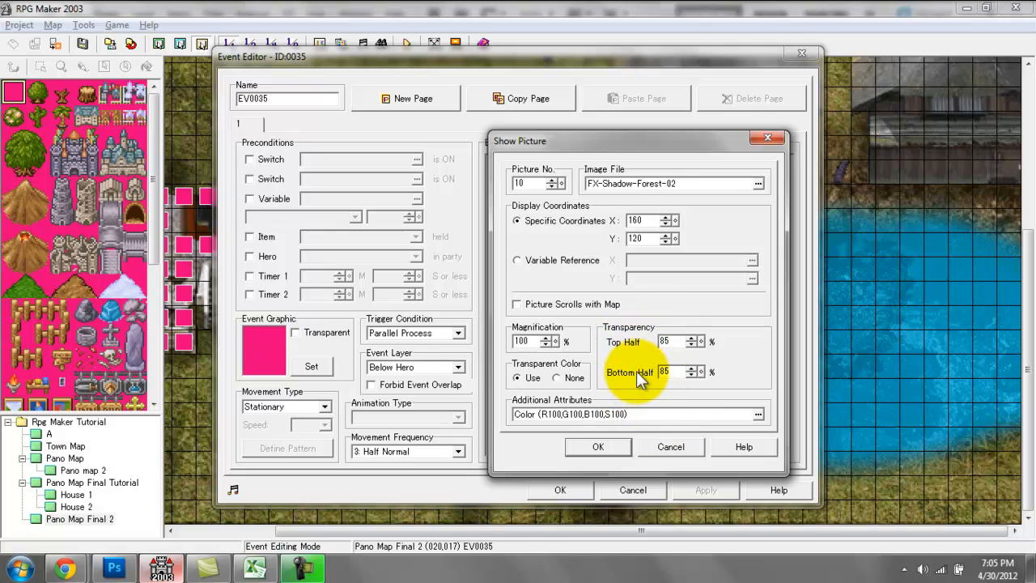
left_click(598, 447)
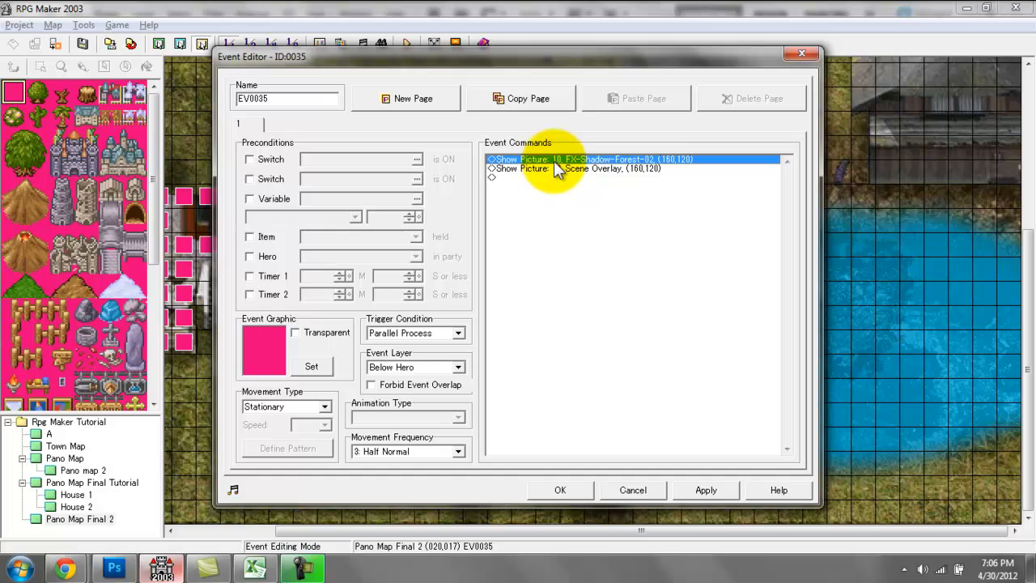
left_click(560, 490)
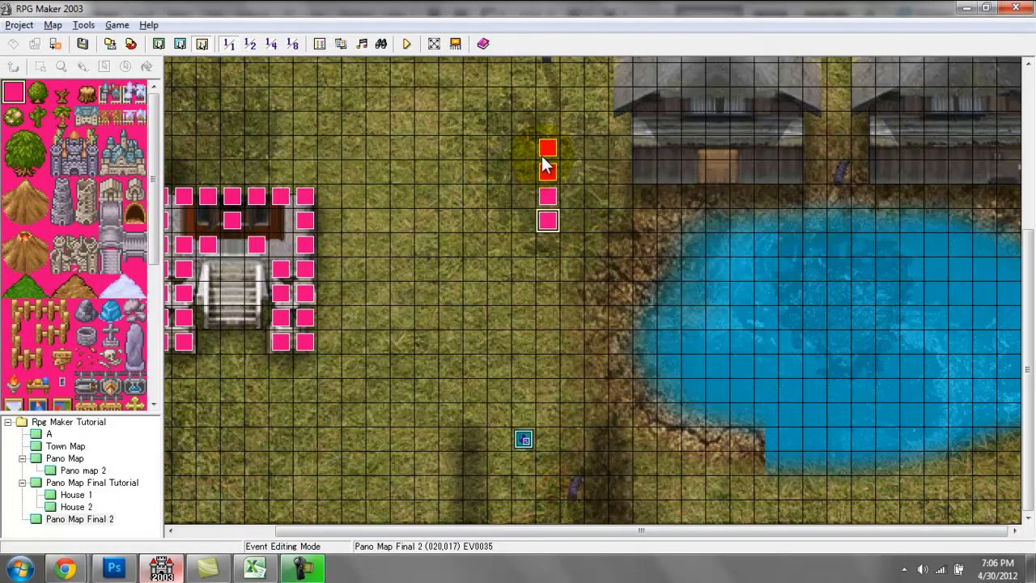
- Examine the Show Picture and other commands of the events at (020,014) and (020,016), and close both without changes
double_click(542, 152)
left_click(540, 187)
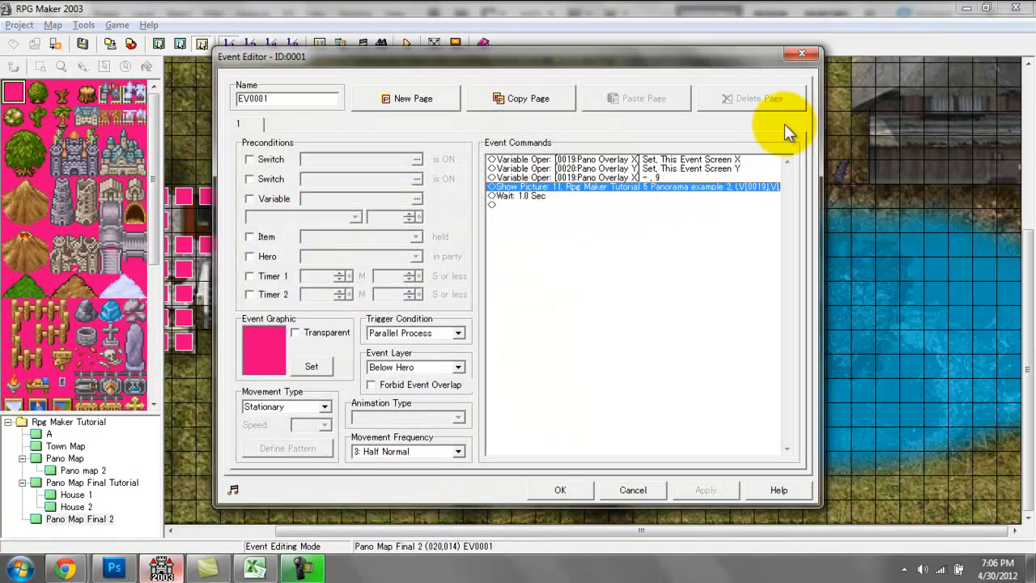
double_click(700, 187)
left_click(686, 185)
left_click(816, 166)
left_click(776, 134)
left_click(802, 51)
double_click(557, 191)
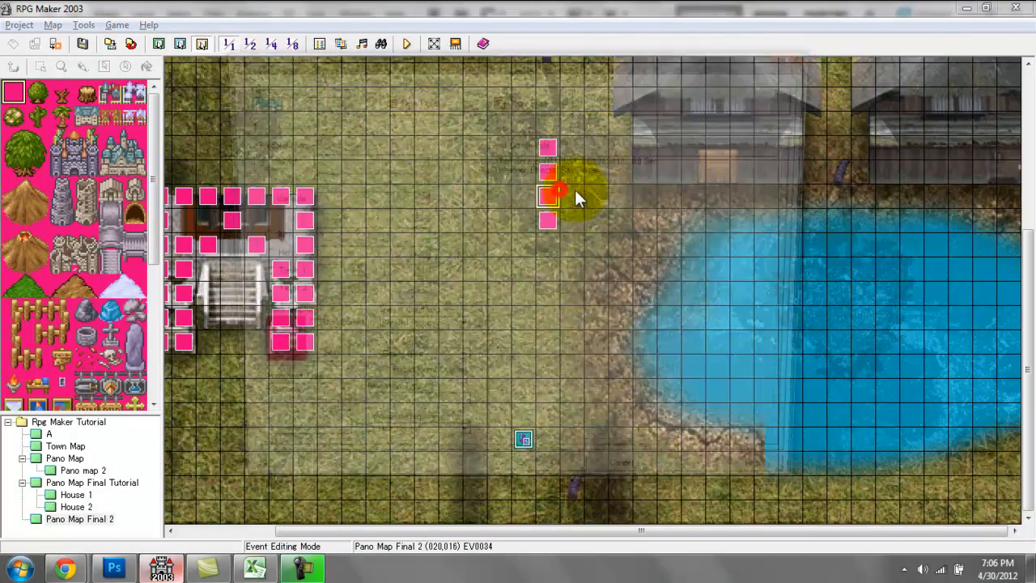
left_click(687, 156)
left_click(795, 57)
- Set the picture number of FX-Shadow-Forest-02 to 15 in the overlay event at (020,017), keeping its current image
double_click(548, 219)
double_click(596, 158)
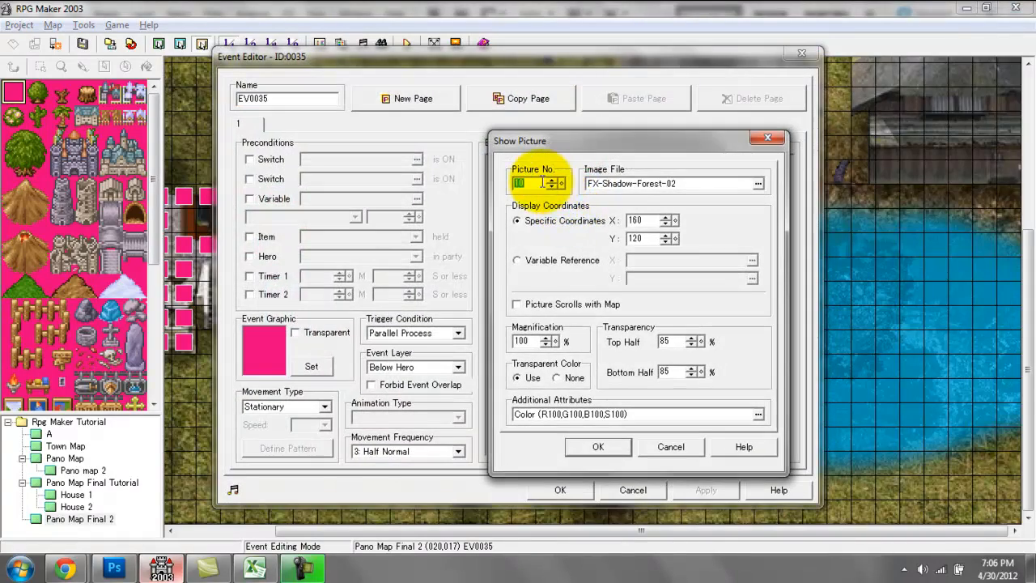
left_click(624, 183)
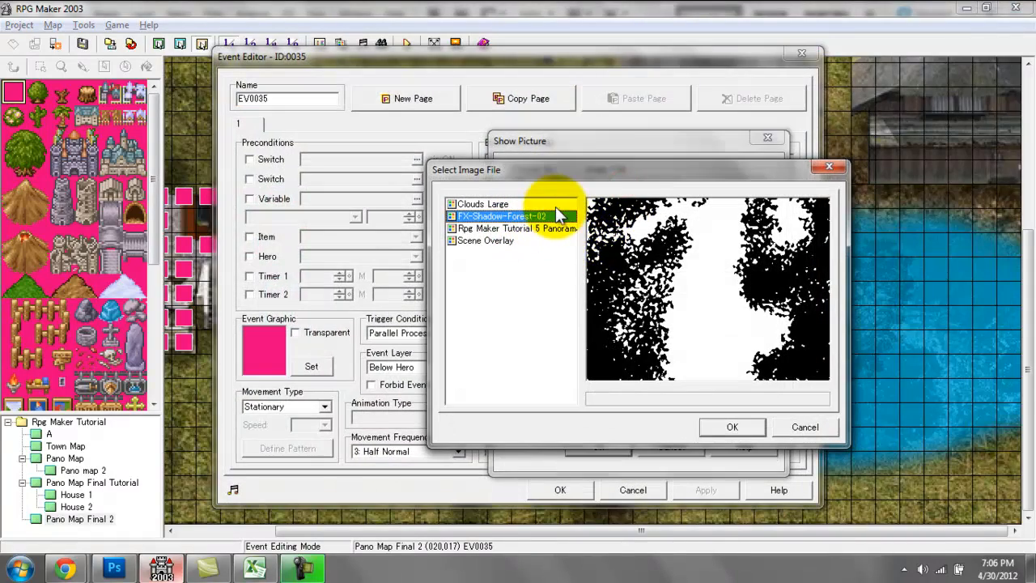
left_click(514, 229)
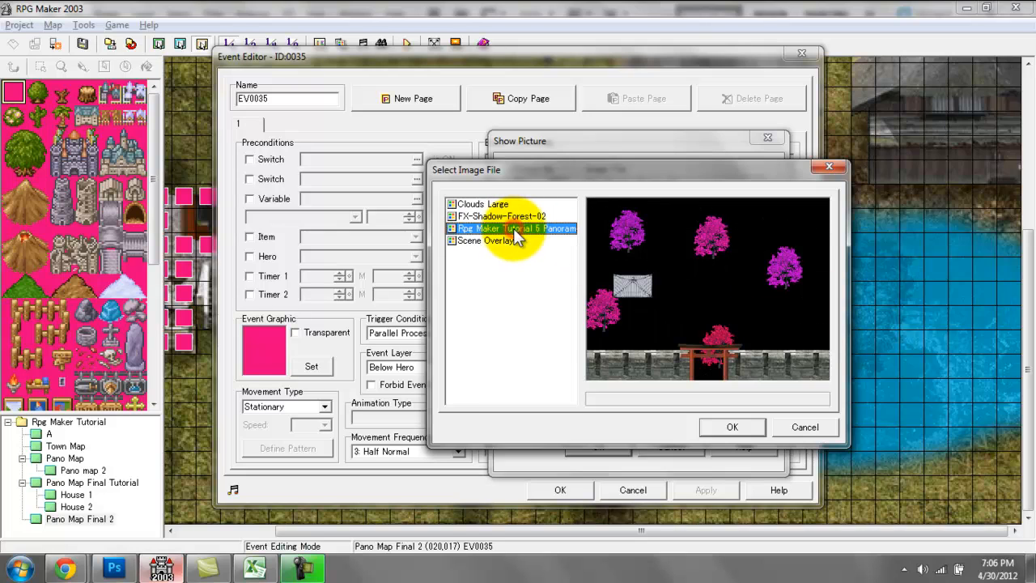
left_click(828, 166)
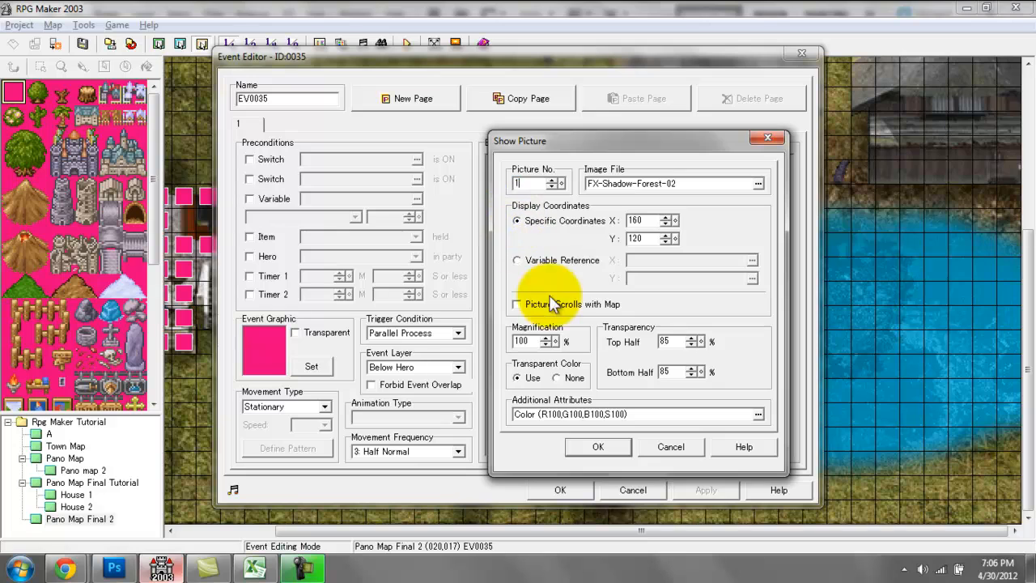
left_click(592, 445)
- Set the Scene Overlay picture's number to 16, check its image, and confirm the picture settings
double_click(534, 169)
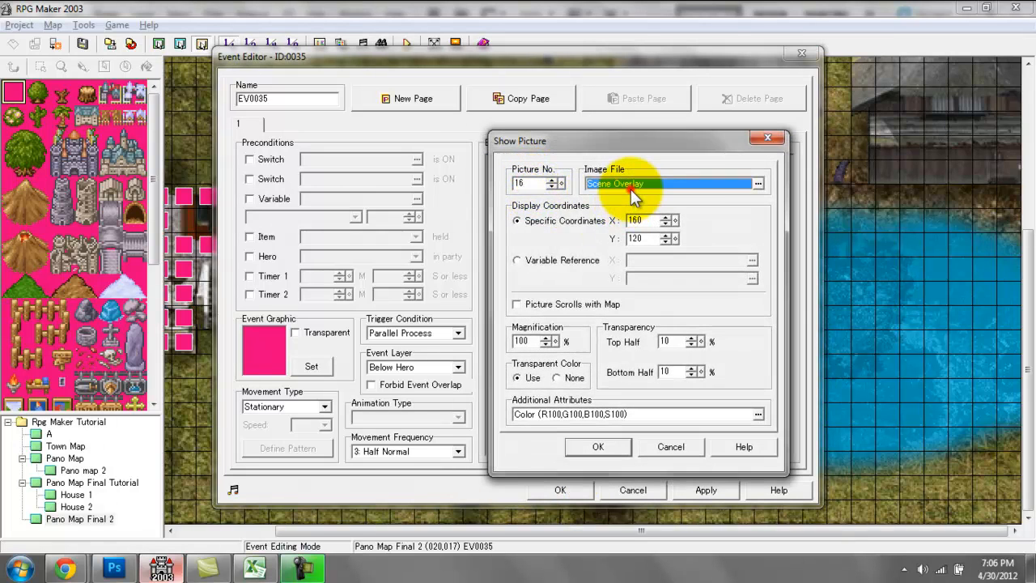
left_click(630, 186)
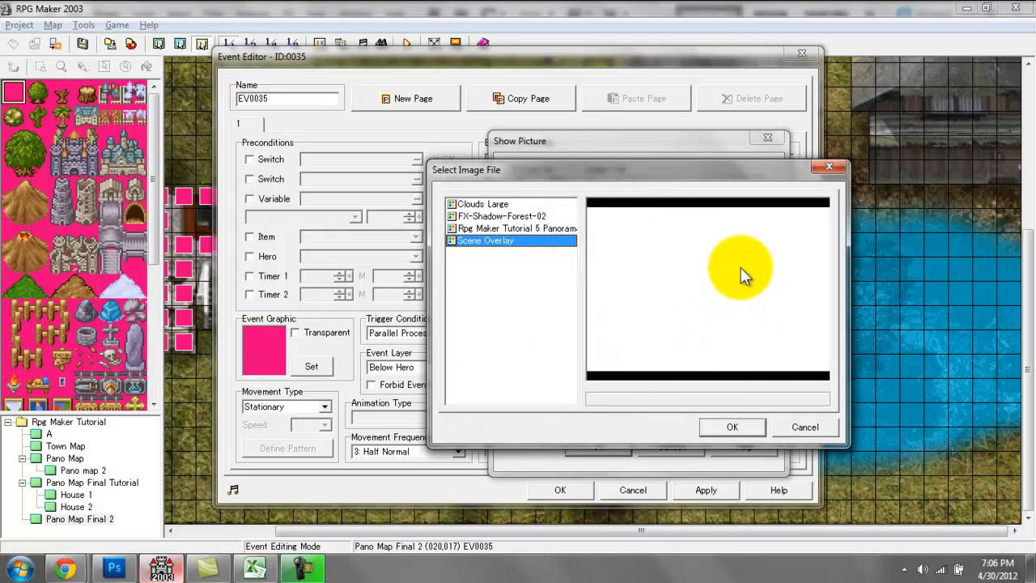
left_click(732, 426)
left_click(586, 439)
- Set the overlay event's trigger condition to Action Key and confirm the event
left_click(429, 332)
left_click(401, 346)
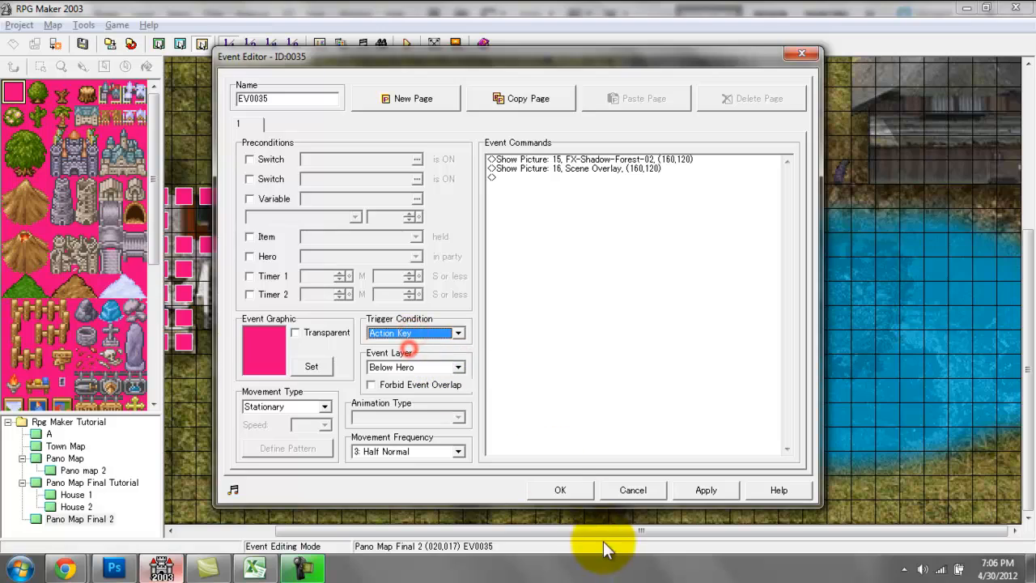
left_click(560, 490)
- Play-test a new game, walk the hero up from the gate and sideways to check the overlays, and close the game
left_click(409, 43)
key("Return")
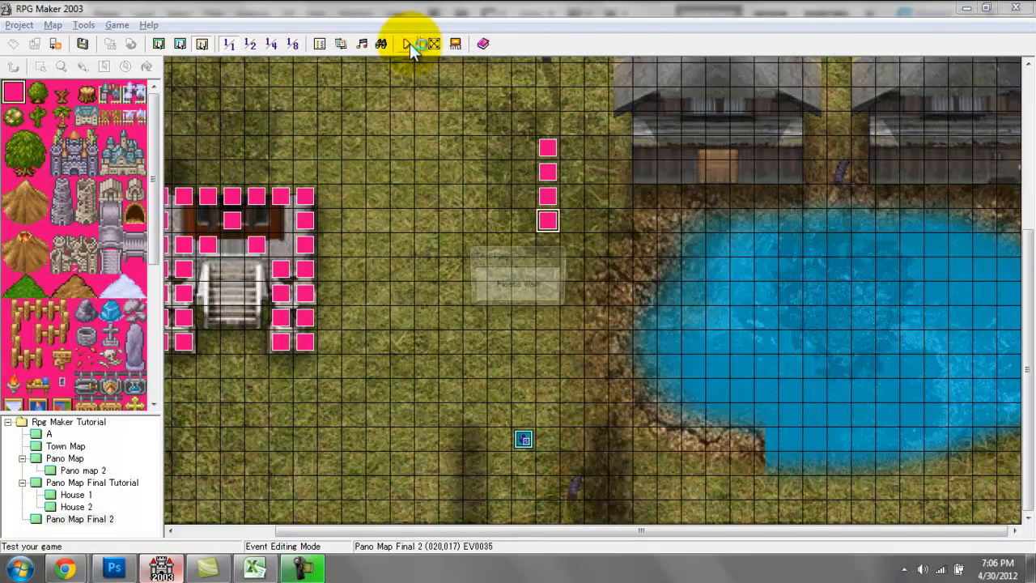
key("Return")
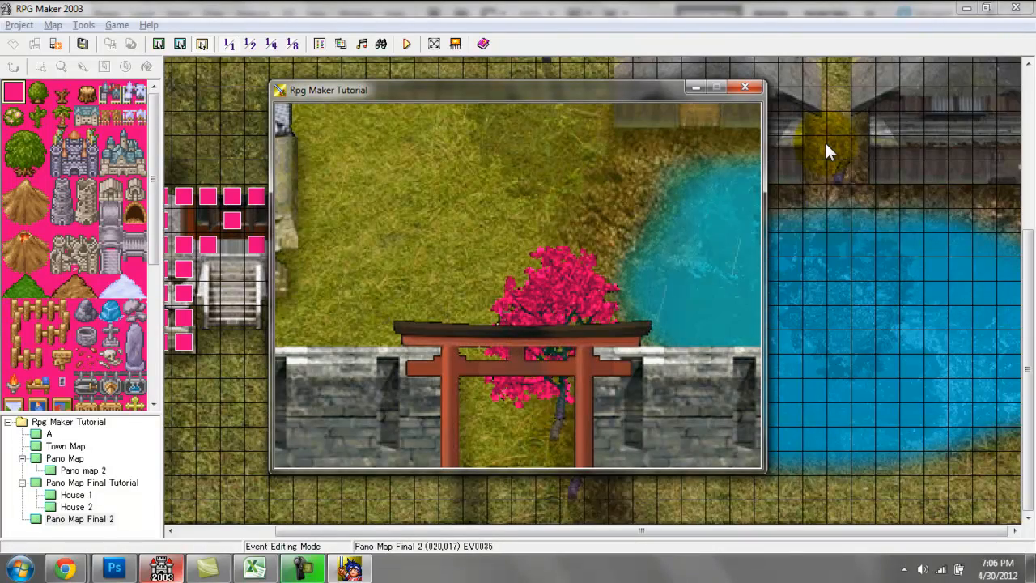
key("Up")
key("Left")
key("Left")
key("Right")
key("Right")
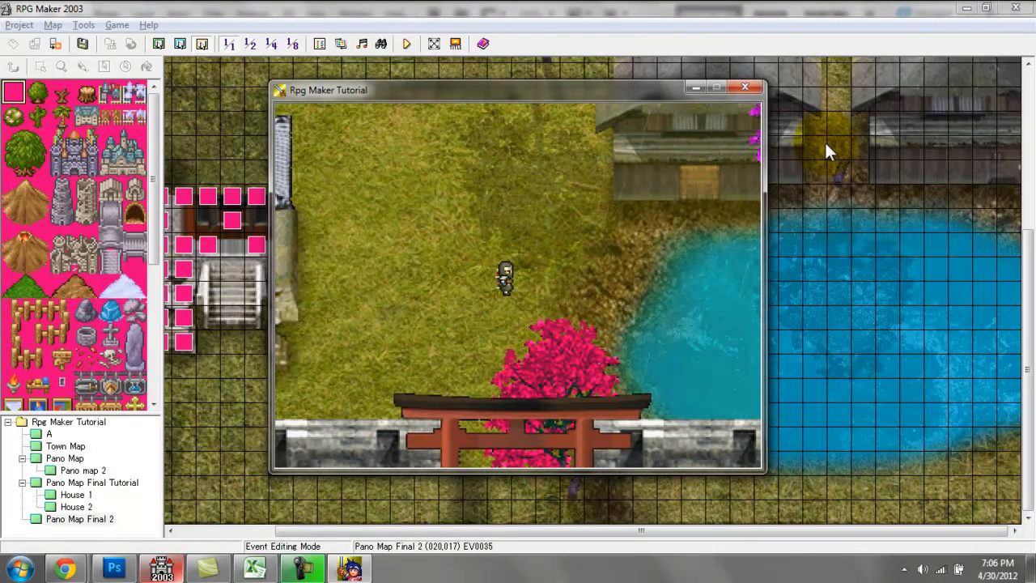
left_click(744, 87)
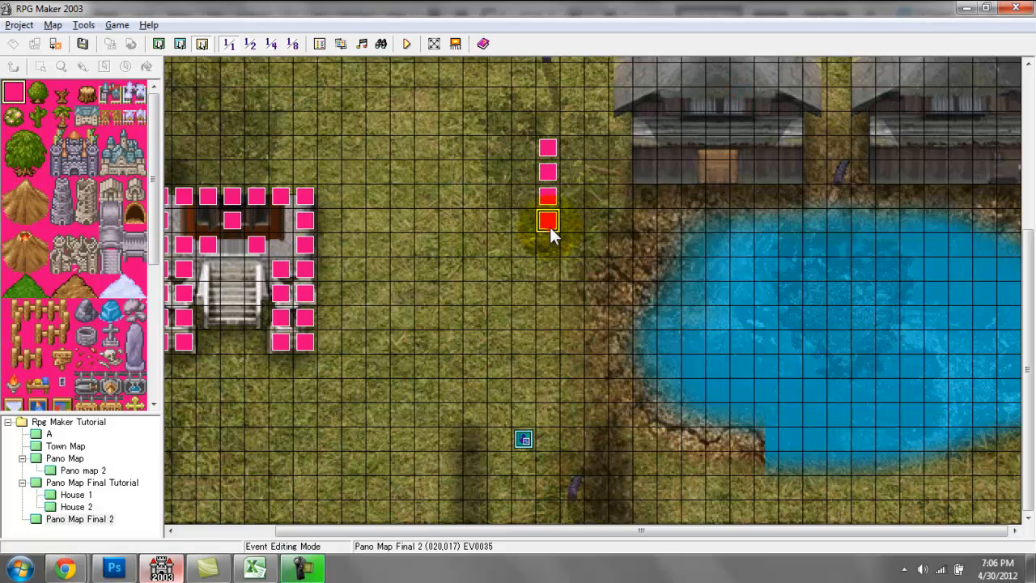
- Set the overlay event at (020,017) to Parallel Process and add a Wait of 1000 tenths of a second after the Scene Overlay picture
double_click(550, 226)
left_click(433, 333)
left_click(421, 377)
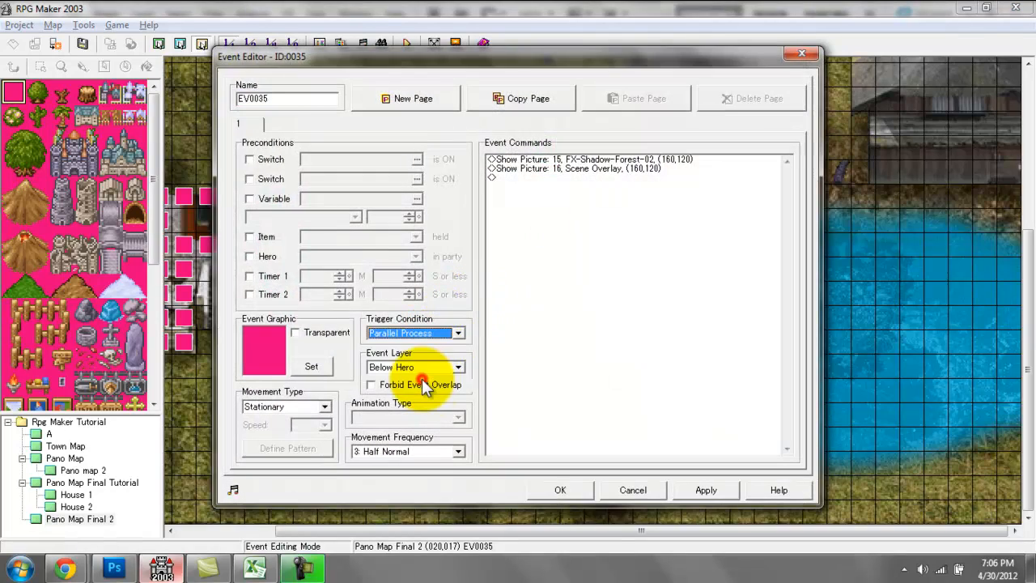
double_click(568, 202)
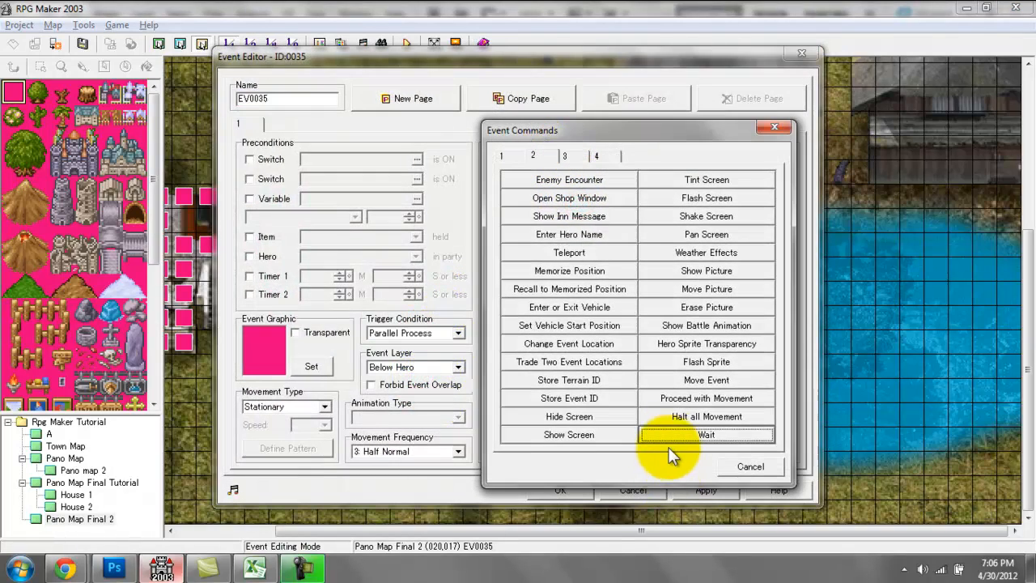
left_click(668, 441)
type("1000")
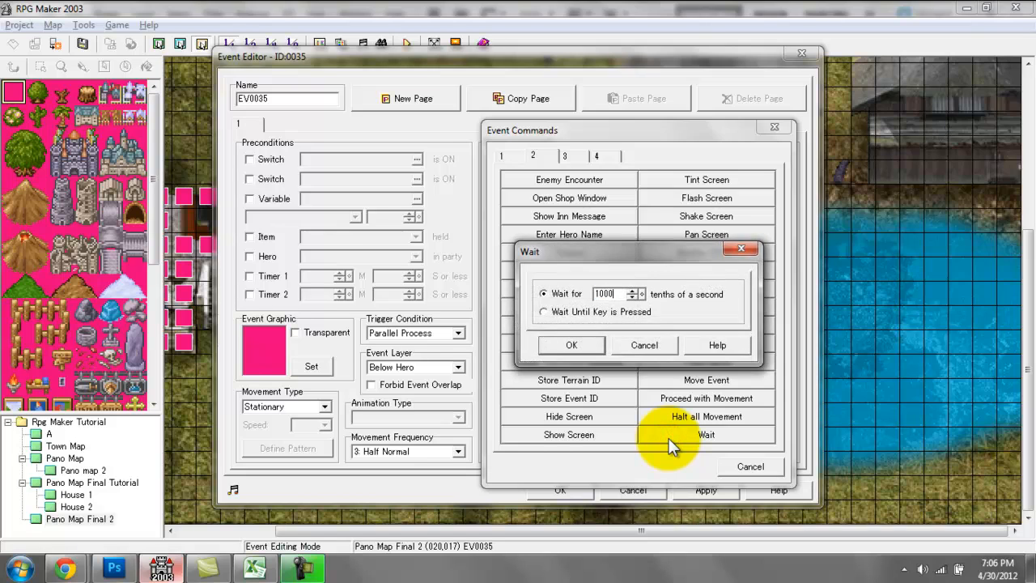
key("Return")
left_click(557, 160)
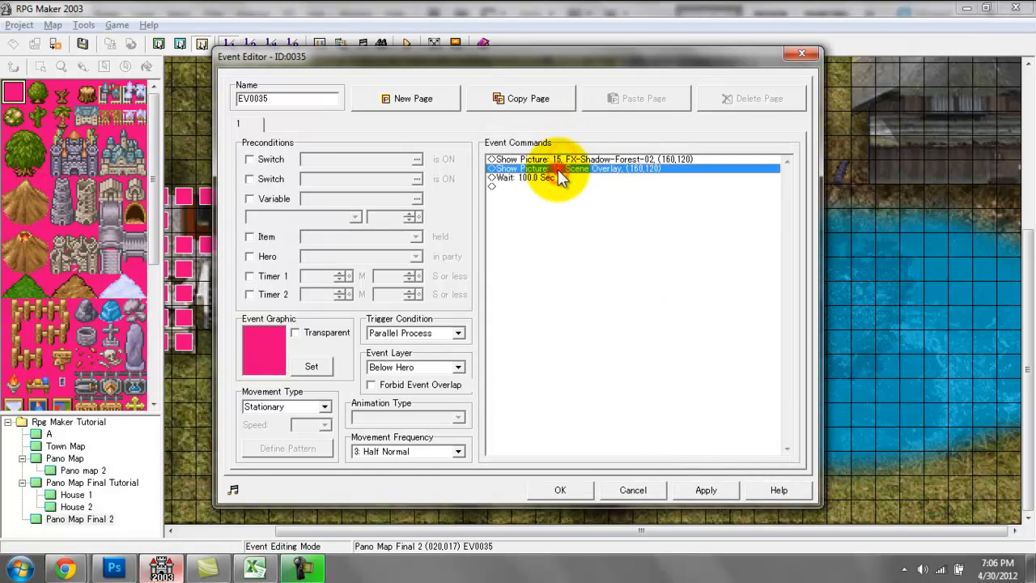
left_click(565, 490)
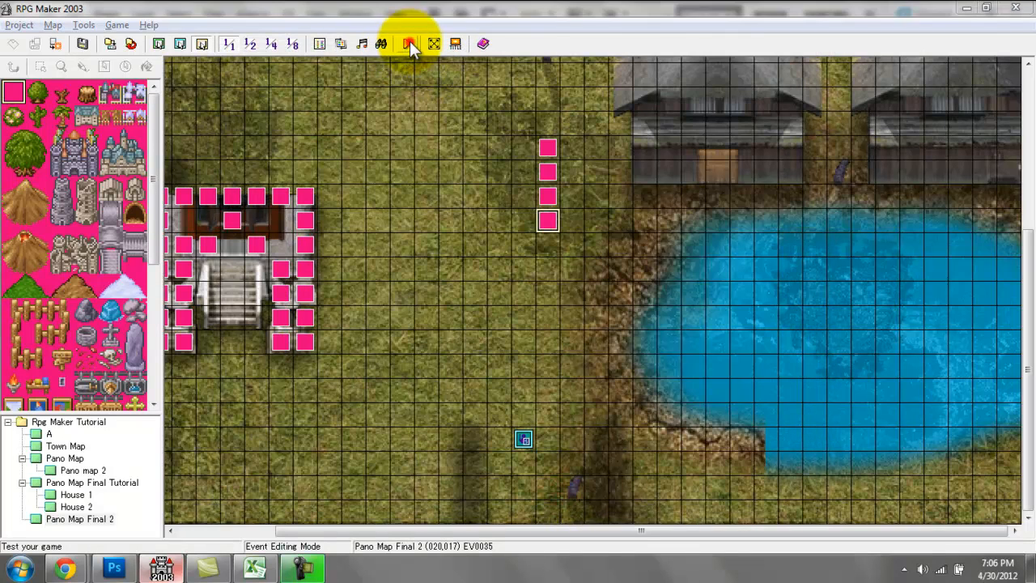
- Play-test the parallel overlay event in a new game, walking past the houses, gate and pond, and close the game
left_click(410, 43)
key("Return")
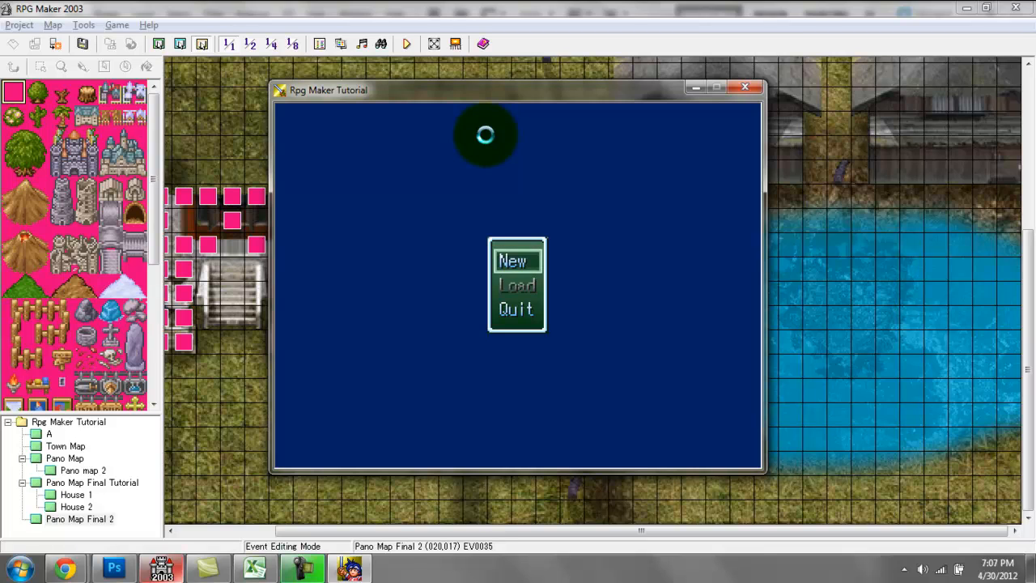
key("Return")
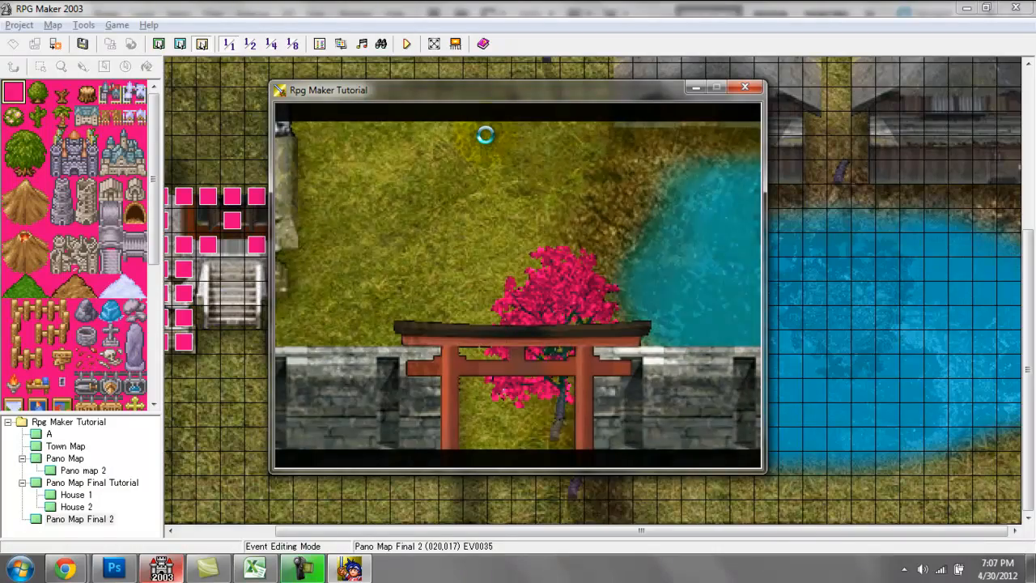
key("Up")
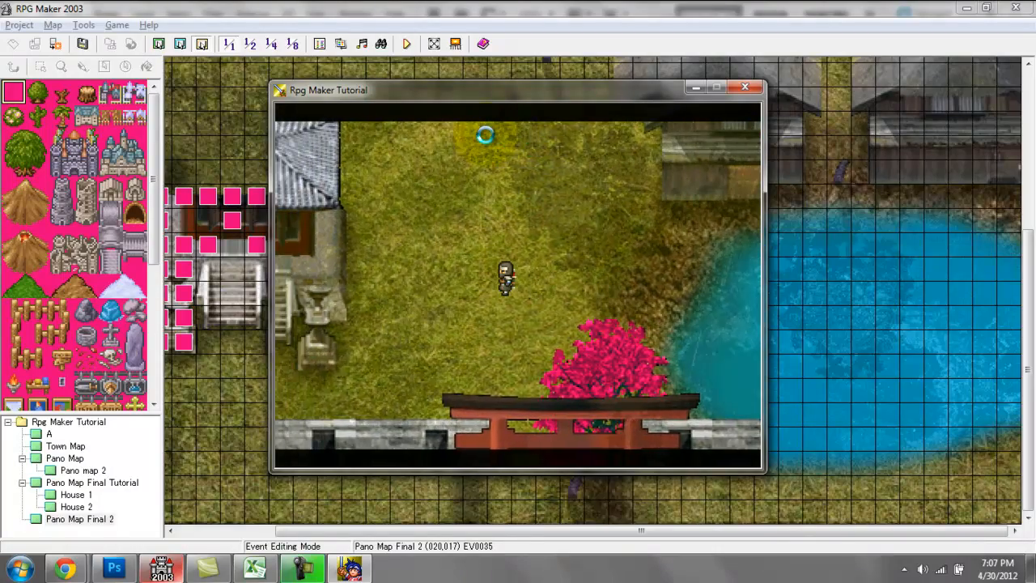
key("Up")
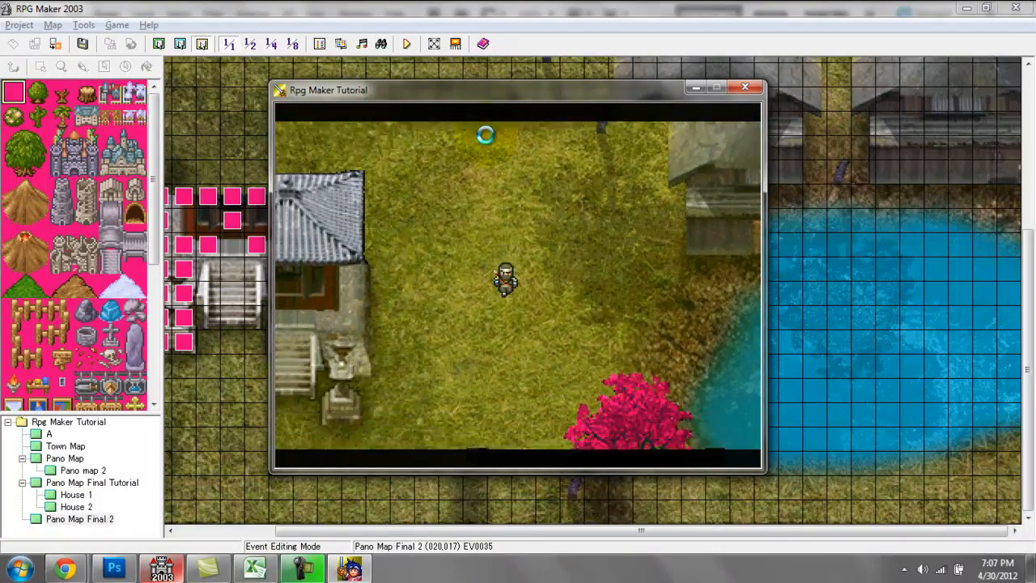
key("Up")
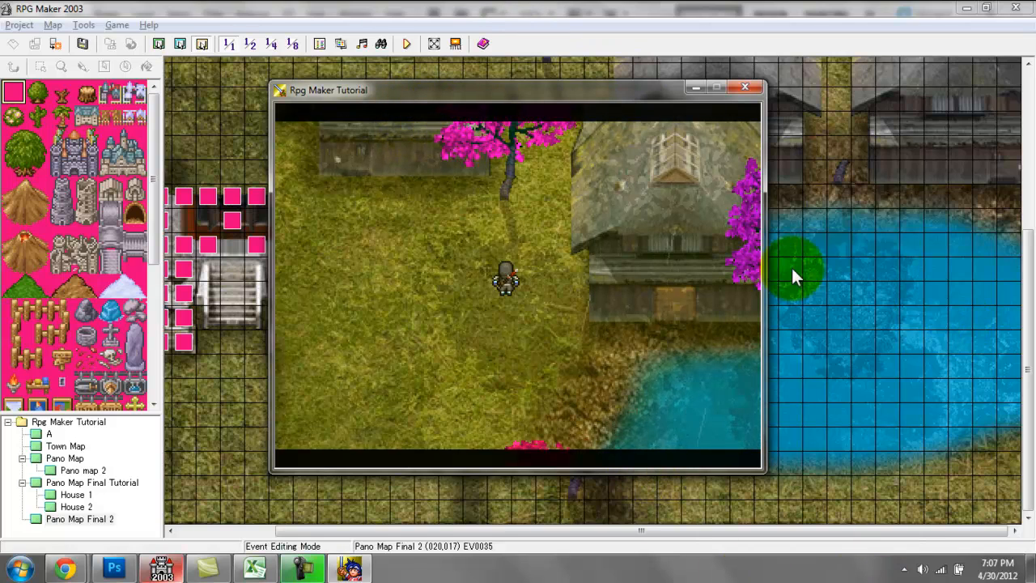
key("Left")
key("Down")
key("Right")
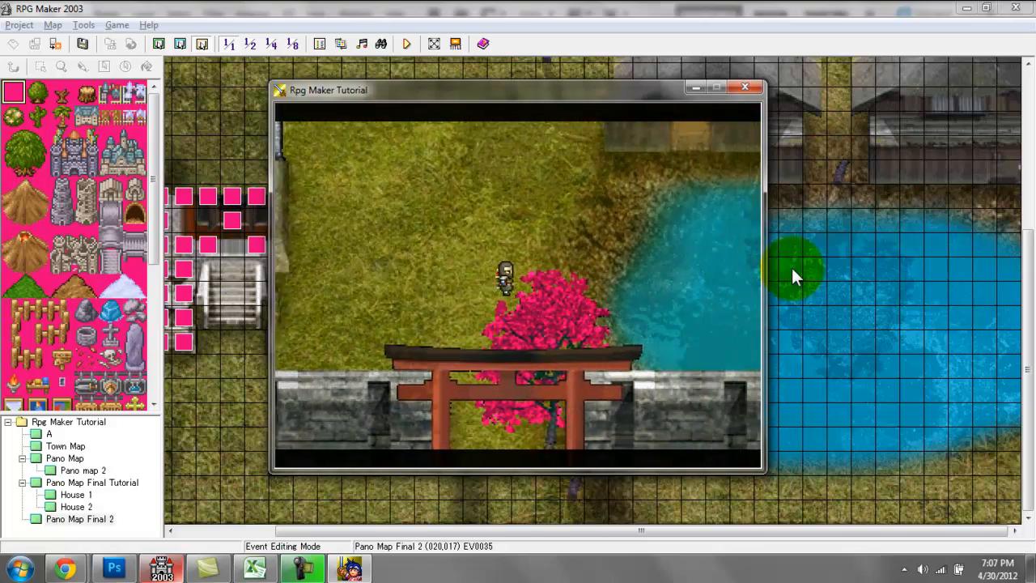
key("Up")
key("Right")
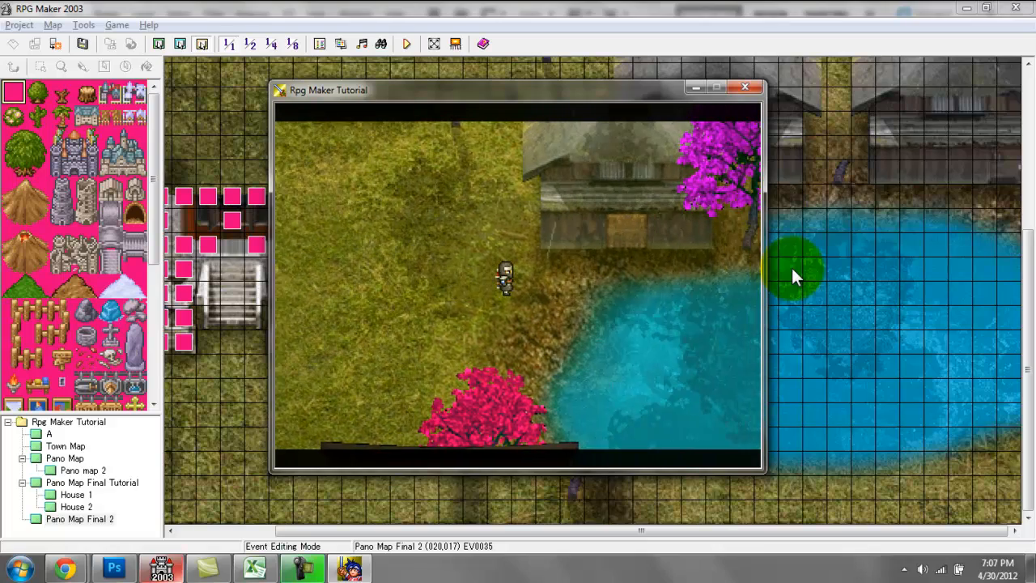
left_click(744, 88)
- Open the event at (020,018) on Pano Map Final 2 and examine the Clouds Large image in its Show Picture command
left_click(112, 483)
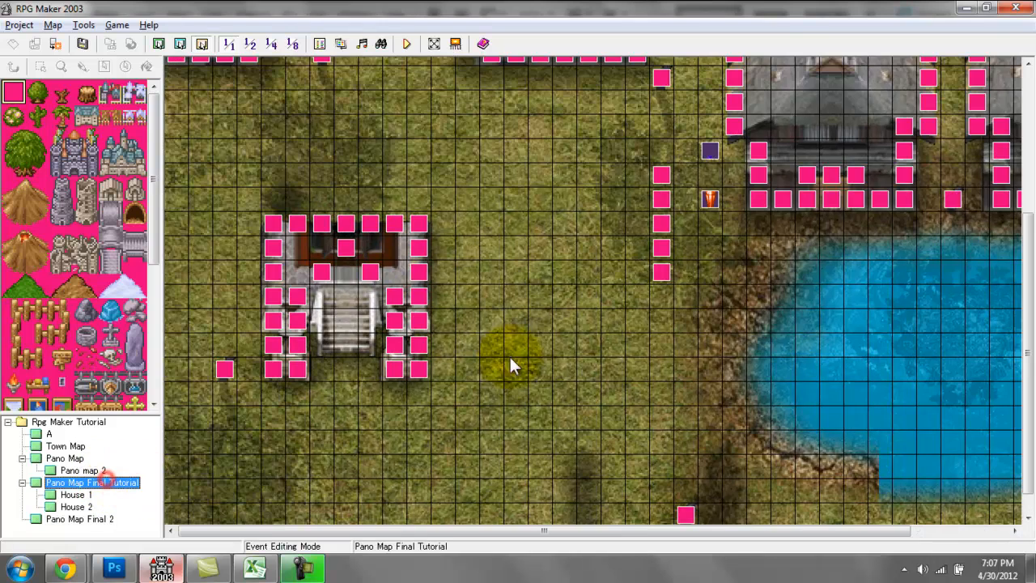
left_click(97, 518)
left_click(549, 246)
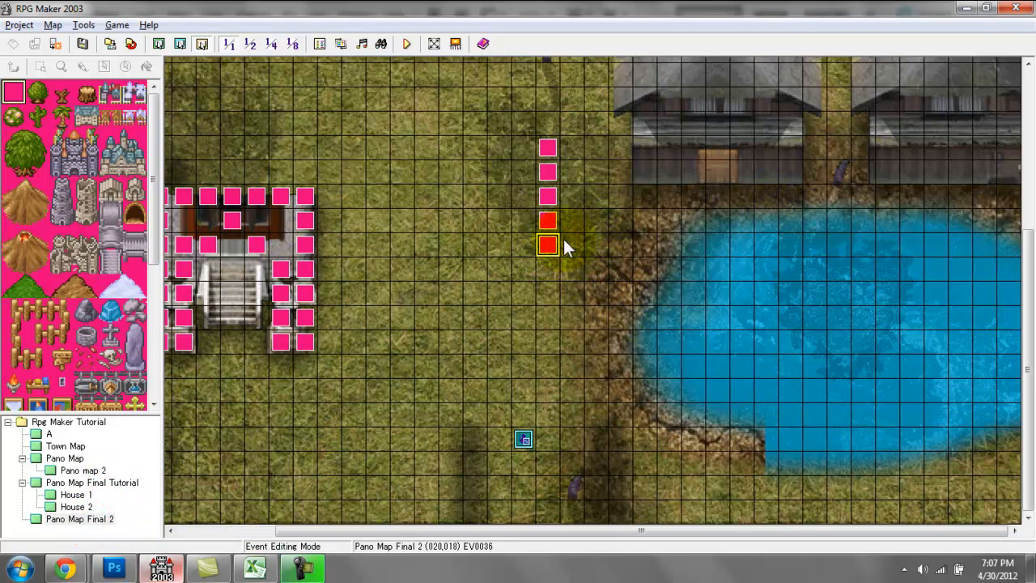
double_click(540, 246)
left_click(579, 158)
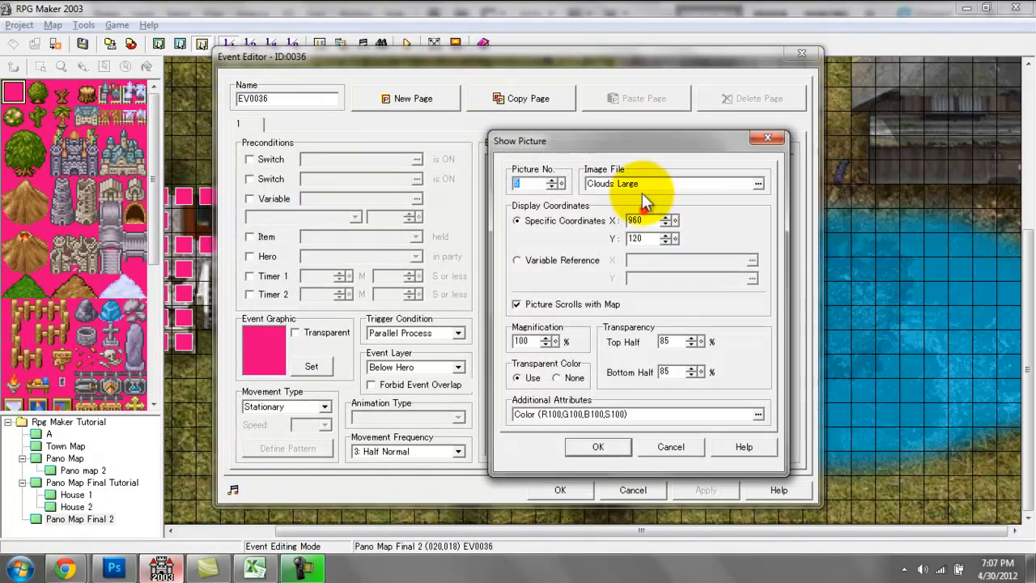
left_click(642, 188)
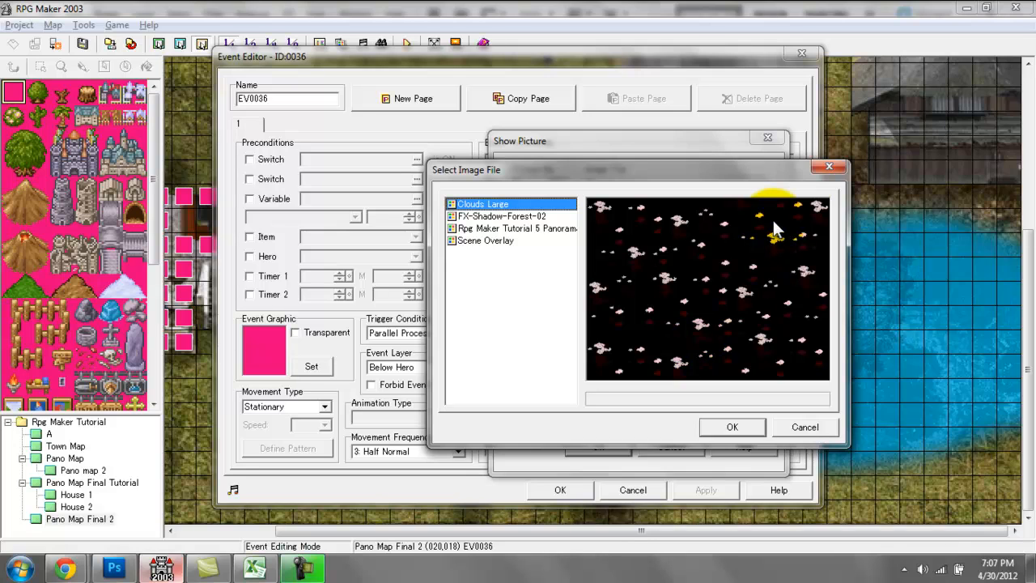
left_click(829, 167)
left_click(779, 137)
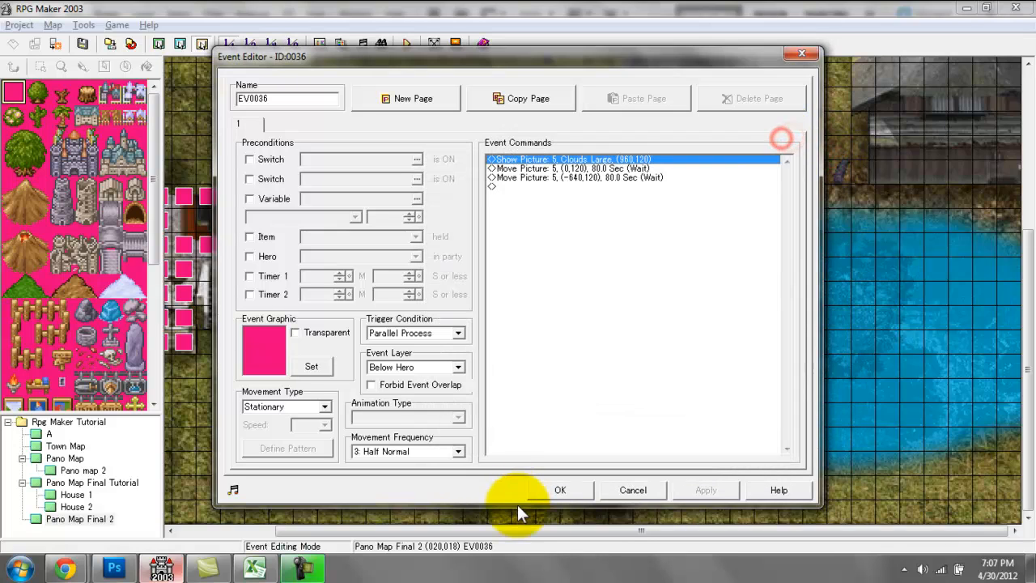
left_click(535, 490)
- View the imported files in the Resource Manager's Picture folder and close the manager
left_click(340, 43)
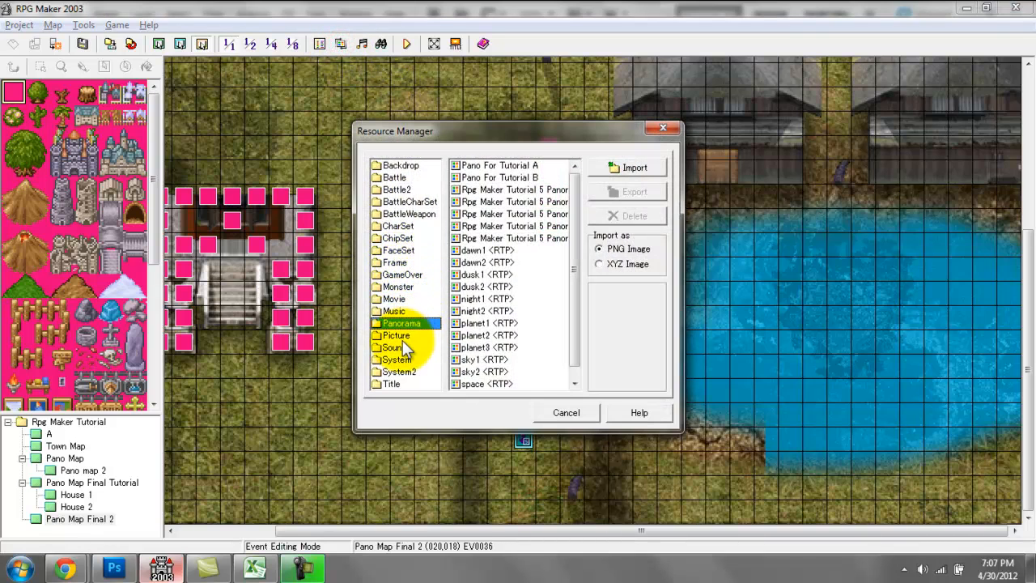
left_click(402, 336)
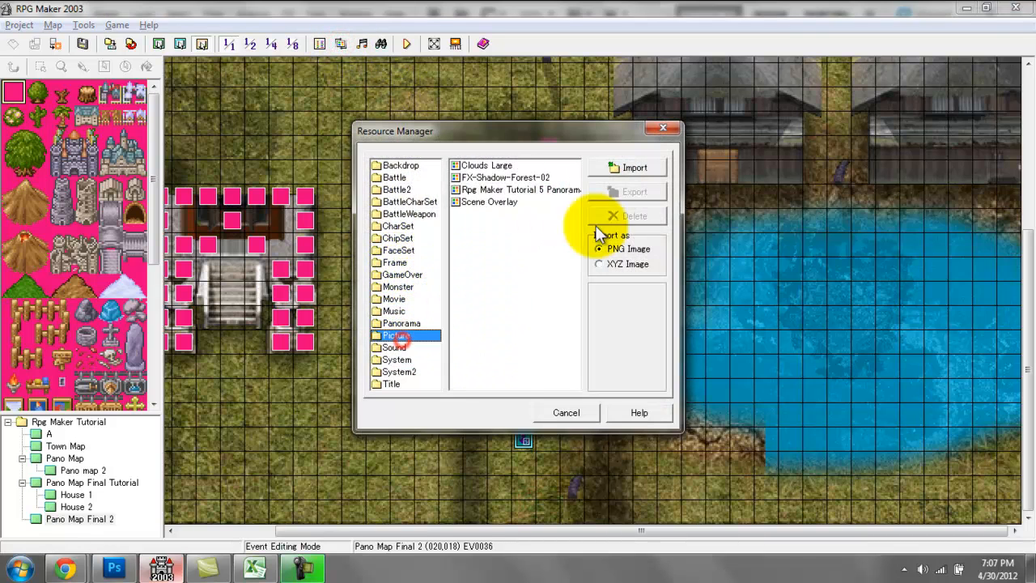
left_click(663, 129)
- Review the image, X coordinate and transparency of the Clouds Large Show Picture command in the event at (020,018)
left_click(547, 245)
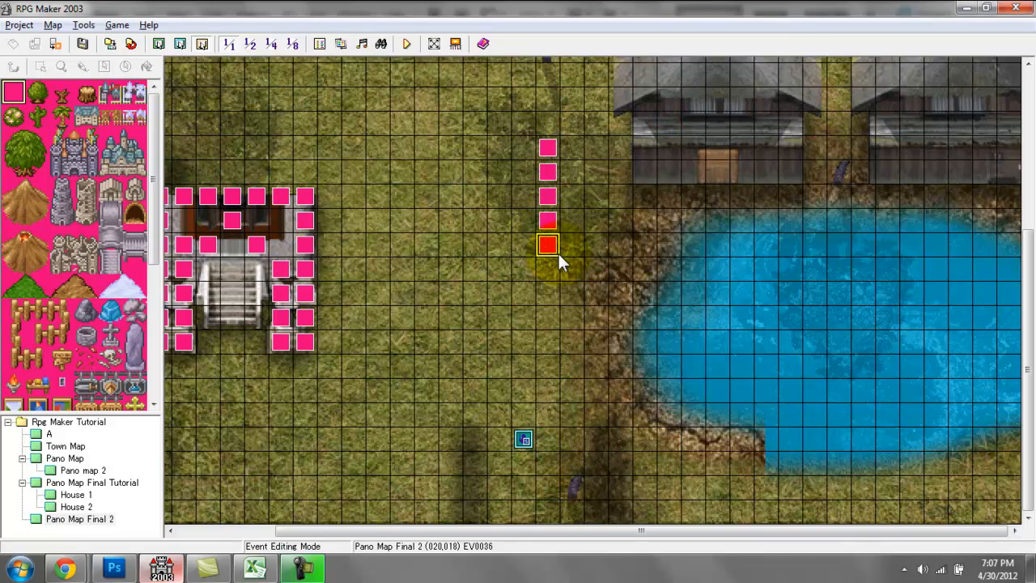
double_click(552, 245)
left_click(624, 161)
double_click(624, 160)
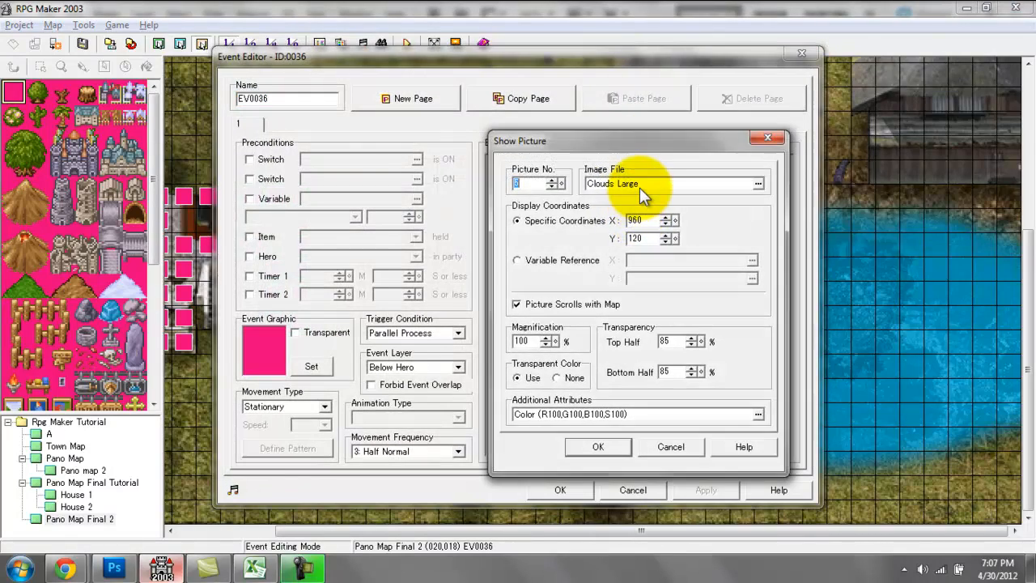
left_click(639, 187)
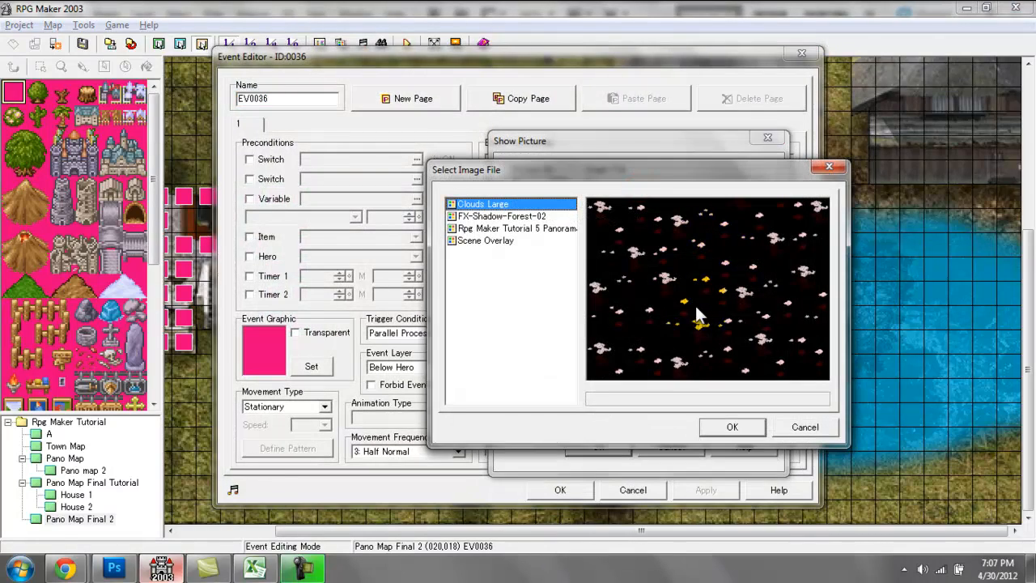
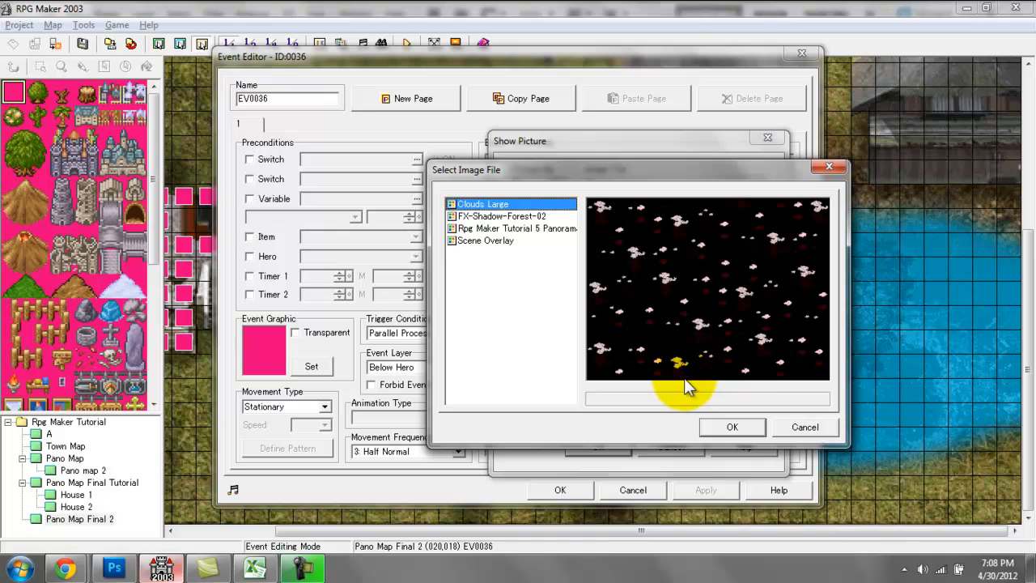
left_click(715, 427)
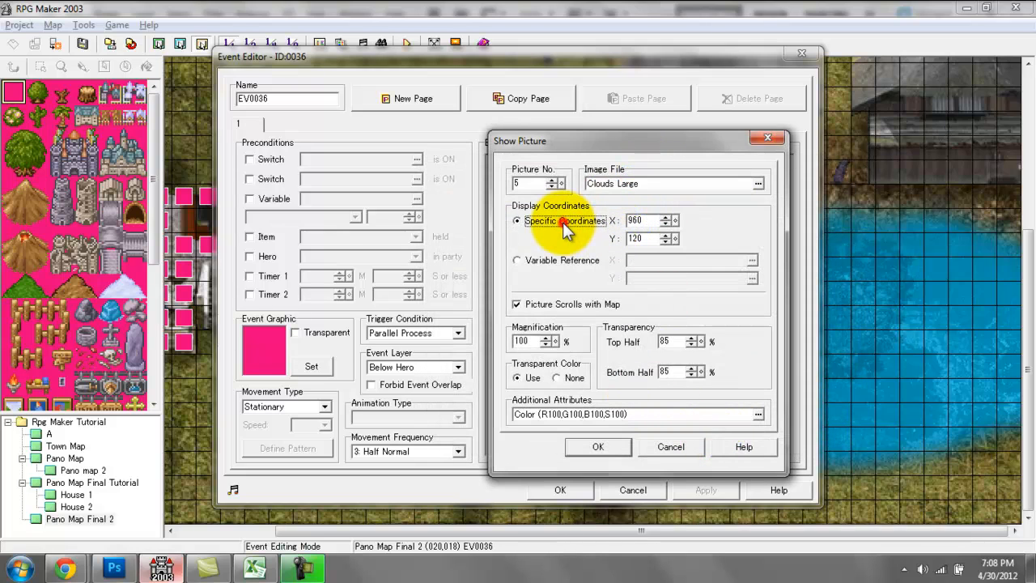
double_click(635, 220)
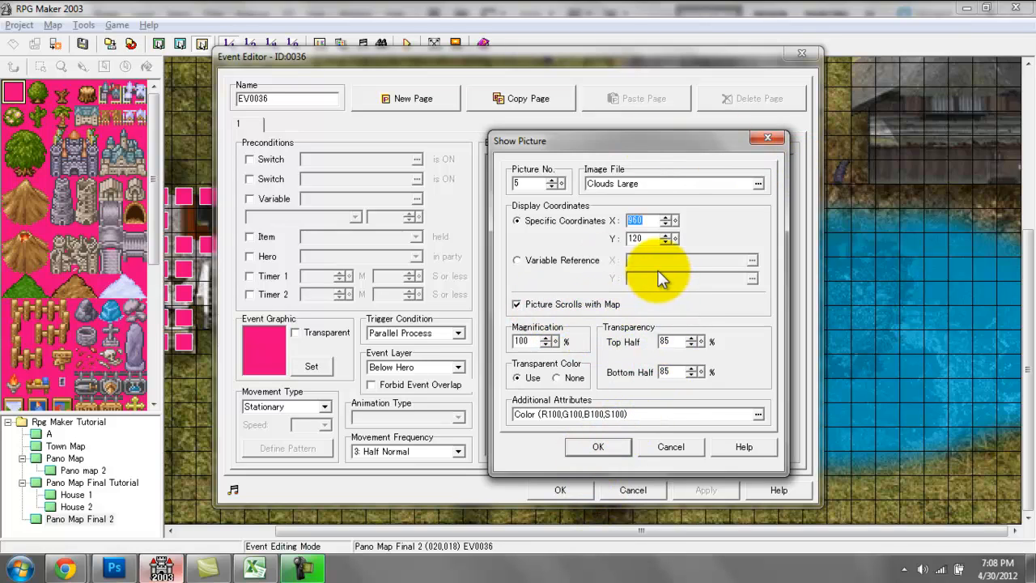
double_click(673, 341)
left_click(593, 446)
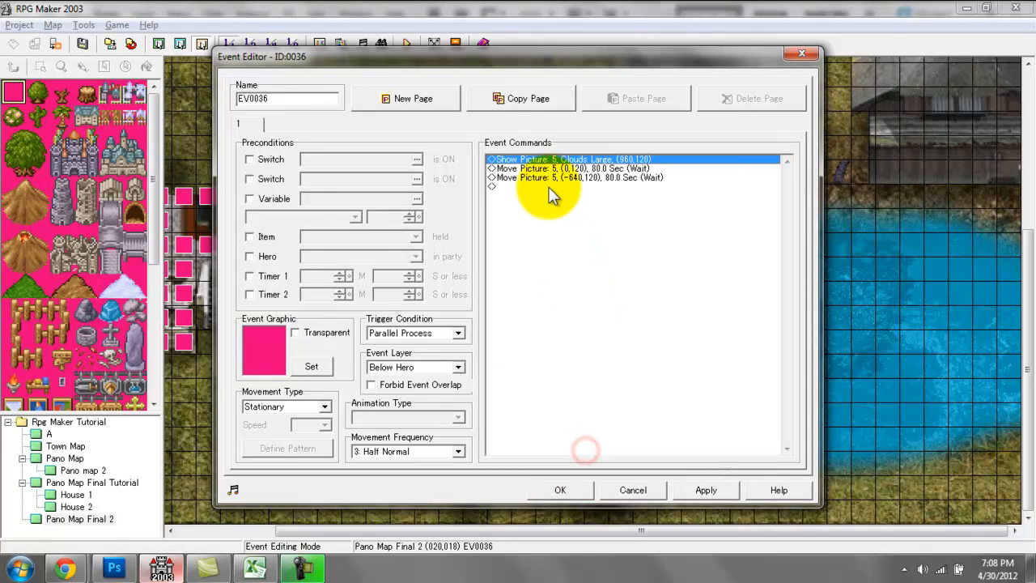
- Inspect the picture number and transition time of the cloud event's first Move Picture command and close it without changes
double_click(541, 169)
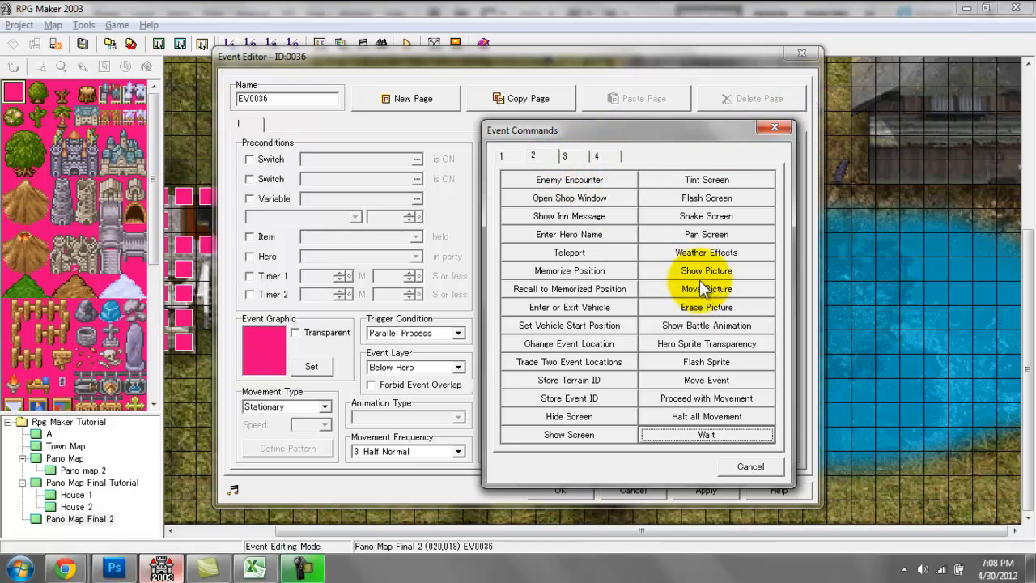
left_click(773, 132)
double_click(562, 183)
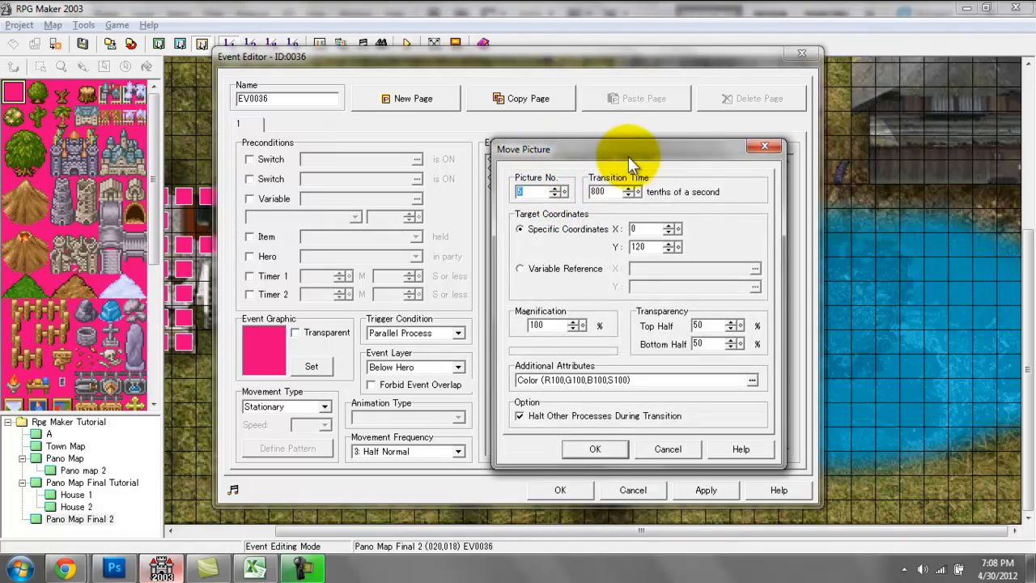
double_click(599, 193)
left_click_drag(572, 147, 710, 148)
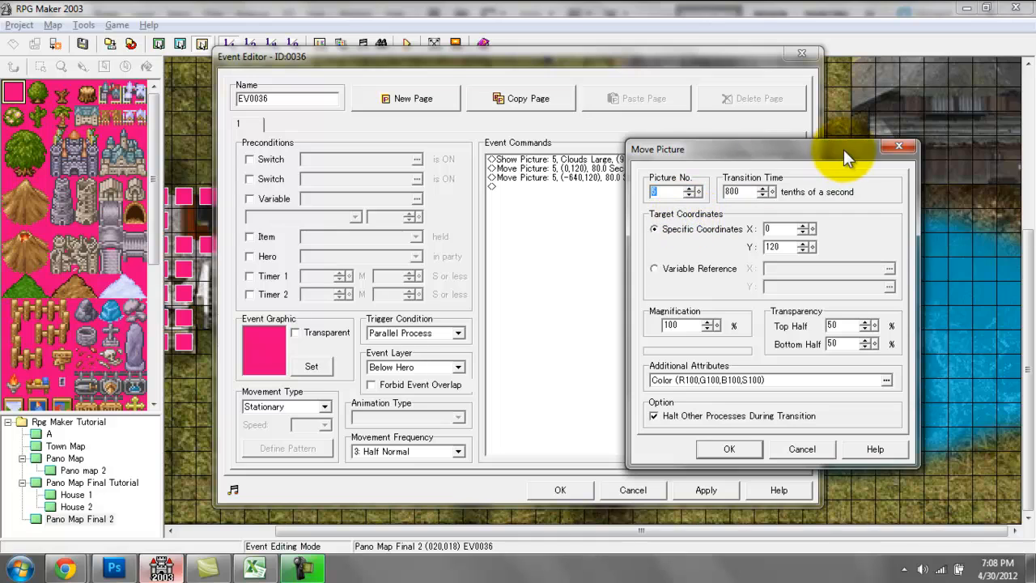
left_click(890, 147)
- Set the picture number to 12 in the Clouds Large Show Picture and both Move Picture commands, and confirm the event
left_click(617, 160)
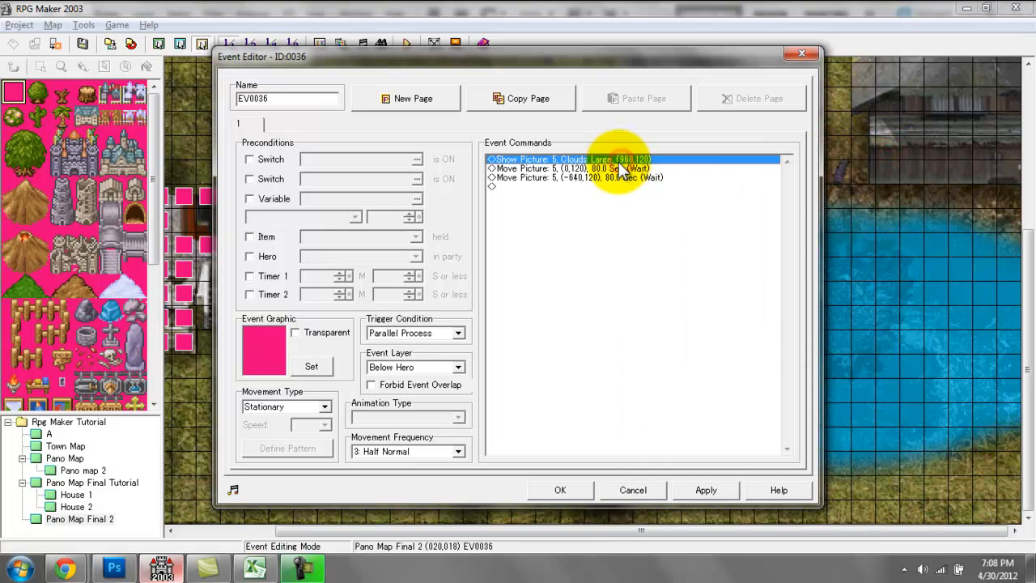
double_click(618, 160)
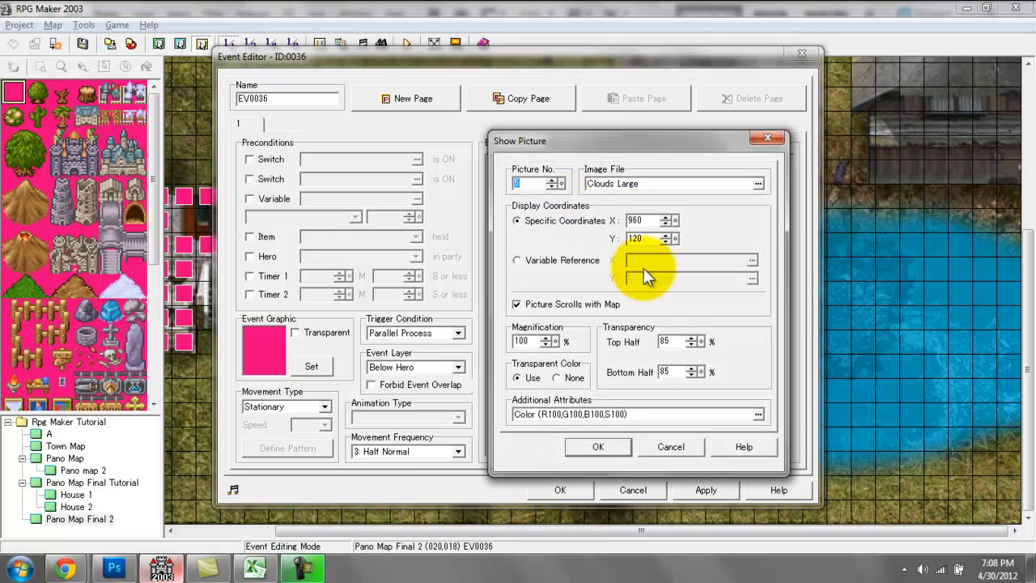
left_click(648, 223)
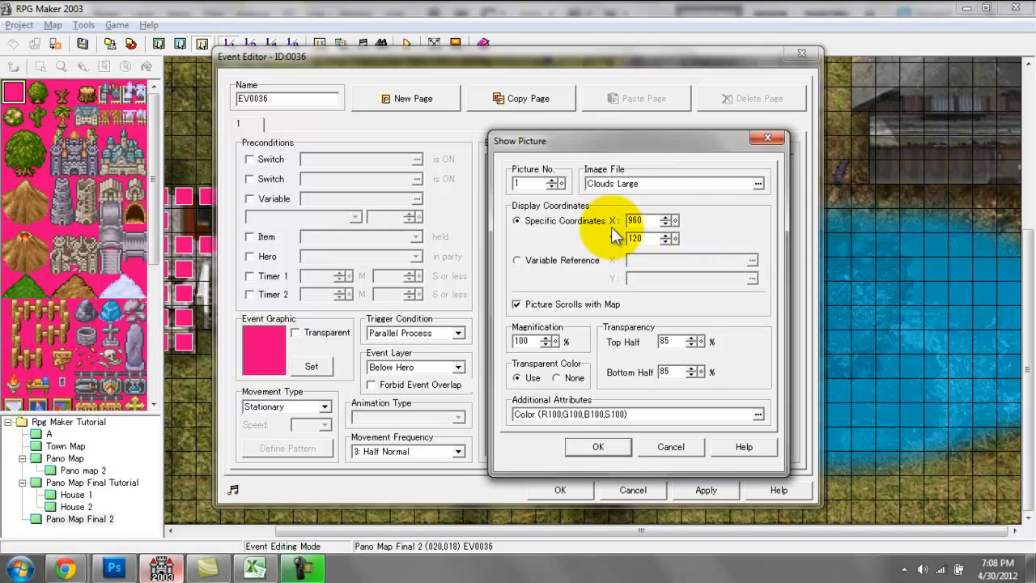
type("2")
left_click(597, 446)
double_click(523, 168)
type("12")
left_click(597, 443)
double_click(532, 182)
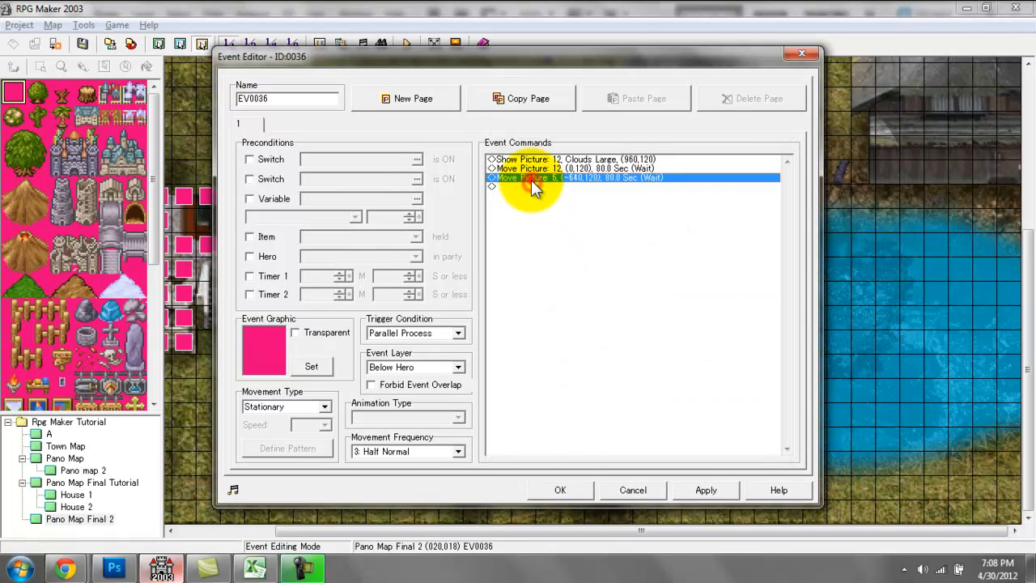
type("12")
left_click(592, 446)
left_click(577, 488)
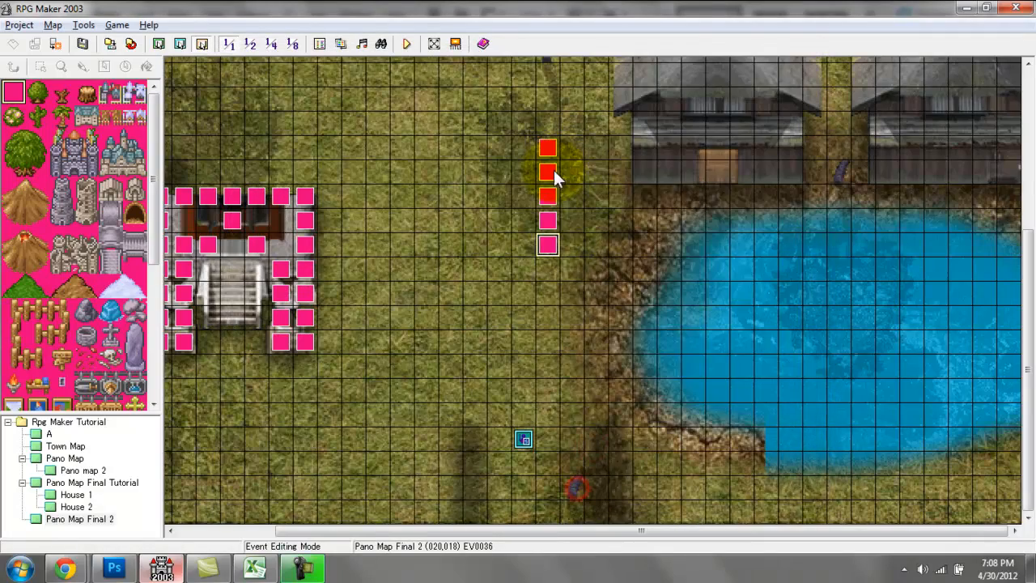
- Compare the overlay event's Show Picture commands at (020,017) with the Clouds Large Show Picture settings at (020,018)
double_click(548, 219)
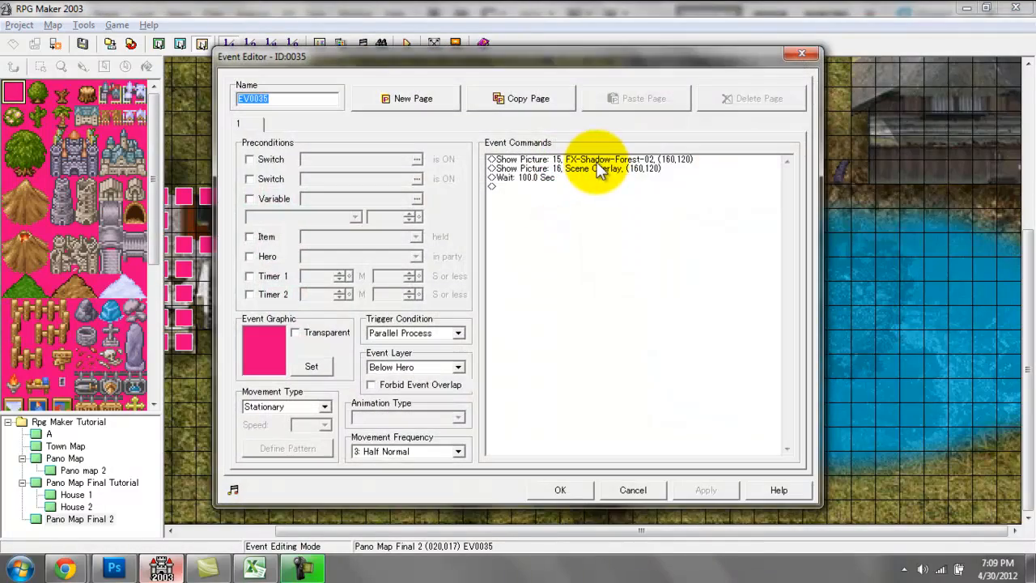
left_click(558, 482)
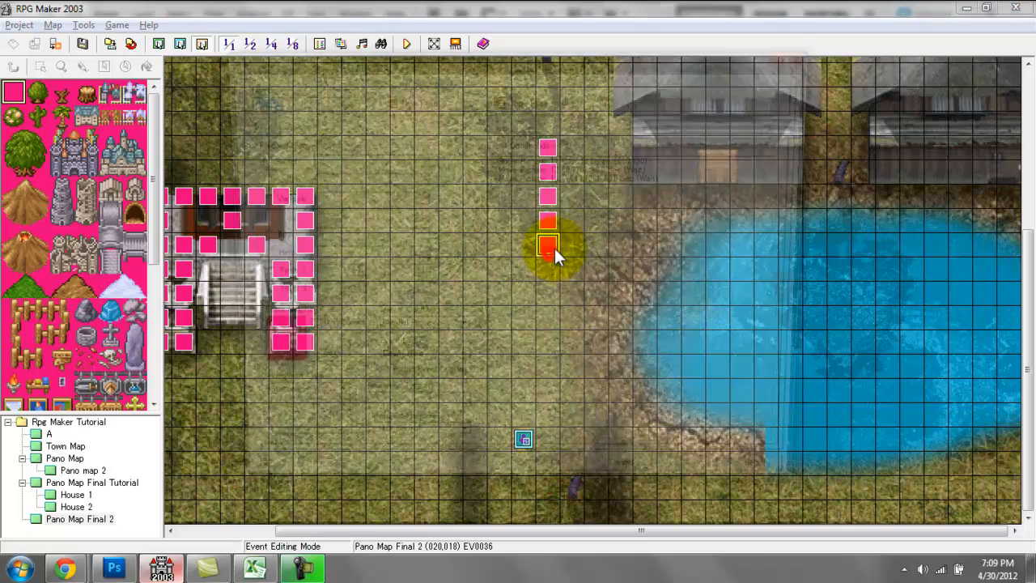
double_click(548, 245)
left_click(619, 169)
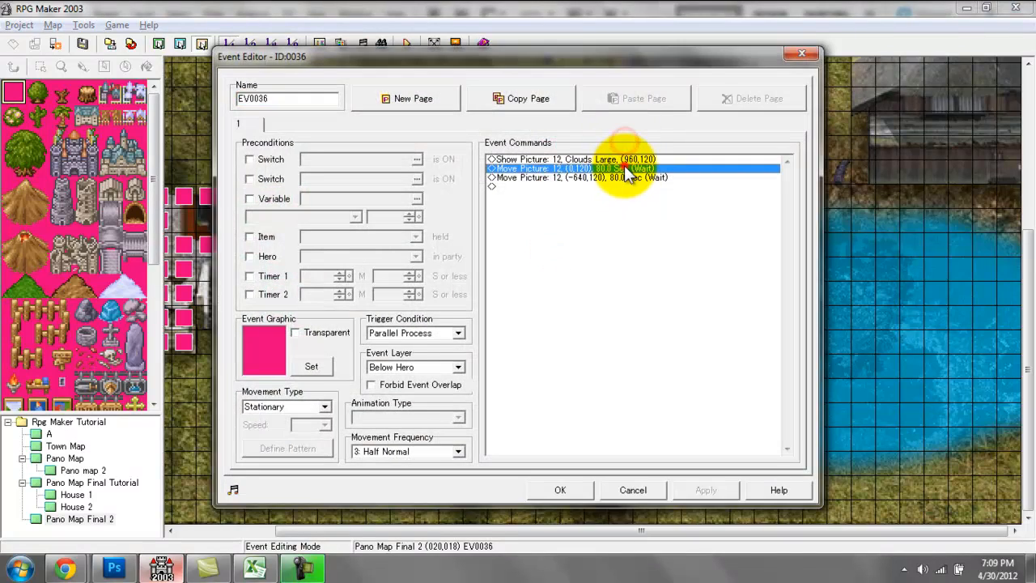
left_click(623, 160)
double_click(621, 160)
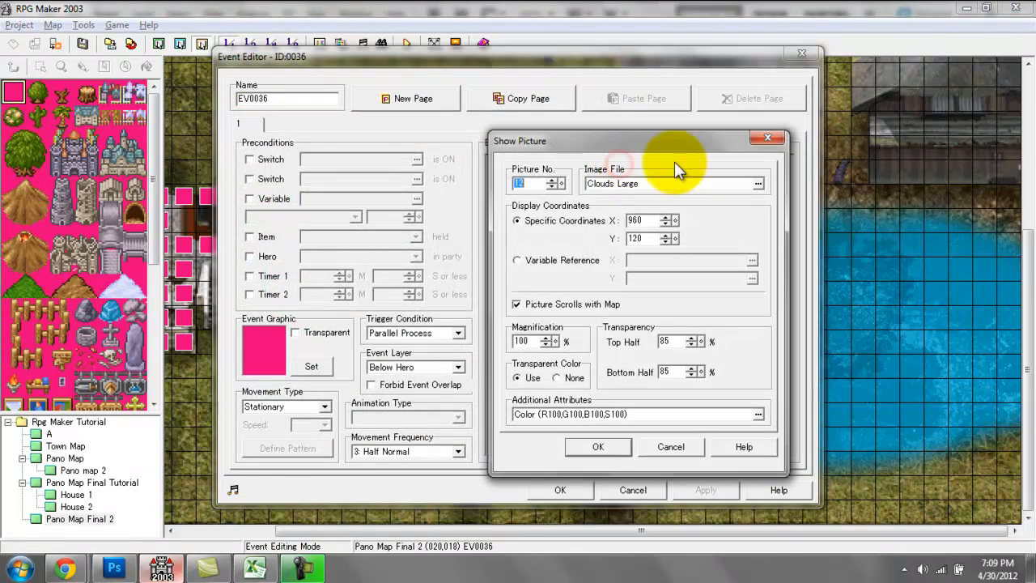
key("Escape")
- Review the target coordinates and the top and bottom transparency of the cloud event's first Move Picture command
double_click(658, 169)
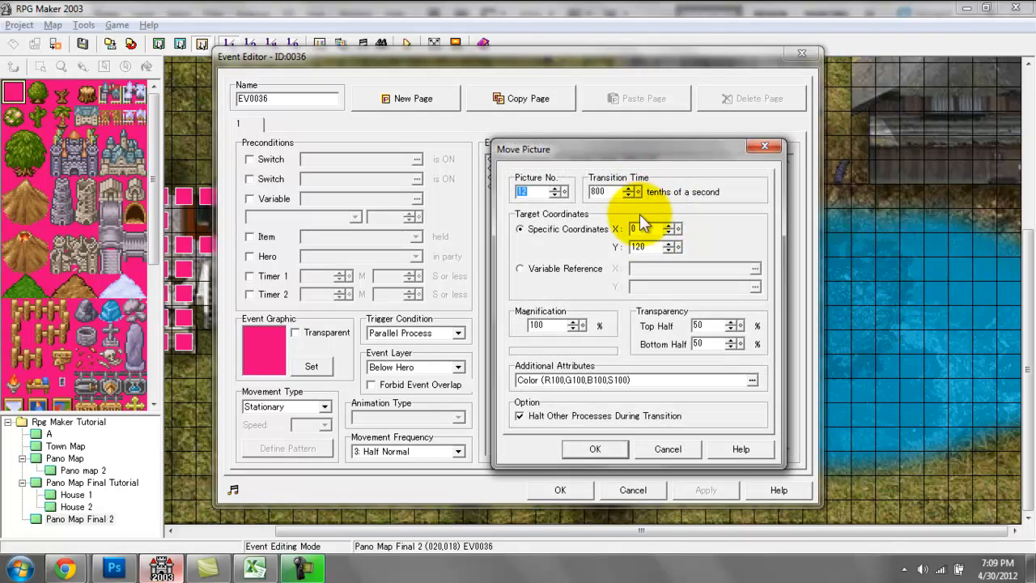
double_click(636, 228)
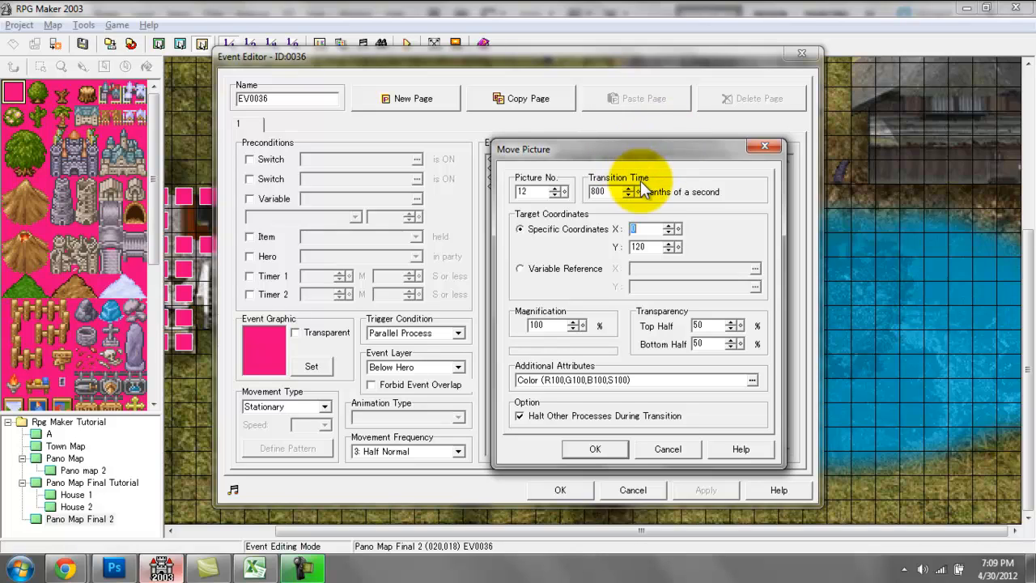
double_click(648, 246)
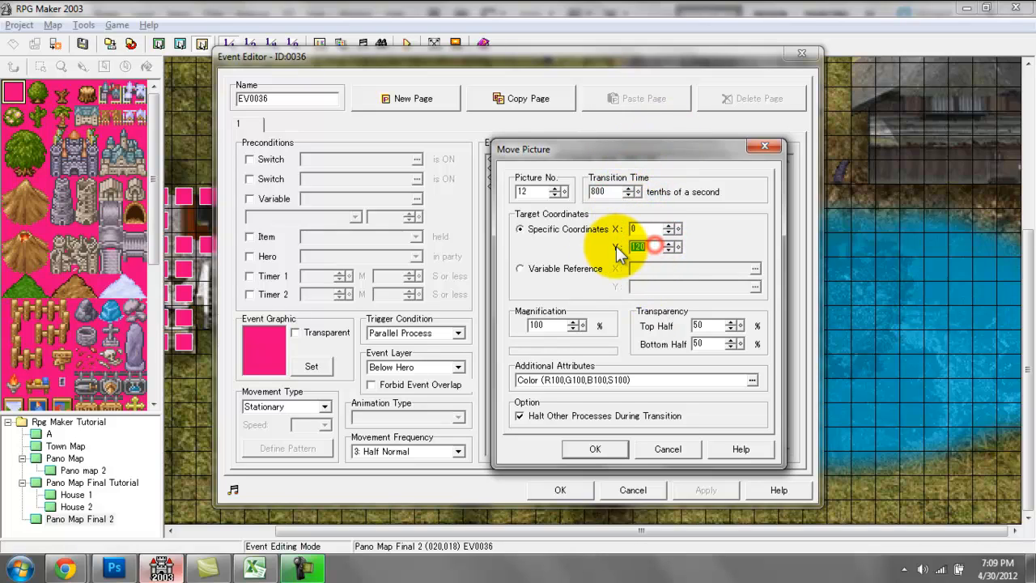
double_click(698, 326)
double_click(698, 344)
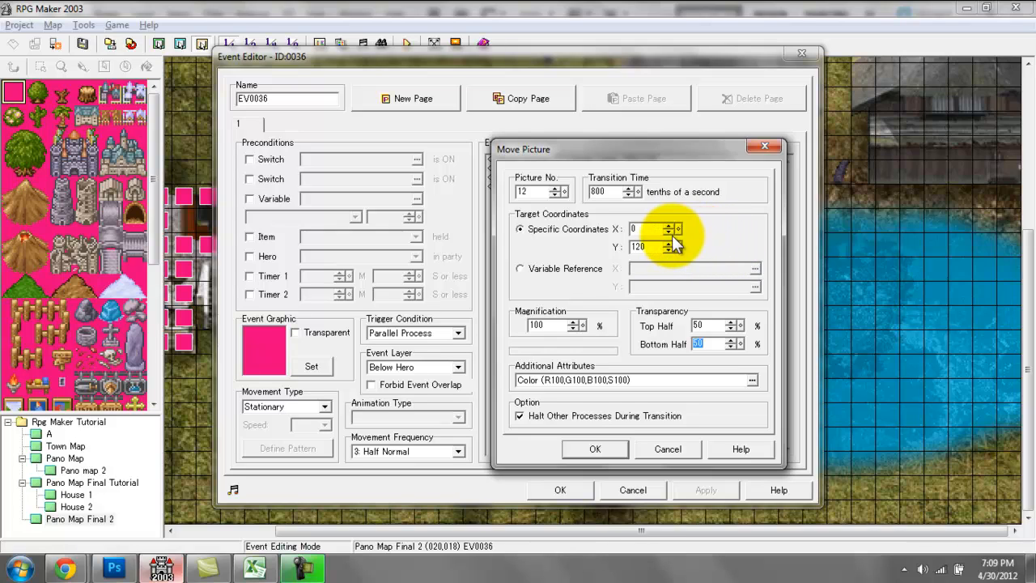
double_click(645, 229)
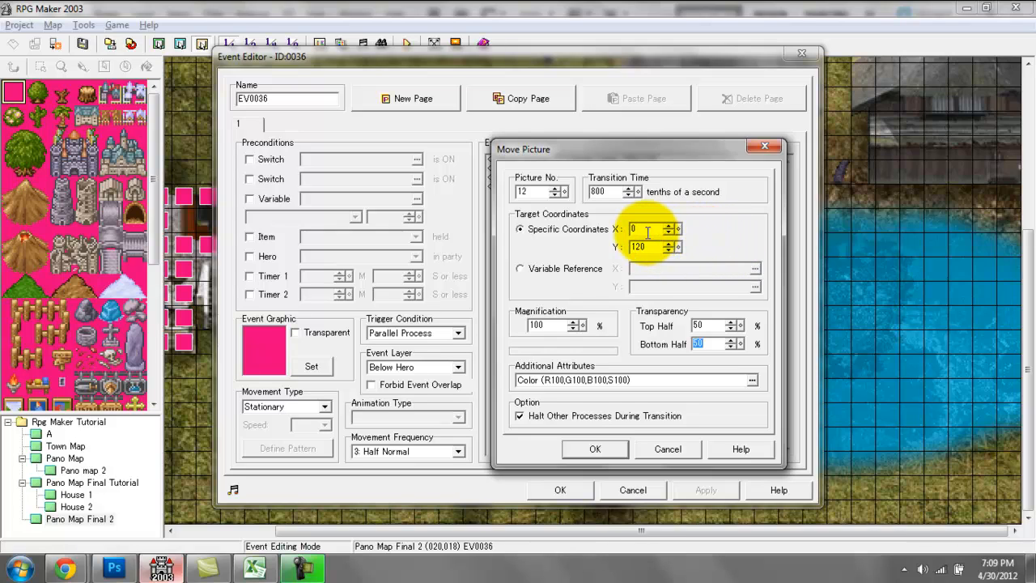
double_click(709, 324)
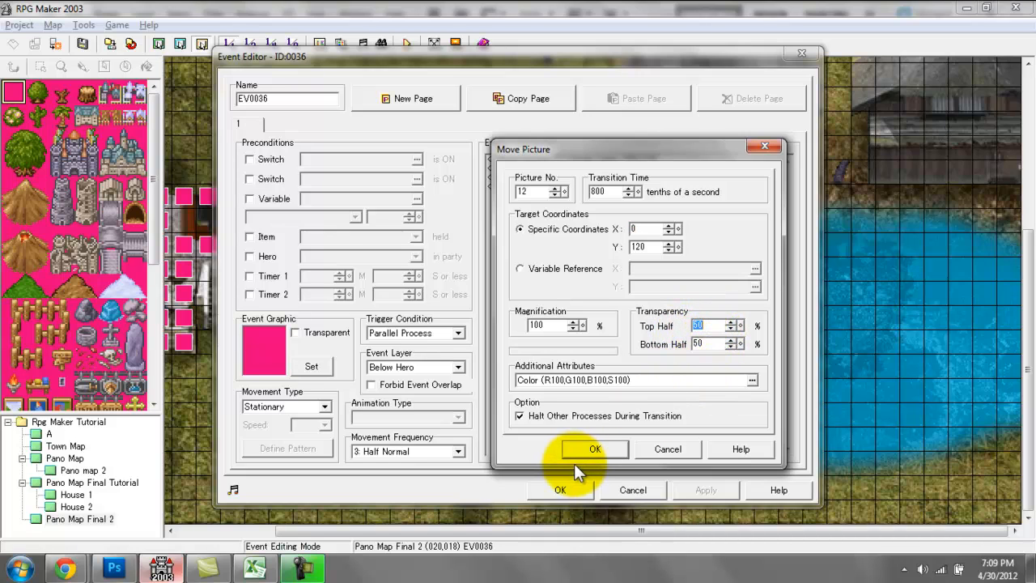
left_click(589, 448)
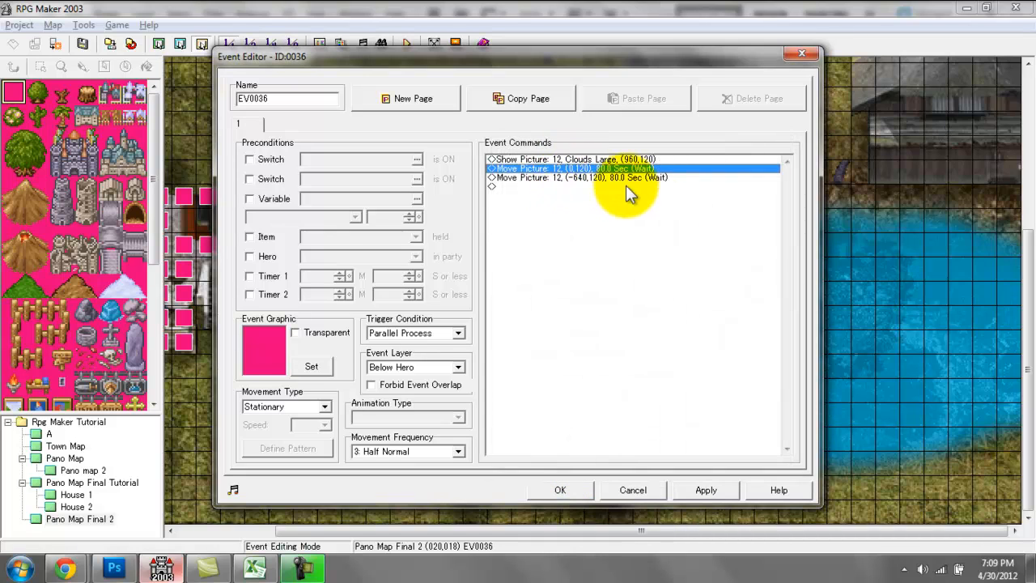
- Review the halt-other-processes option of the cloud event's first Move Picture command and close it without changes
double_click(599, 169)
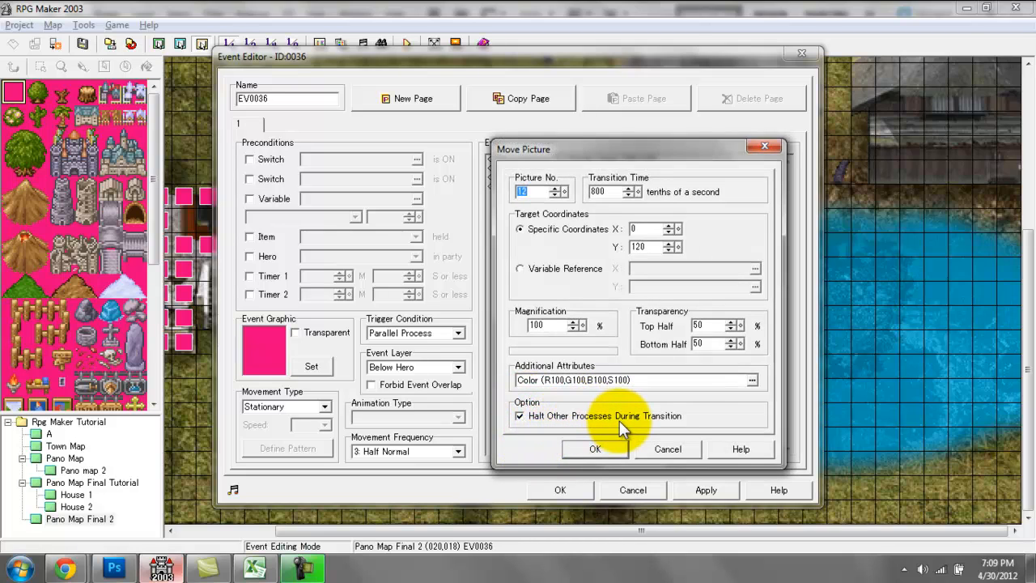
left_click(577, 449)
left_click(549, 178)
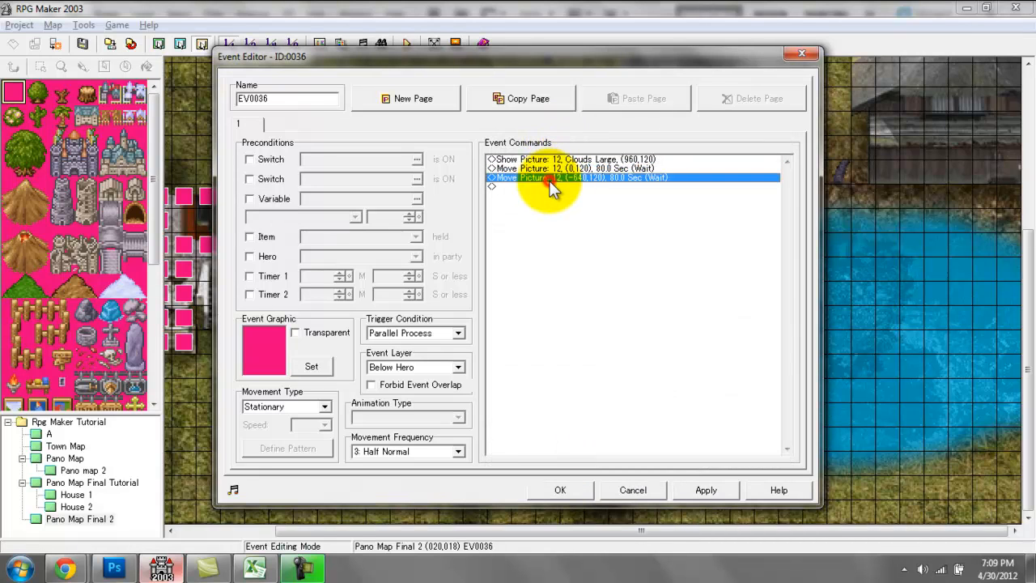
double_click(581, 168)
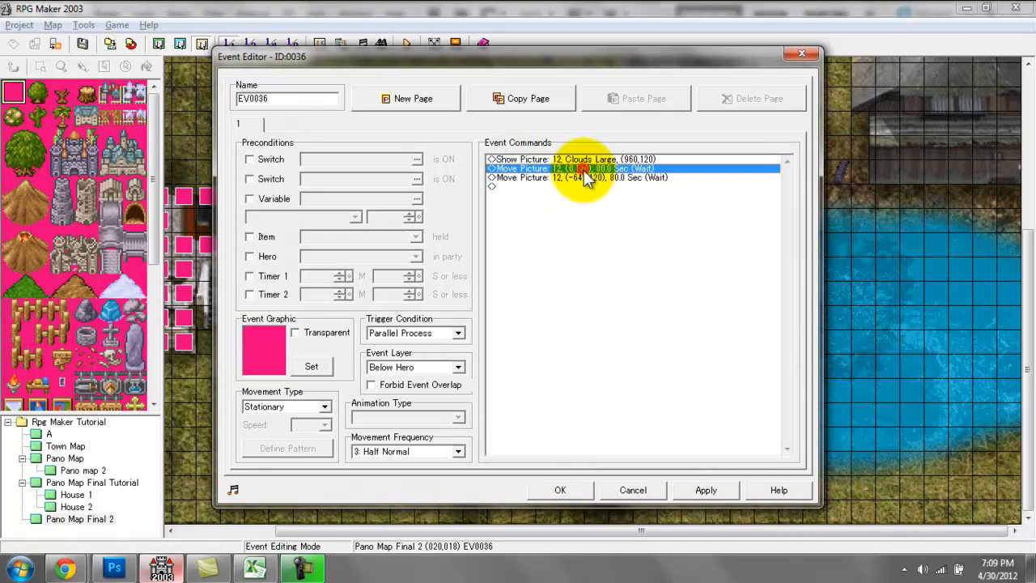
left_click(596, 450)
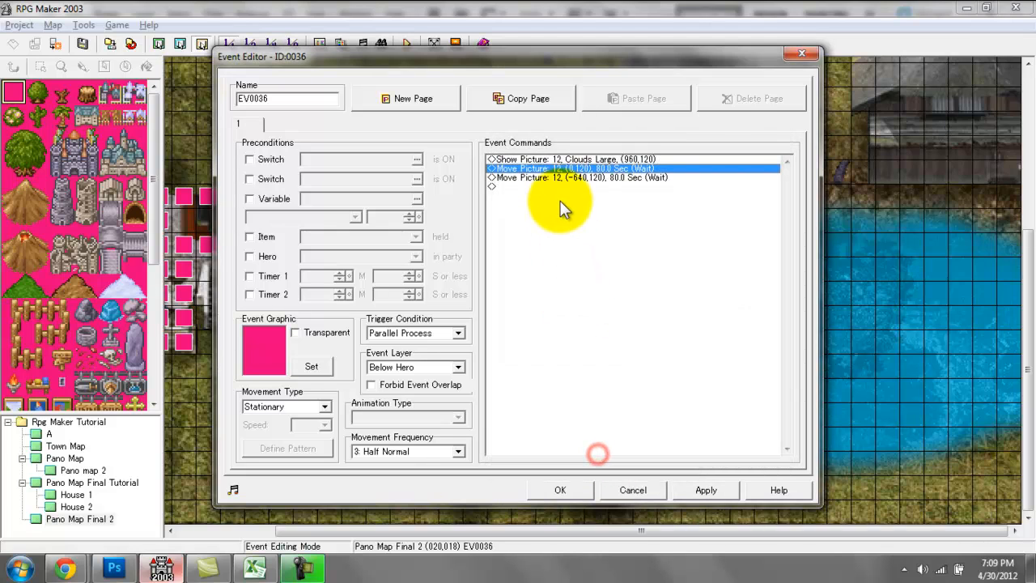
- Review the transition time, target X coordinate and transparency of the cloud event's second Move Picture command
left_click(553, 177)
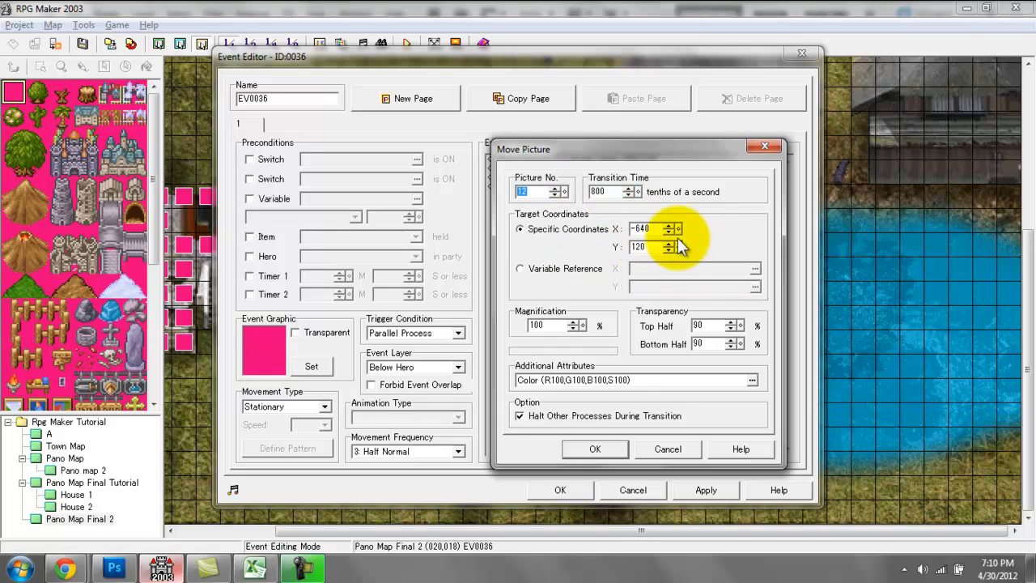
left_click_drag(613, 191, 585, 197)
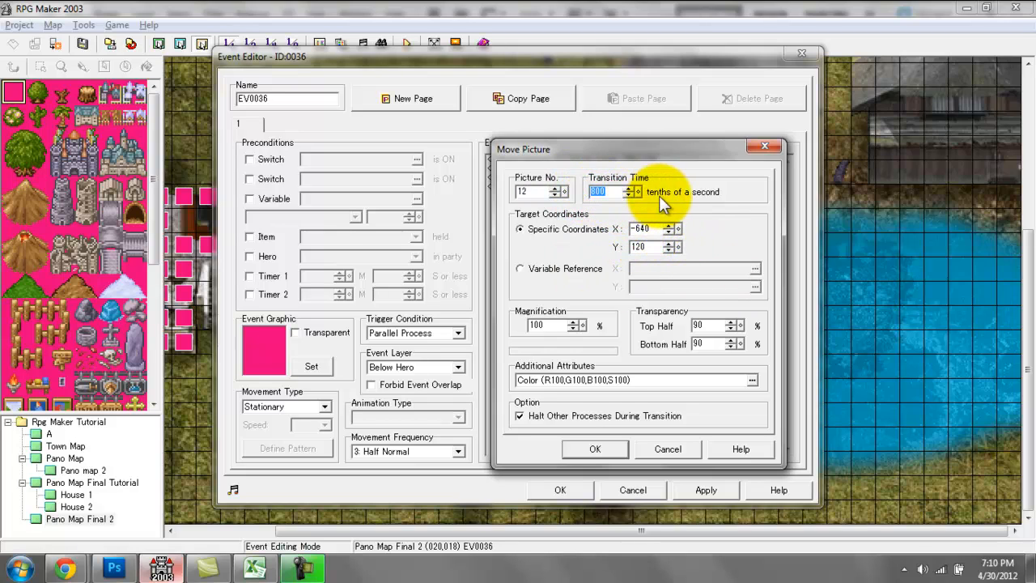
left_click_drag(658, 229, 634, 229)
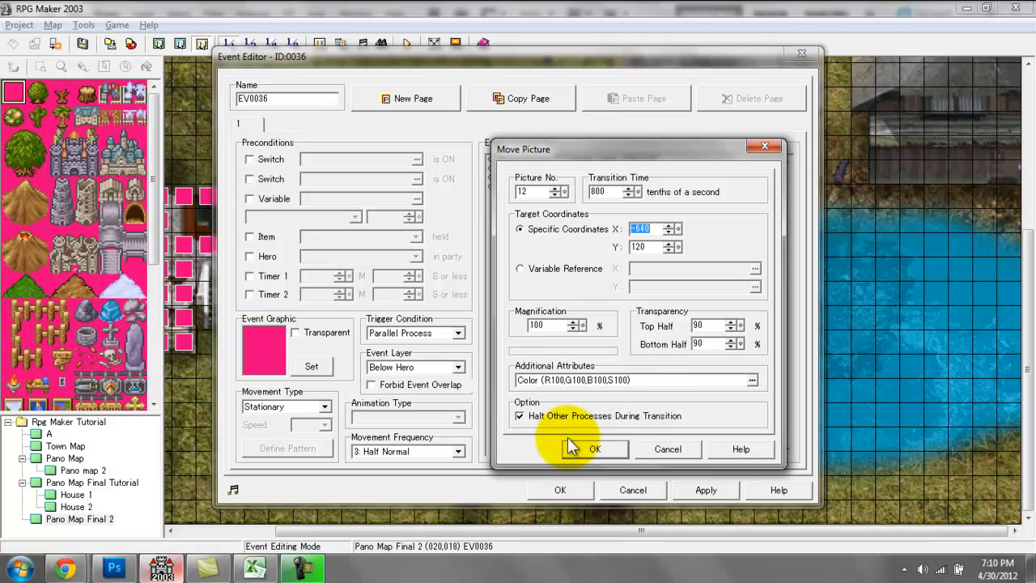
left_click(593, 449)
left_click(555, 159)
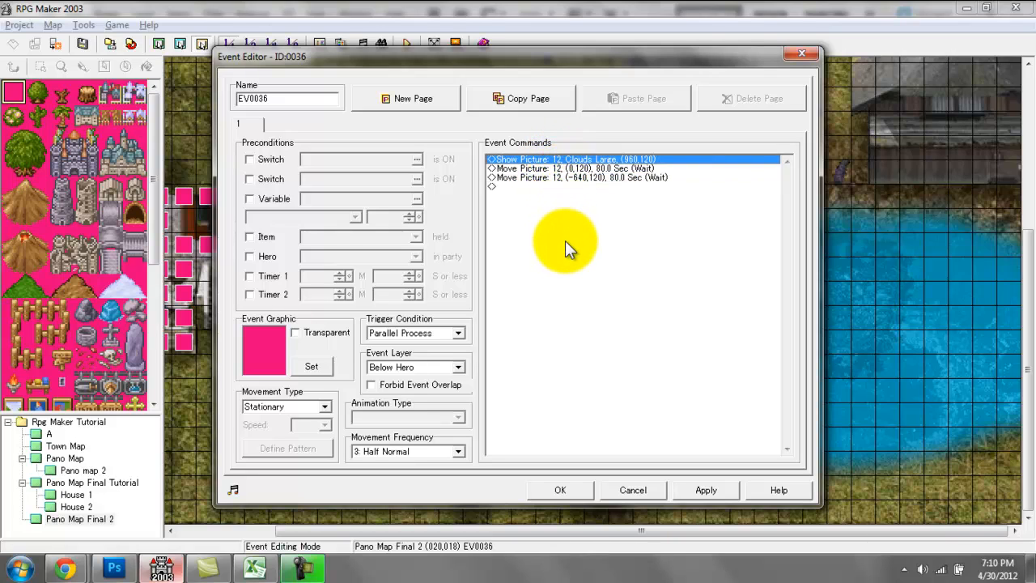
double_click(541, 178)
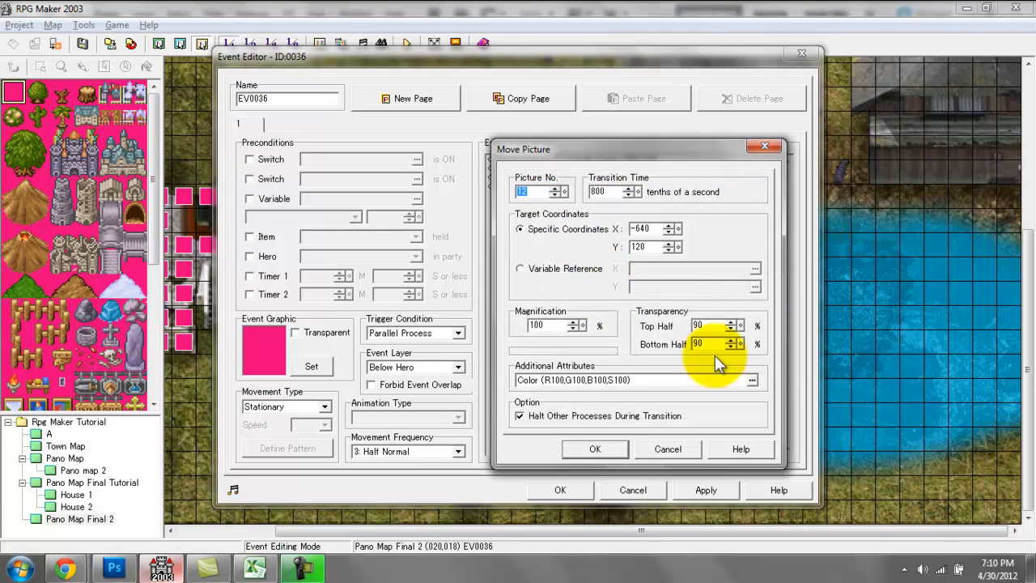
left_click(595, 449)
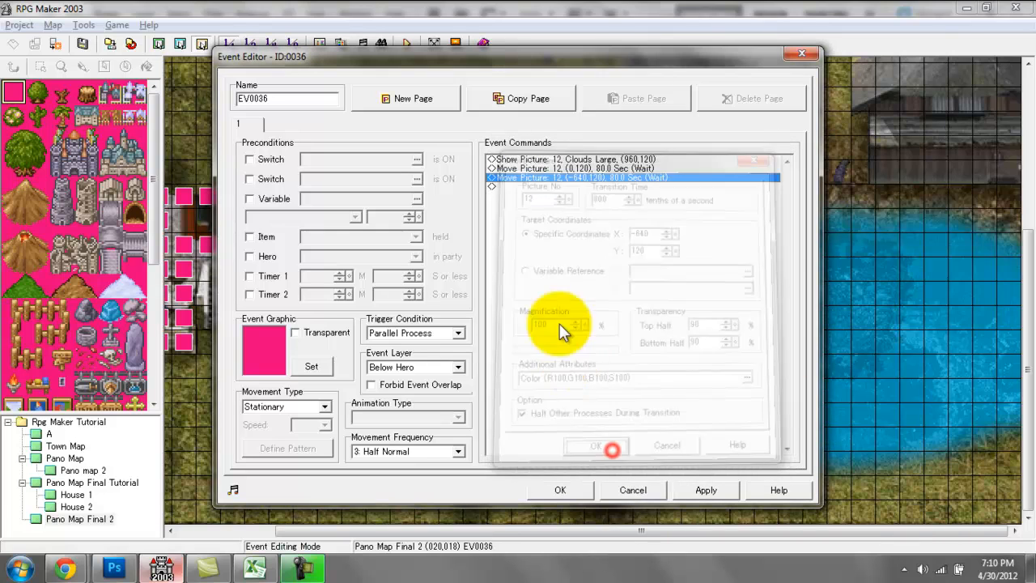
- Go through the cloud event's Show Picture and two Move Picture commands in order, comparing their coordinates and durations
left_click(589, 159)
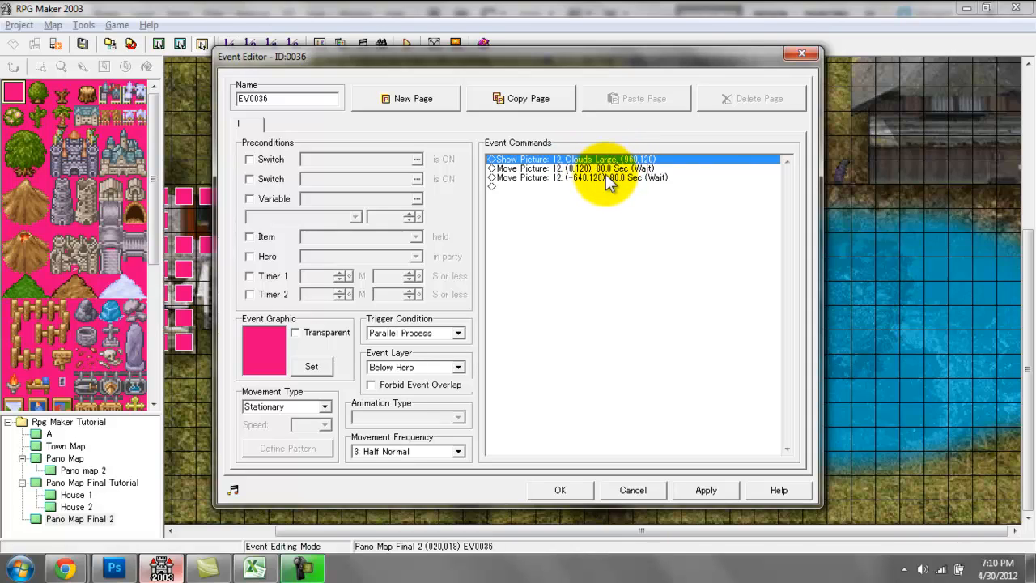
left_click(602, 168)
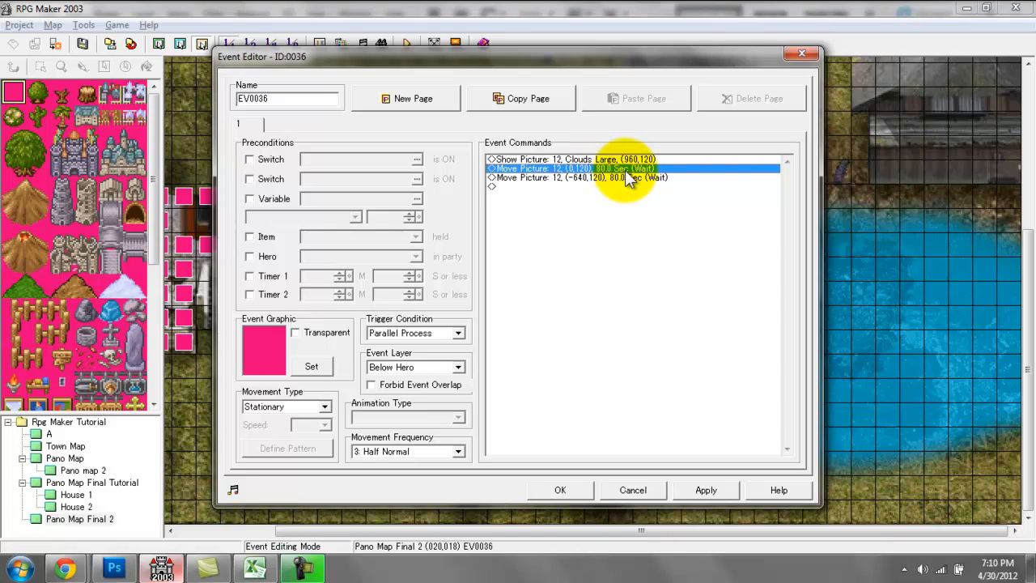
left_click(579, 178)
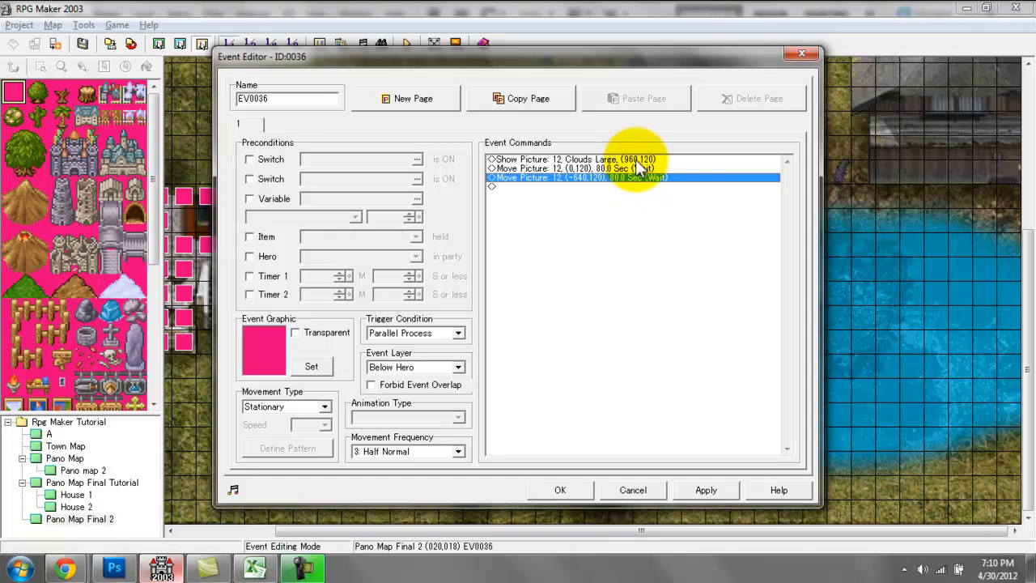
left_click(635, 160)
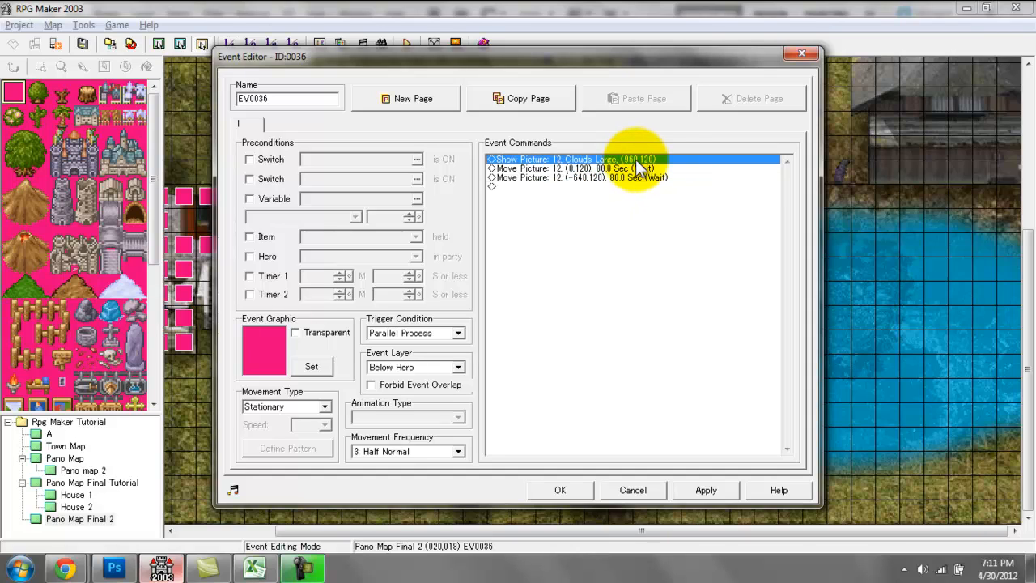
- Apply and confirm the cloud event, and start a new game in a test play
left_click(686, 489)
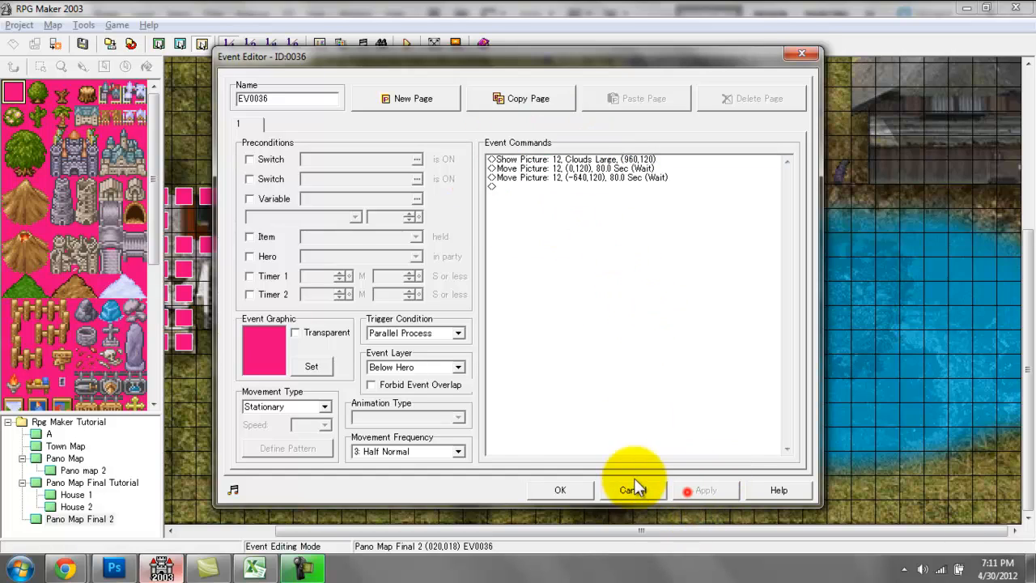
left_click(538, 489)
left_click(407, 43)
left_click(545, 314)
key("Return")
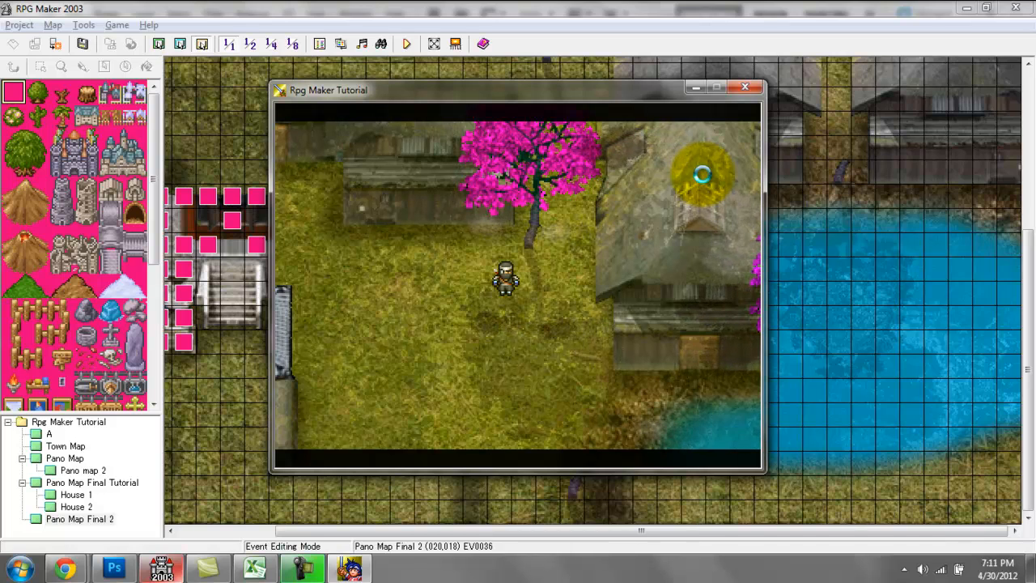
- Walk the hero around the grass between the houses and into the pond to watch the drifting clouds
key("Left")
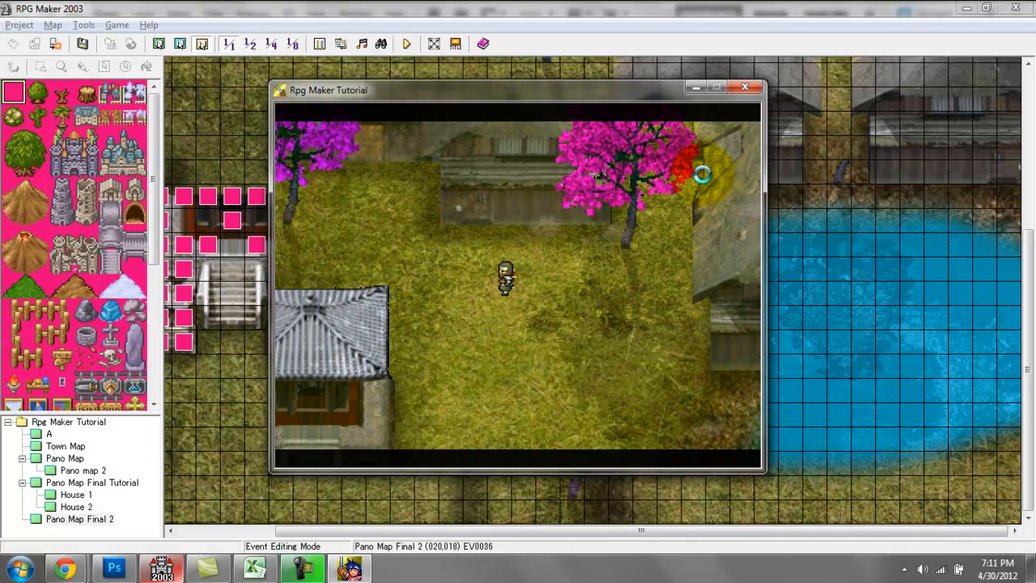
key("Right")
key("Up")
key("Right")
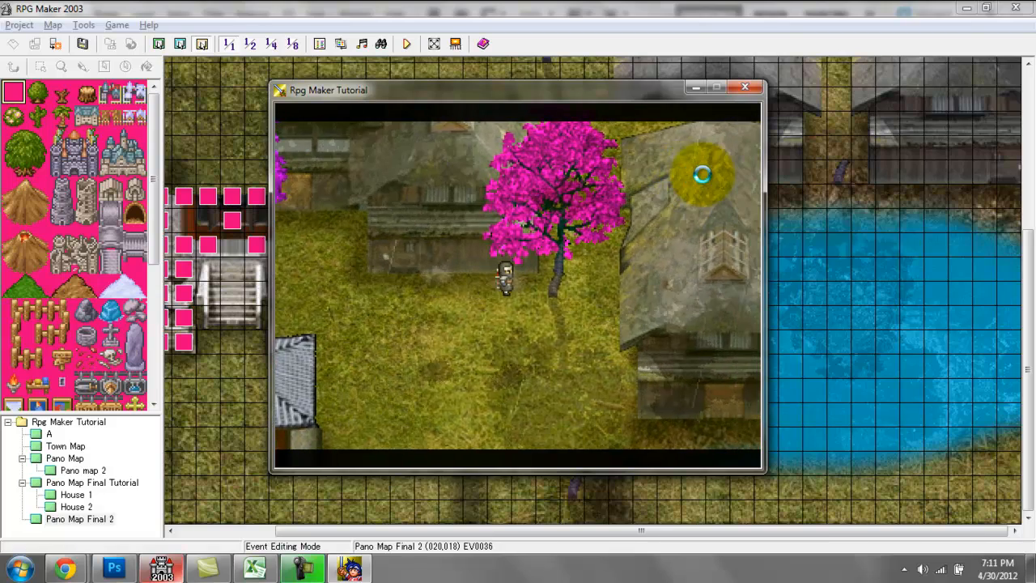
key("Down")
key("Left")
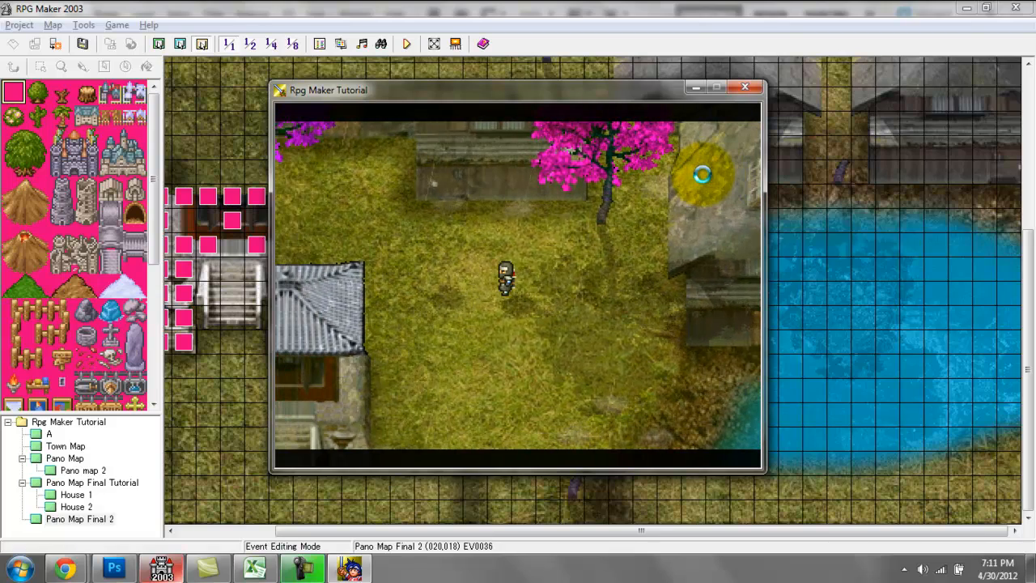
key("Up")
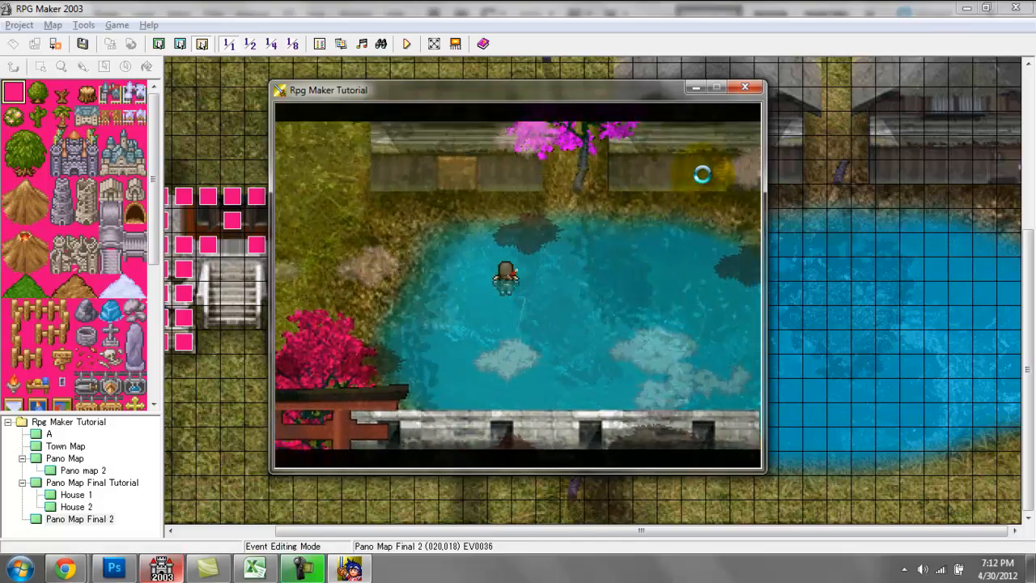
- Walk the hero over the grass, past the red gate and back to the pond to check the clouds, and end the test play
key("Up")
key("Left")
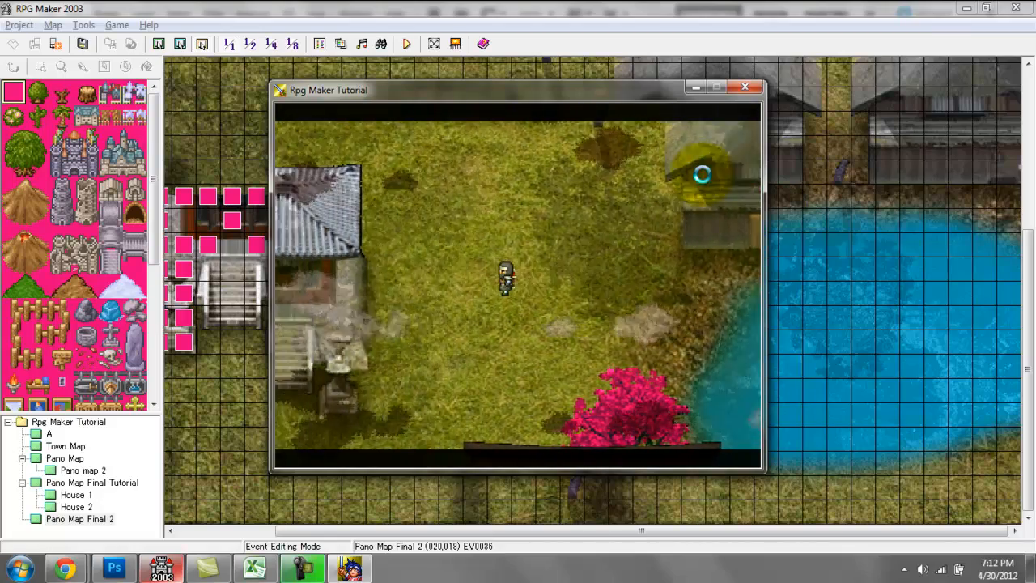
key("Up")
key("Down")
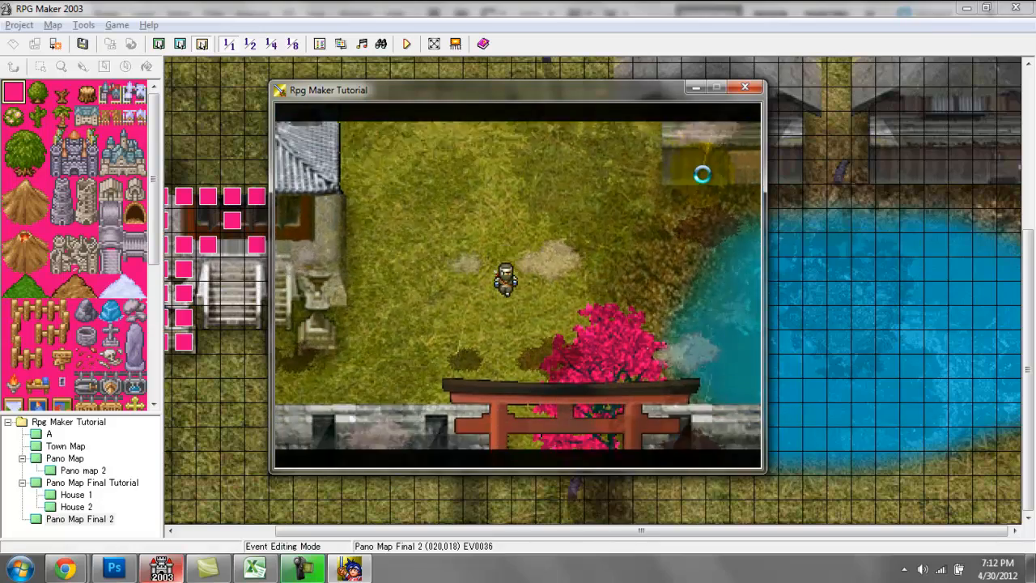
key("Left")
key("Down")
key("Right")
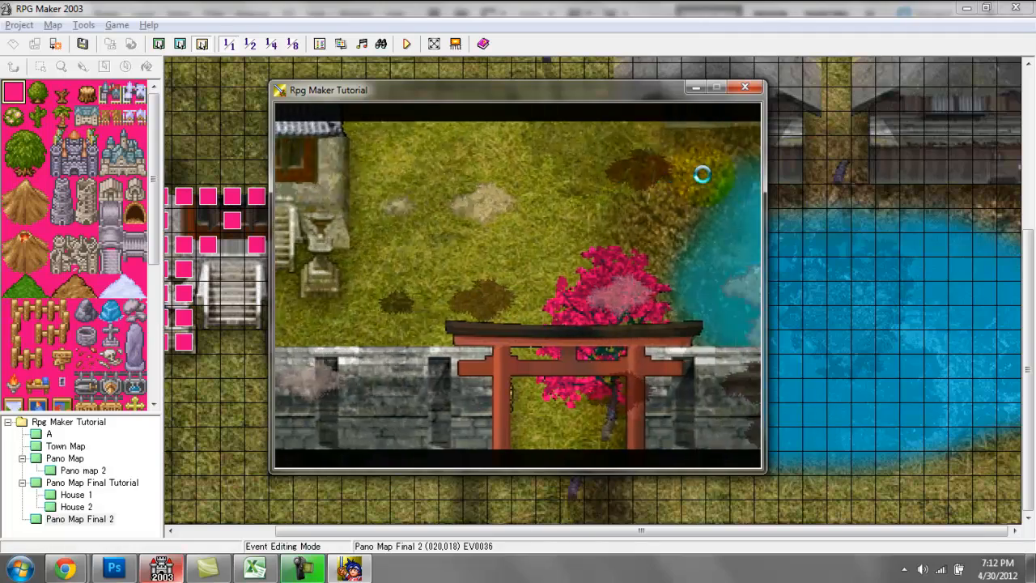
key("Right")
key("Right")
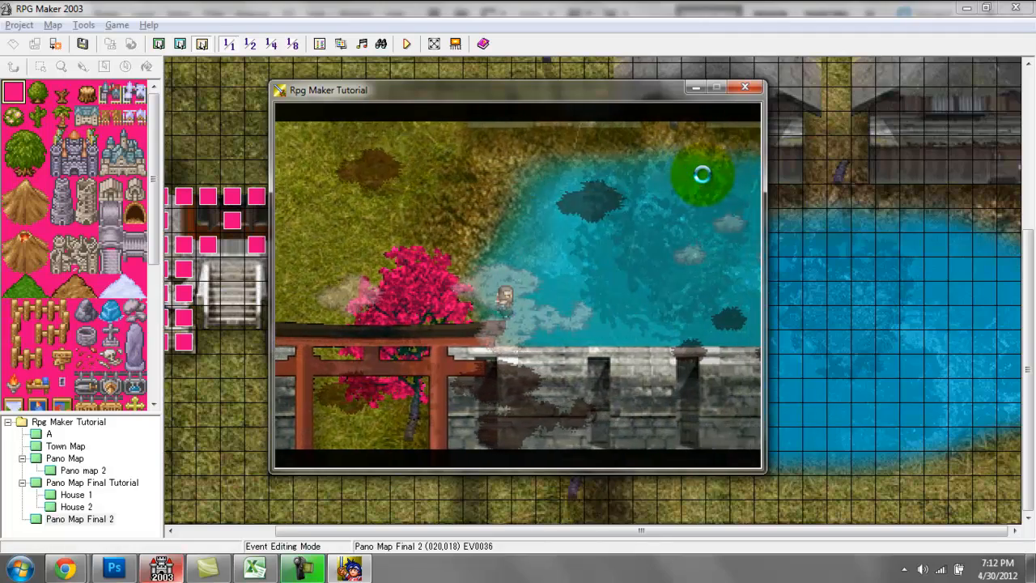
left_click(743, 87)
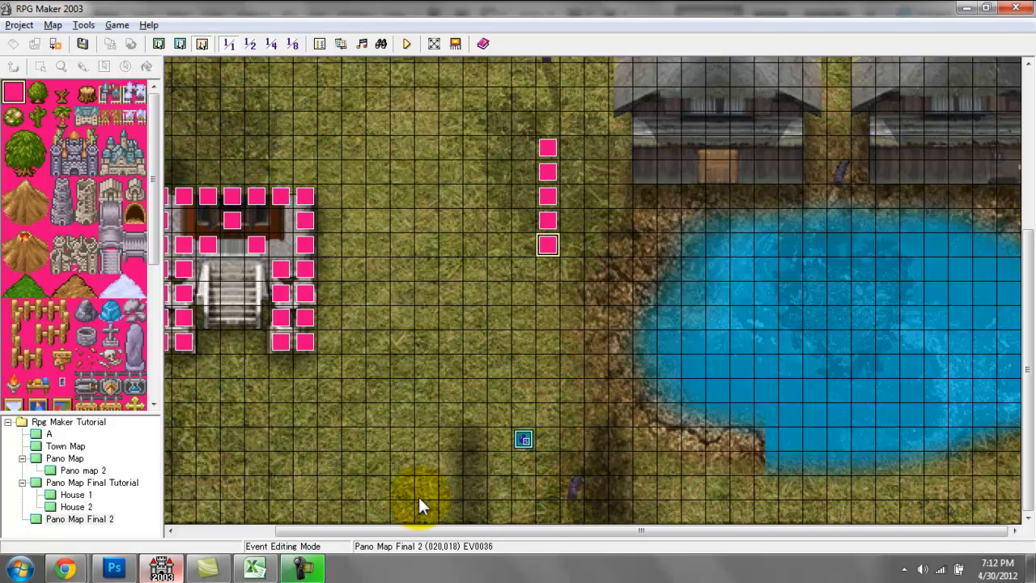
- Inspect the event at (021,028) on Pano Map Final Tutorial, close it without changes and select the shrine doorway event
left_click(126, 483)
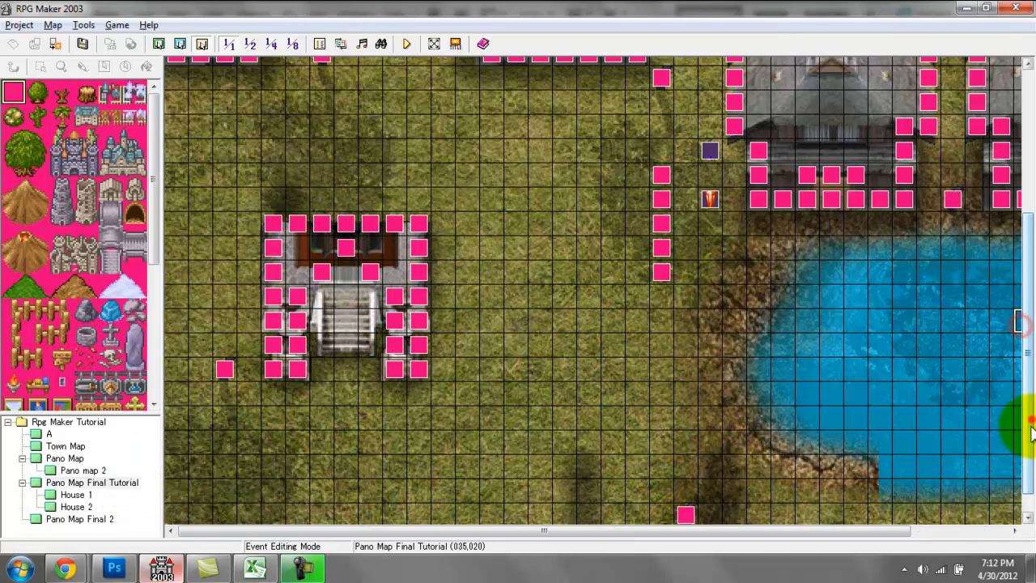
left_click(1028, 416)
left_click_drag(686, 487, 710, 465)
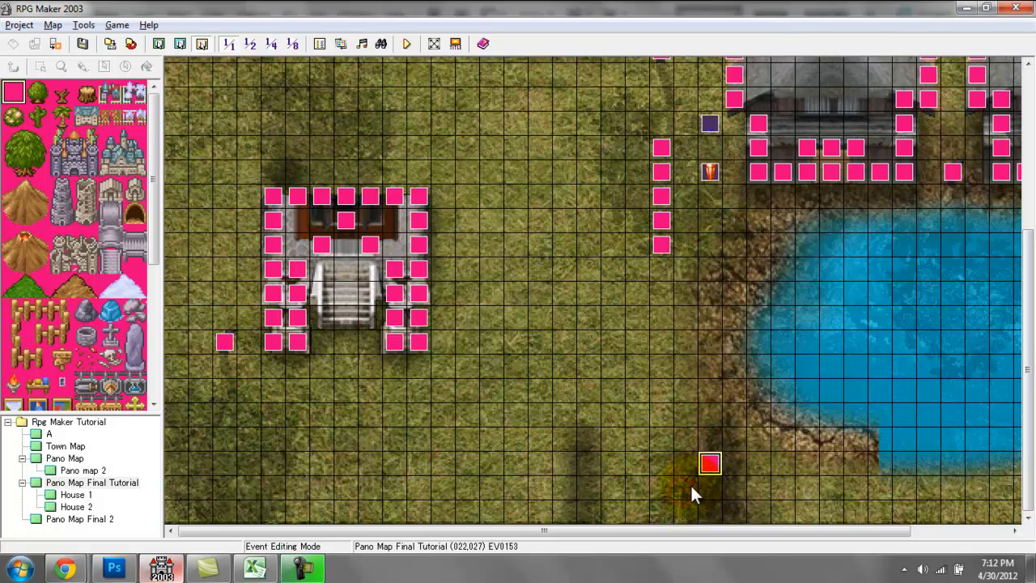
double_click(693, 486)
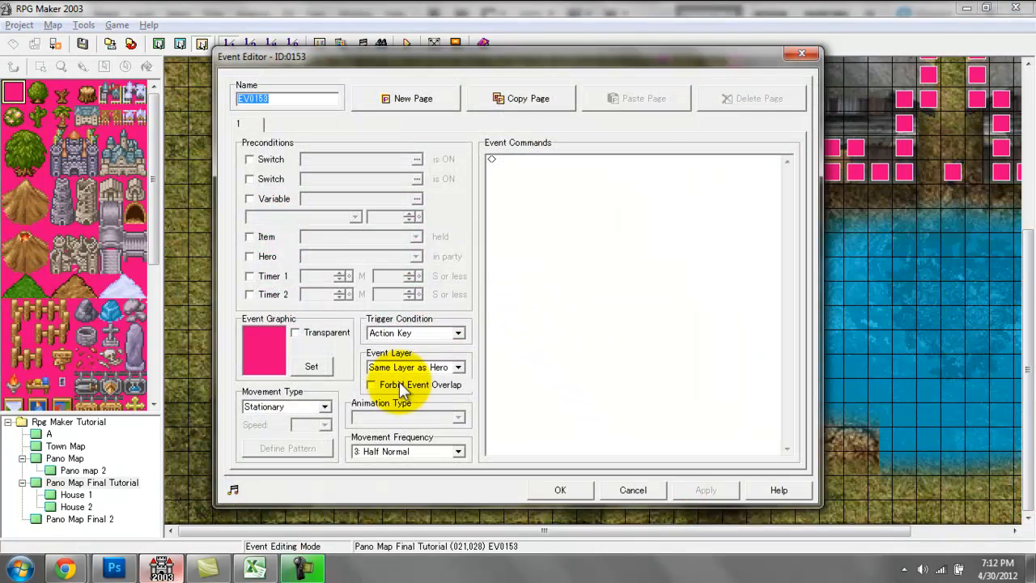
left_click(557, 490)
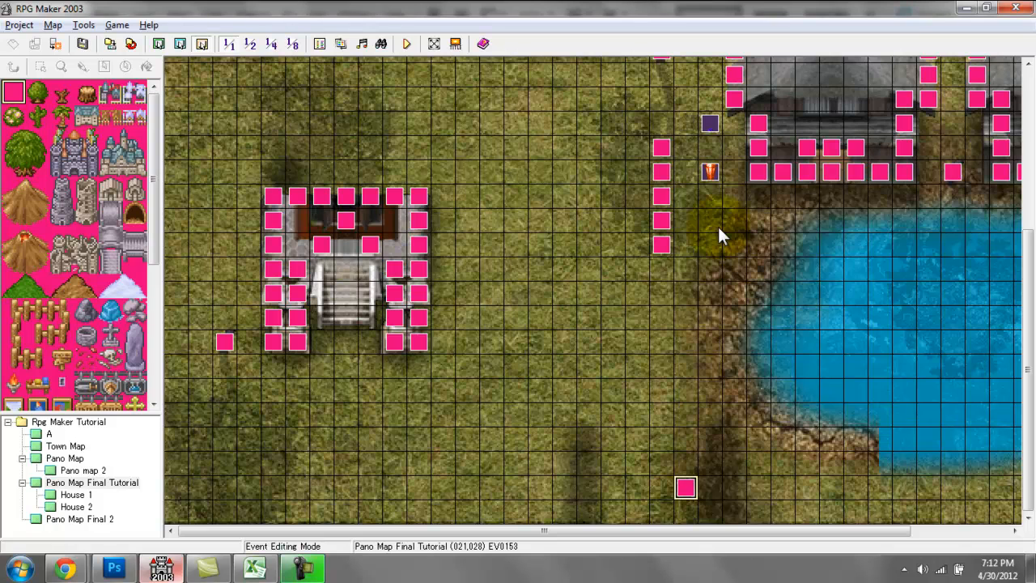
left_click(345, 222)
- Open the shrine doorway event at (007,017) on Pano Map Final 2 and inspect its Show Battle Animation settings
left_click(113, 518)
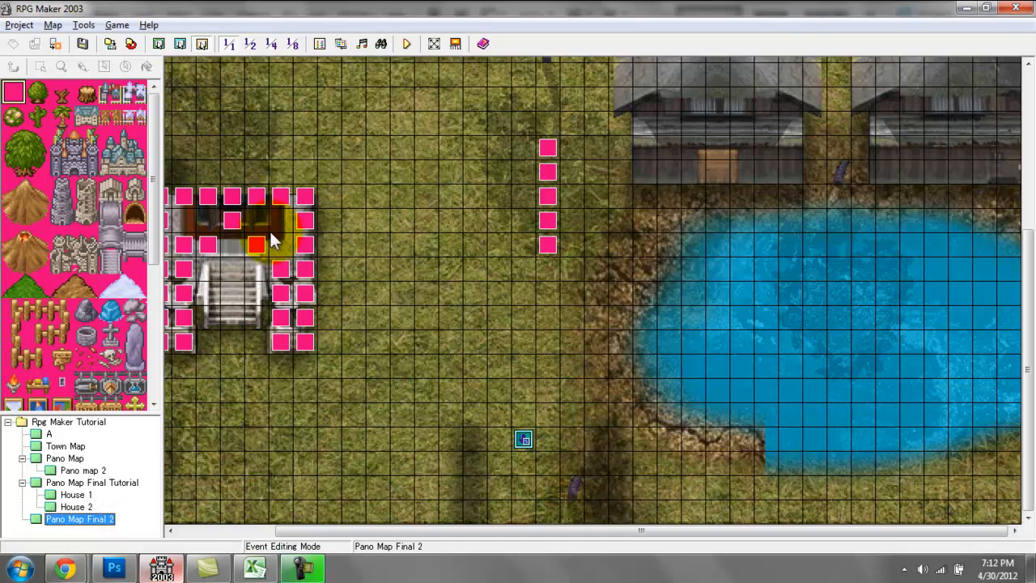
left_click(232, 244)
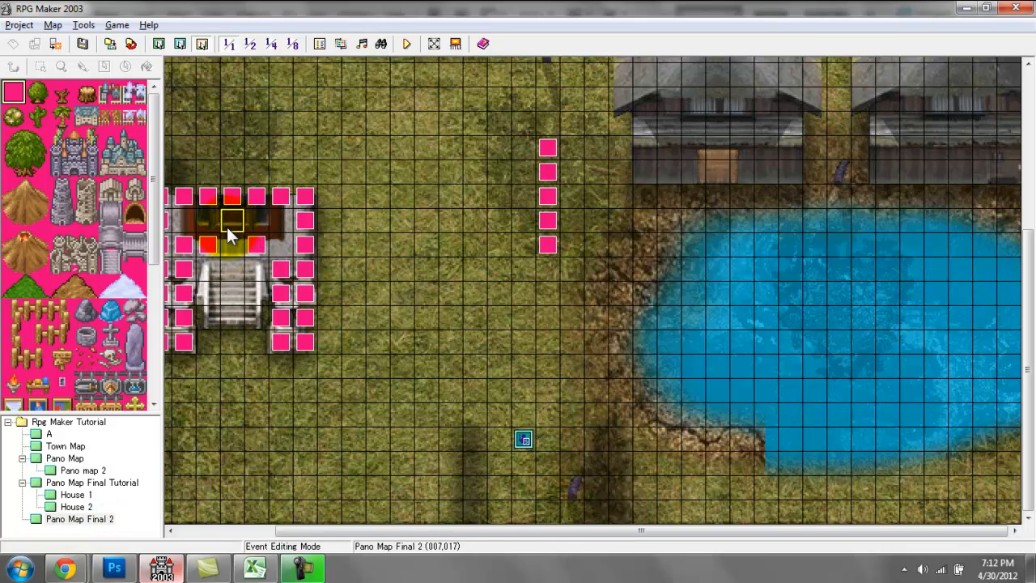
double_click(229, 227)
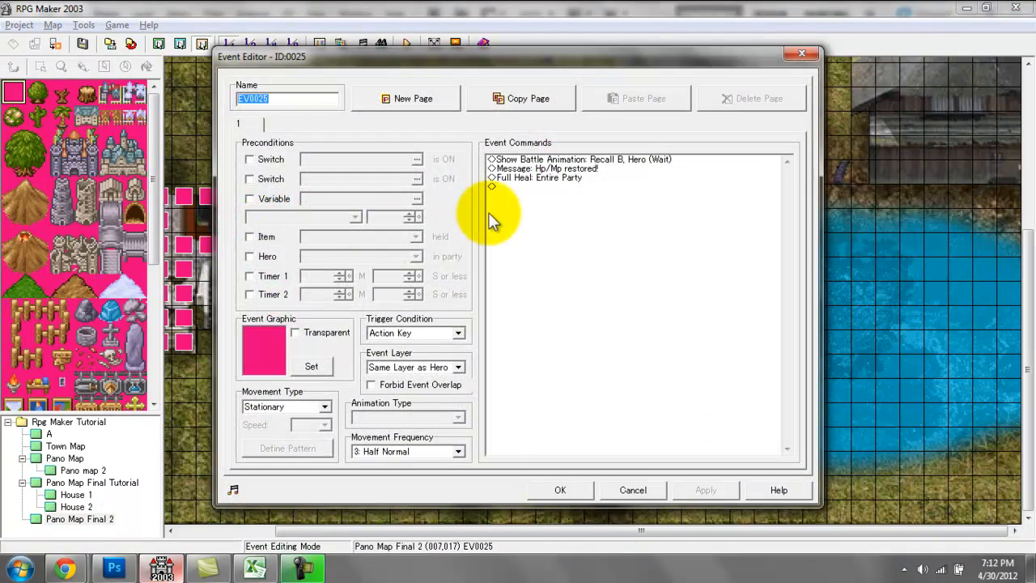
left_click(527, 160)
double_click(527, 161)
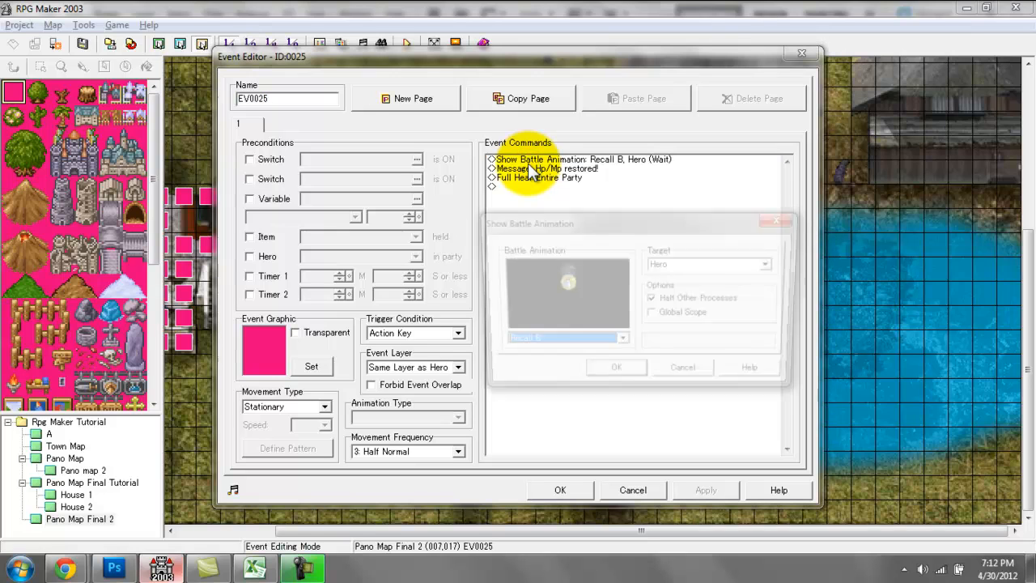
left_click(638, 159)
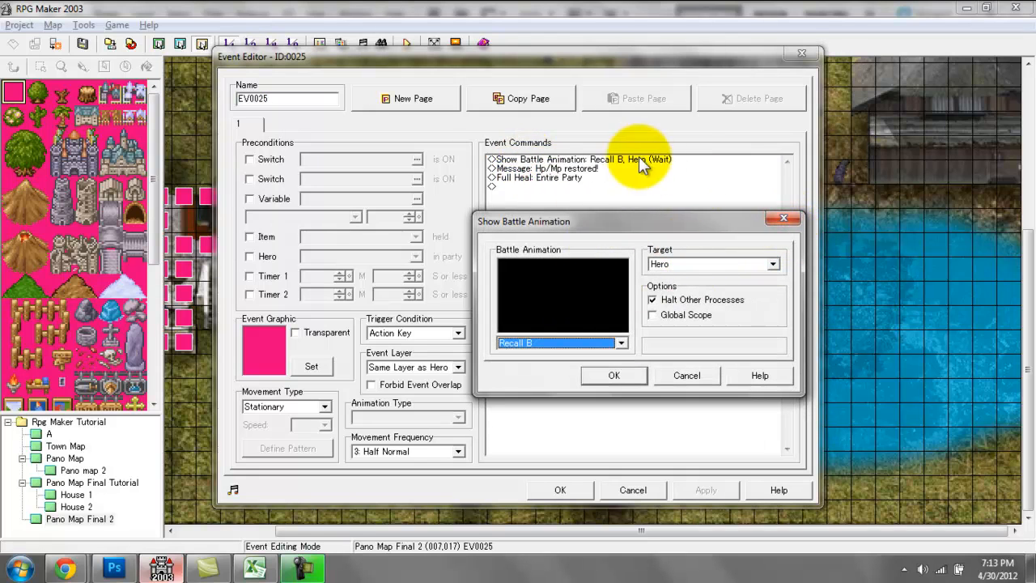
- Add another Show Battle Animation command using Recall B on the Hero with Global Scope enabled, and confirm the shrine event
double_click(610, 161)
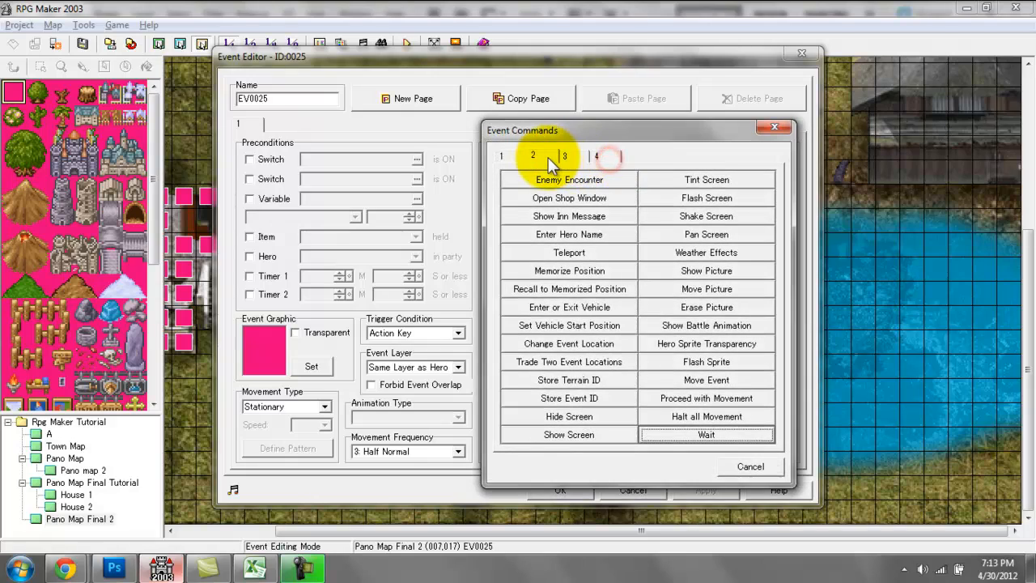
left_click(668, 327)
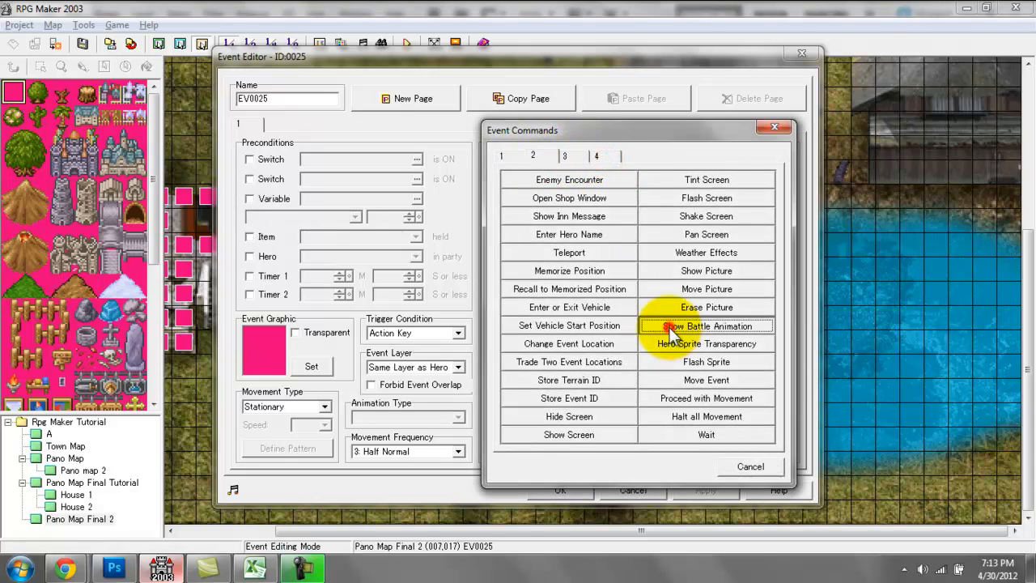
left_click(689, 326)
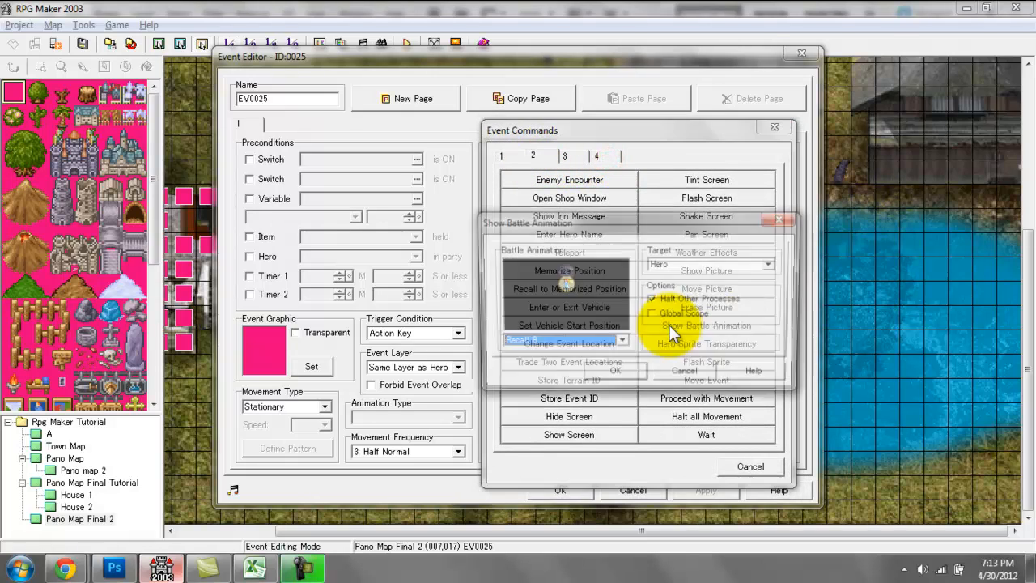
left_click(595, 344)
left_click_drag(621, 400, 611, 331)
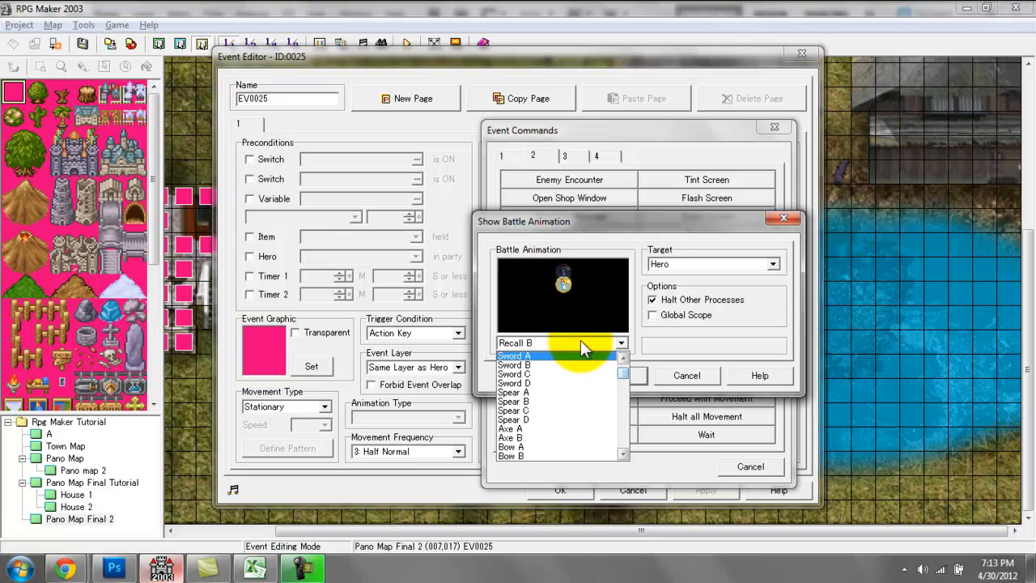
mouse_move(629, 374)
left_mouse_down()
mouse_move(618, 423)
mouse_move(616, 361)
left_mouse_up()
left_click(667, 336)
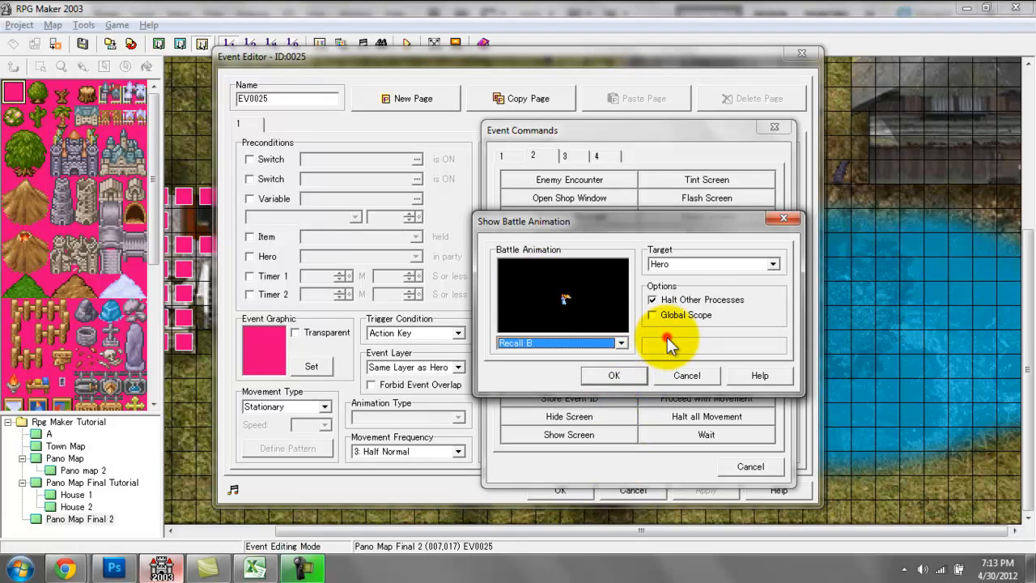
left_click(679, 264)
left_click(676, 276)
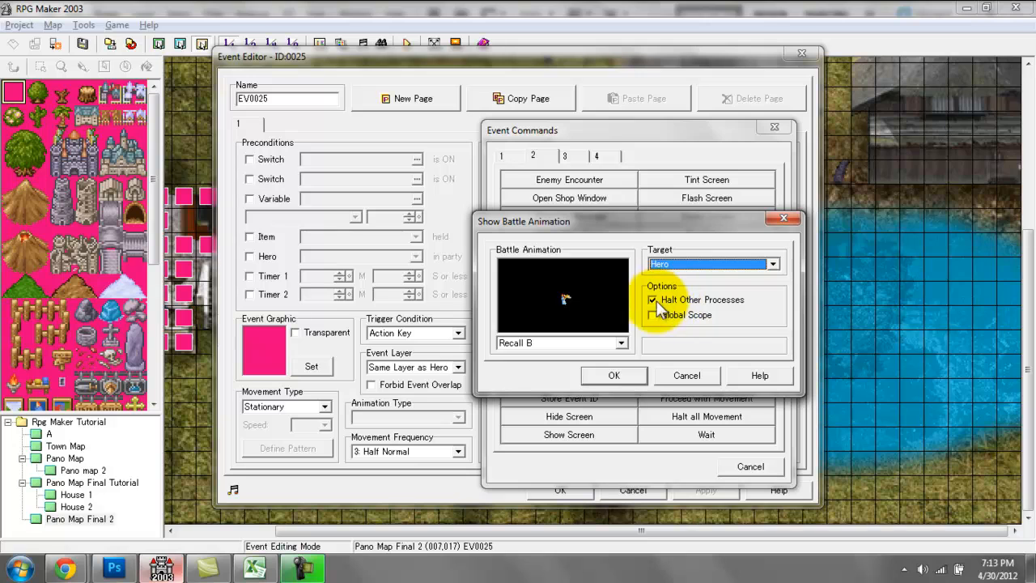
left_click(672, 317)
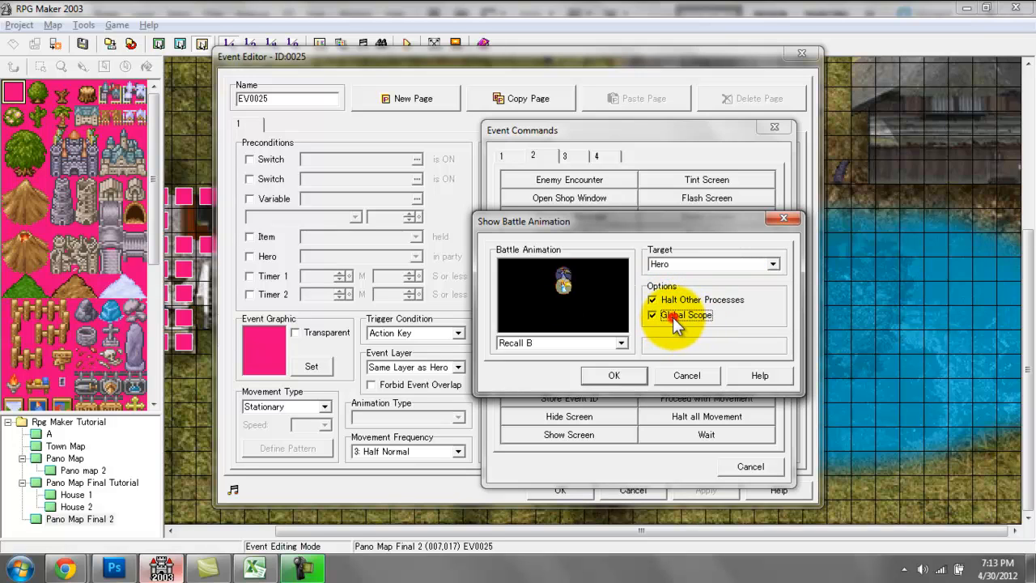
left_click(623, 375)
left_click(557, 490)
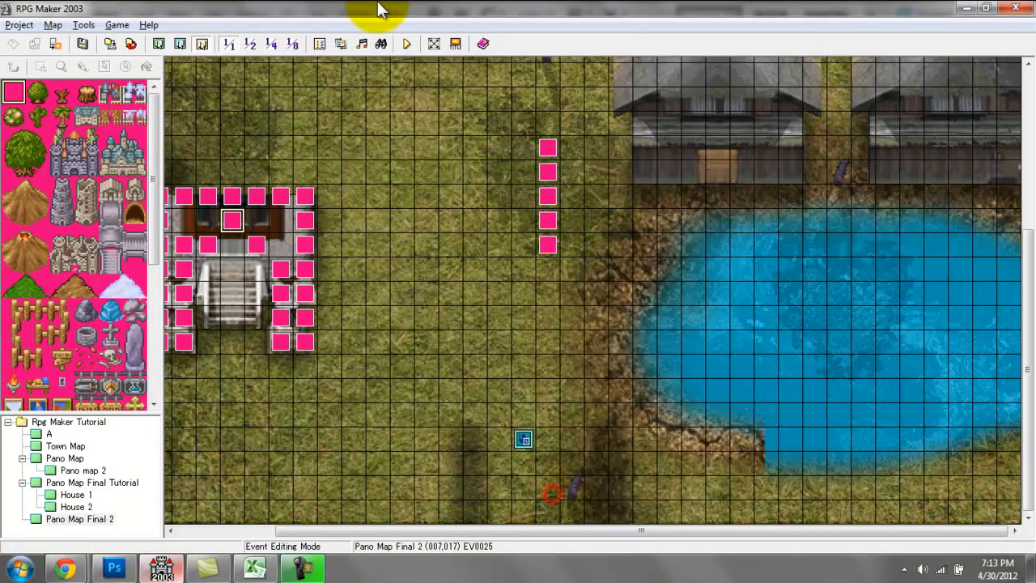
- Start a new game in a test play, walk the hero up the shrine stairs to trigger the healing event, and end the test play
left_click(404, 44)
key("Return")
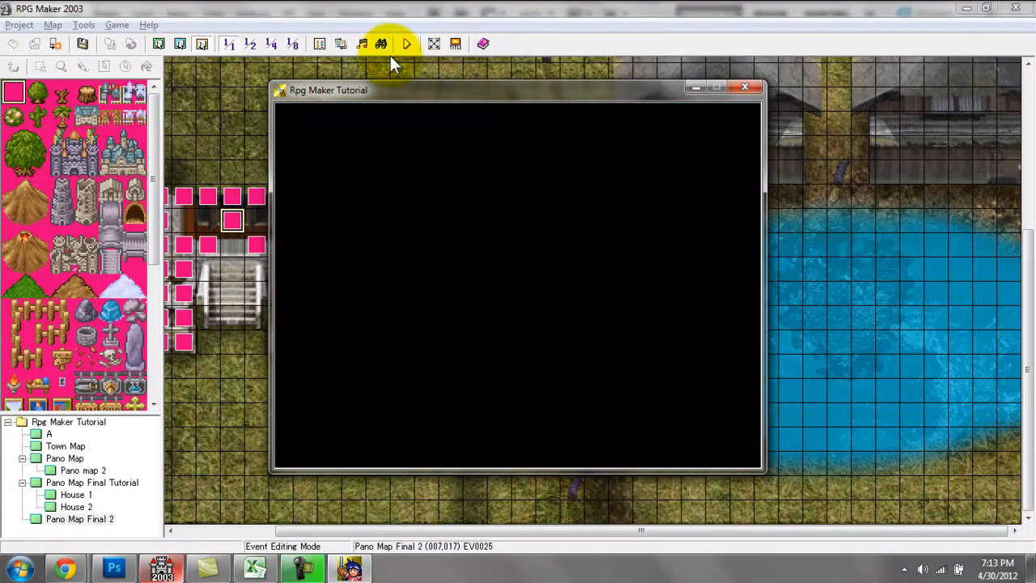
key("Left")
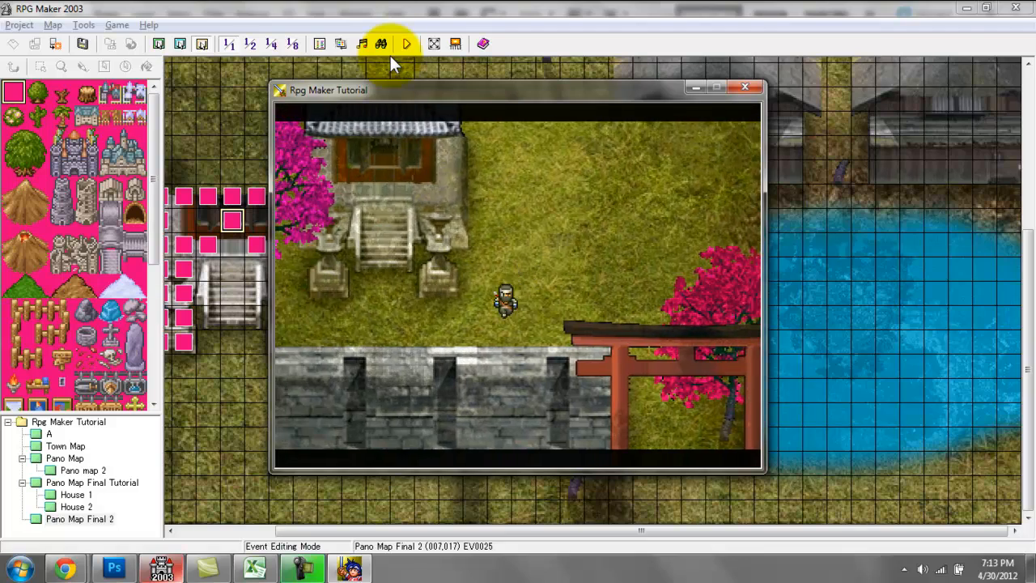
key("Up")
key("Right")
key("Right")
key("Left")
key("Left")
key("Right")
key("Up")
key("Return")
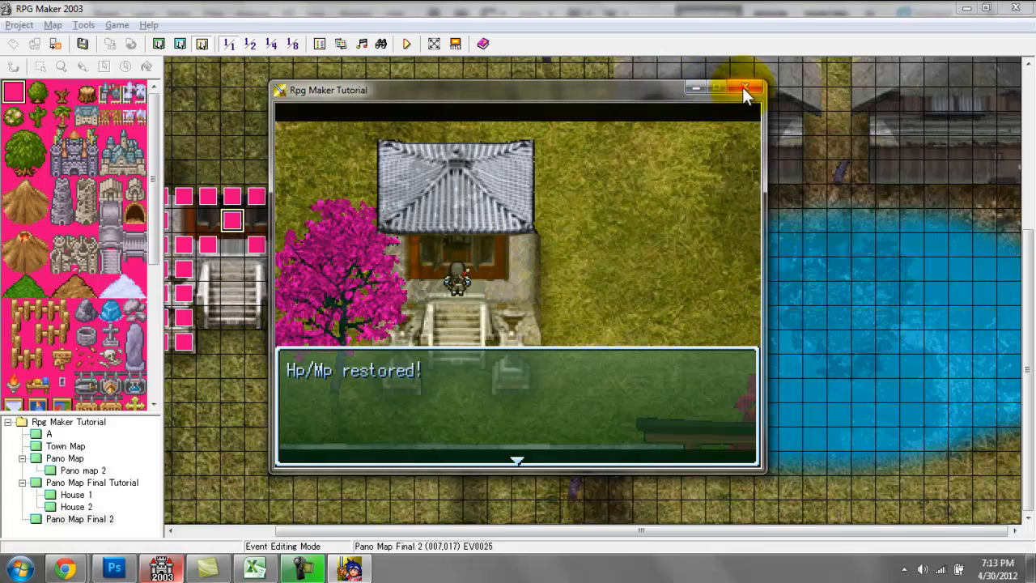
left_click(744, 87)
- Reopen the shrine event, remove the duplicate Recall B animation that has Global Scope enabled, and check the original animation's settings
double_click(241, 215)
double_click(651, 161)
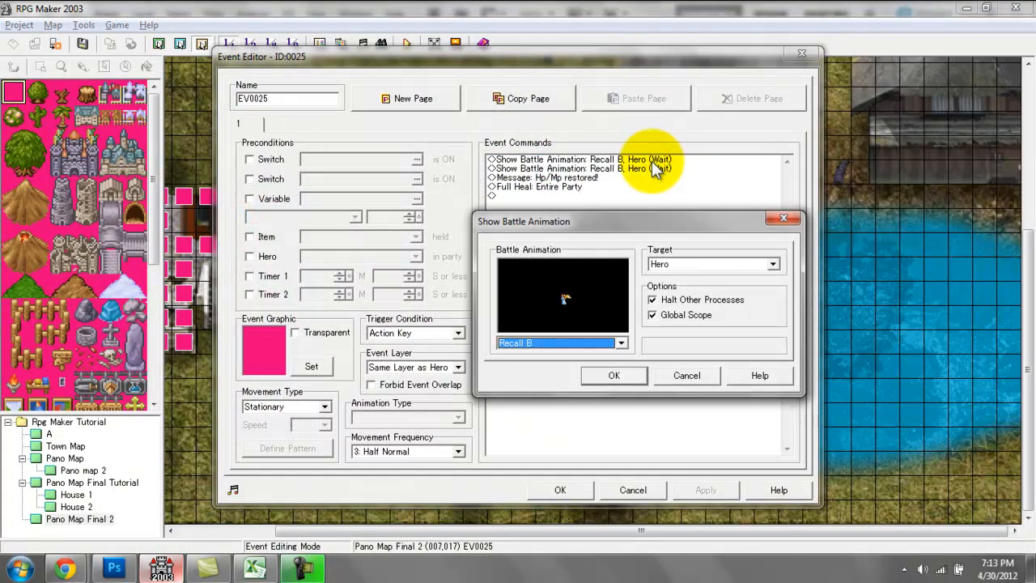
key("Return")
double_click(651, 161)
left_click(683, 316)
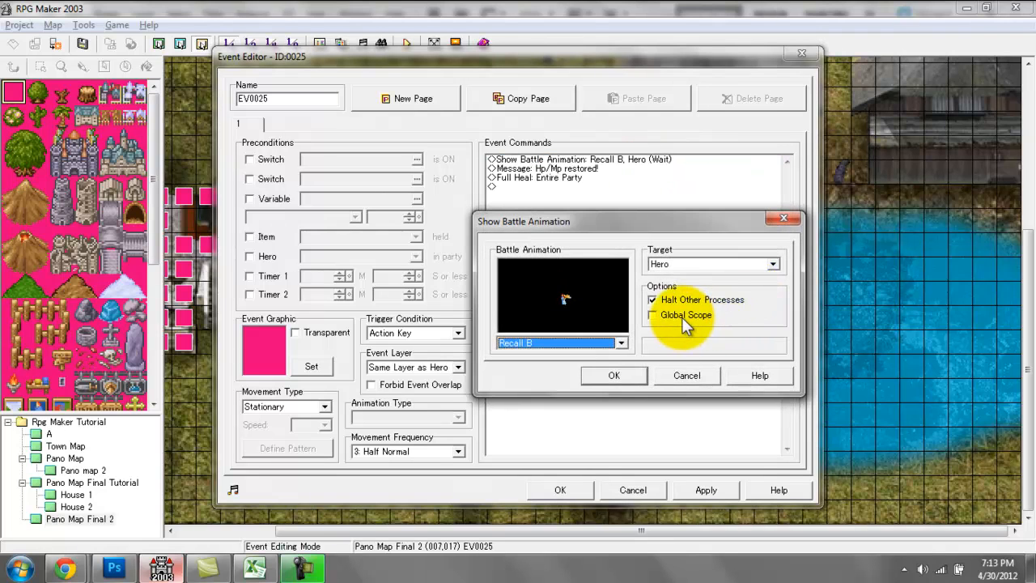
left_click(614, 375)
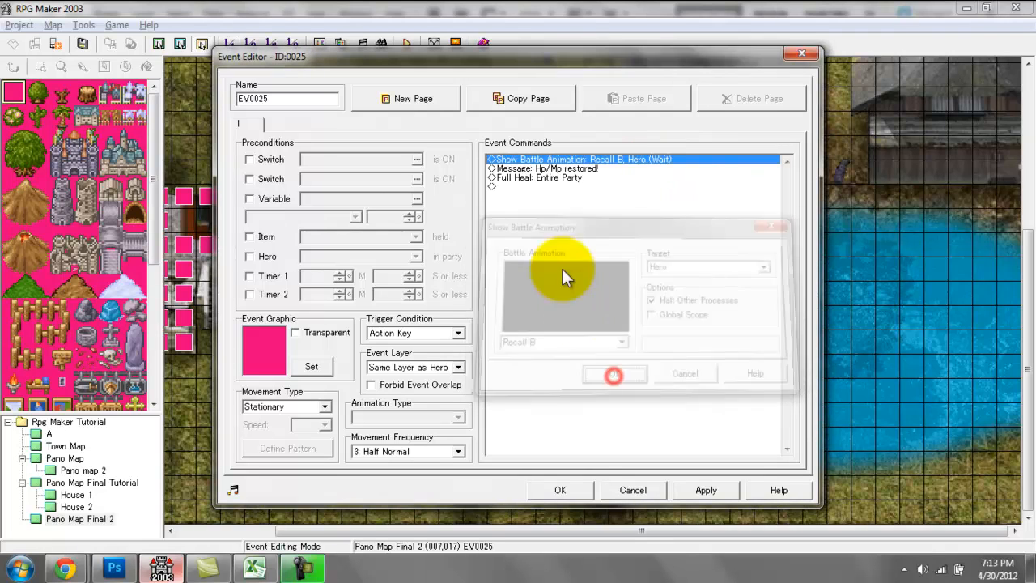
- Inspect the text of the shrine event's Message command and confirm it as is
left_click(525, 170)
double_click(526, 169)
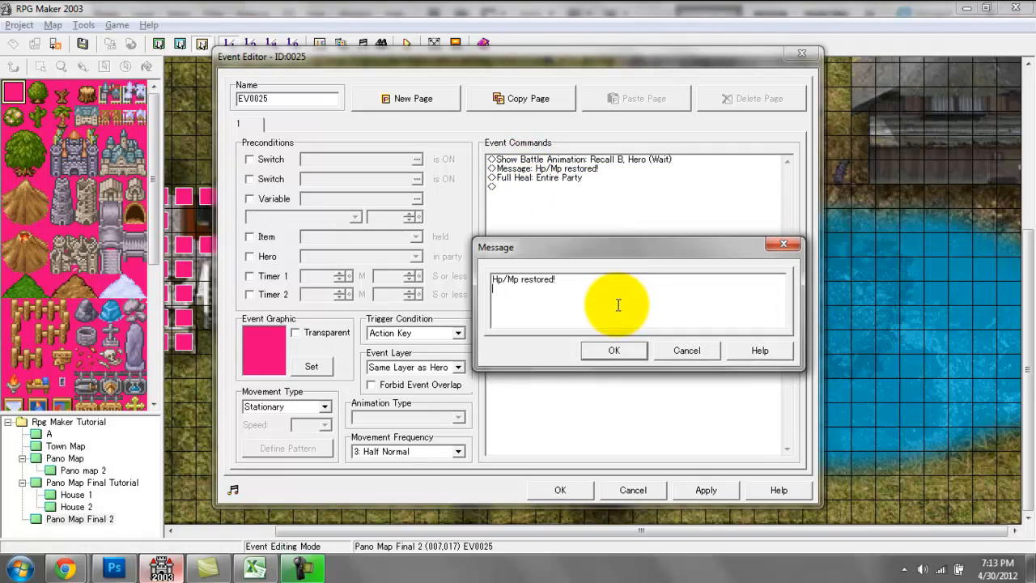
left_click(614, 354)
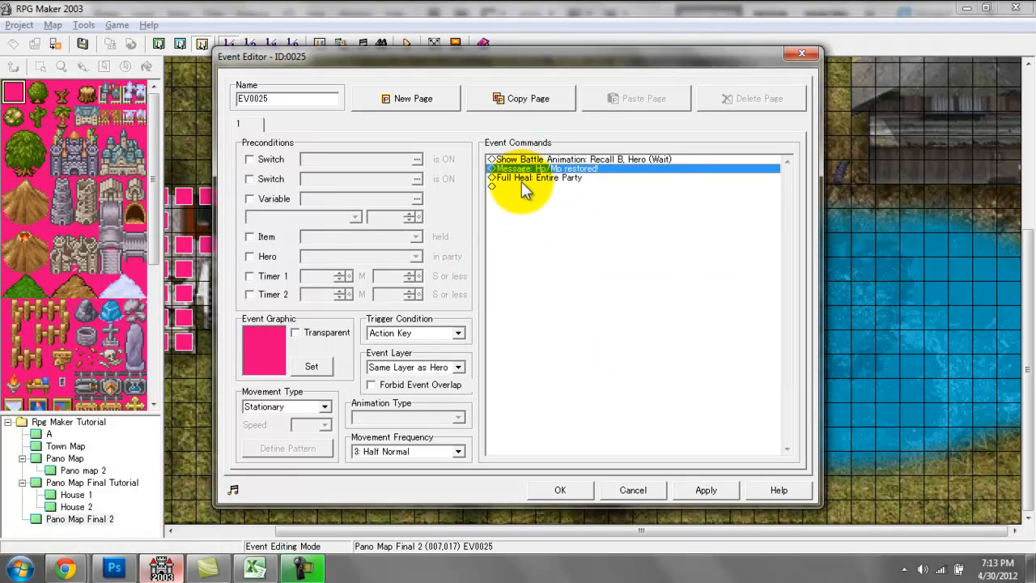
- Browse the event commands and inspect the Change Experience Points and Change Level options, cancelling both
left_click(521, 178)
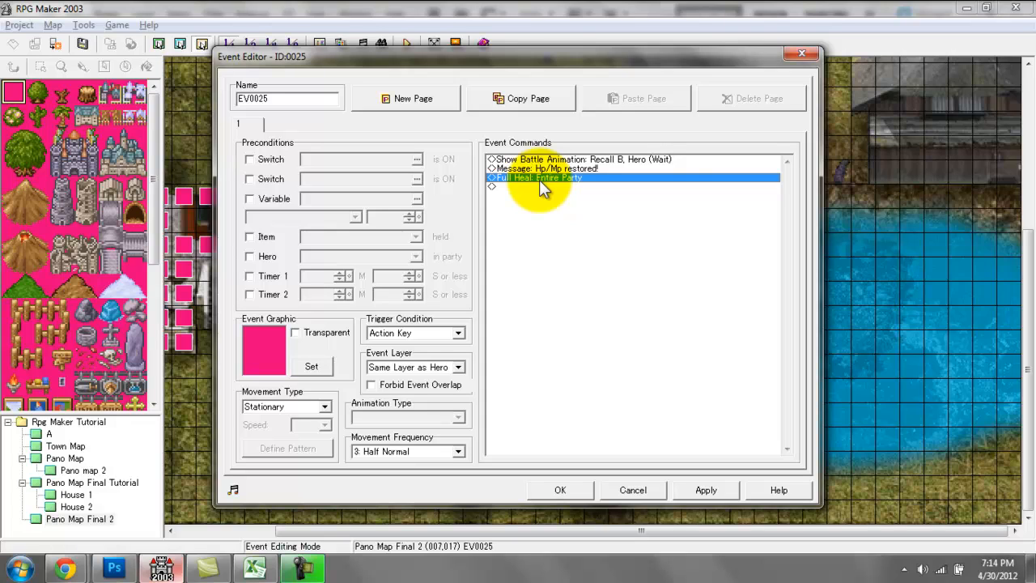
double_click(539, 180)
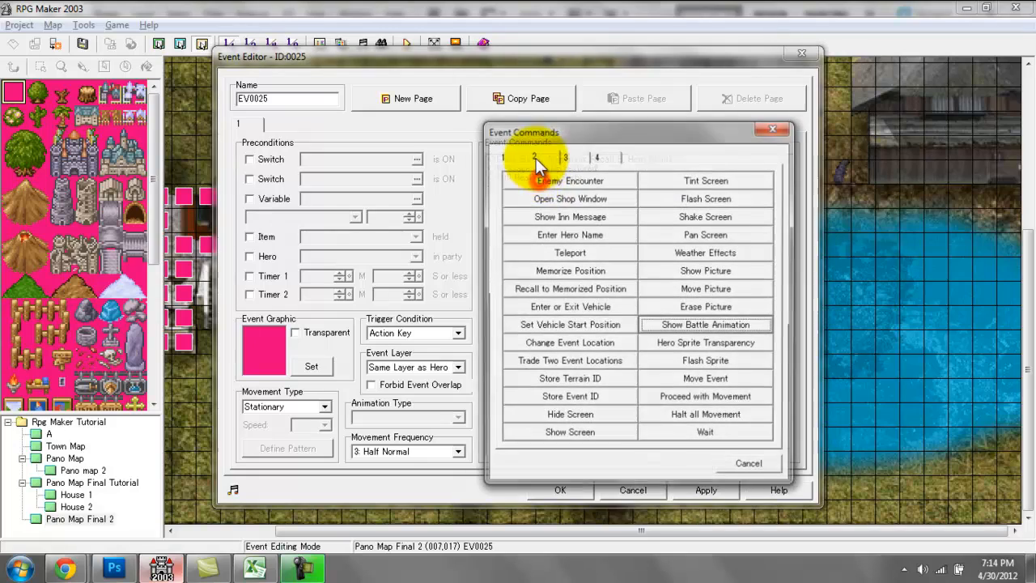
left_click_drag(547, 131, 750, 127)
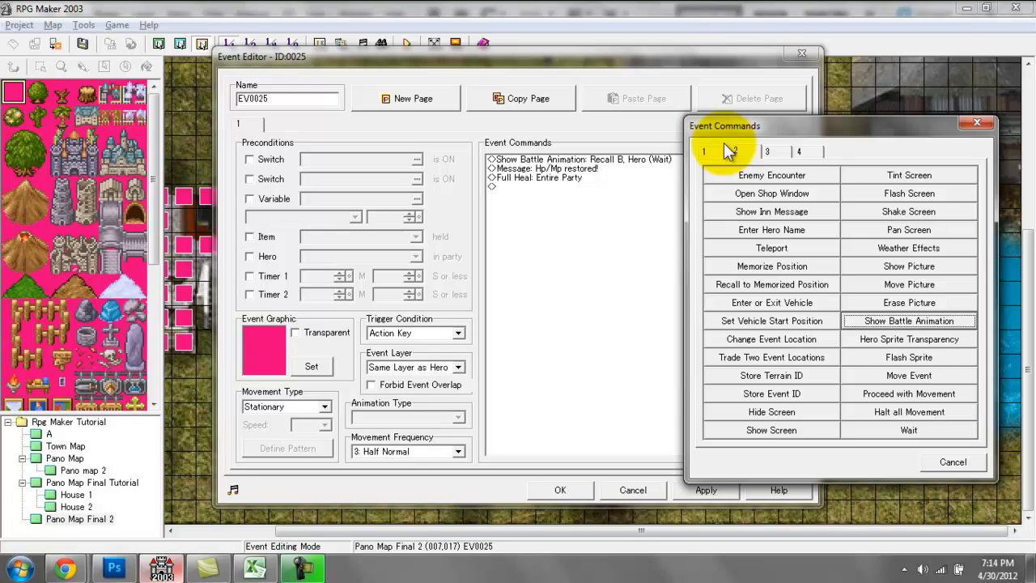
left_click(701, 150)
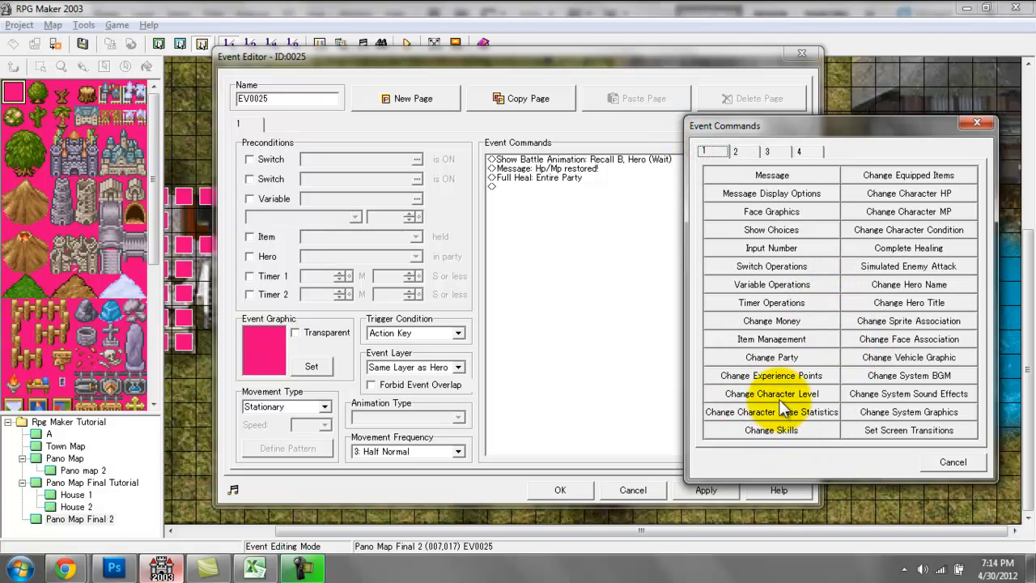
left_click(768, 377)
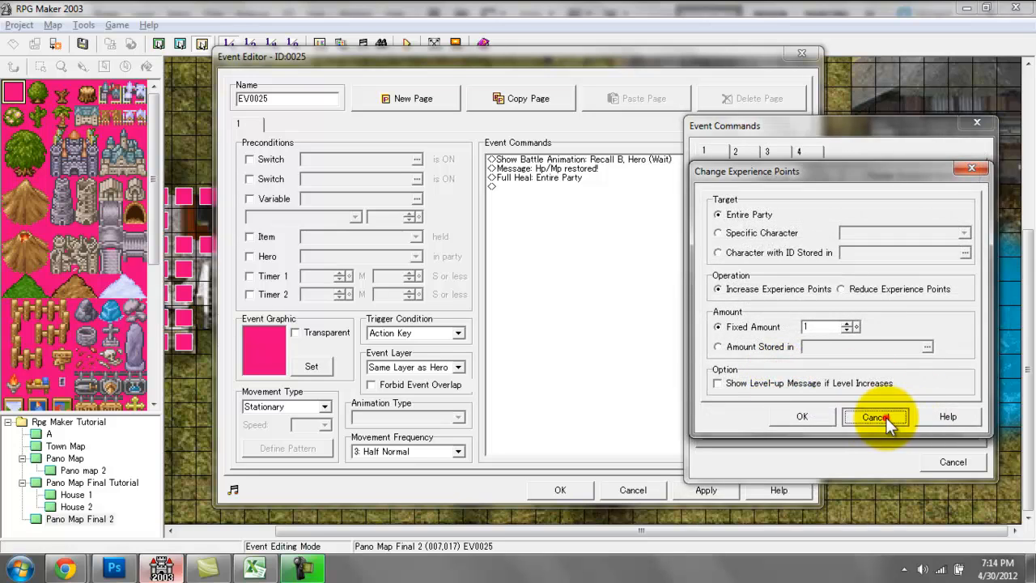
left_click(876, 417)
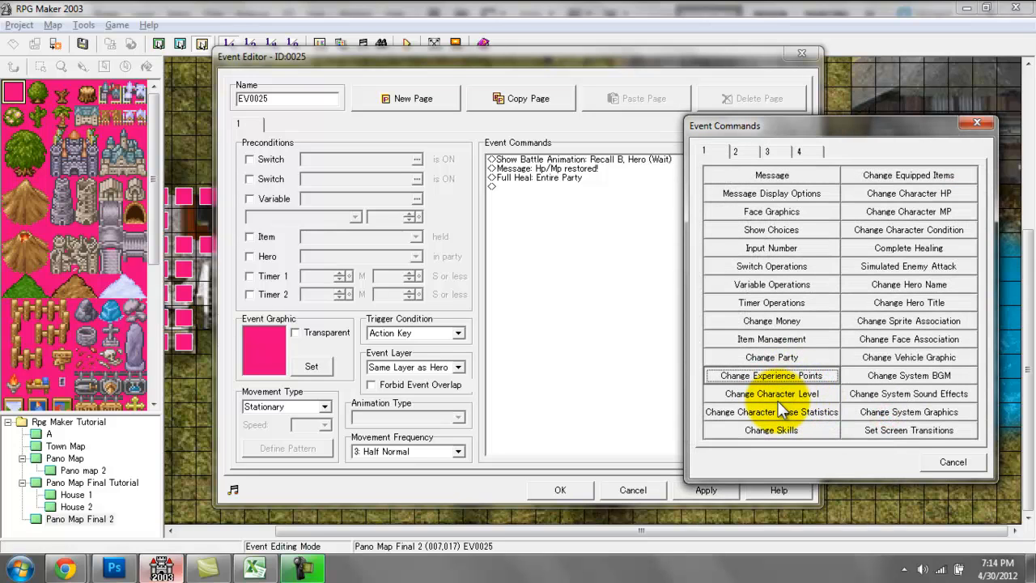
left_click(780, 394)
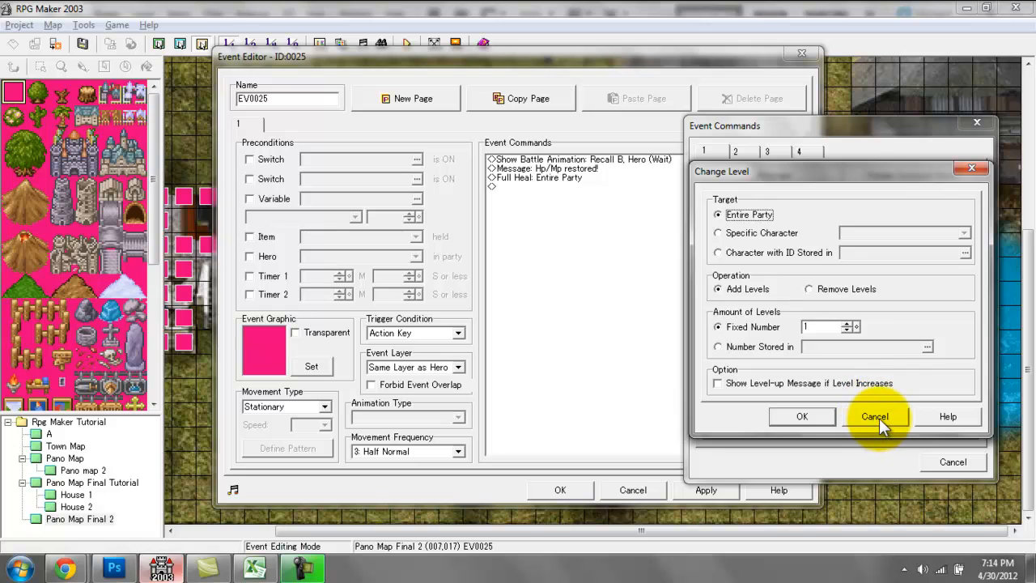
left_click(876, 416)
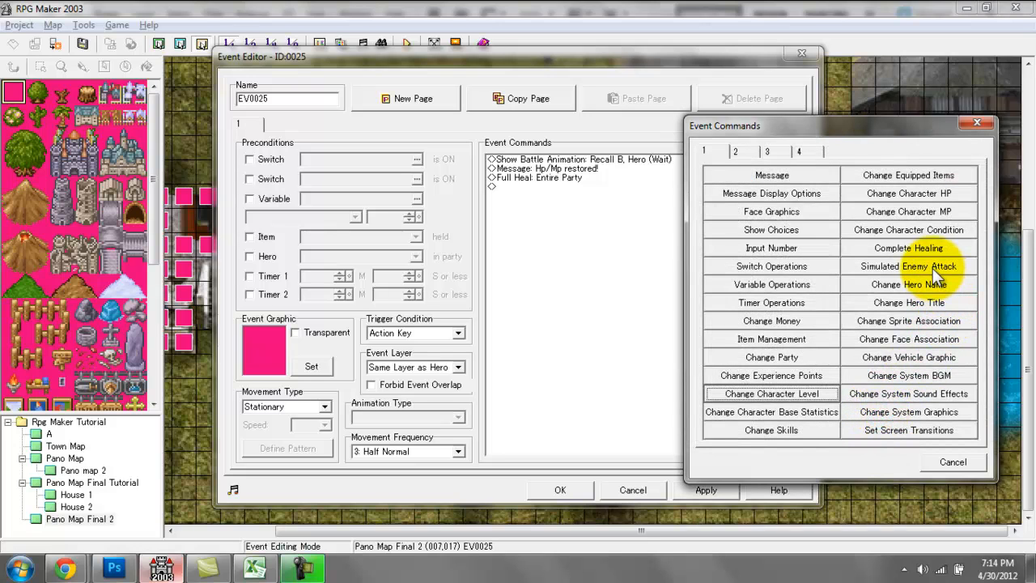
- Inspect the Change HP and Change MP options for the event without adding either command
left_click(908, 194)
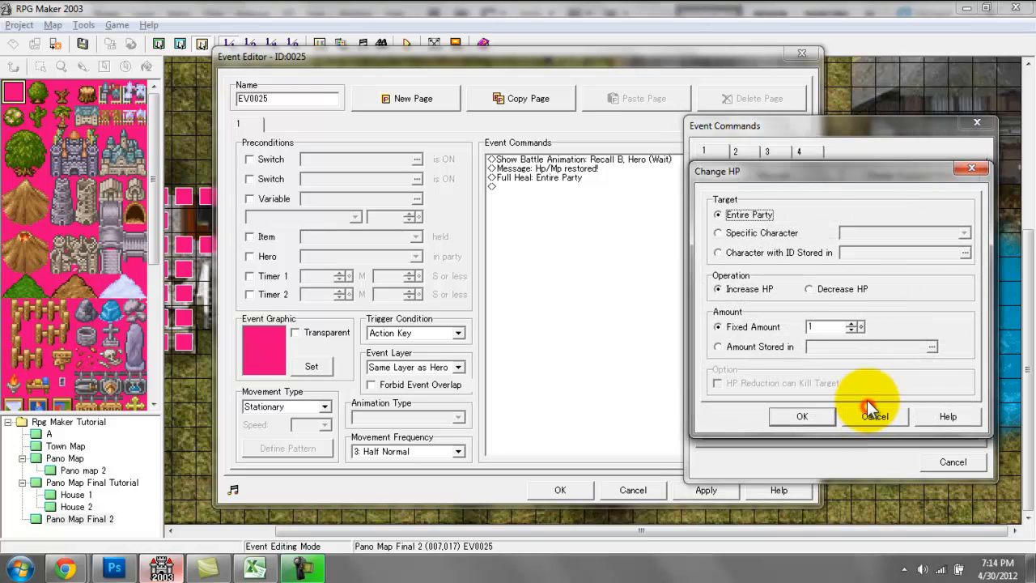
left_click(868, 410)
left_click(908, 212)
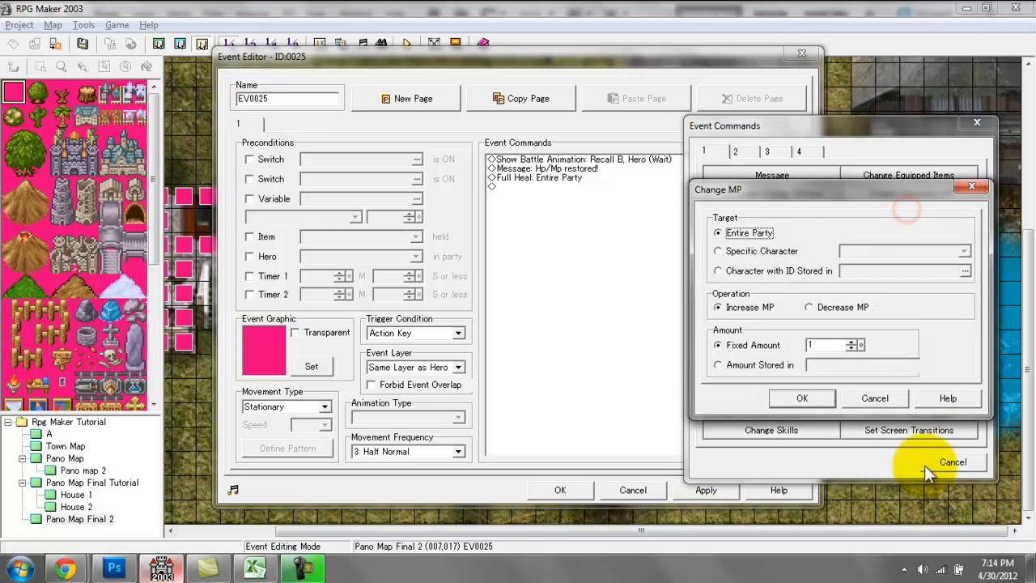
left_click(874, 398)
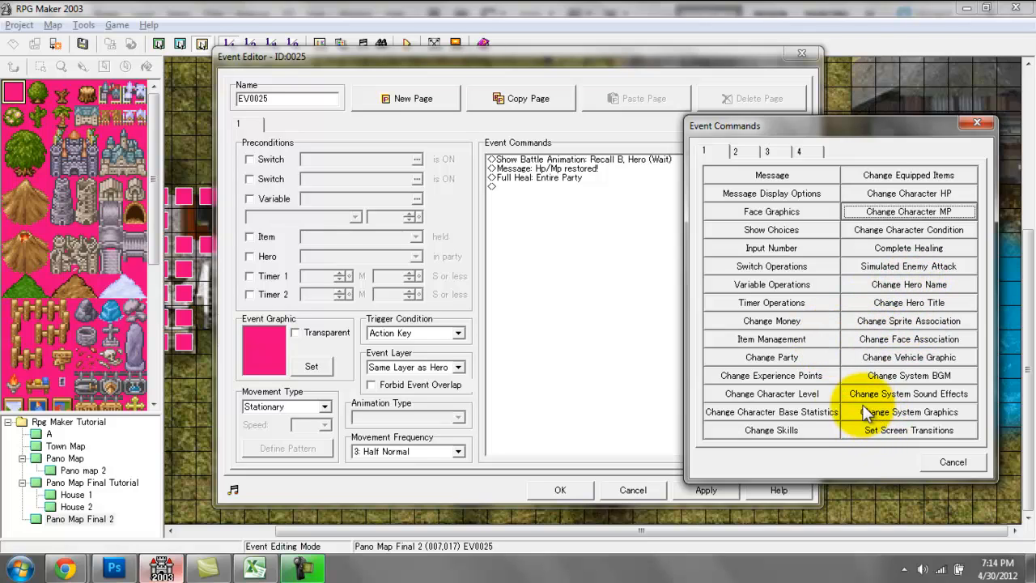
- Inspect the Complete Healing options without adding the command, and open the existing Full Heal command to compare its target
left_click(884, 257)
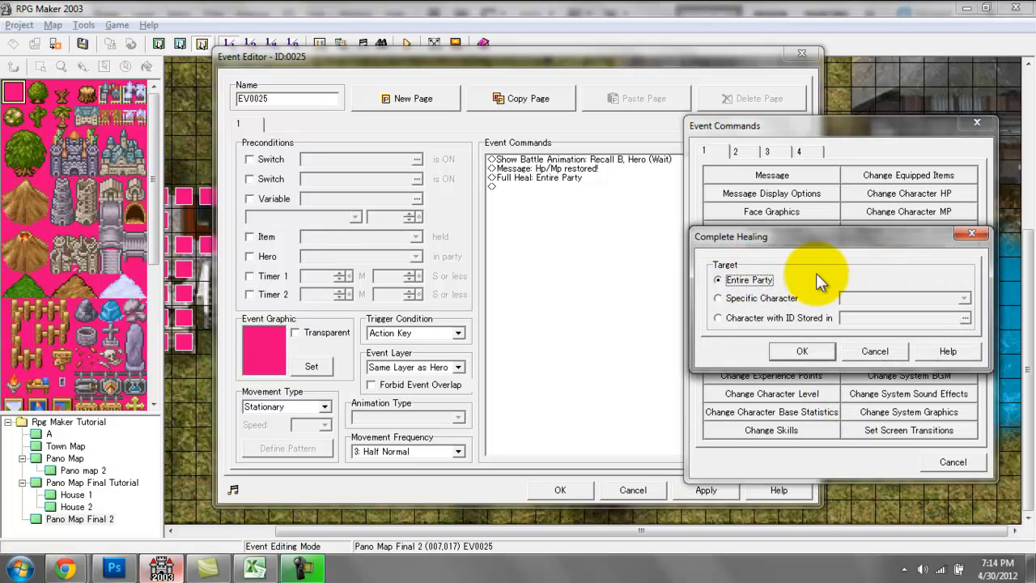
left_click(874, 350)
left_click(974, 127)
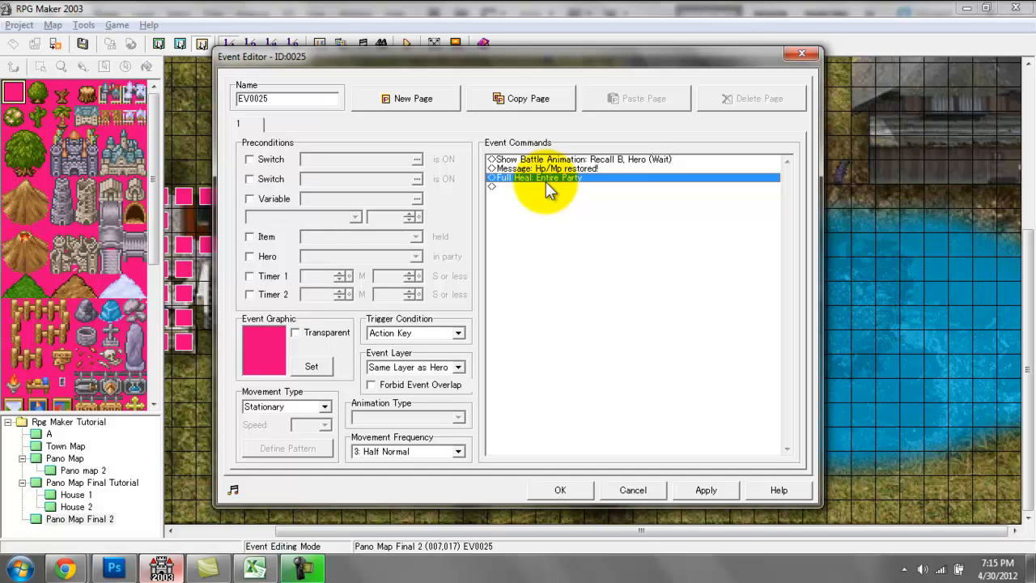
double_click(545, 181)
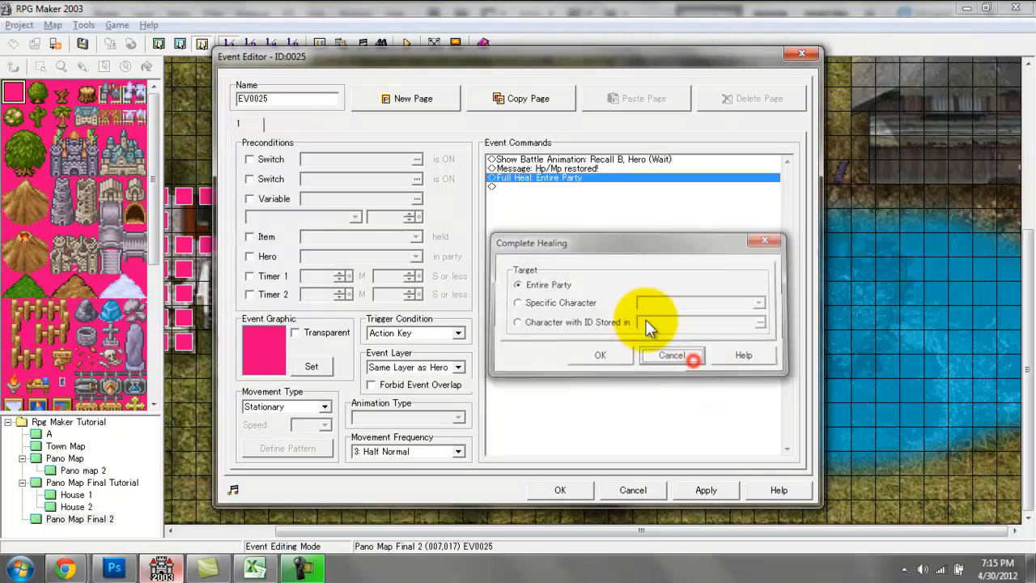
- Add a Variable Operations command to the shrine event that subtracts 9 from variable 0010, named "Hero HP", and save the event
left_click(672, 355)
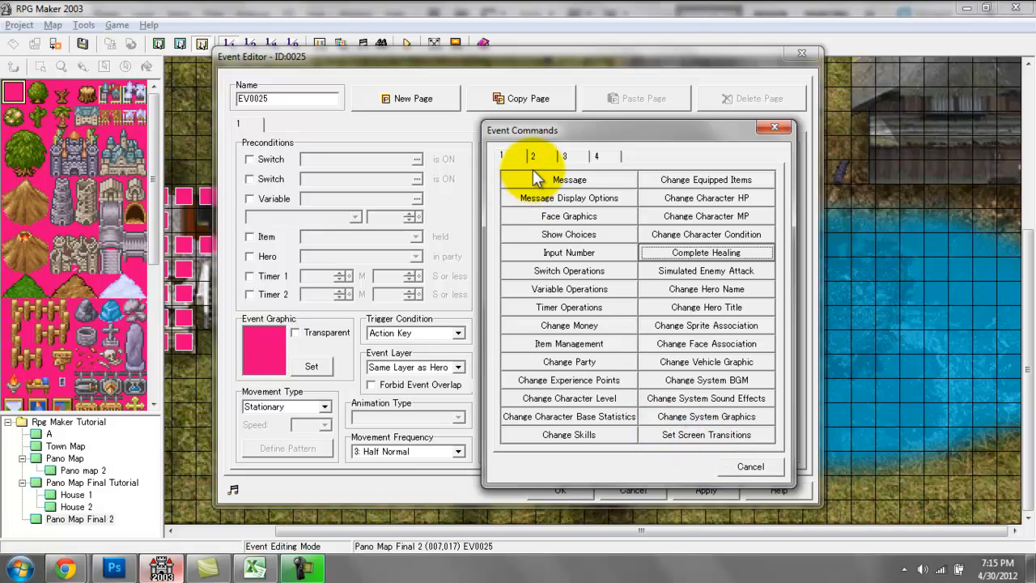
left_click(574, 290)
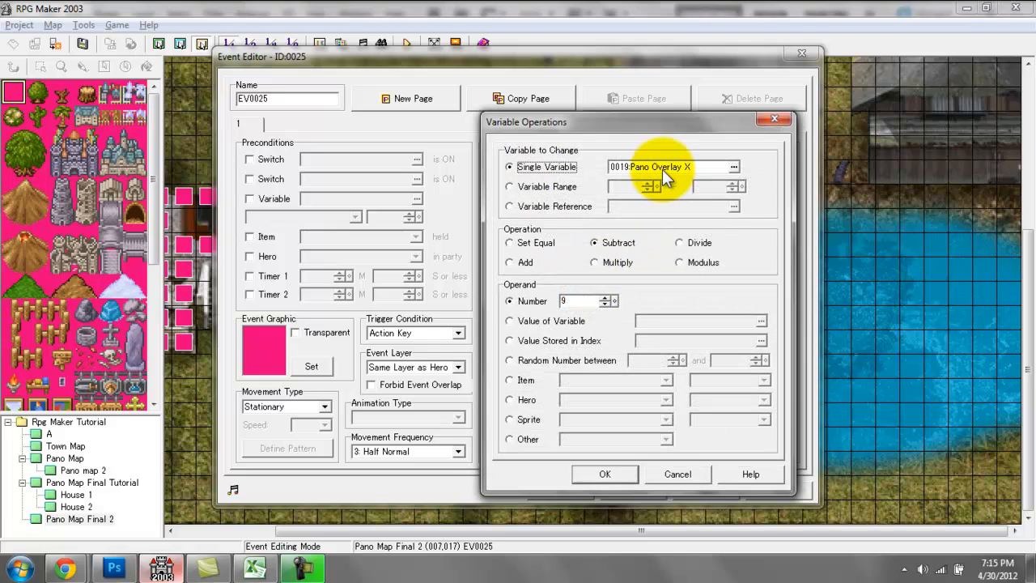
left_click(671, 173)
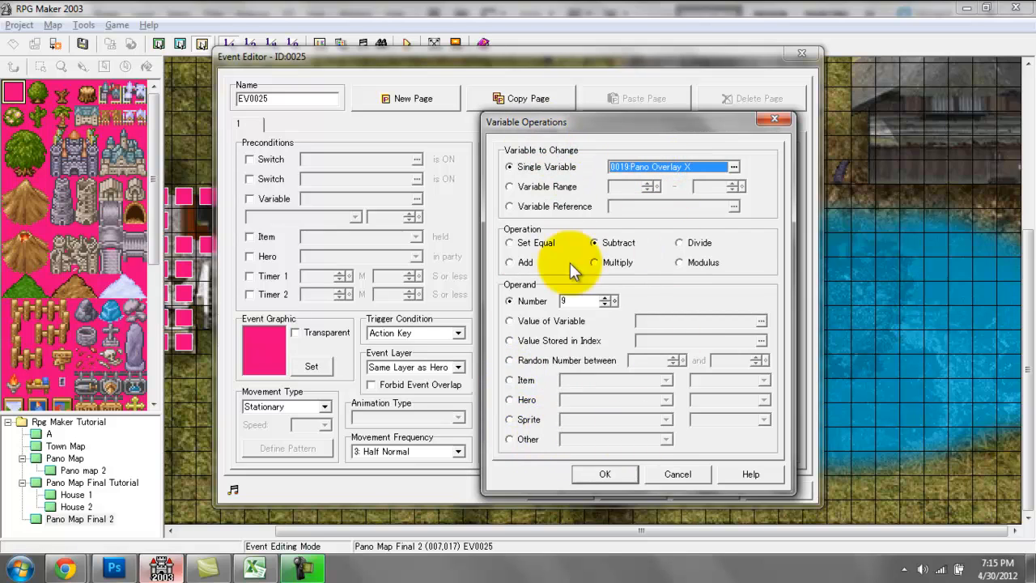
left_click(643, 166)
left_click_drag(688, 351, 659, 279)
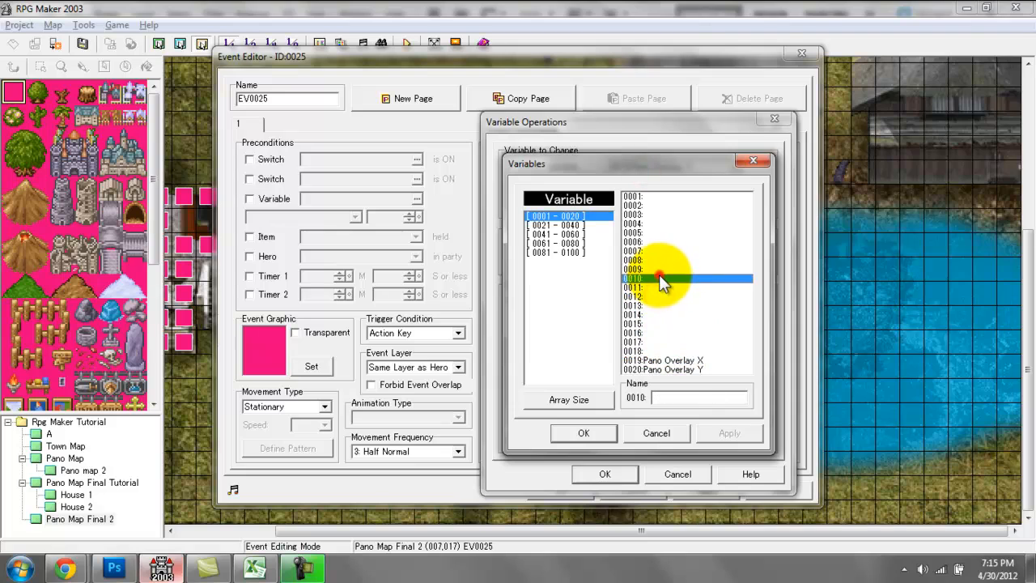
left_click(675, 396)
type("Hero HP")
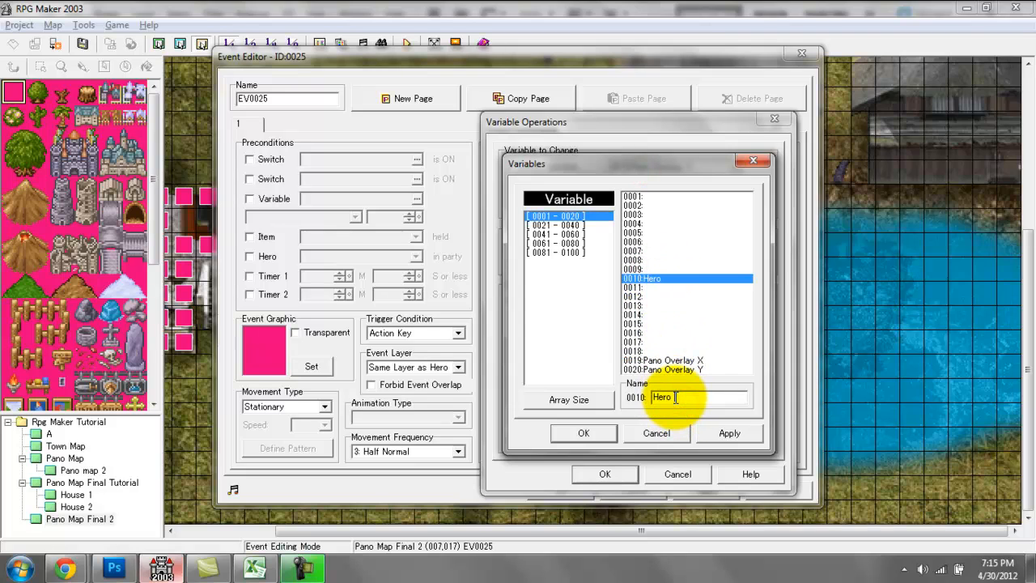
key("Return")
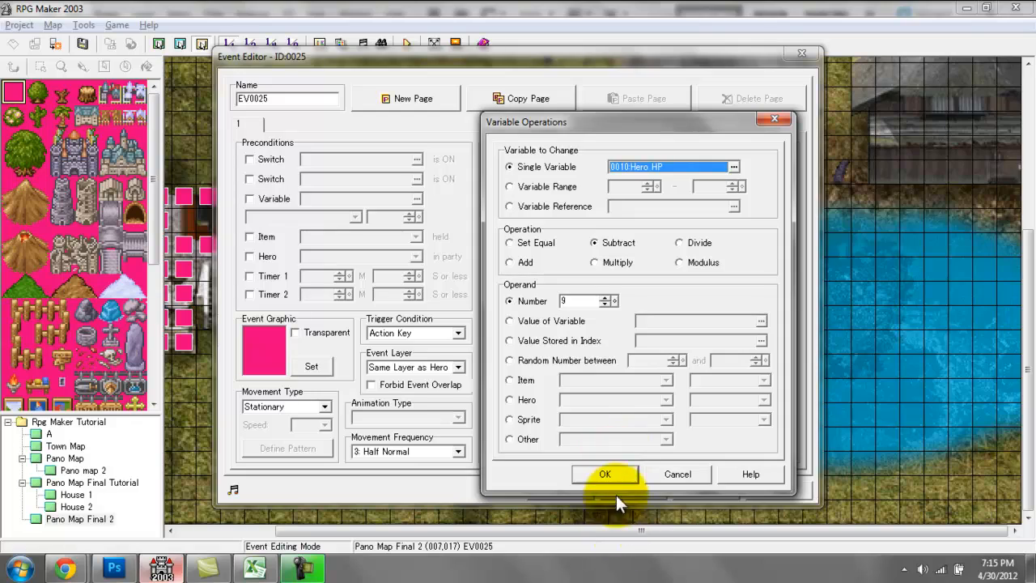
left_click(604, 474)
key("Return")
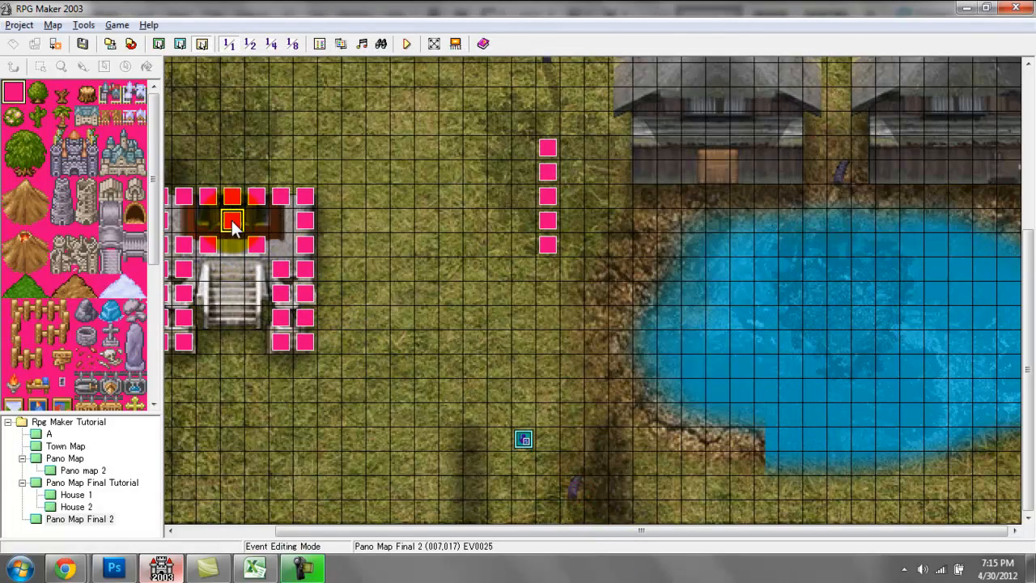
- Reopen the shrine event and change its variable operation so that Hero HP is set equal to 100
double_click(231, 224)
left_click(570, 187)
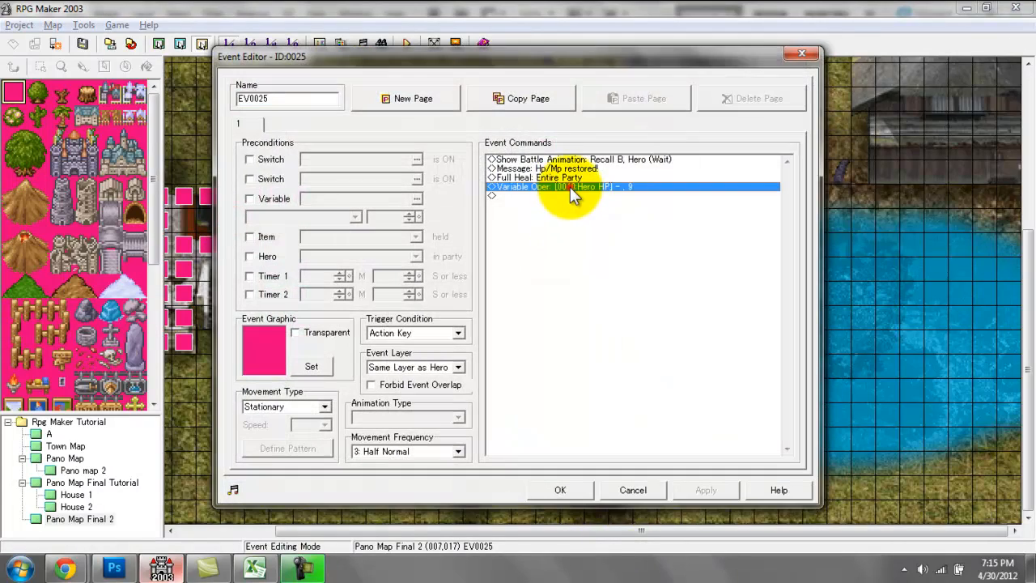
double_click(627, 188)
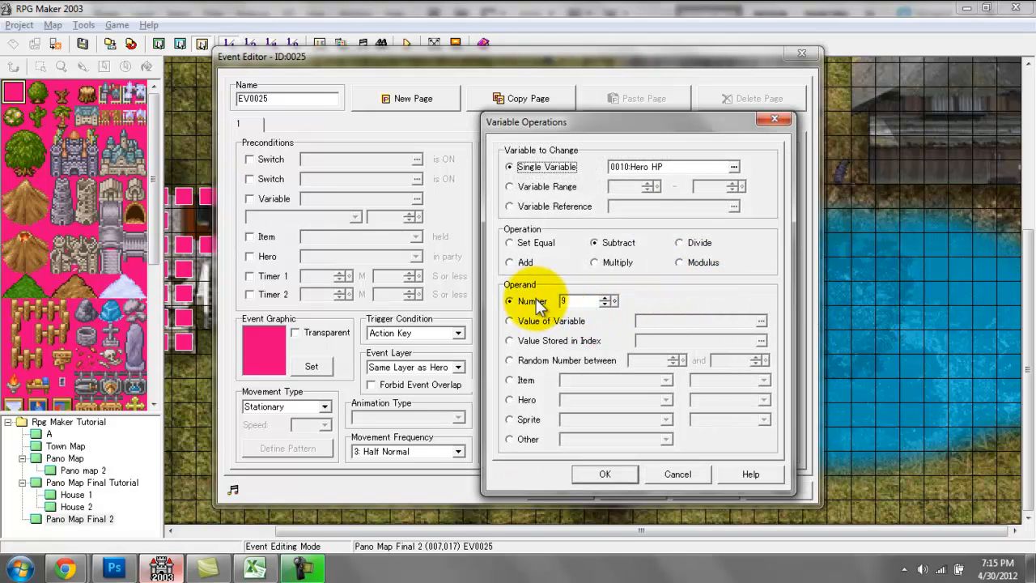
left_click(527, 242)
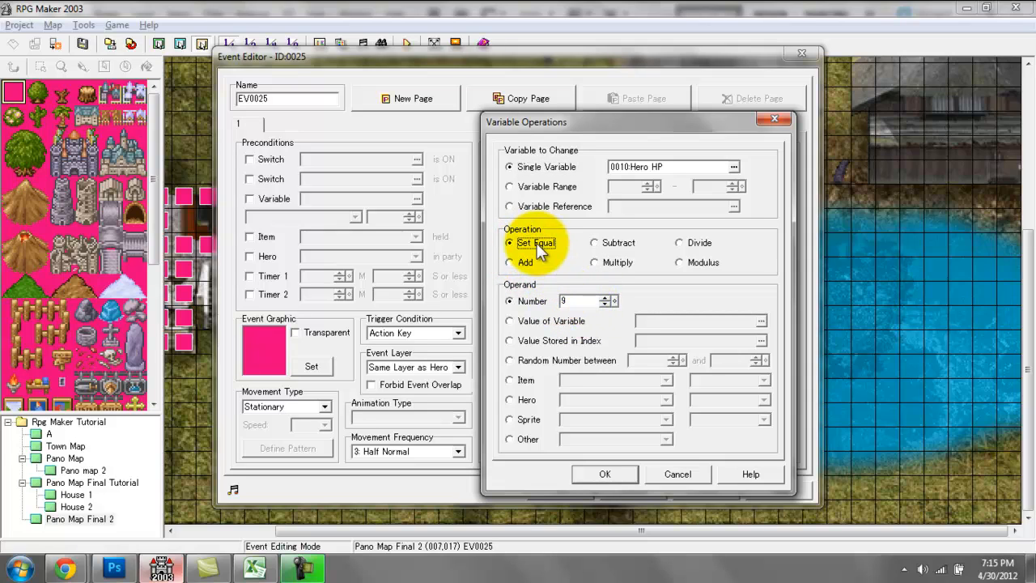
double_click(566, 301)
type("100")
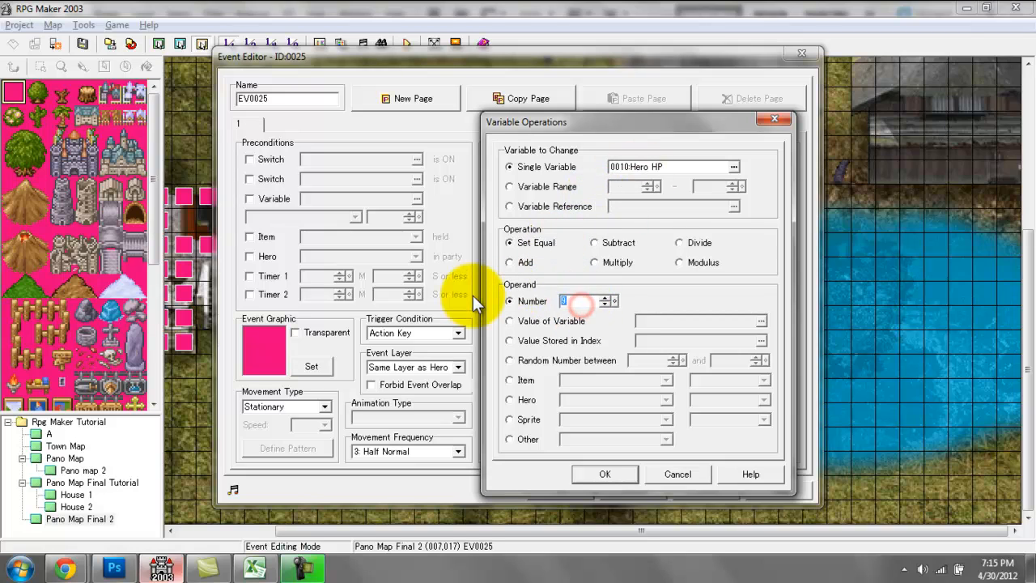
key("Return")
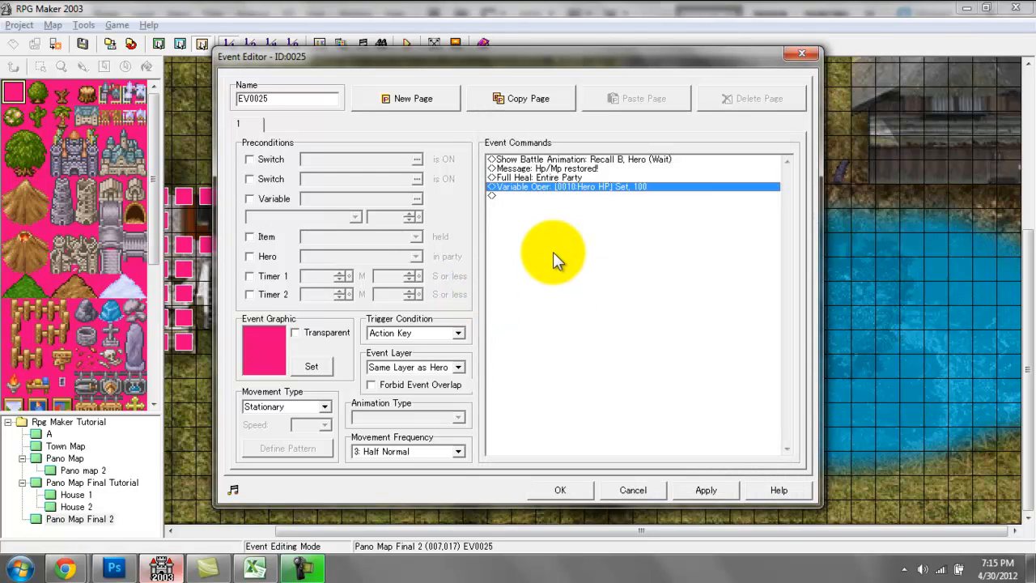
- Review the shrine event's animation, message and Hero HP variable commands, confirming the variable operation as is
left_click(568, 159)
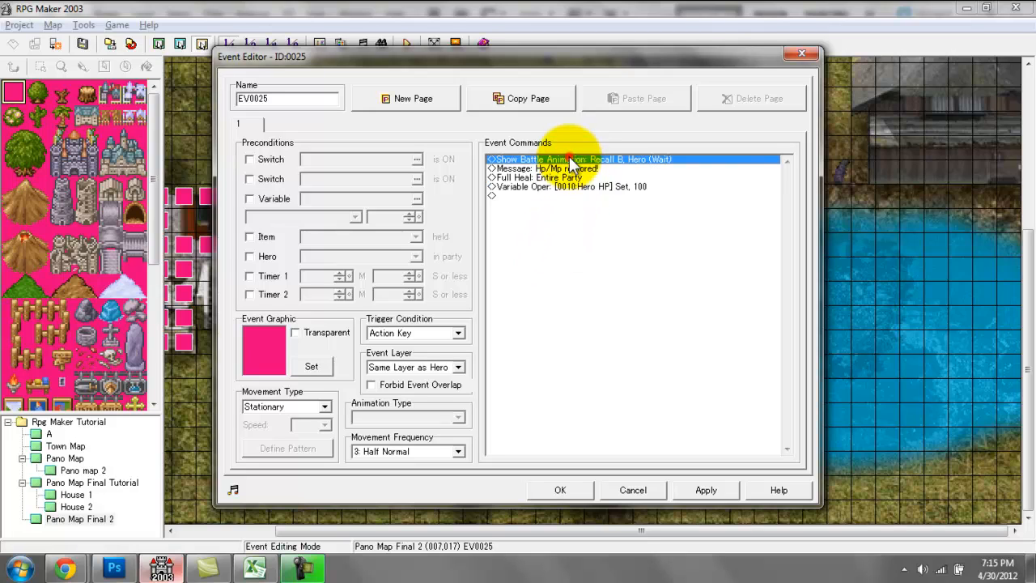
left_click(568, 170)
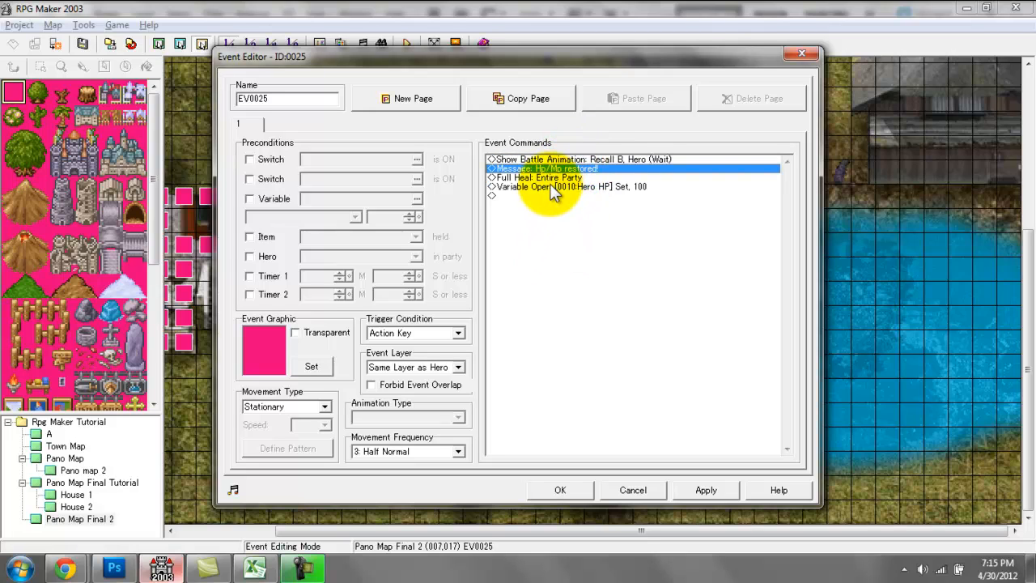
double_click(602, 187)
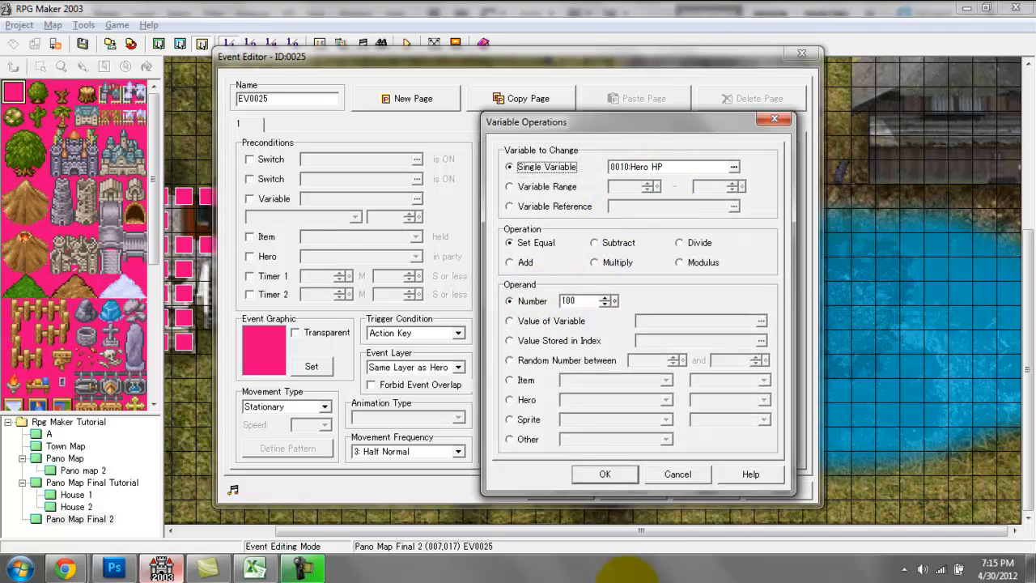
left_click(597, 474)
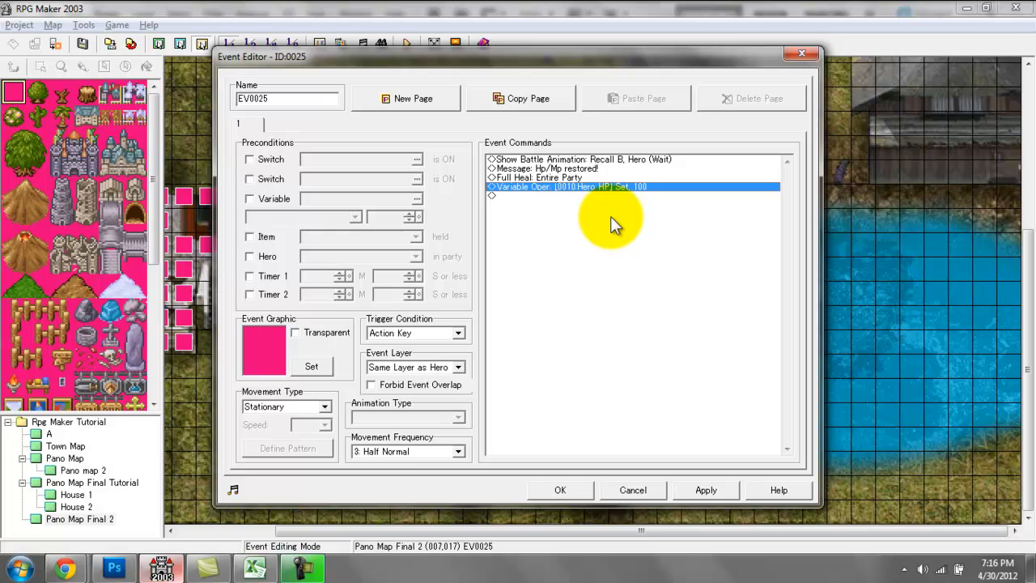
- Delete the Hero HP variable operation from the shrine event, then apply and confirm the event
key("Delete")
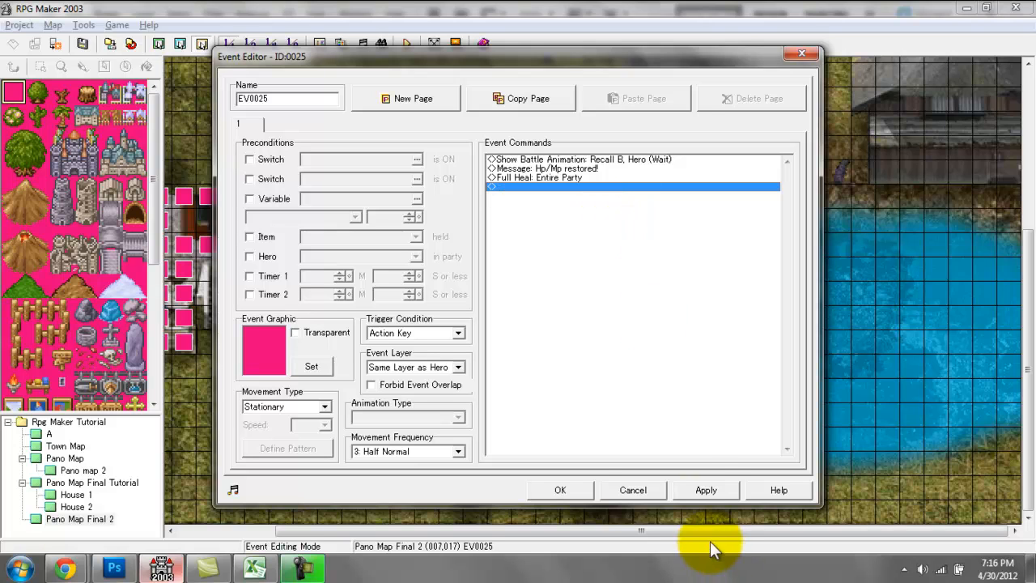
left_click(694, 486)
left_click(560, 490)
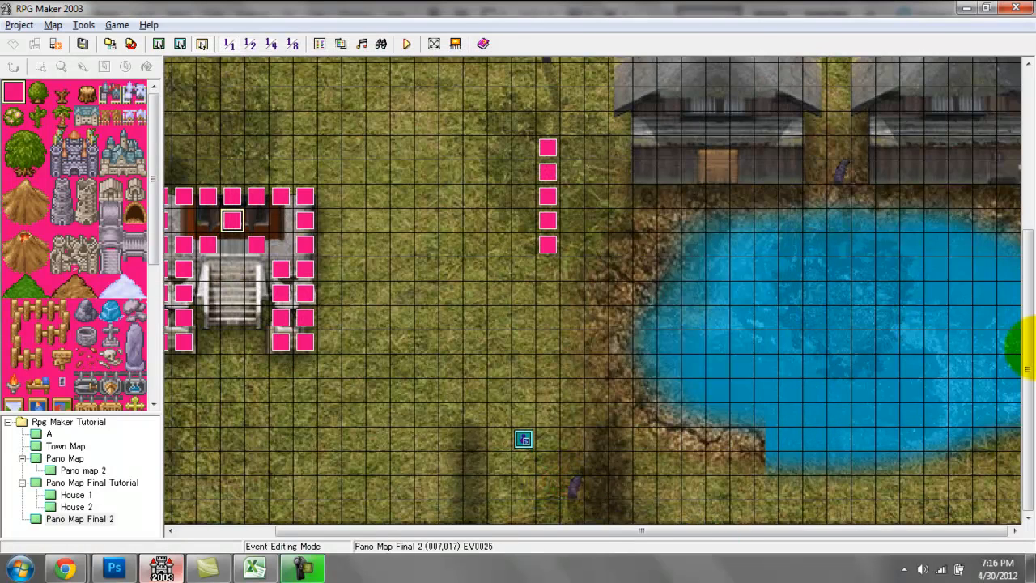
- Check Pano Map Final Tutorial for reference, then paste the copied event onto tile (022,014) of Pano Map Final 2
scroll(1032, 292, "up", 3)
scroll(1032, 292, "up", 1)
left_click(102, 482)
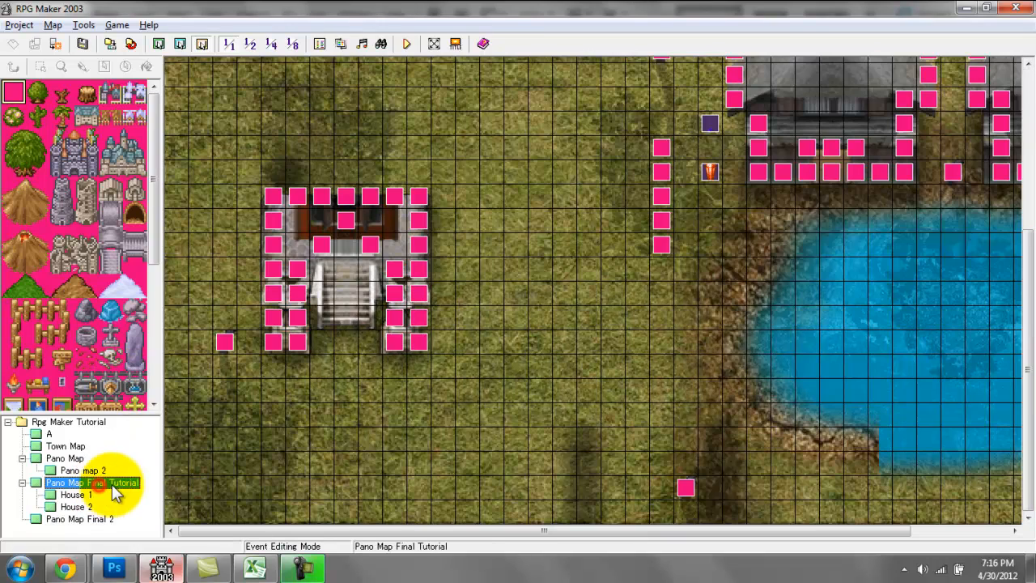
left_click(77, 519)
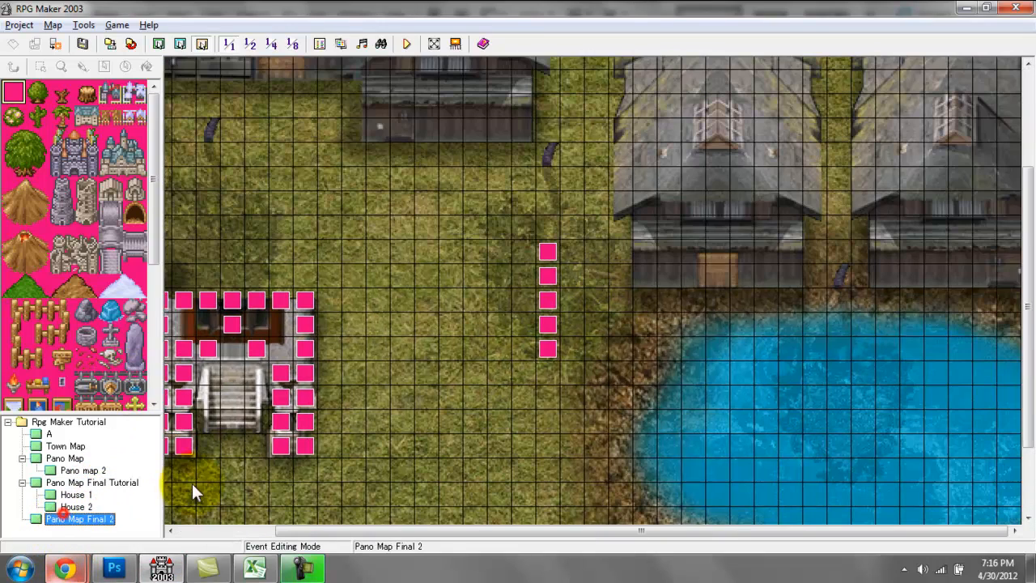
left_click(596, 253)
key("ctrl+v")
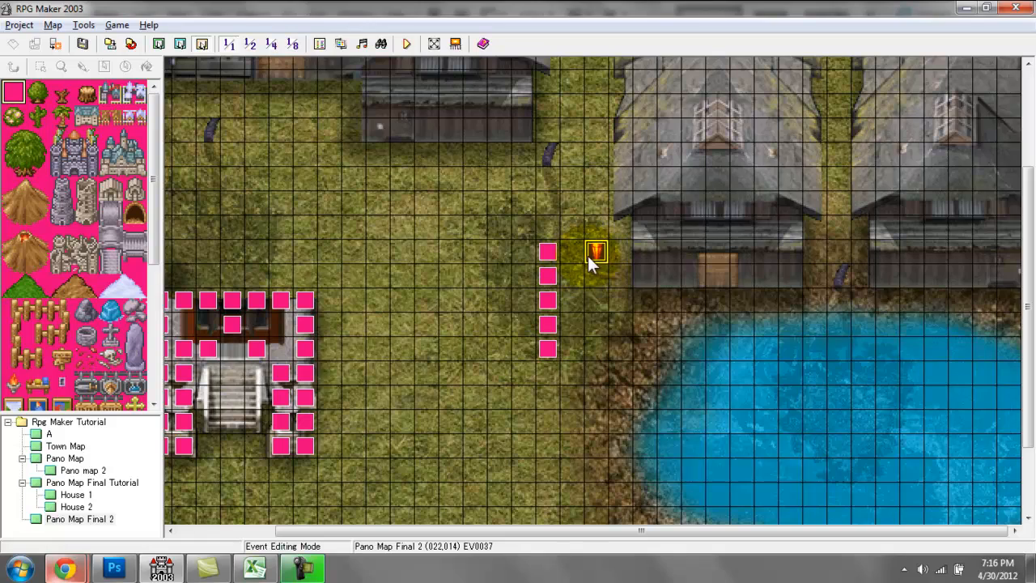
- Examine the event beside the red-roofed house on Town Map and compare it with the pasted event on Pano Map Final 2
left_click(97, 456)
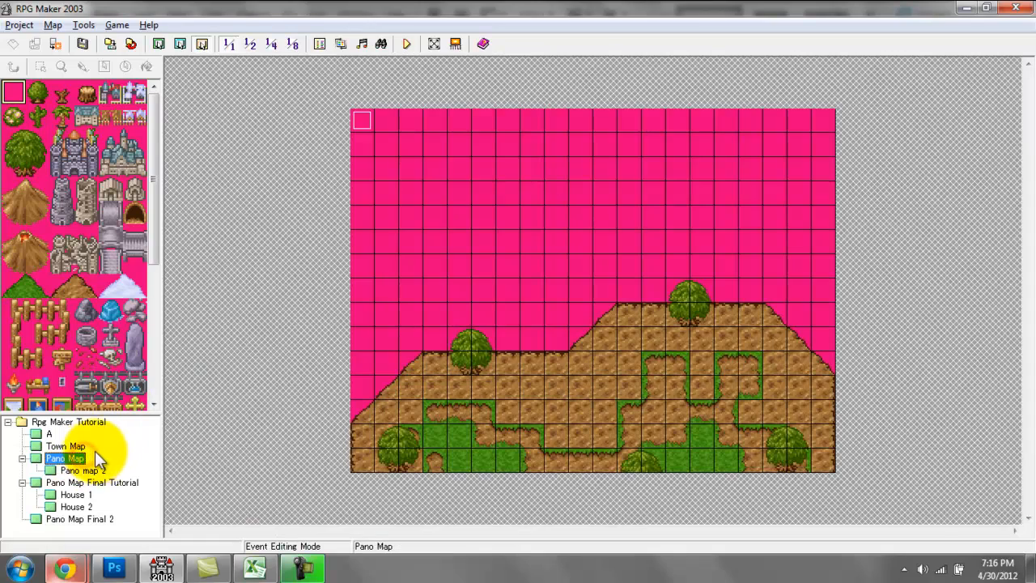
left_click(89, 445)
left_click(330, 269)
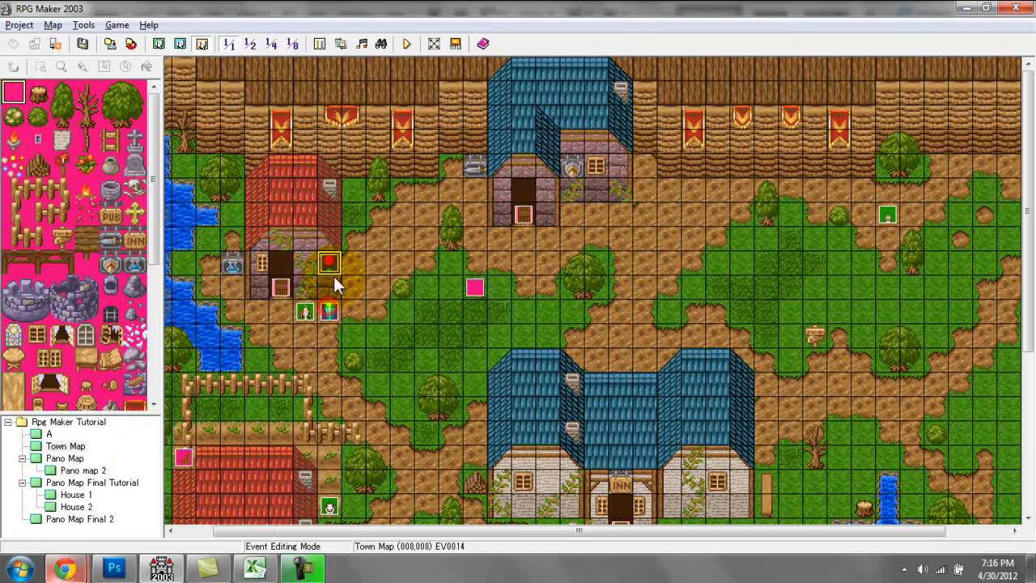
left_click_drag(1030, 271, 1025, 219)
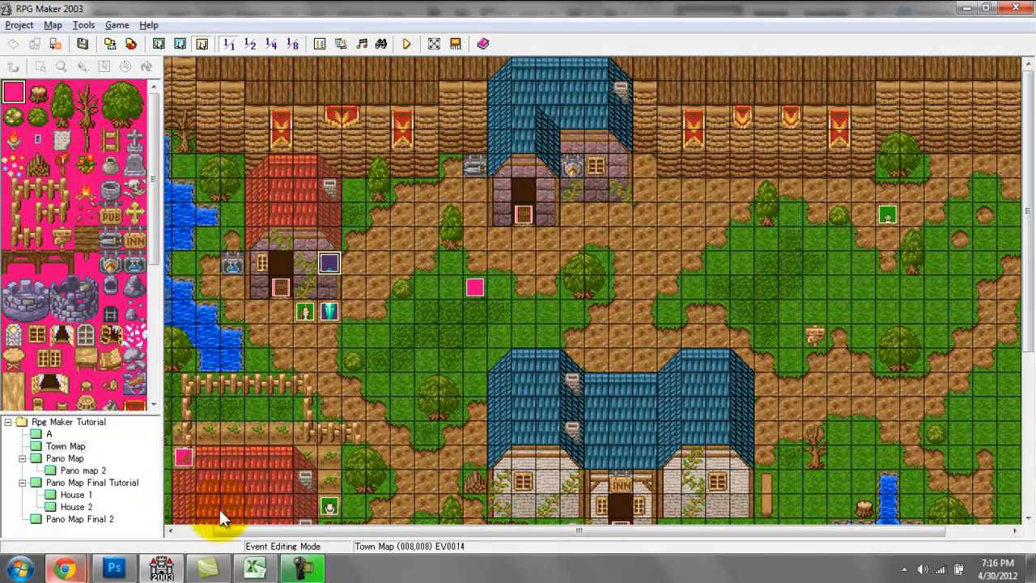
left_click(89, 520)
left_click(595, 252)
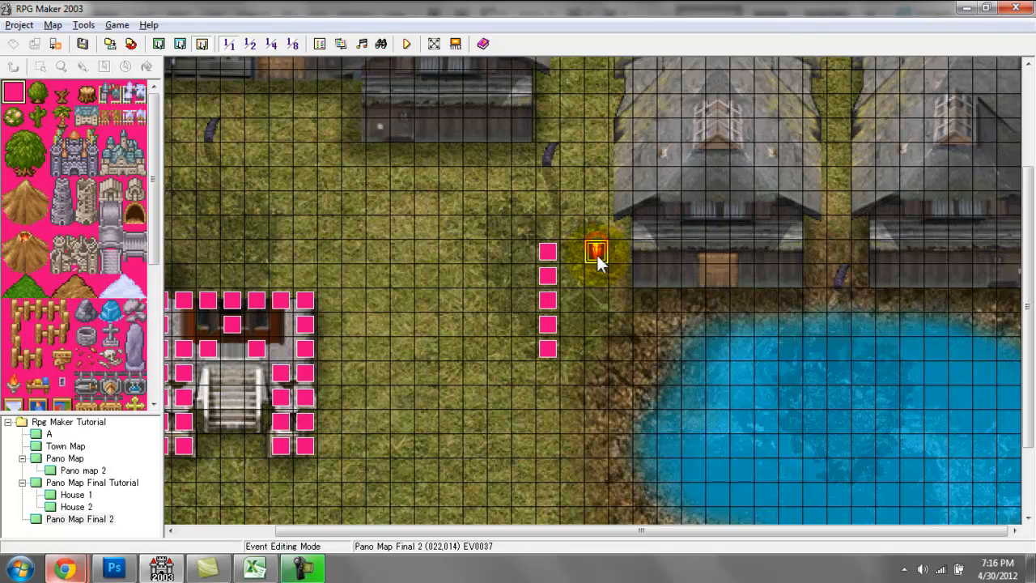
- Look over Pano Map Final Tutorial and its House 1 and House 2 interior maps for their event layouts
left_click(91, 482)
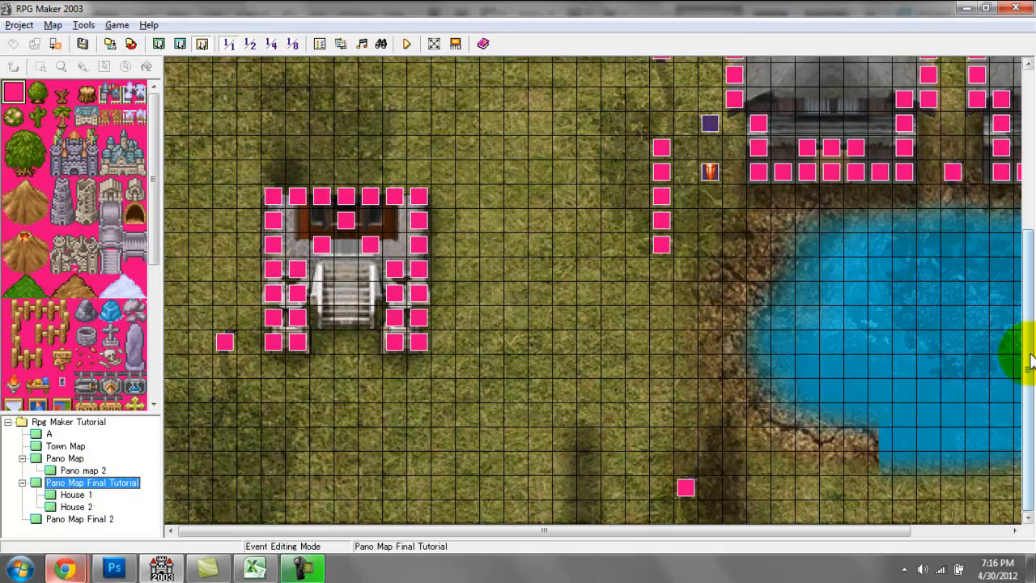
left_click_drag(1027, 328, 1028, 203)
left_click(73, 494)
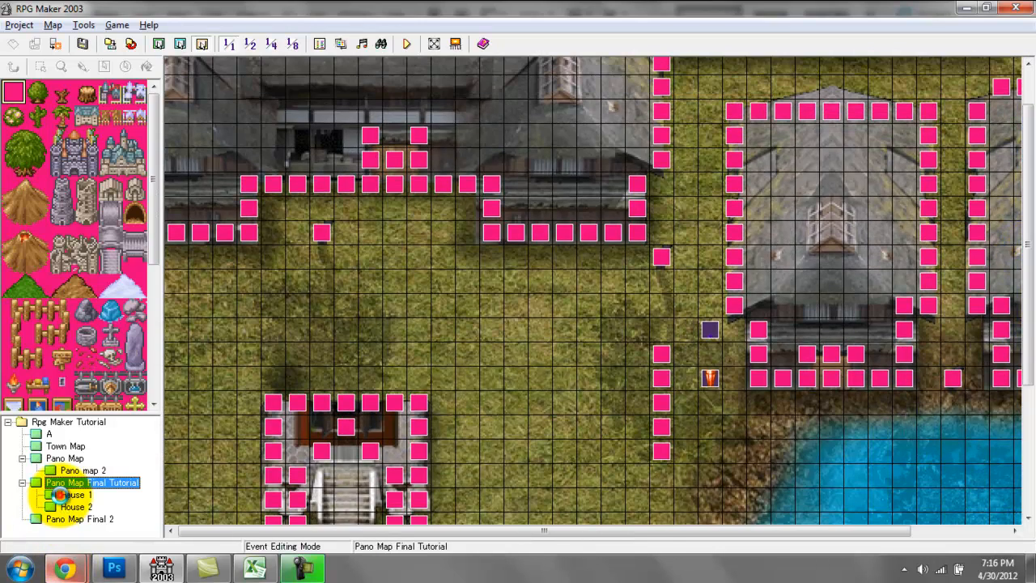
left_click(74, 507)
left_click(73, 494)
left_click(76, 506)
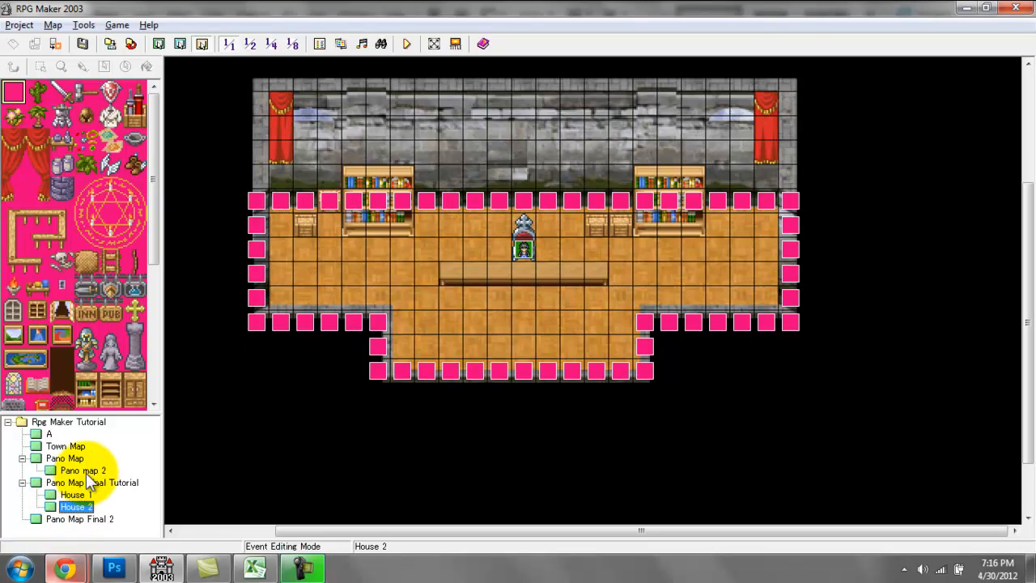
left_click(60, 483)
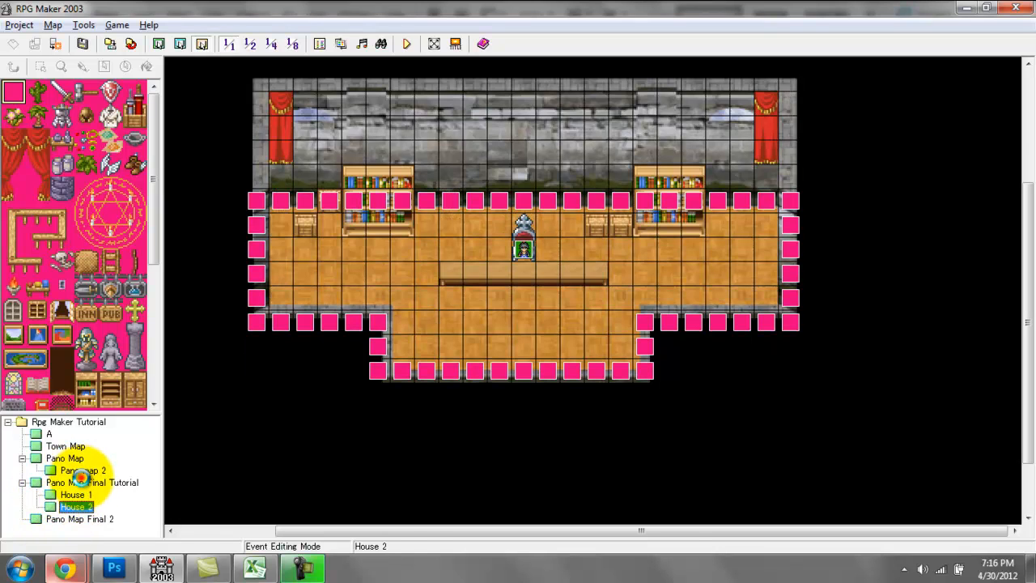
- Delete the events at the two house doorways, tiles (027,015) and (009,007), on Pano Map Final Tutorial
left_click(843, 382)
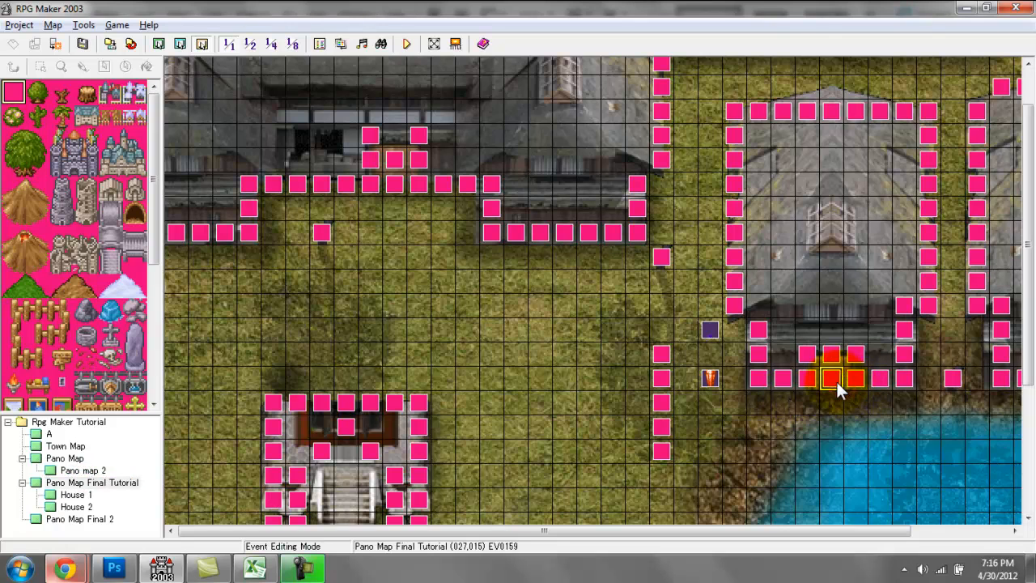
key("Delete")
left_click(402, 180)
key("Delete")
- Create a new event at the emptied house doorway, tile (009,007), on Pano Map Final Tutorial
mouse_move(1027, 265)
left_mouse_down()
mouse_move(1026, 205)
mouse_move(1024, 280)
left_mouse_up()
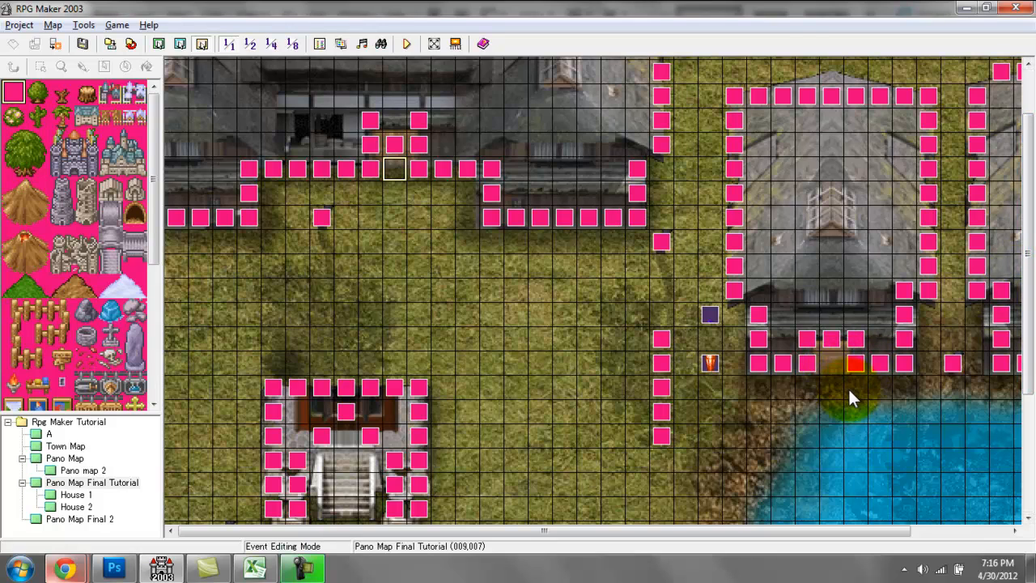
double_click(398, 171)
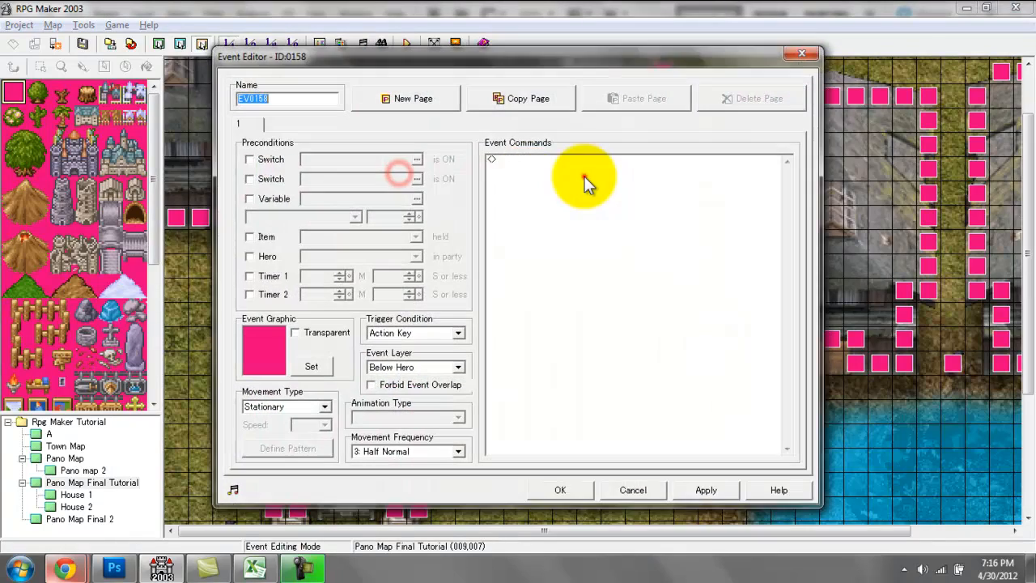